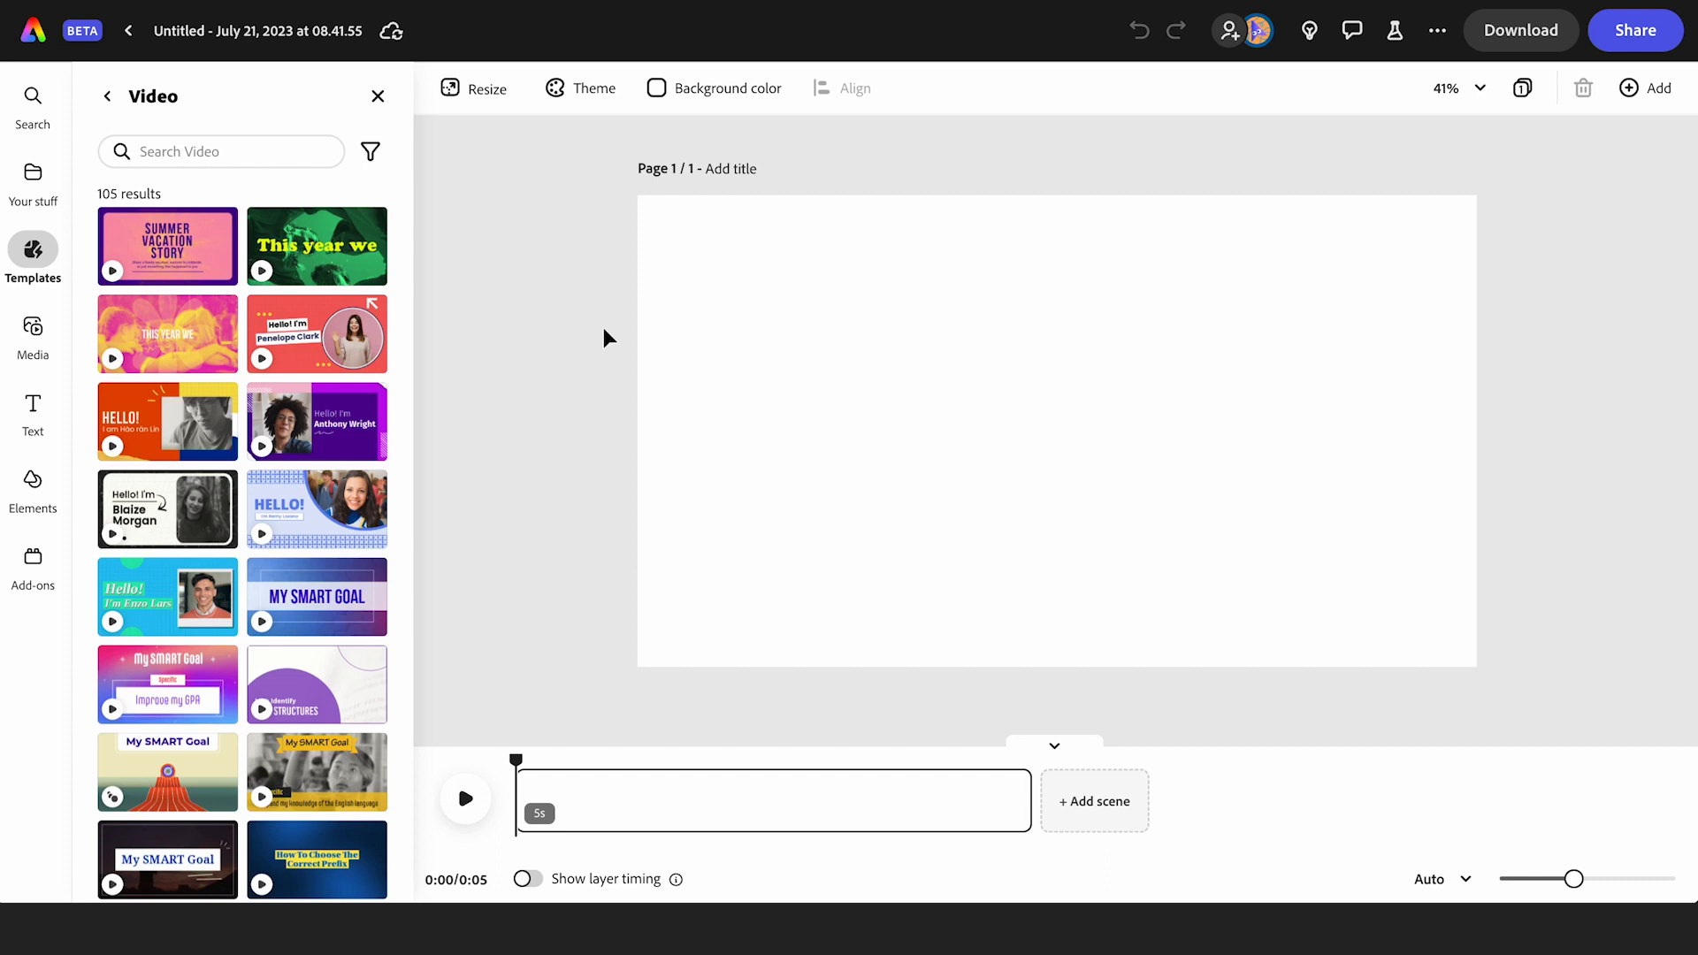
- Search the stock photos for "student" and add the picture of the woman holding a notebook on a pink background
{"action": "mouse_move", "coordinate": [304, 262]}
{"action": "left_click", "coordinate": [35, 332]}
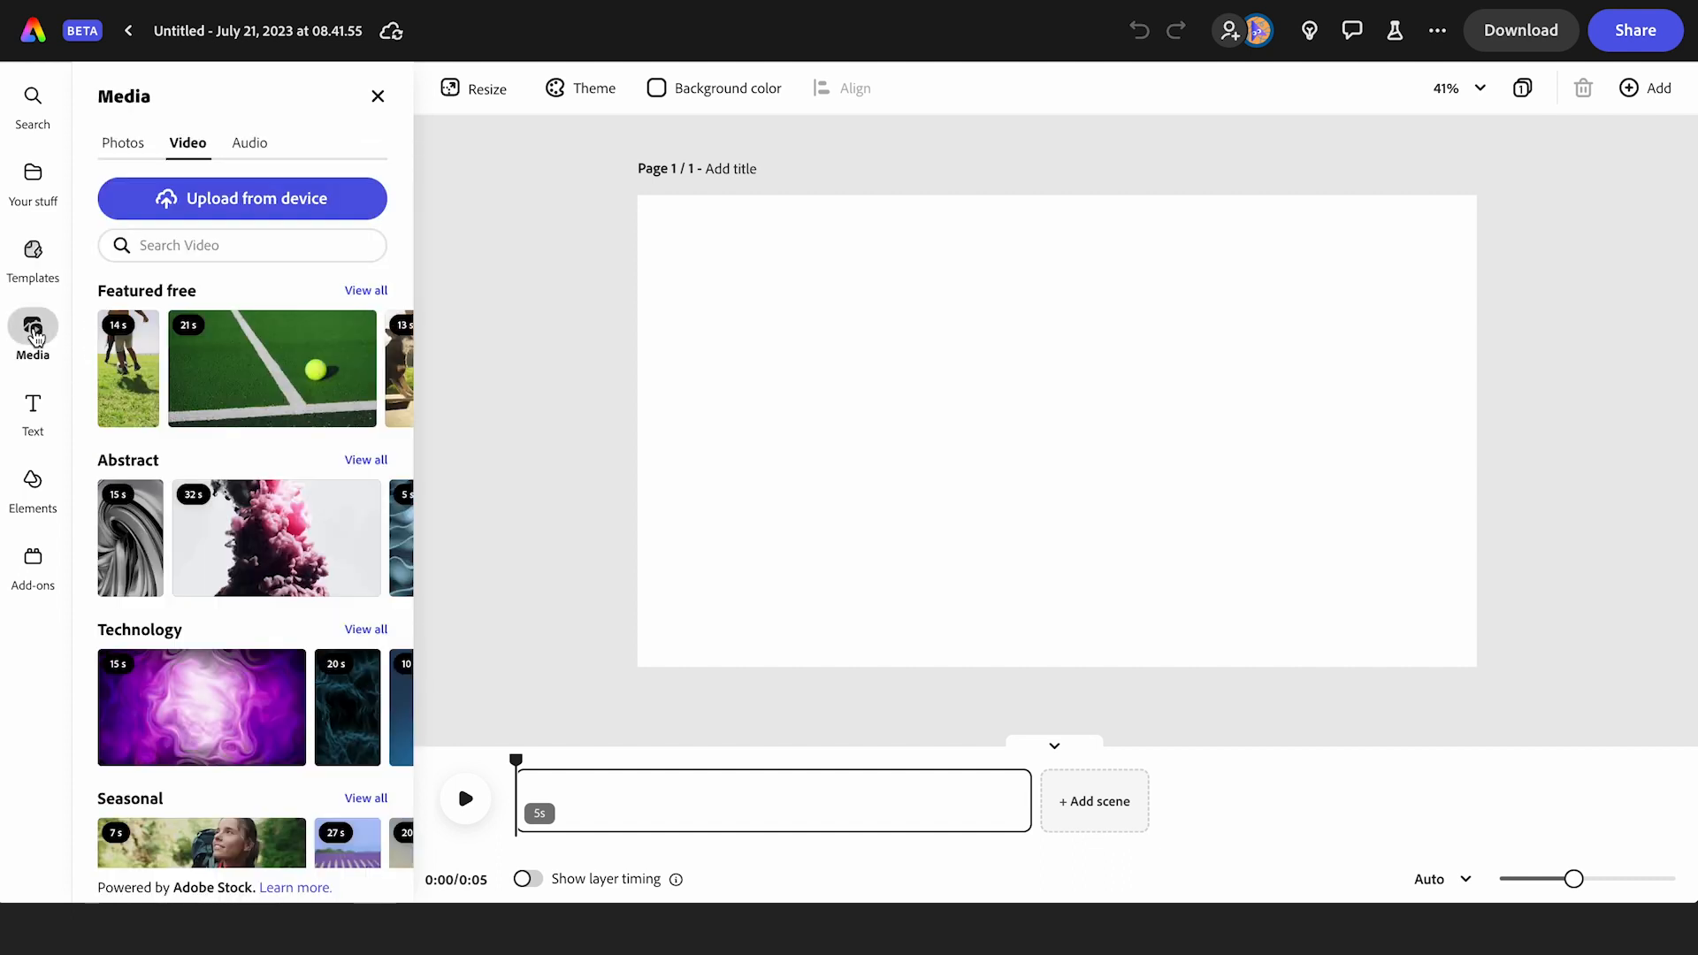
{"action": "left_click", "coordinate": [125, 145]}
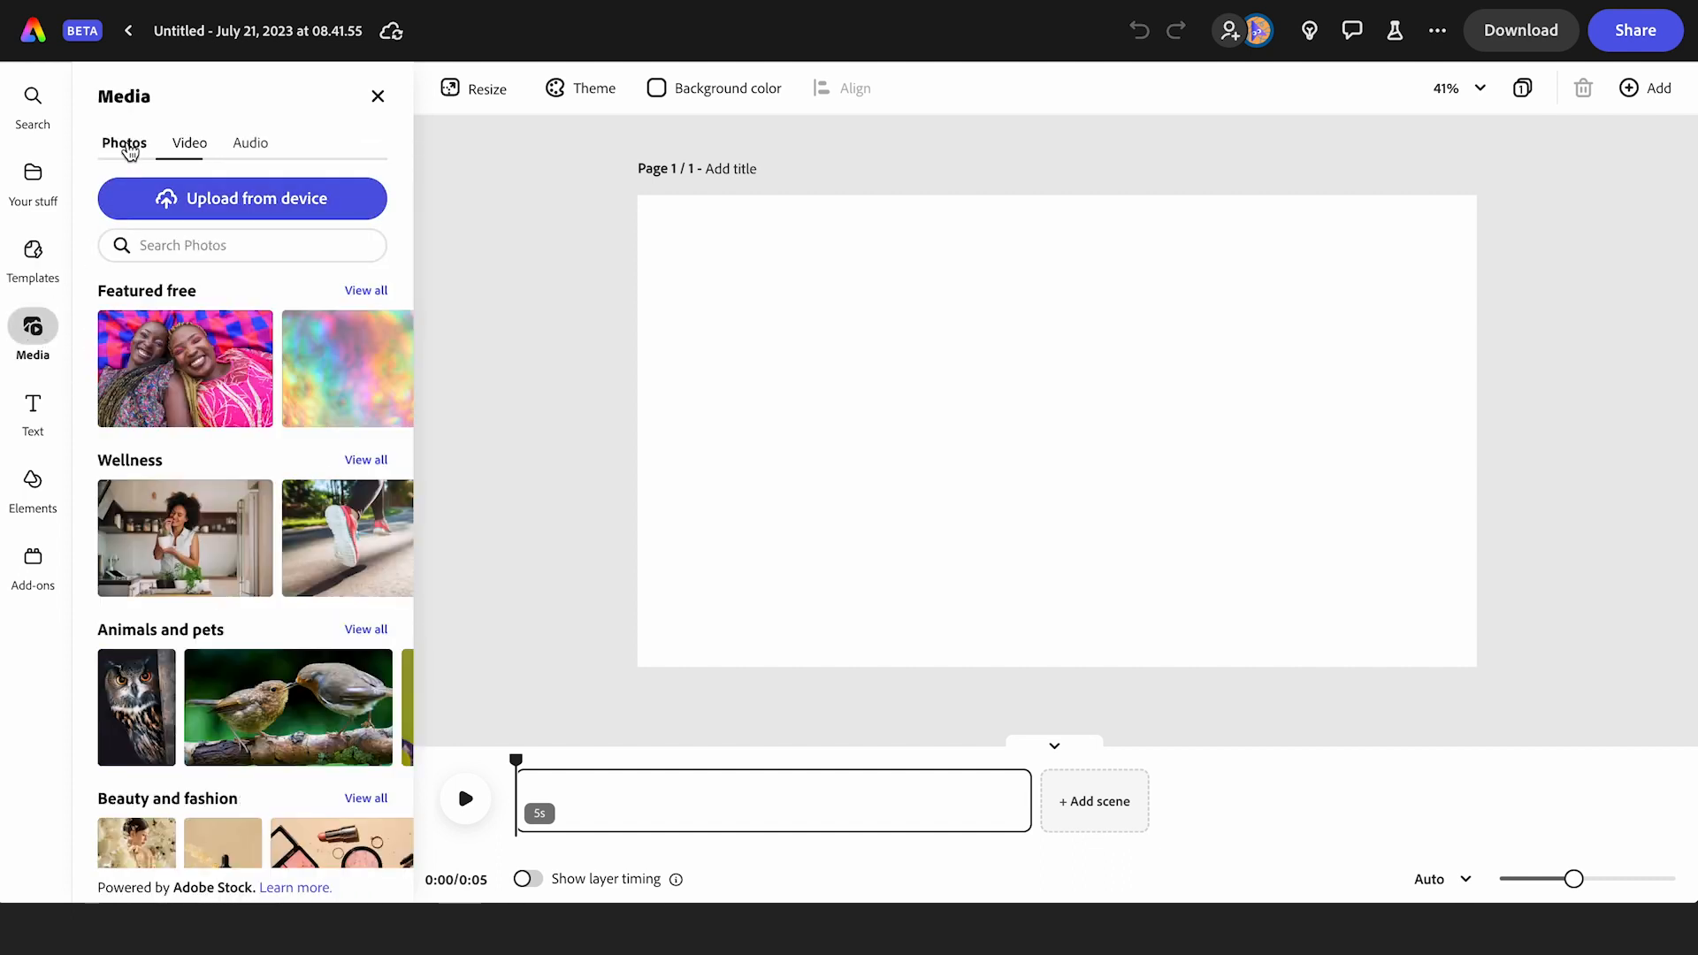
{"action": "left_click", "coordinate": [161, 242]}
{"action": "type", "text": "student"}
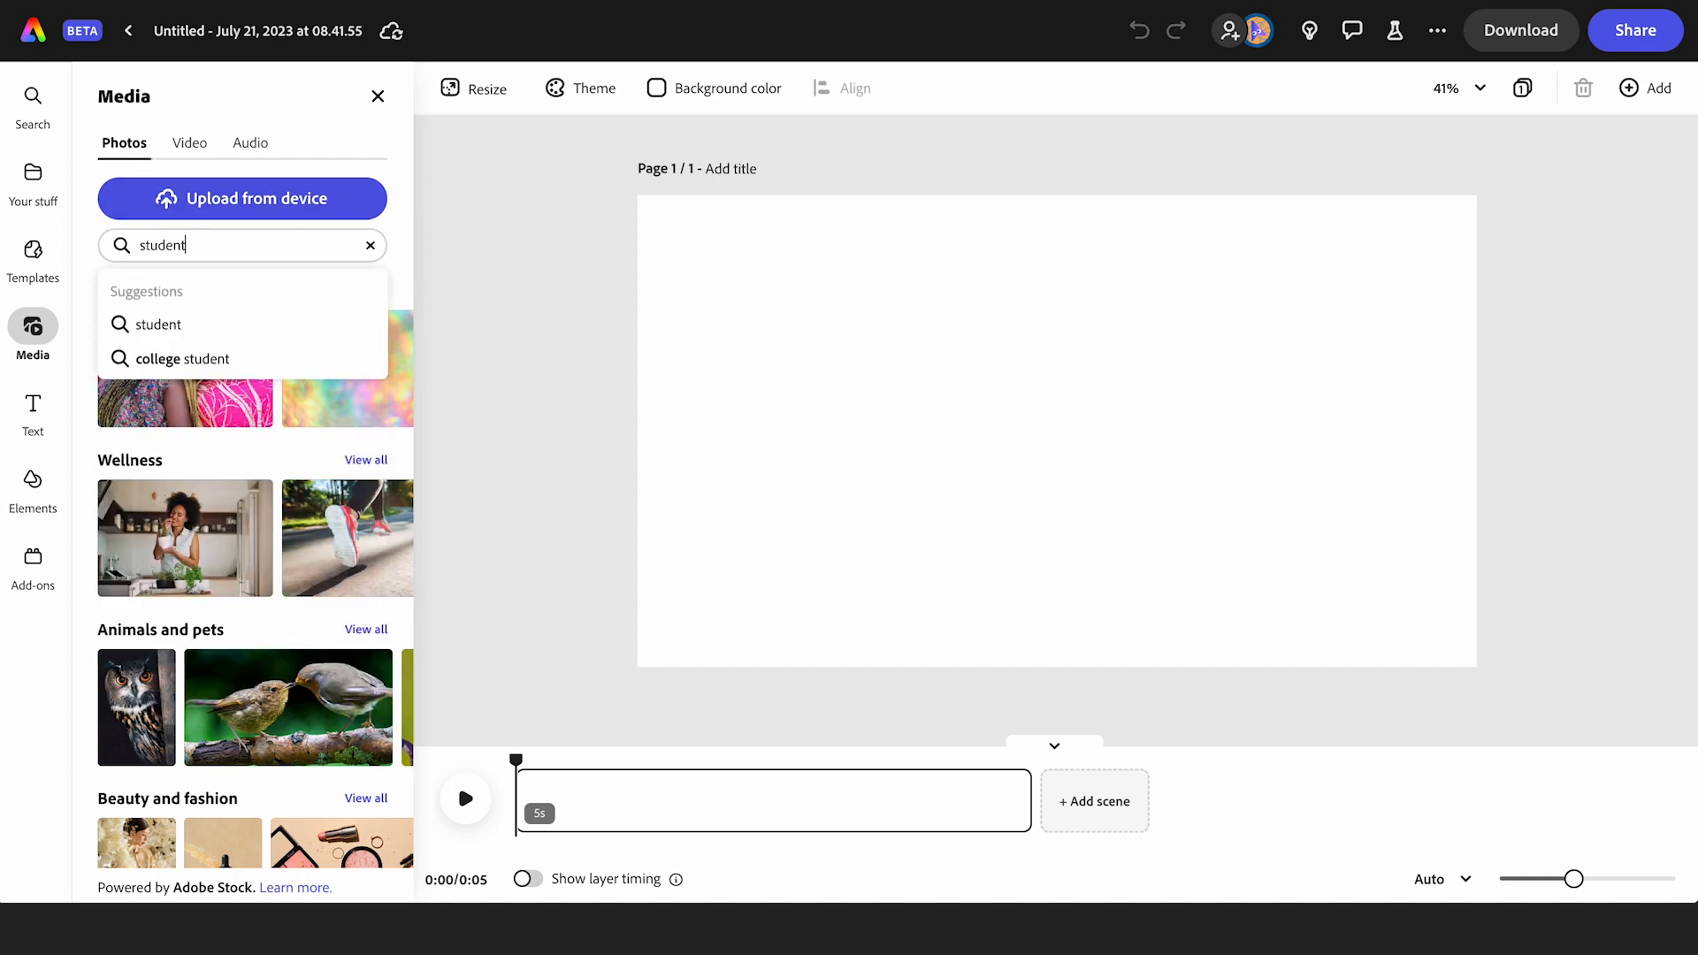
{"action": "key", "text": "Return"}
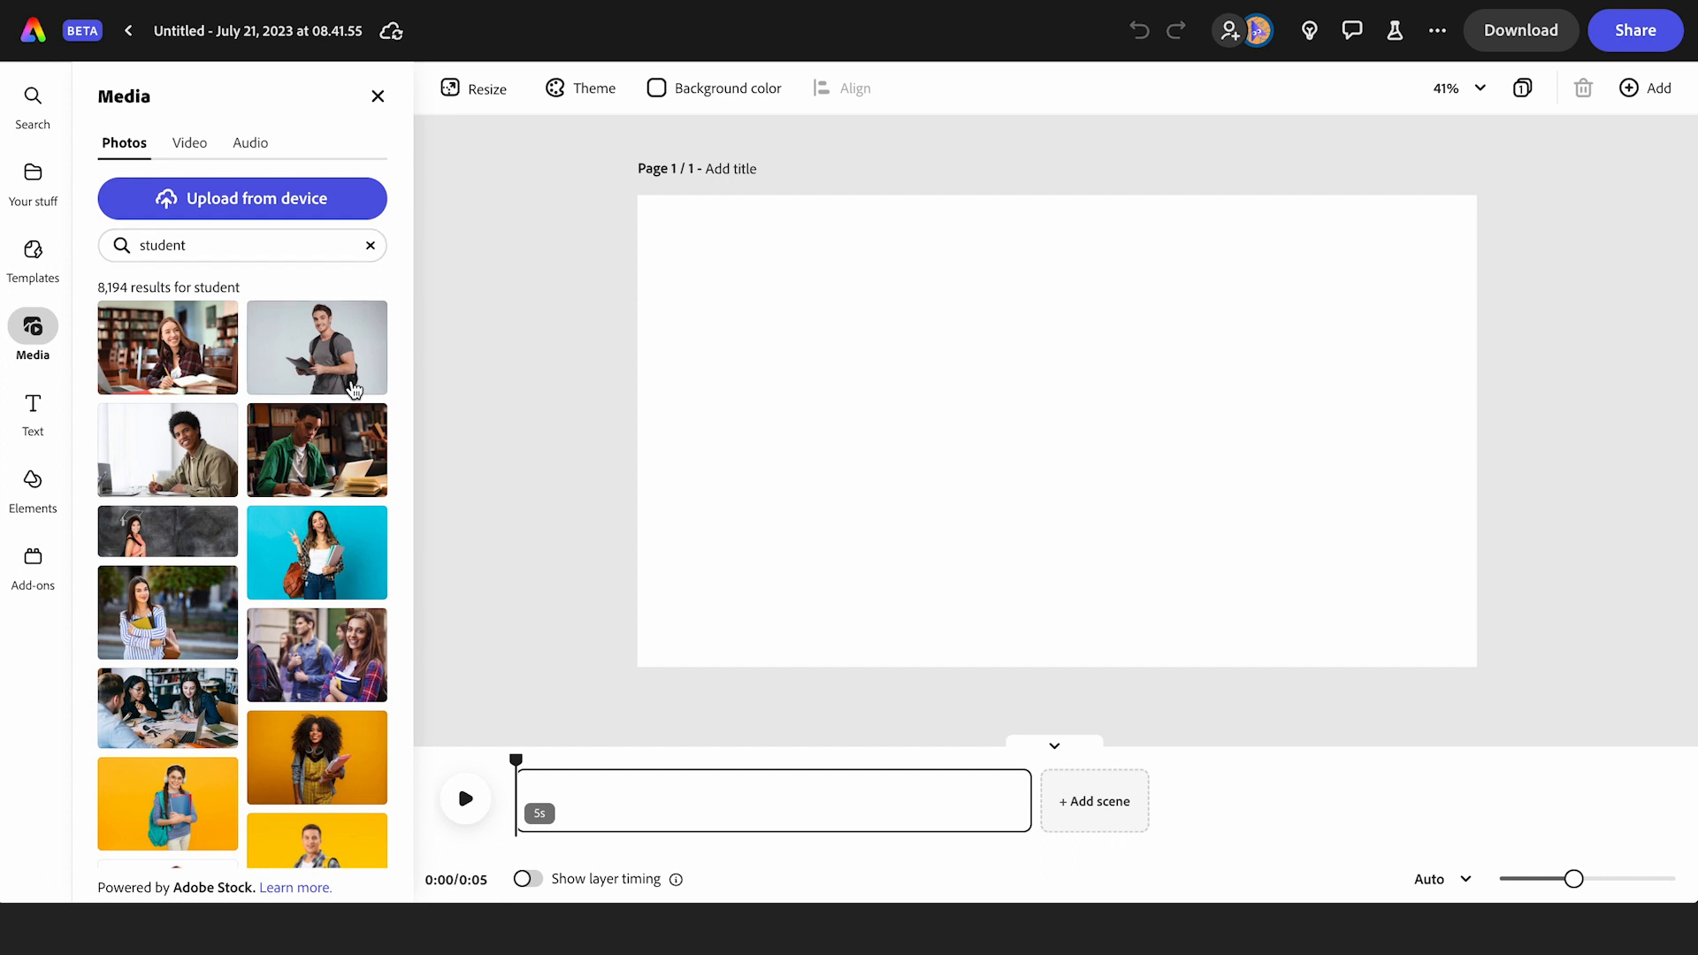
{"action": "scroll", "coordinate": [296, 495], "scroll_direction": "down", "scroll_amount": 10}
{"action": "scroll", "coordinate": [297, 495], "scroll_direction": "down", "scroll_amount": 10}
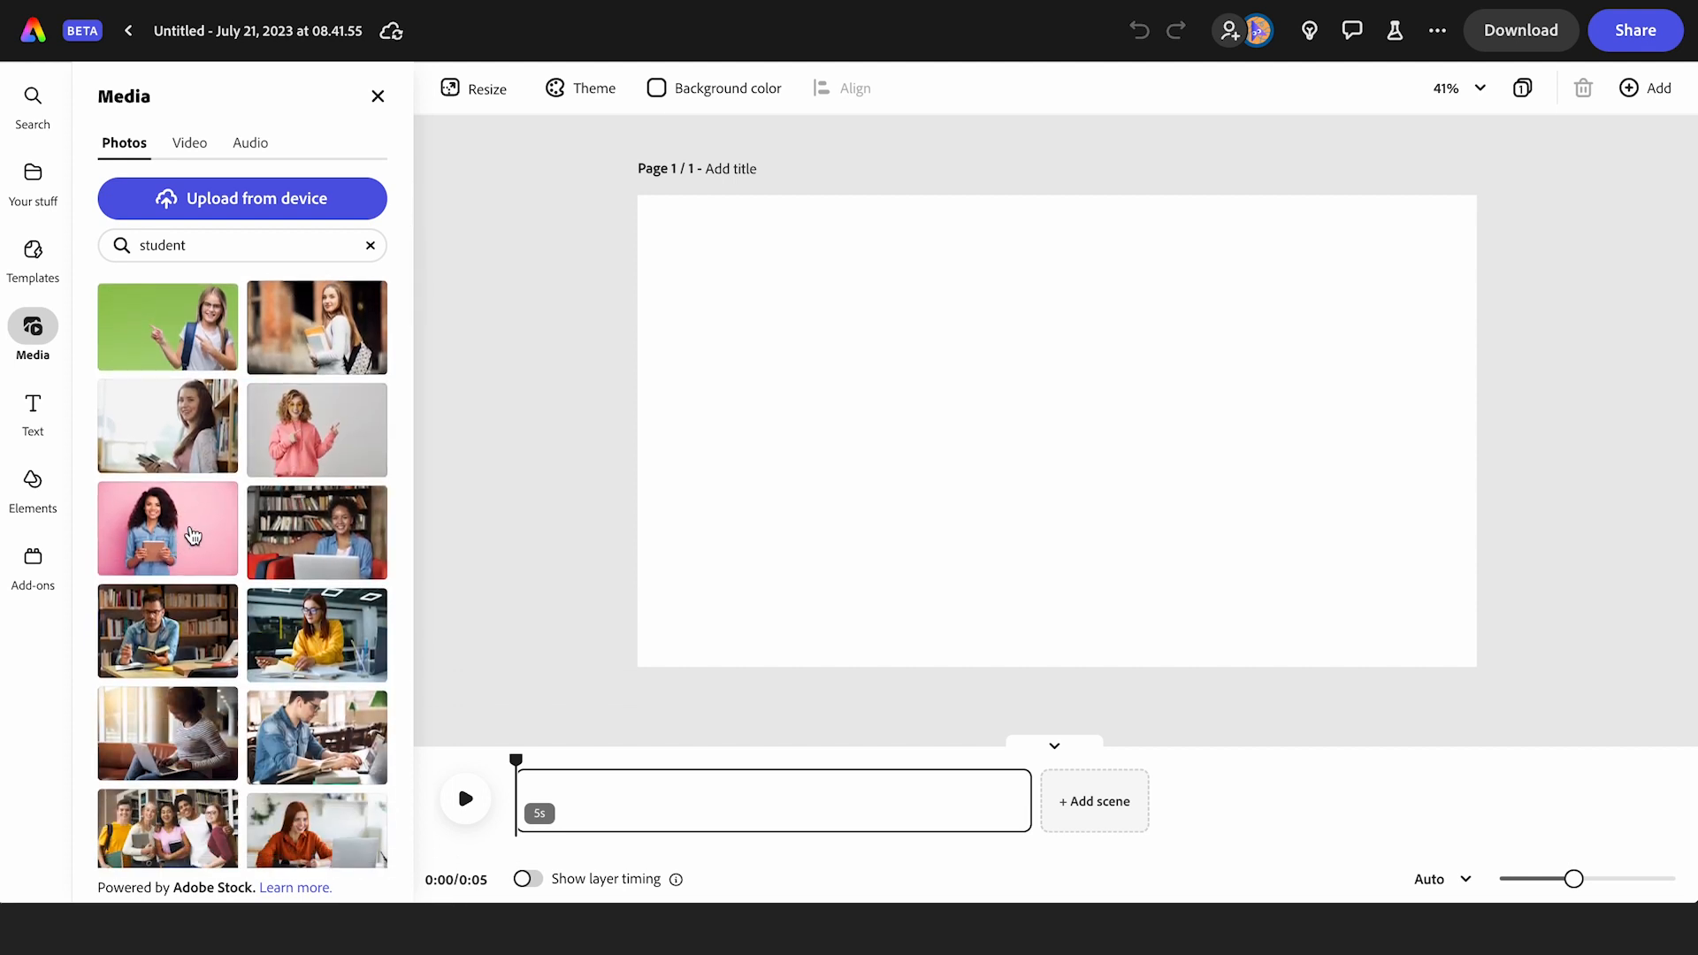
{"action": "left_click", "coordinate": [180, 543]}
{"action": "left_click", "coordinate": [778, 295]}
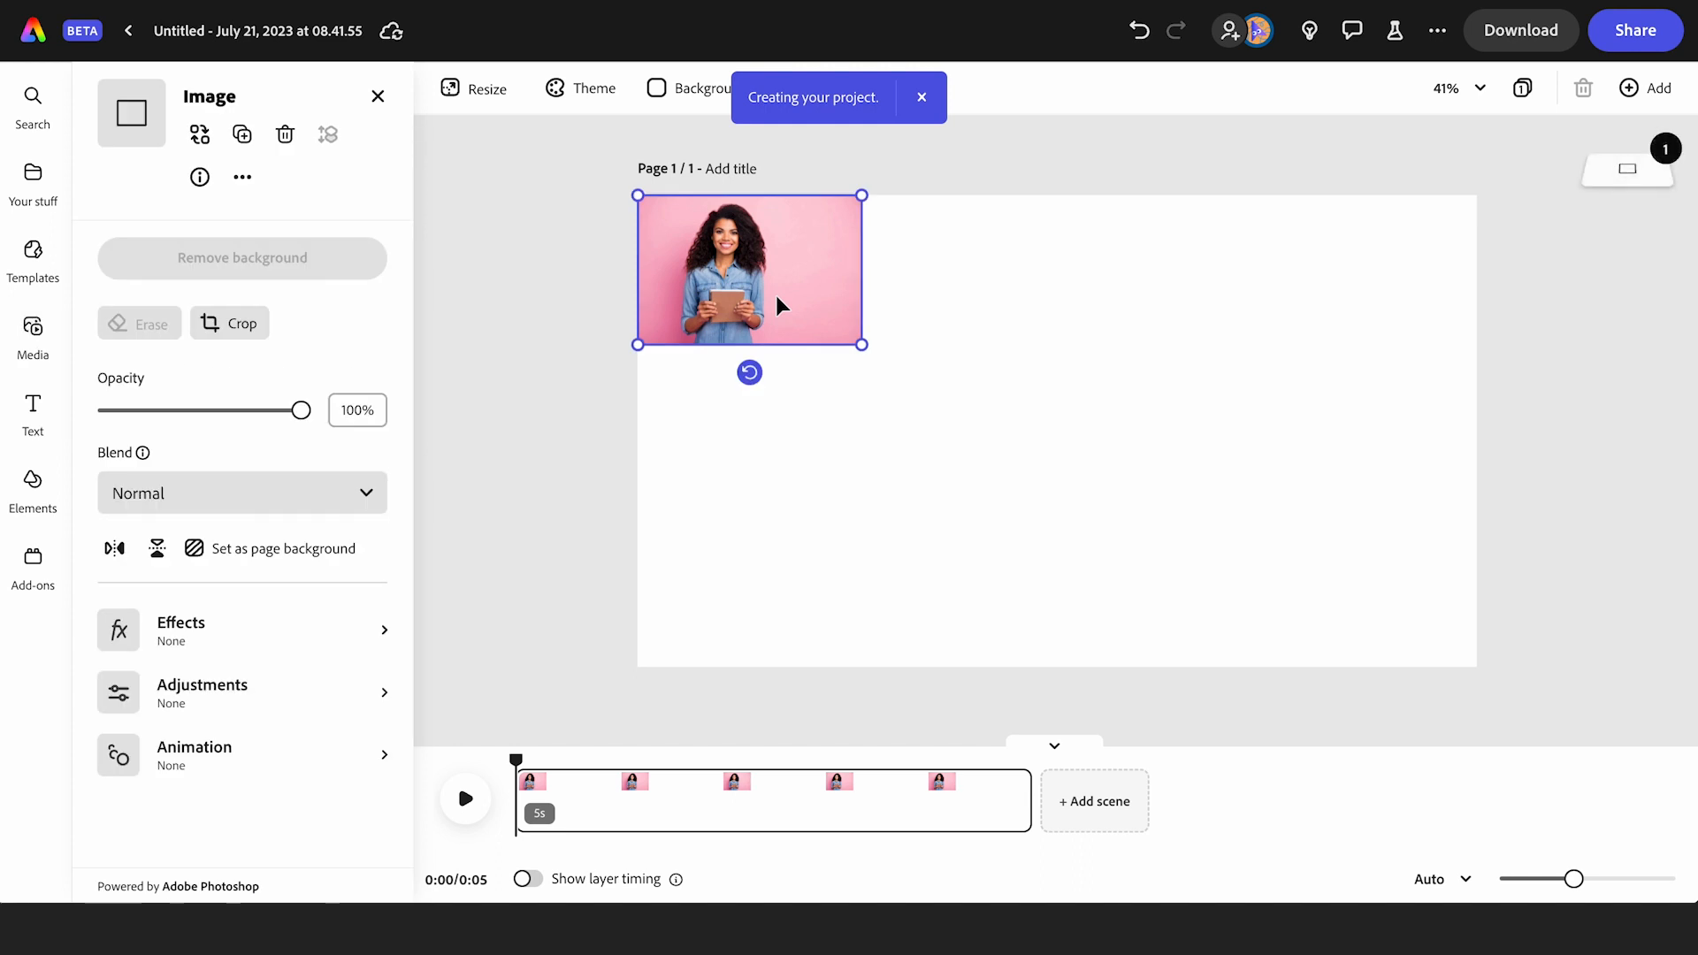
- Enlarge the photo to the full page height and crop away the empty pink area to the right of the woman
{"action": "left_click_drag", "start_coordinate": [861, 344], "coordinate": [1088, 879]}
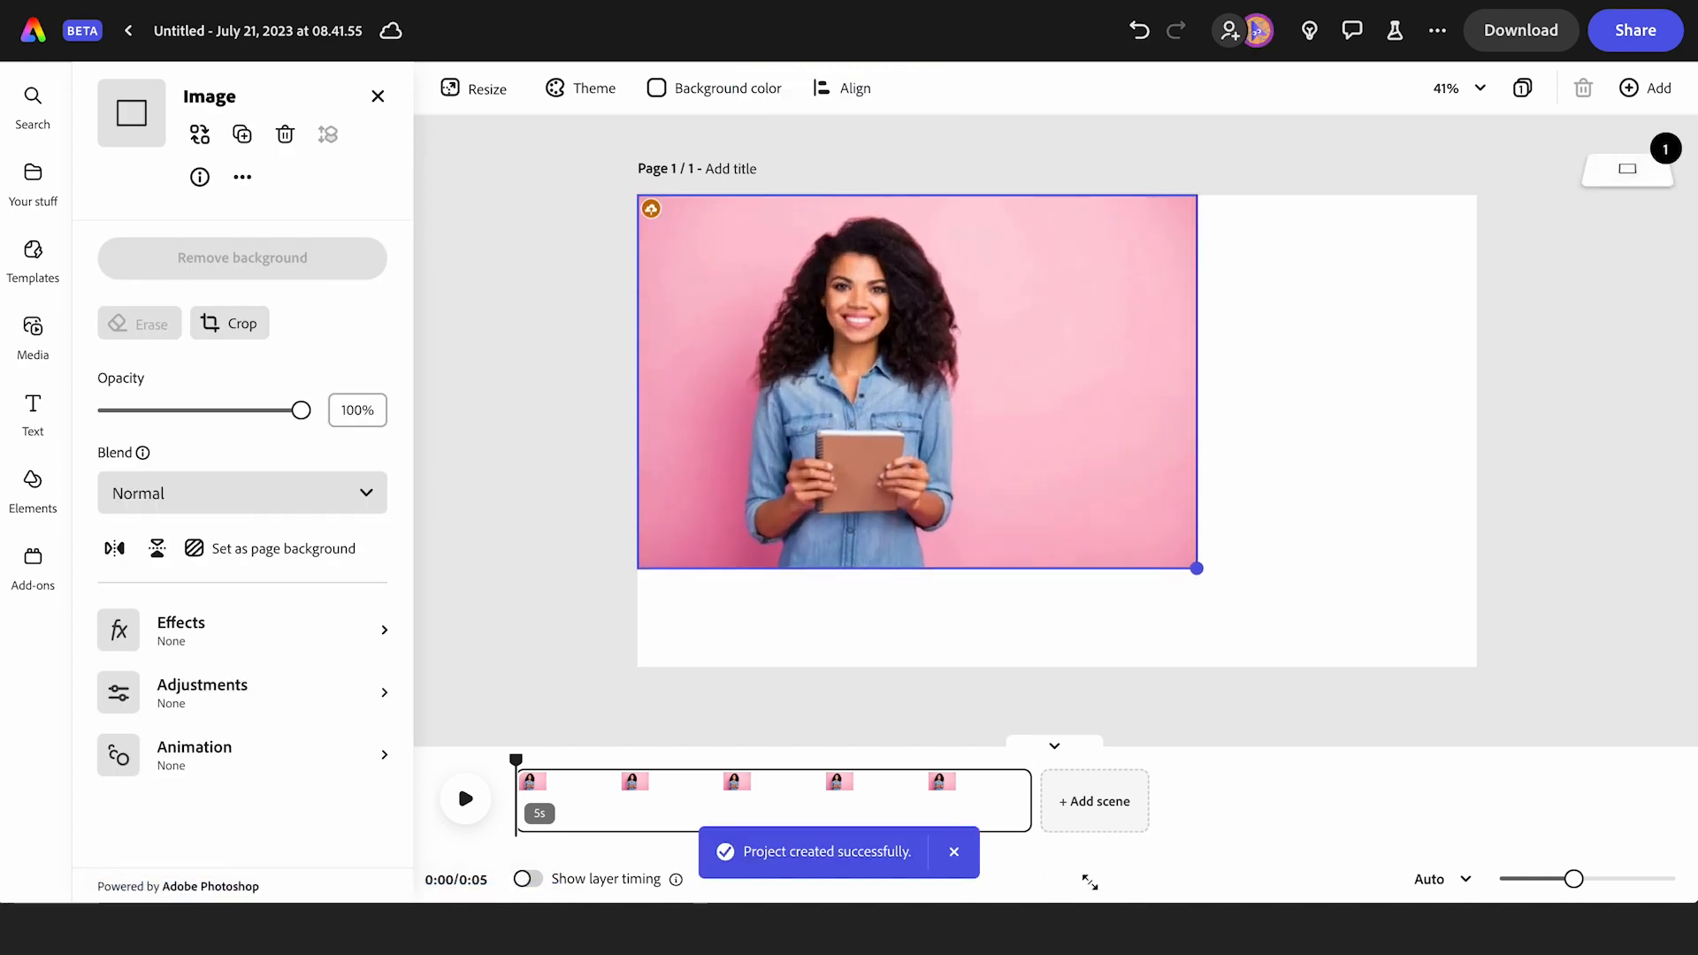
{"action": "left_click_drag", "start_coordinate": [1345, 667], "coordinate": [1344, 667]}
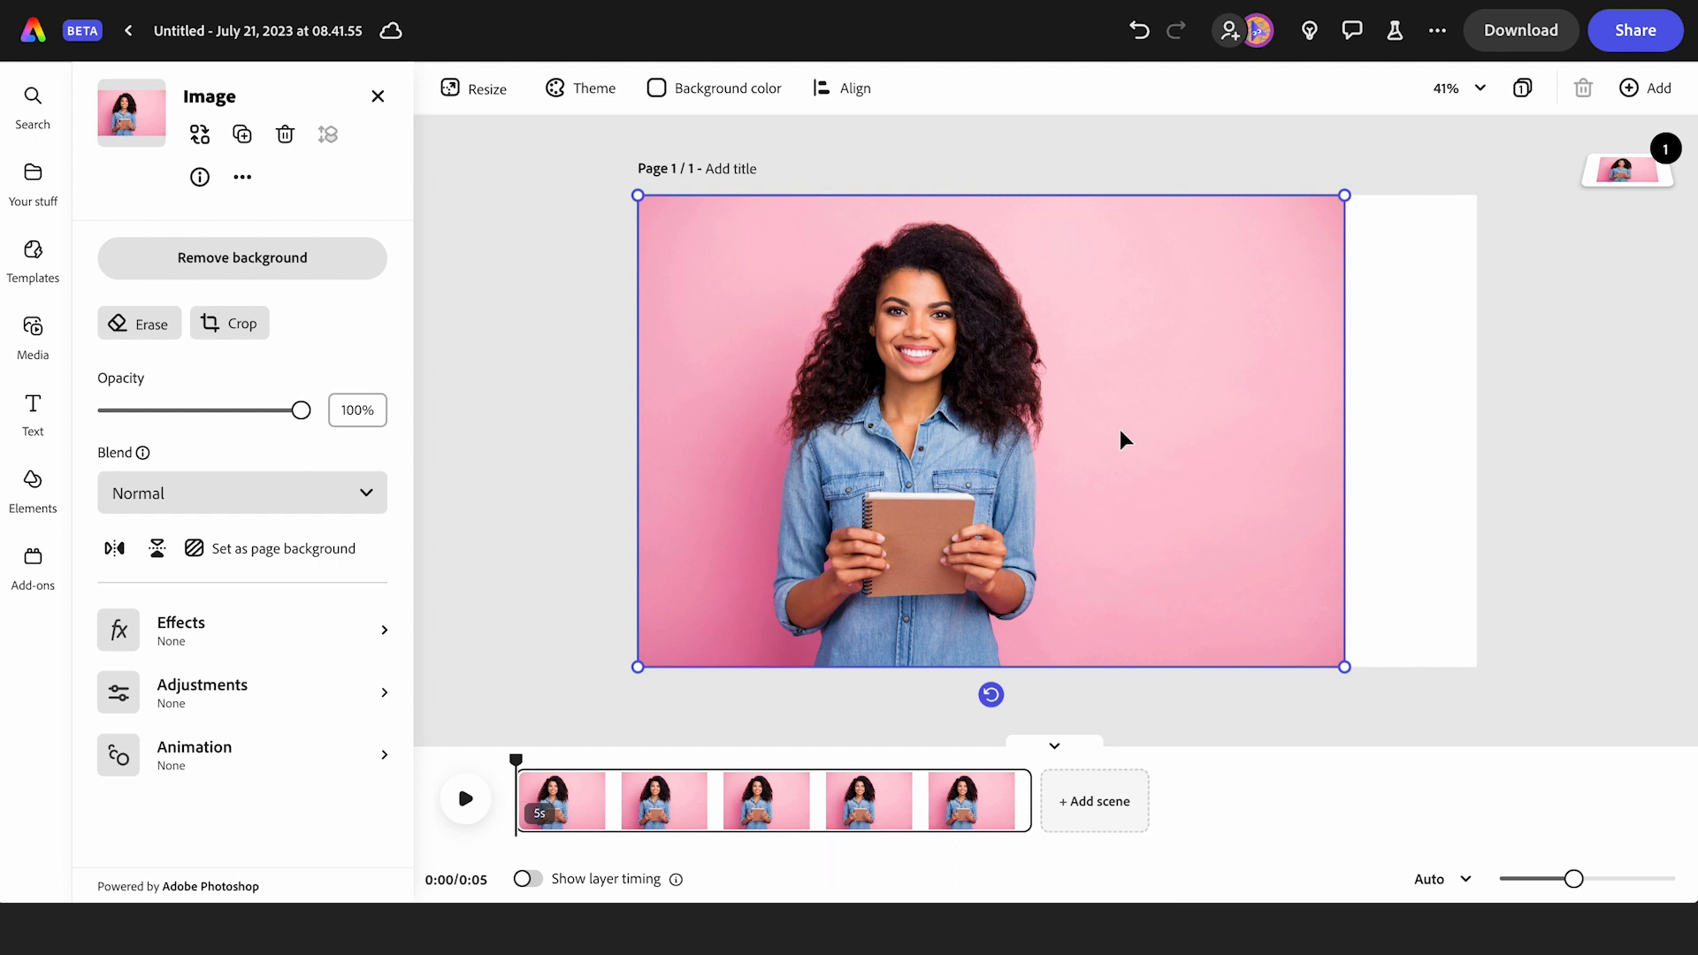
{"action": "left_click", "coordinate": [208, 316]}
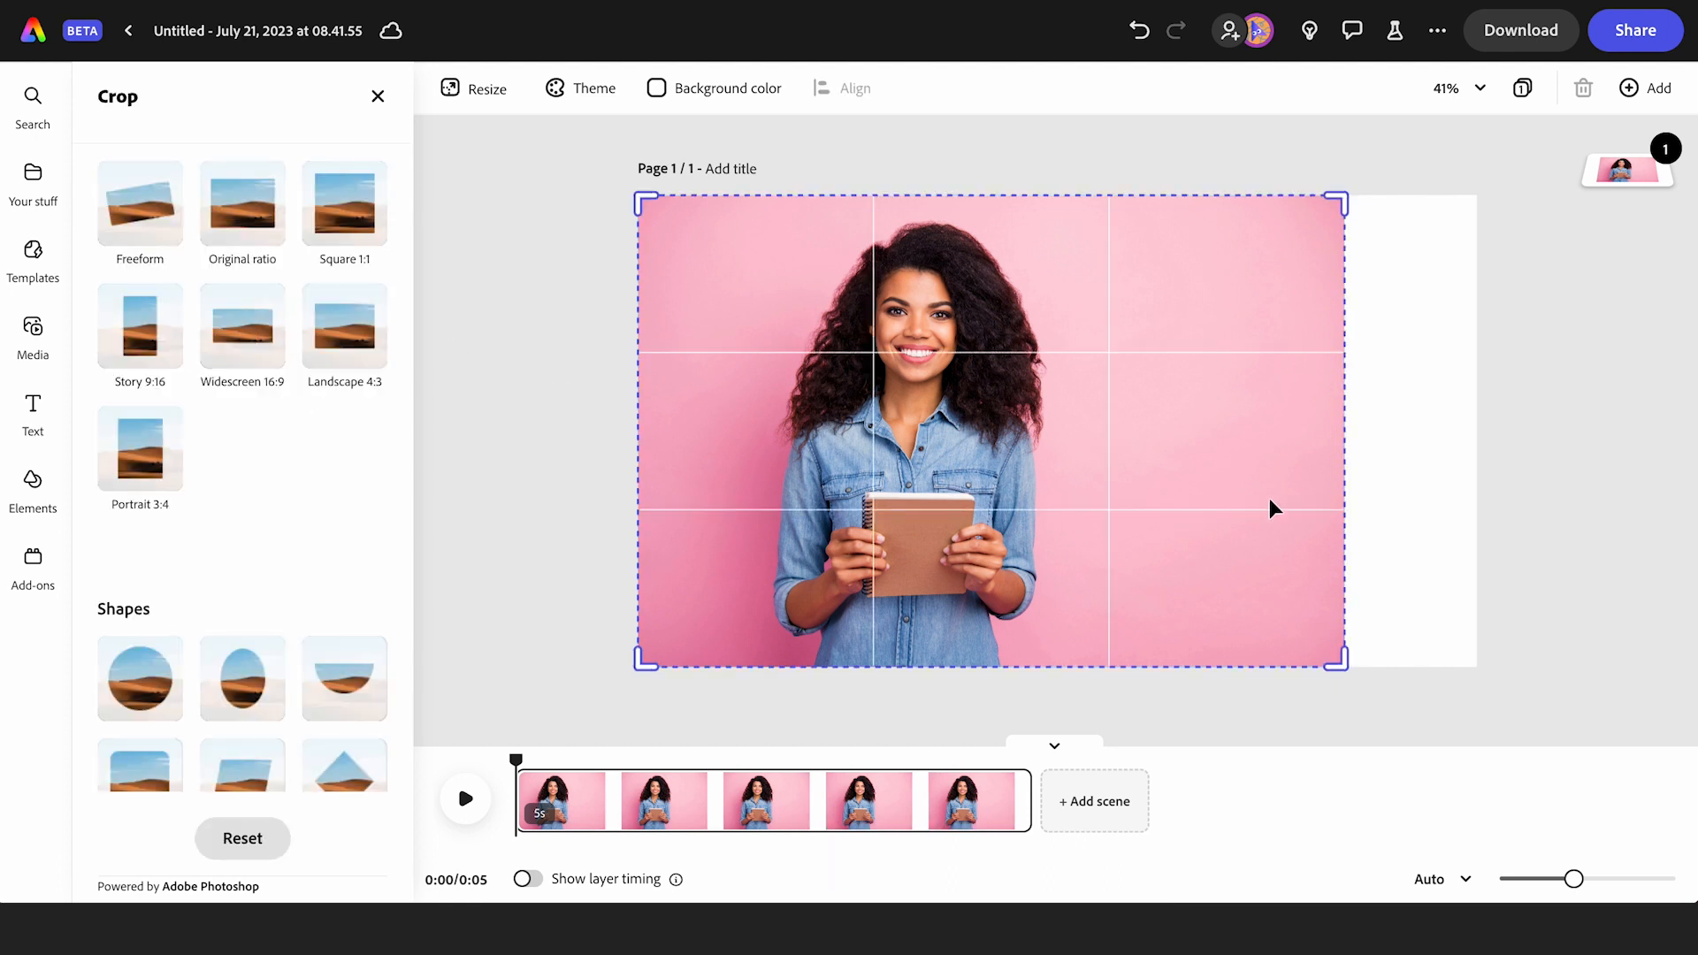
{"action": "left_click_drag", "start_coordinate": [1339, 665], "coordinate": [1087, 667]}
{"action": "left_click", "coordinate": [1252, 729]}
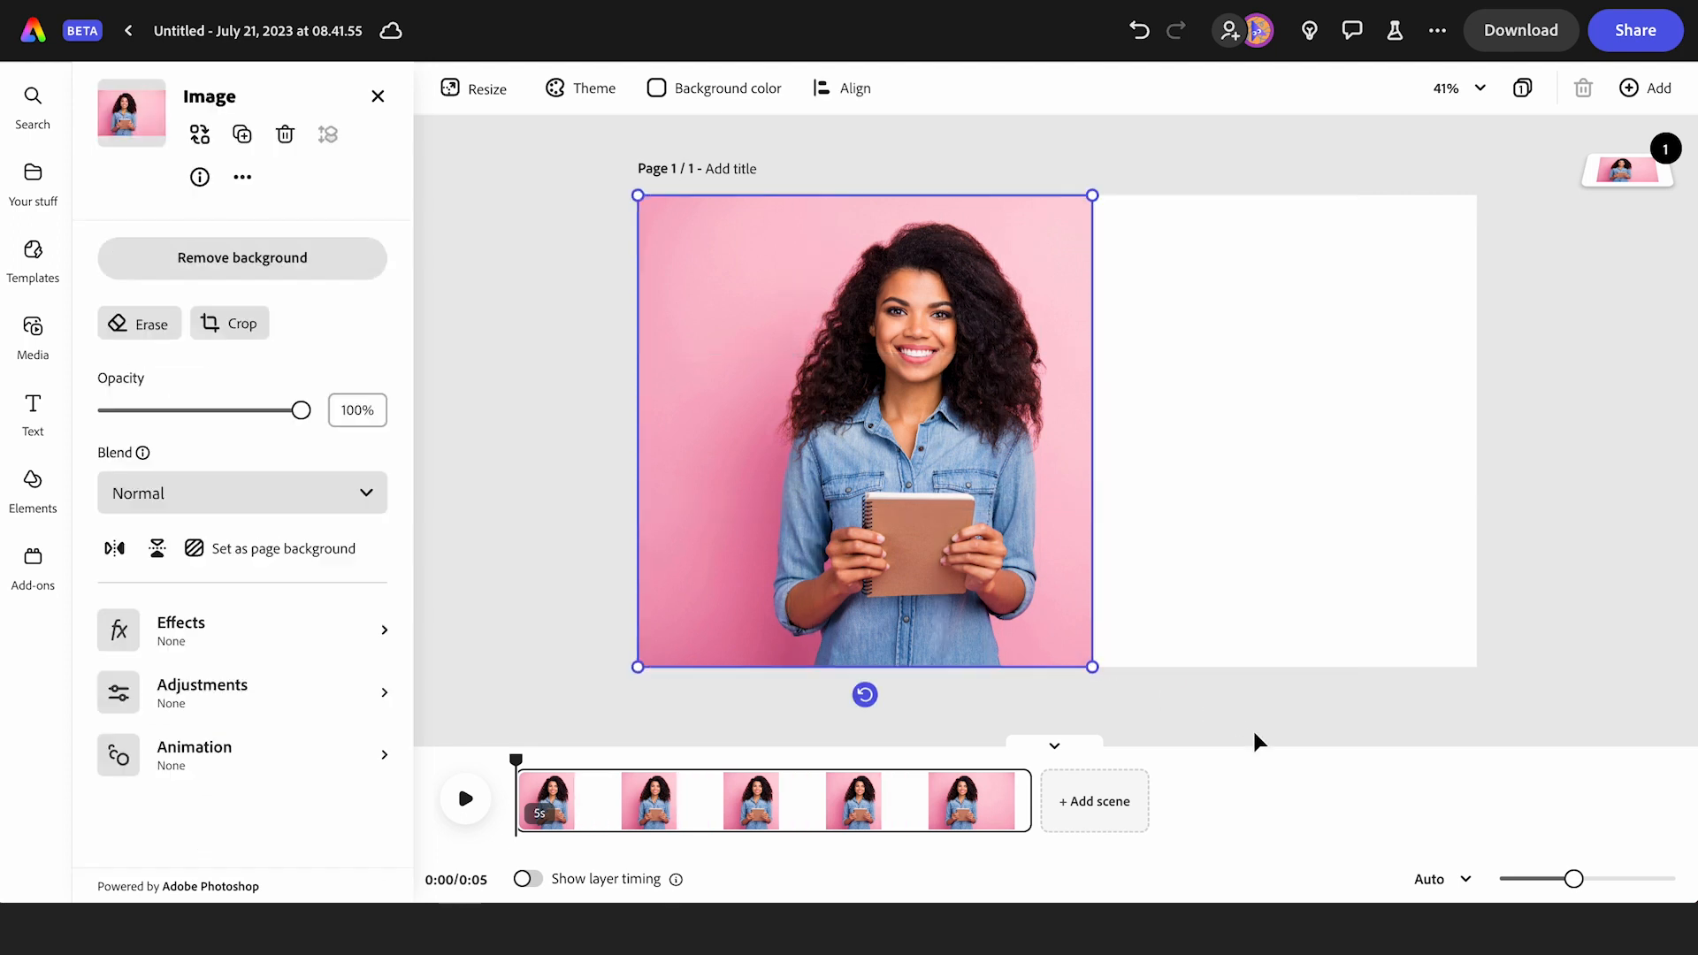
{"action": "left_click", "coordinate": [1252, 729]}
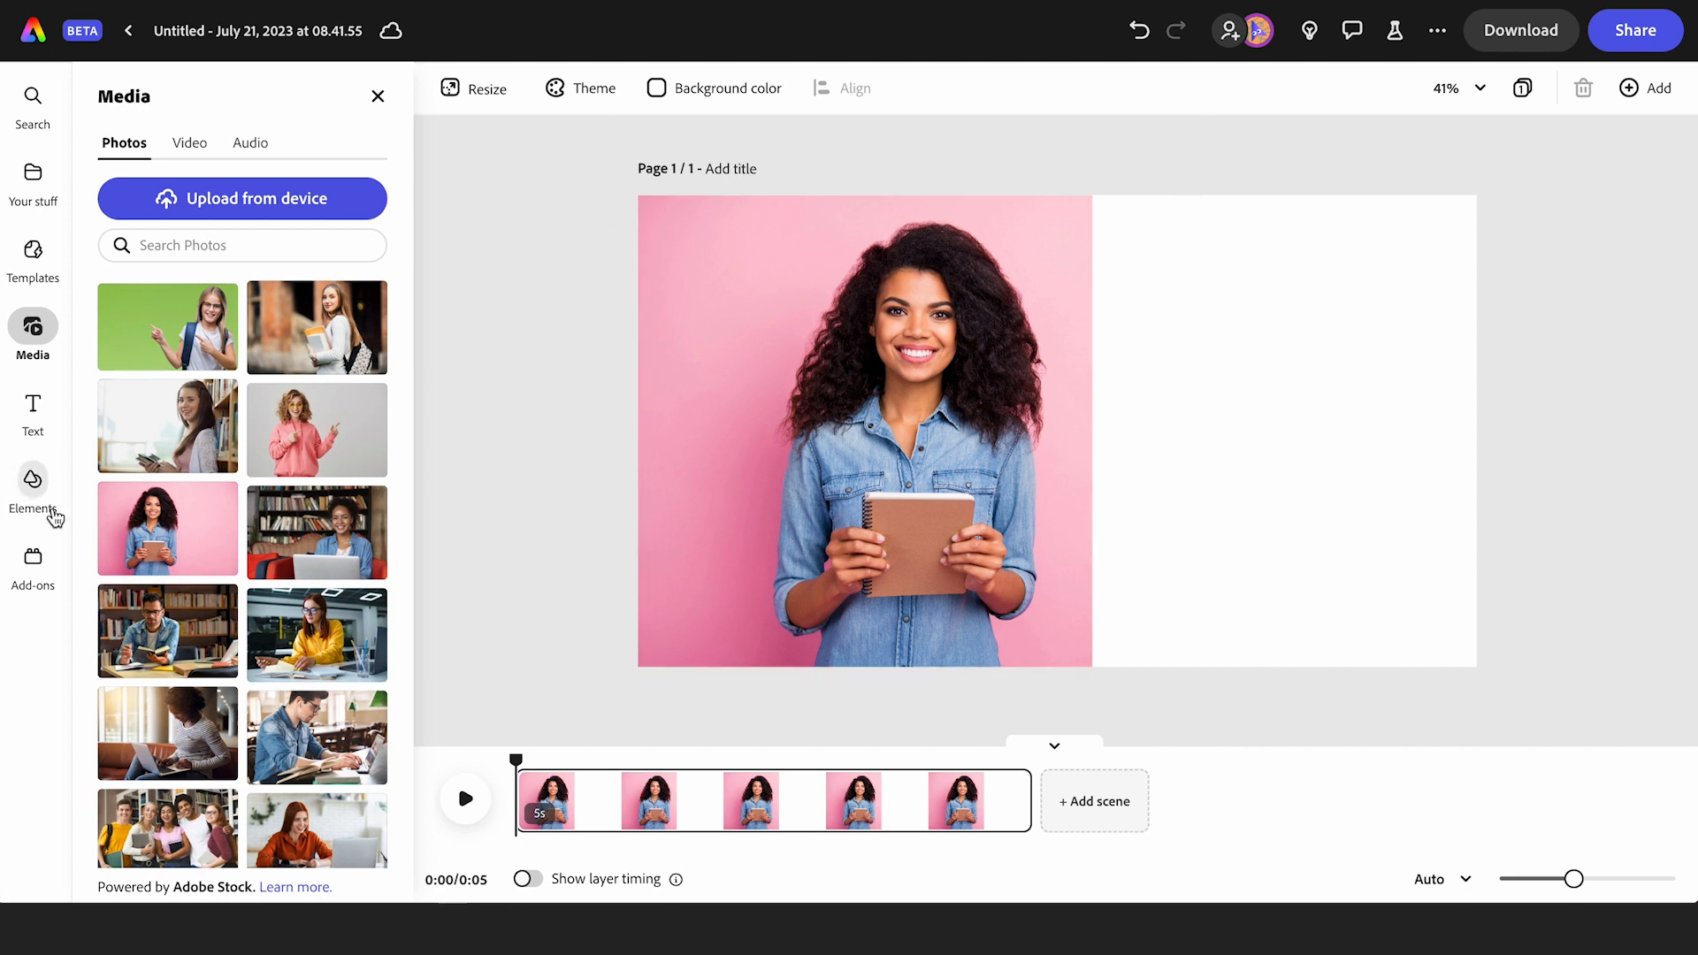
- Search the design assets for "name tag" and place the square purple tag with a white box on the blank page area
{"action": "left_click", "coordinate": [34, 482]}
{"action": "left_click", "coordinate": [186, 185]}
{"action": "type", "text": "name"}
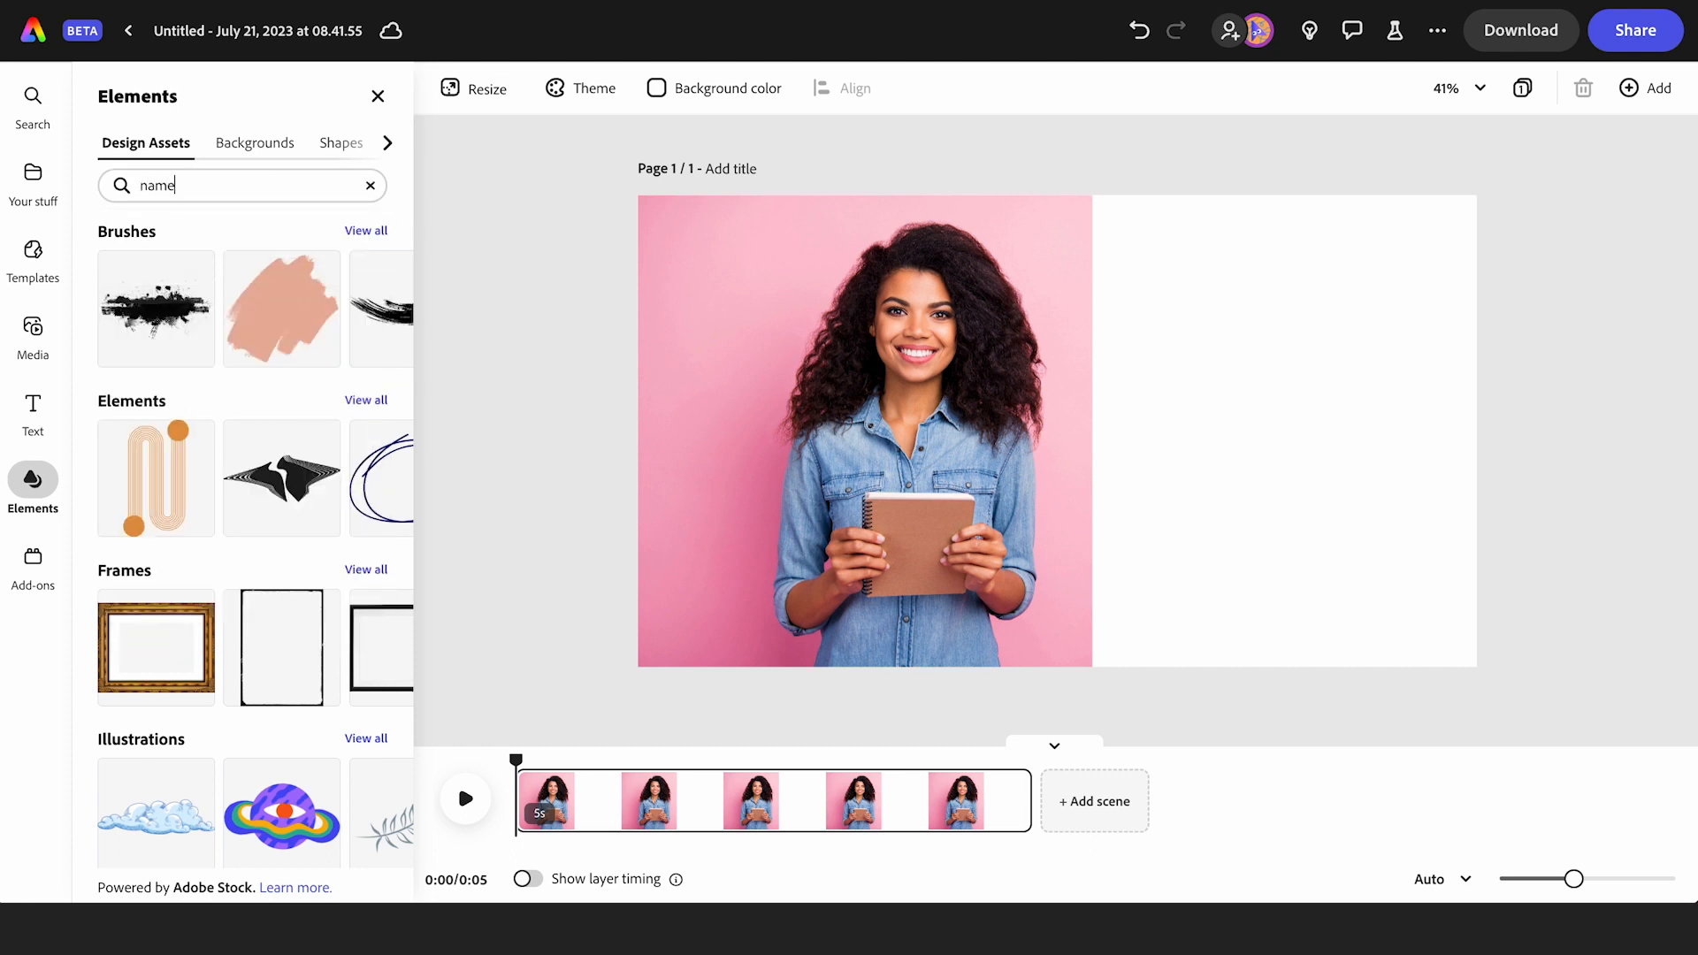
{"action": "type", "text": "t tage"}
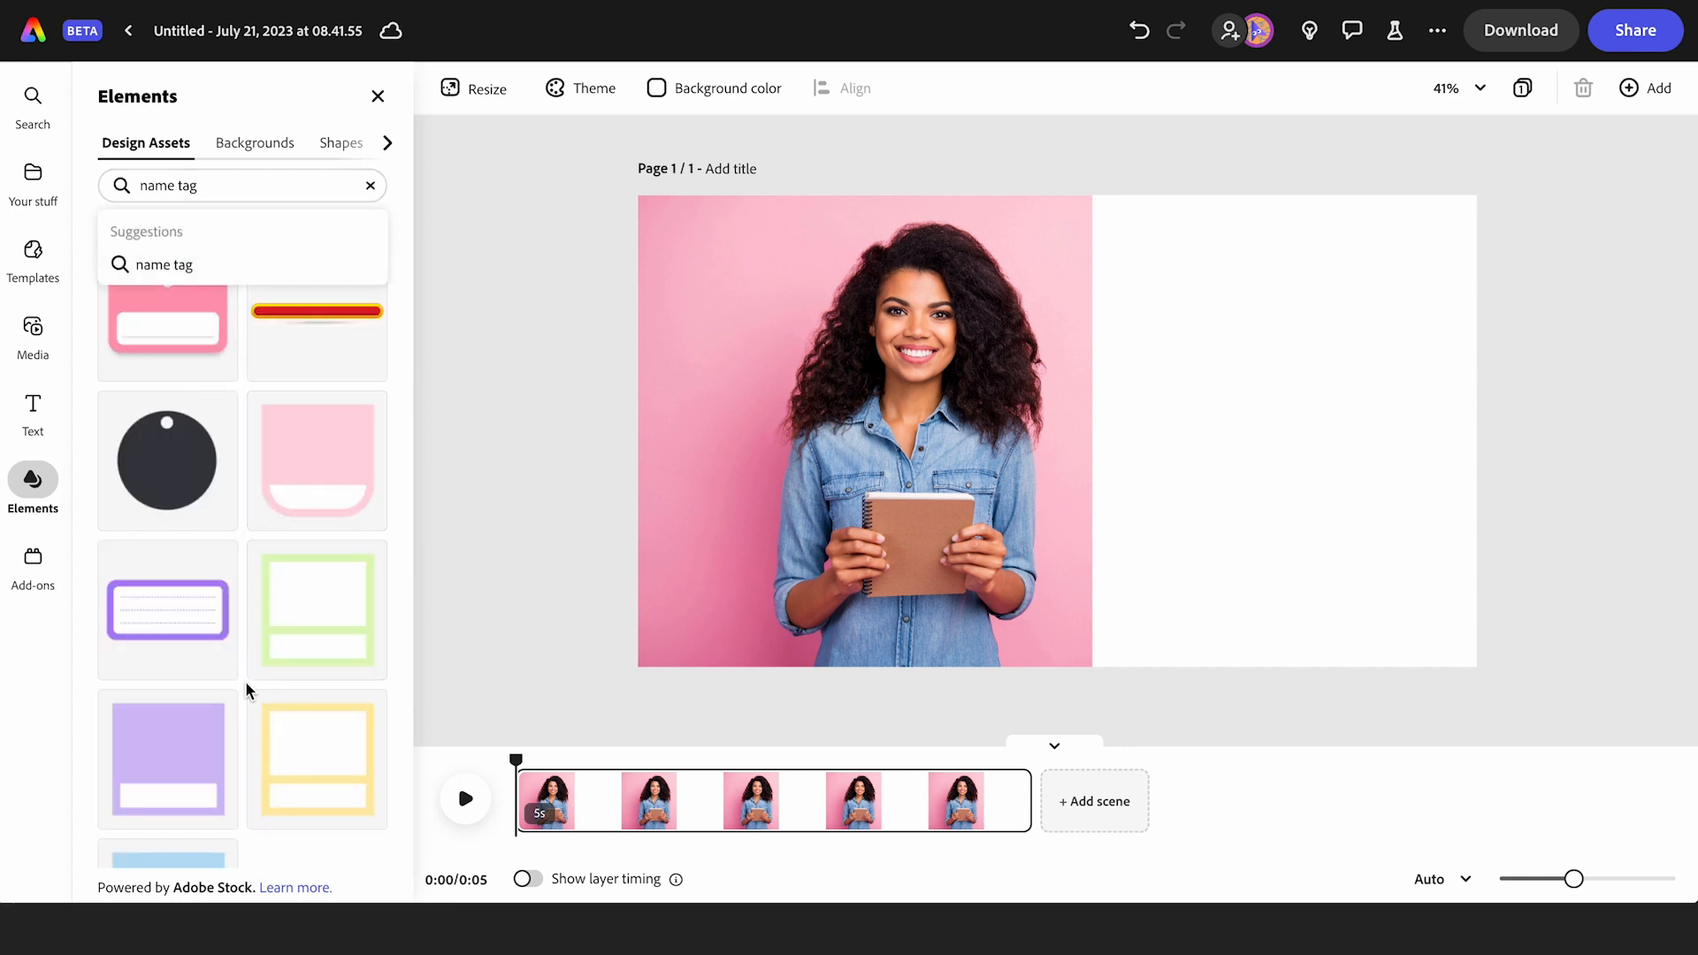
{"action": "left_click", "coordinate": [176, 765]}
{"action": "scroll", "coordinate": [175, 766], "scroll_direction": "down", "scroll_amount": 2}
{"action": "left_click_drag", "start_coordinate": [1097, 415], "coordinate": [1213, 258]}
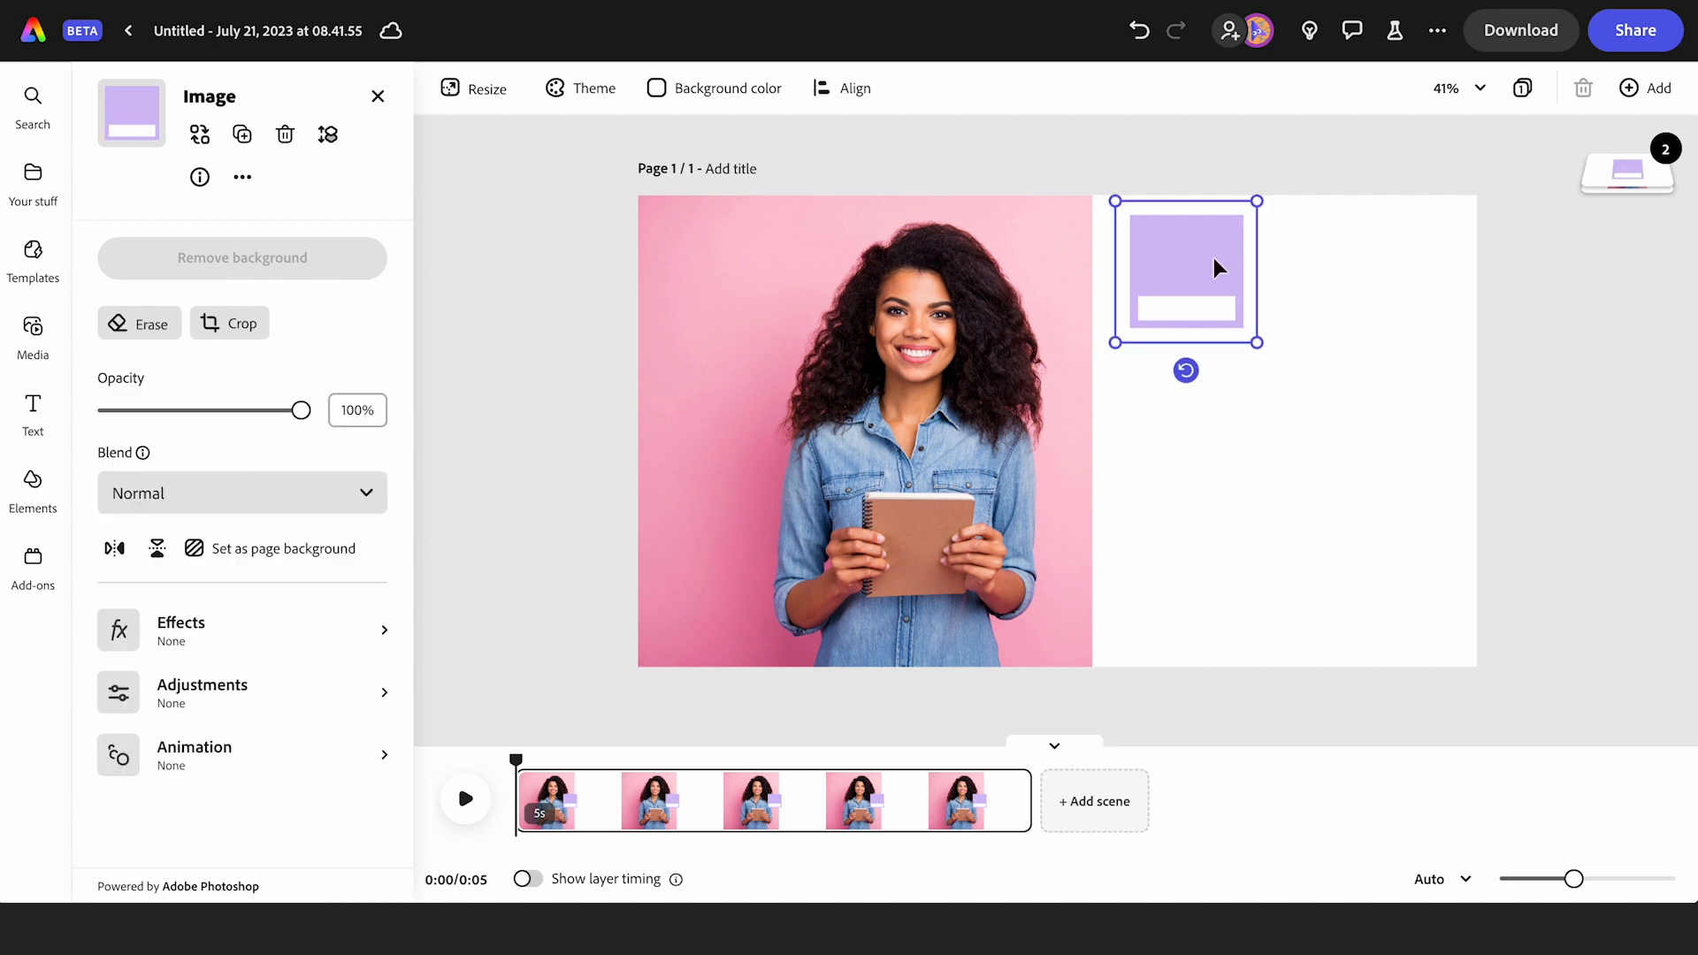
- Enlarge the purple name tag and position it to fill most of the blank area beside the photo
{"action": "left_click_drag", "start_coordinate": [1255, 342], "coordinate": [1433, 675]}
{"action": "left_click_drag", "start_coordinate": [1342, 434], "coordinate": [1320, 489]}
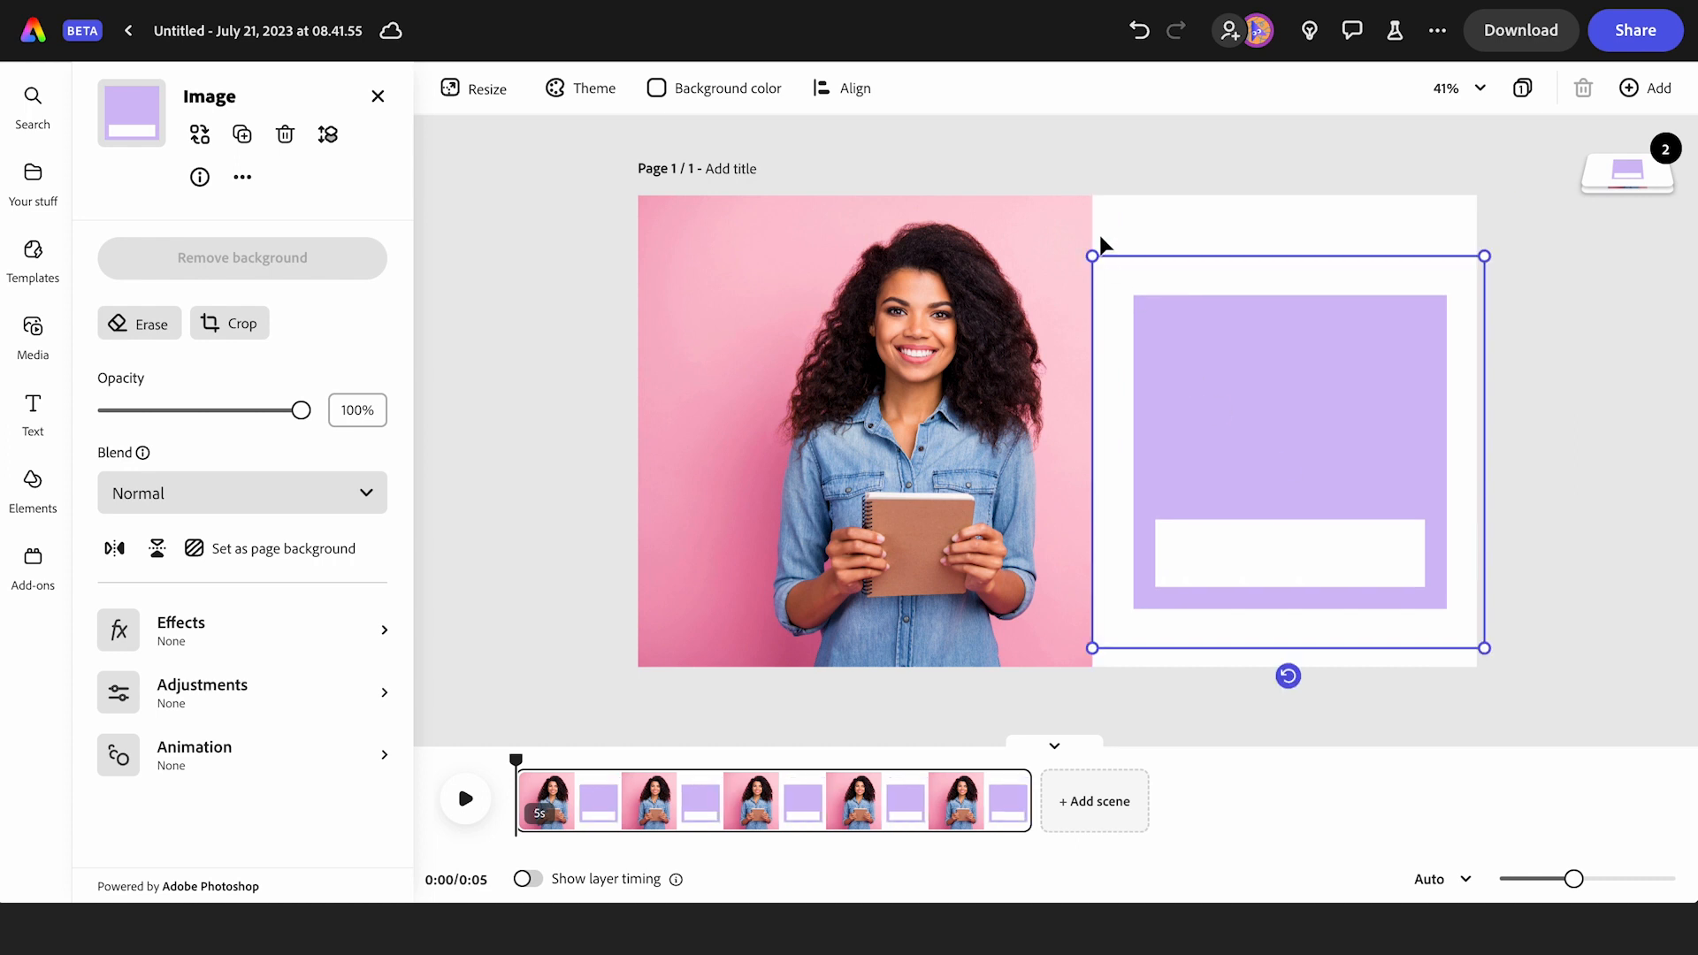
{"action": "left_click_drag", "start_coordinate": [1093, 256], "coordinate": [1047, 211]}
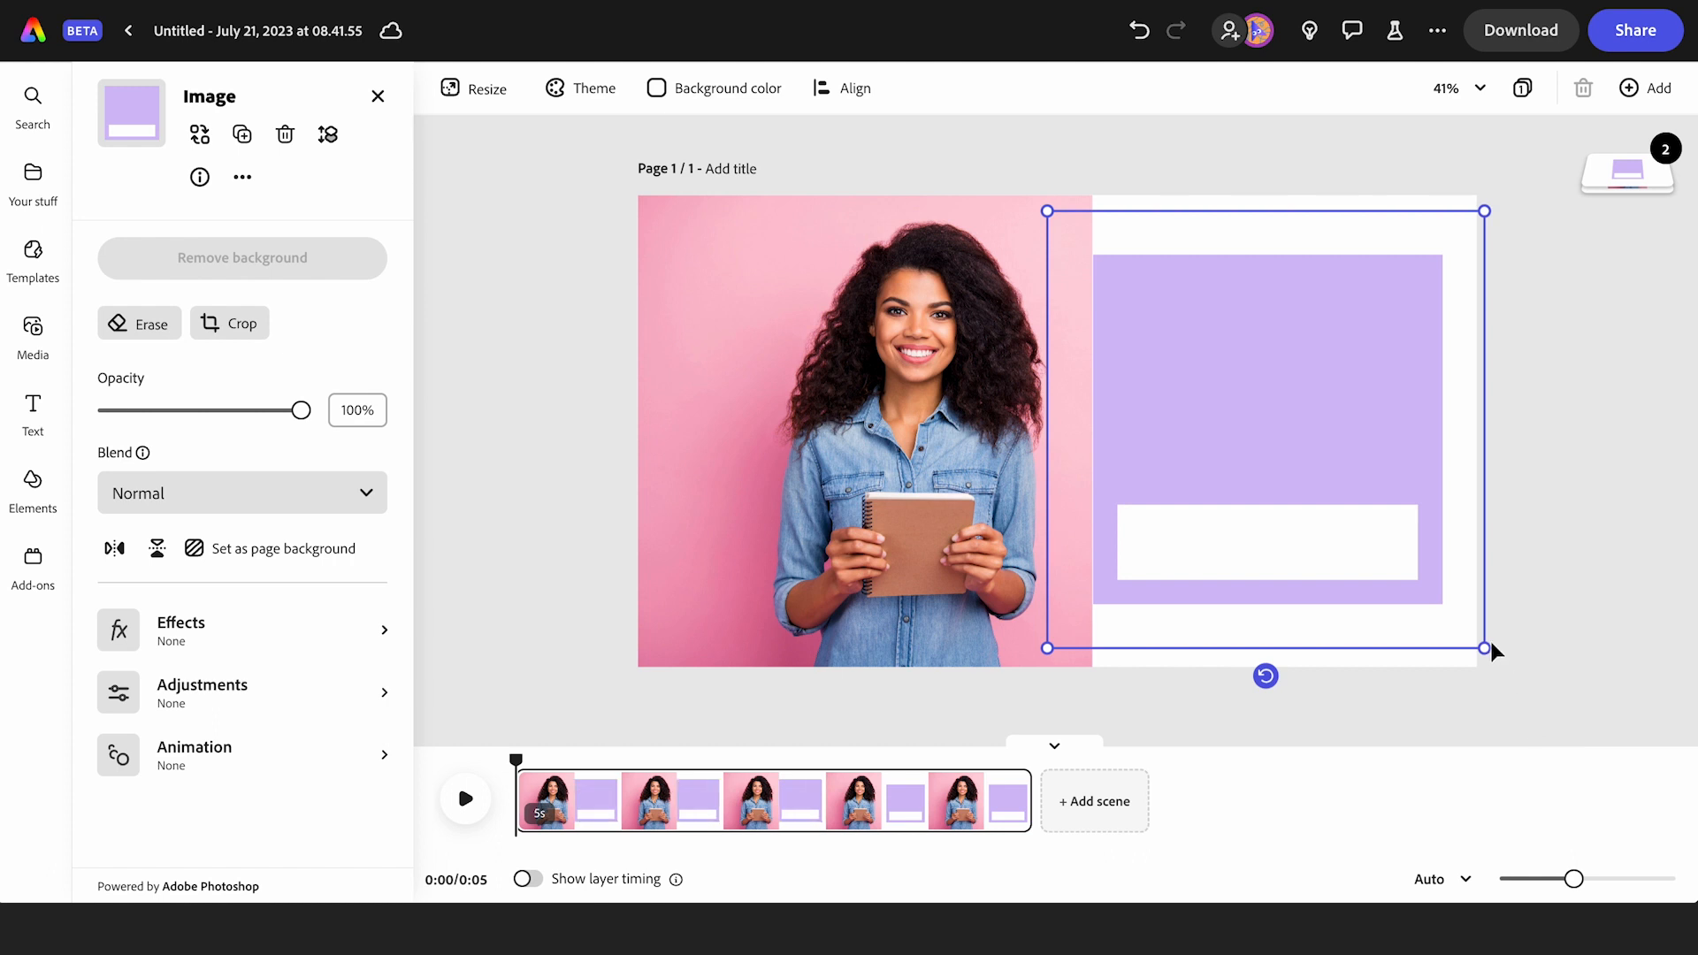
{"action": "mouse_move", "coordinate": [1486, 650]}
{"action": "left_mouse_down"}
{"action": "mouse_move", "coordinate": [1531, 698]}
{"action": "mouse_move", "coordinate": [1496, 679]}
{"action": "left_mouse_up"}
{"action": "left_click_drag", "start_coordinate": [1346, 491], "coordinate": [1350, 495]}
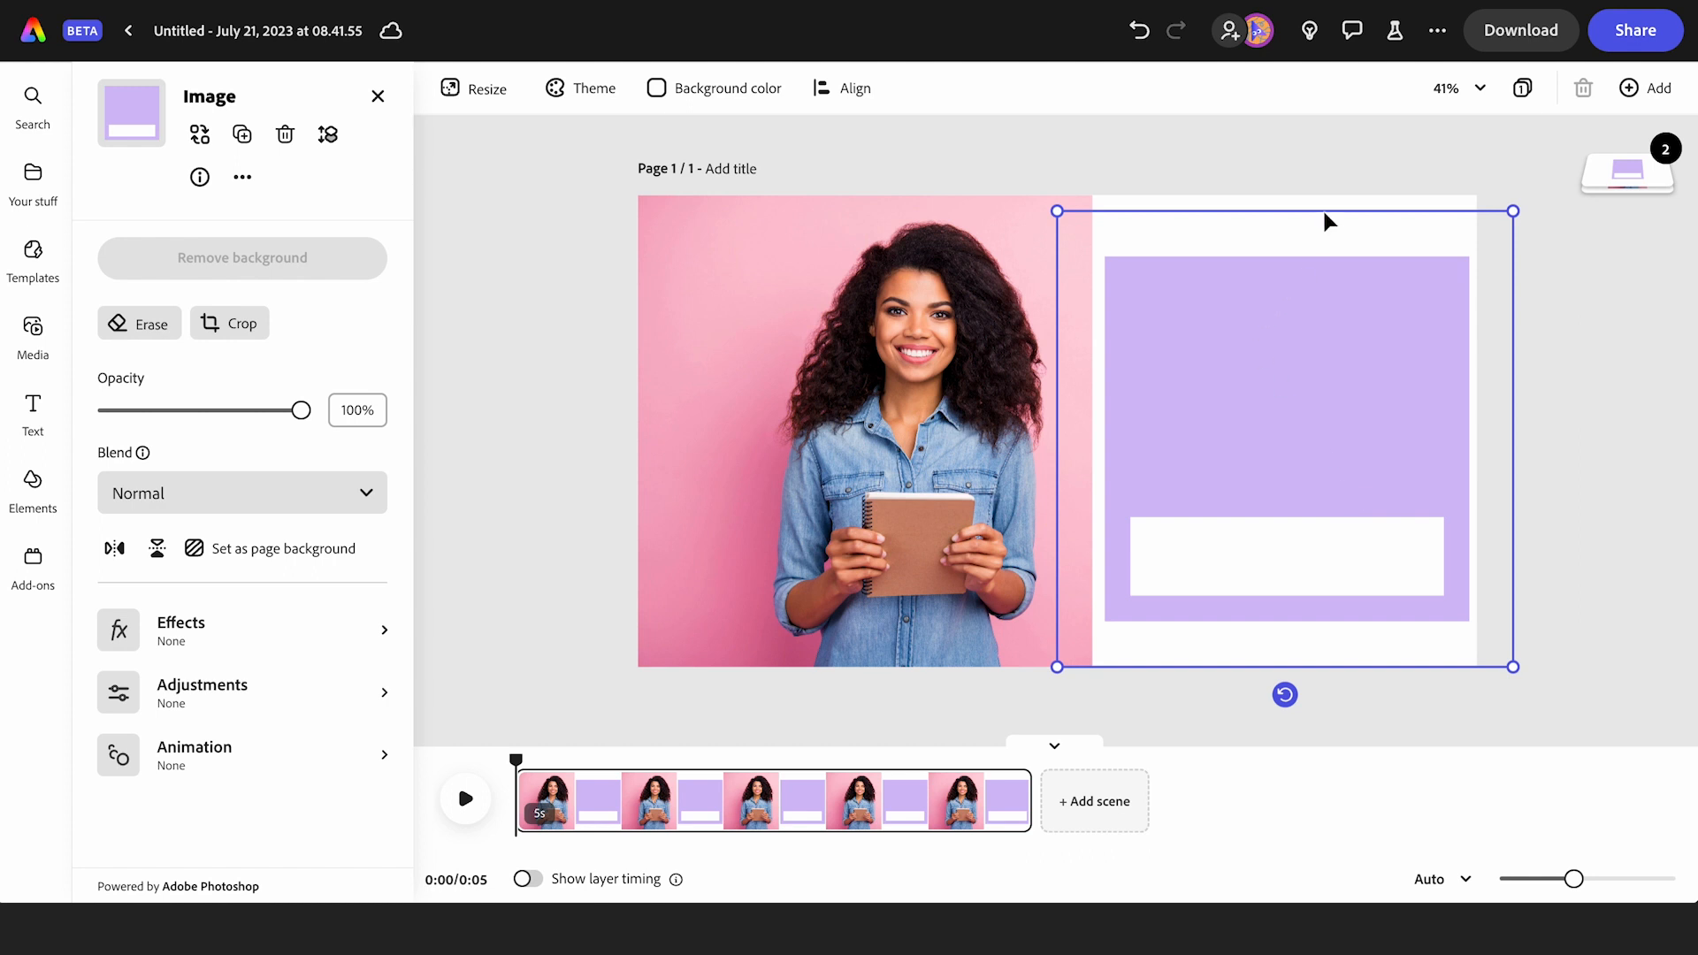
{"action": "left_click", "coordinate": [1327, 165]}
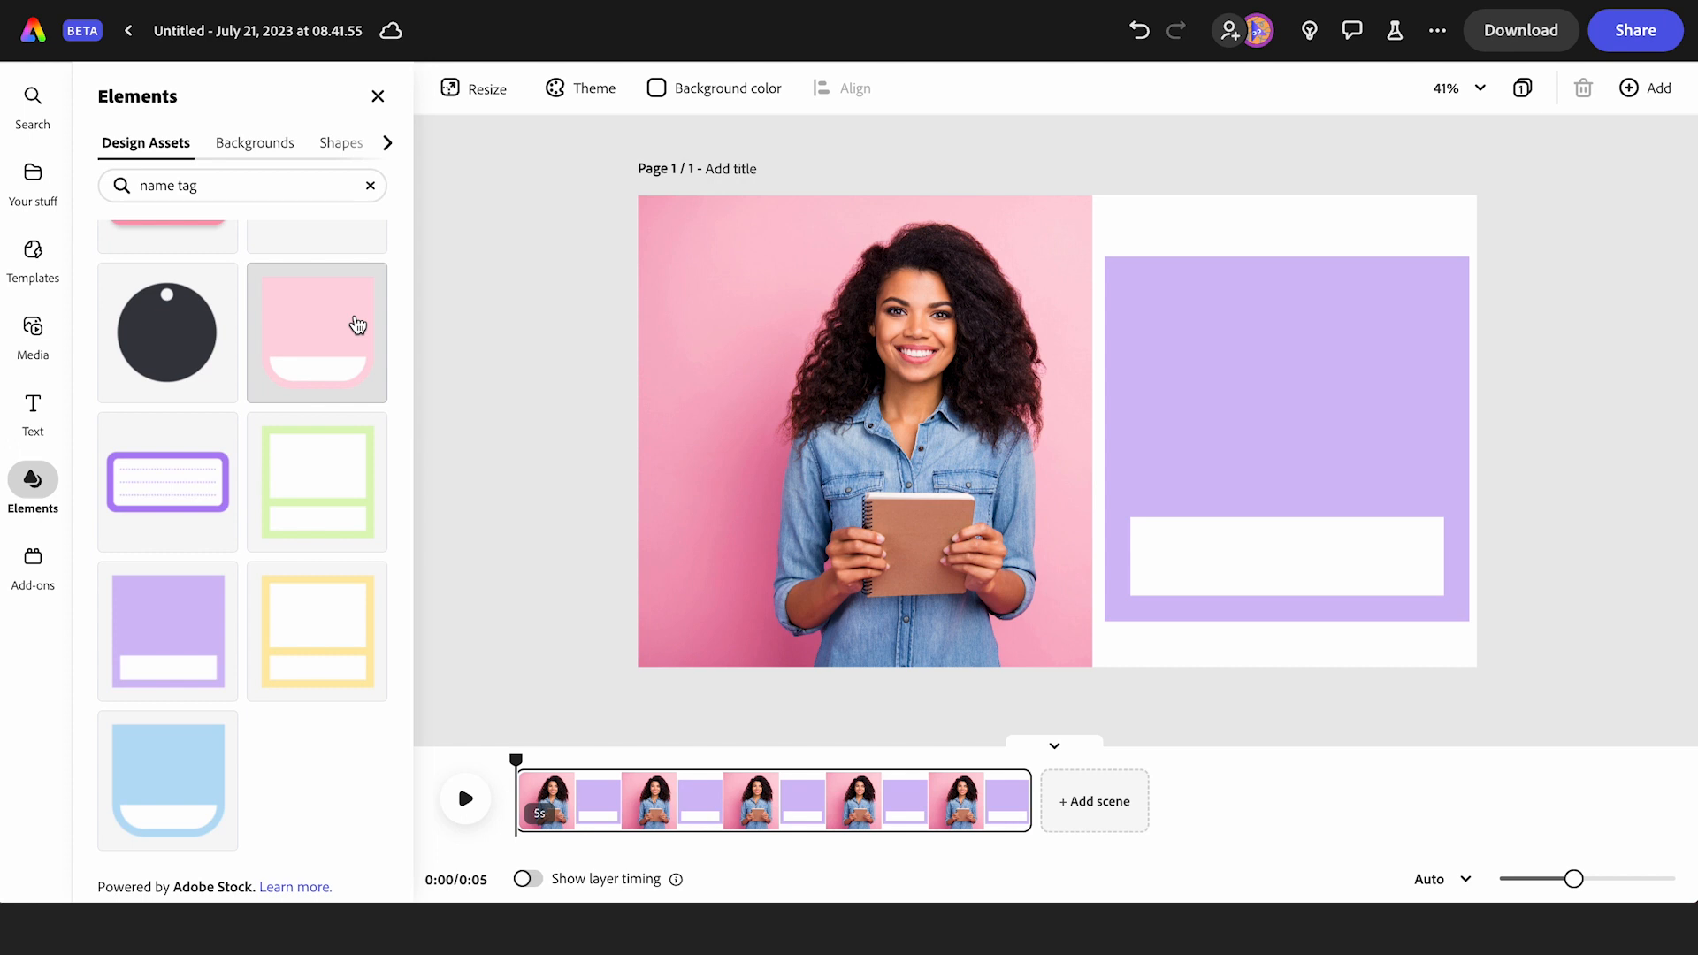
- Add a text reading "Hello My name is" to the page
{"action": "left_click", "coordinate": [35, 417]}
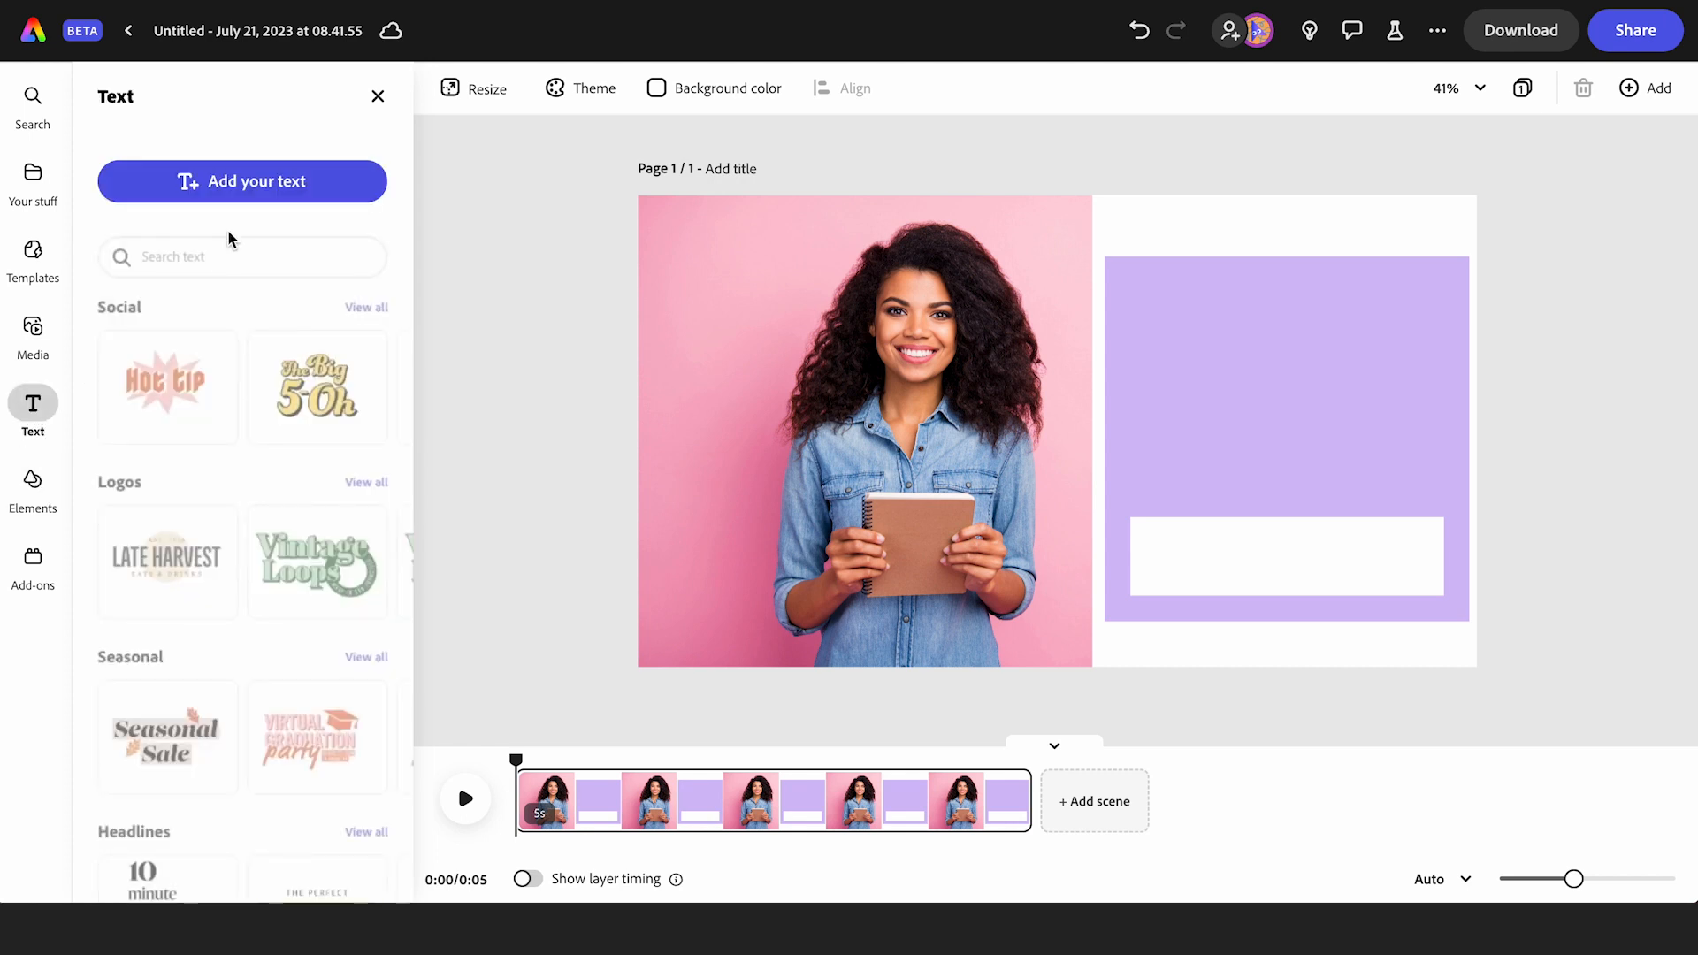
{"action": "left_click", "coordinate": [234, 176]}
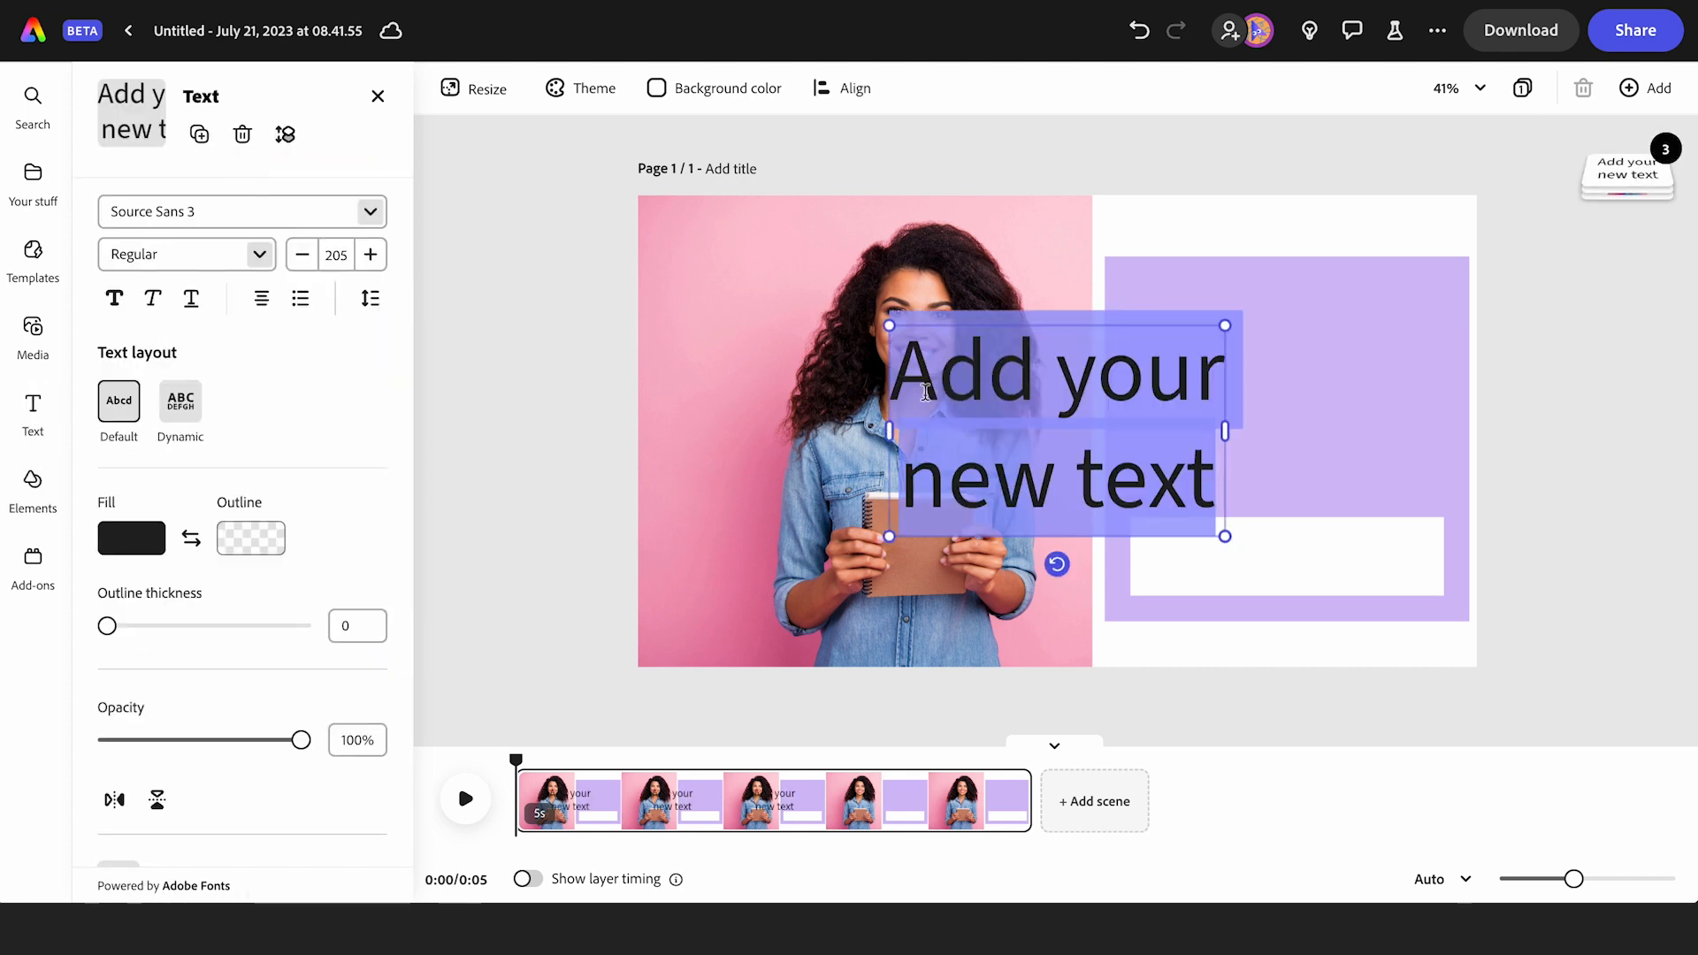
{"action": "type", "text": "H"}
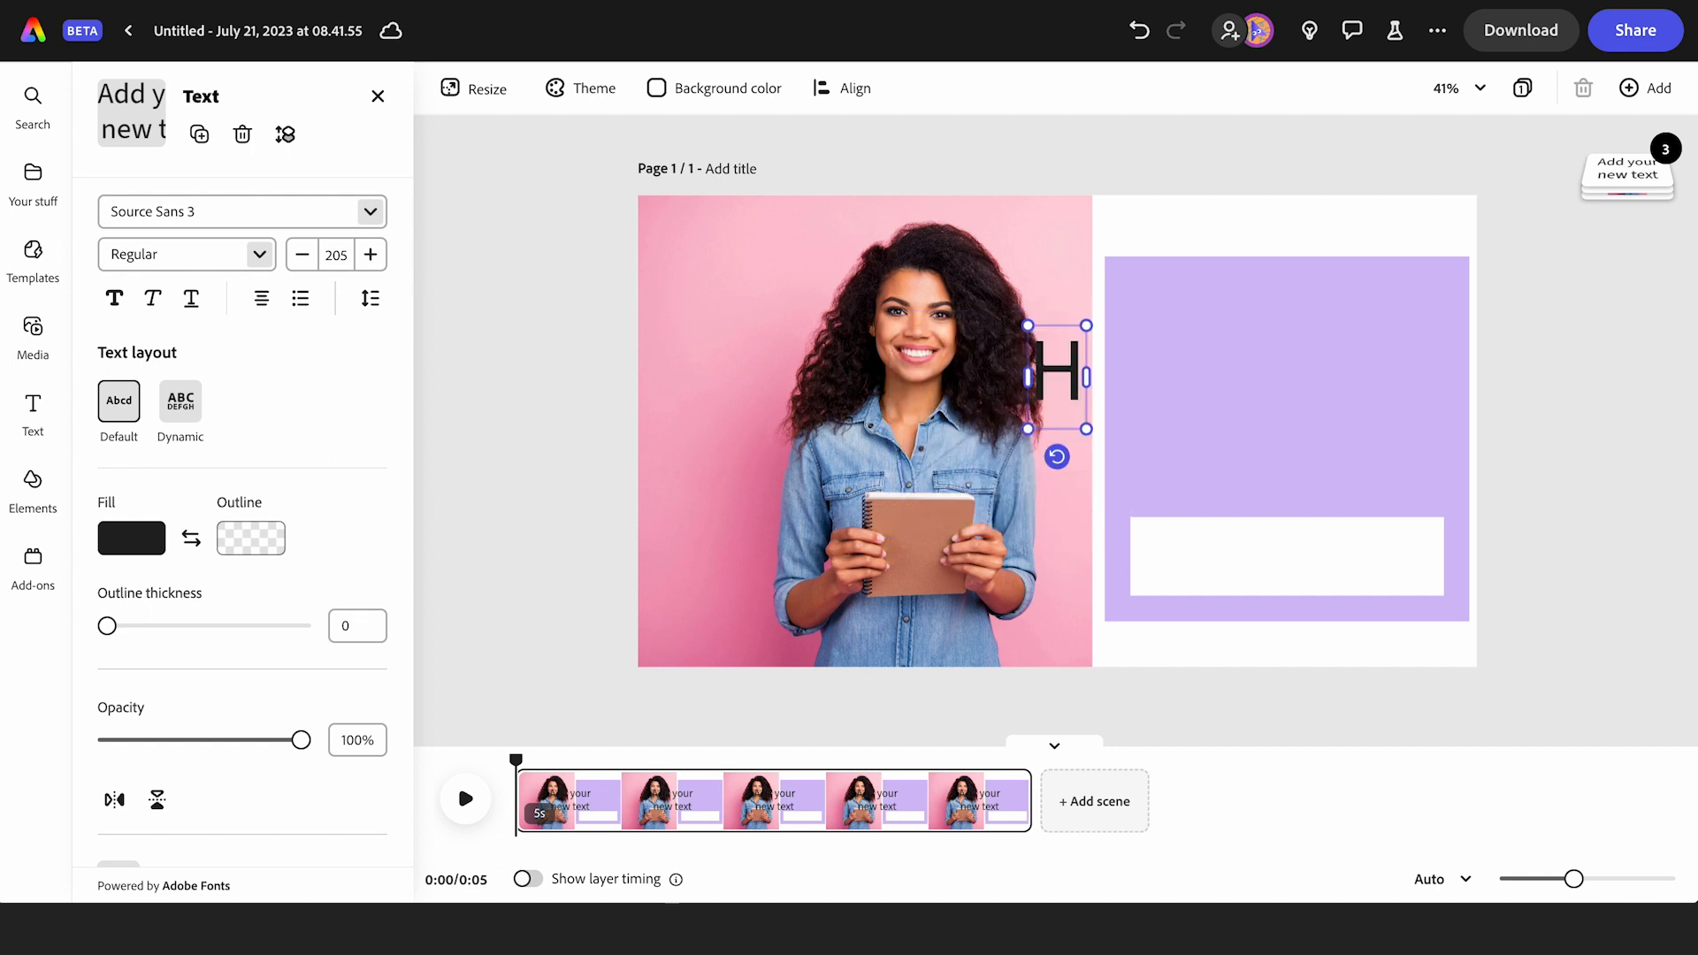
{"action": "type", "text": "ello My n"}
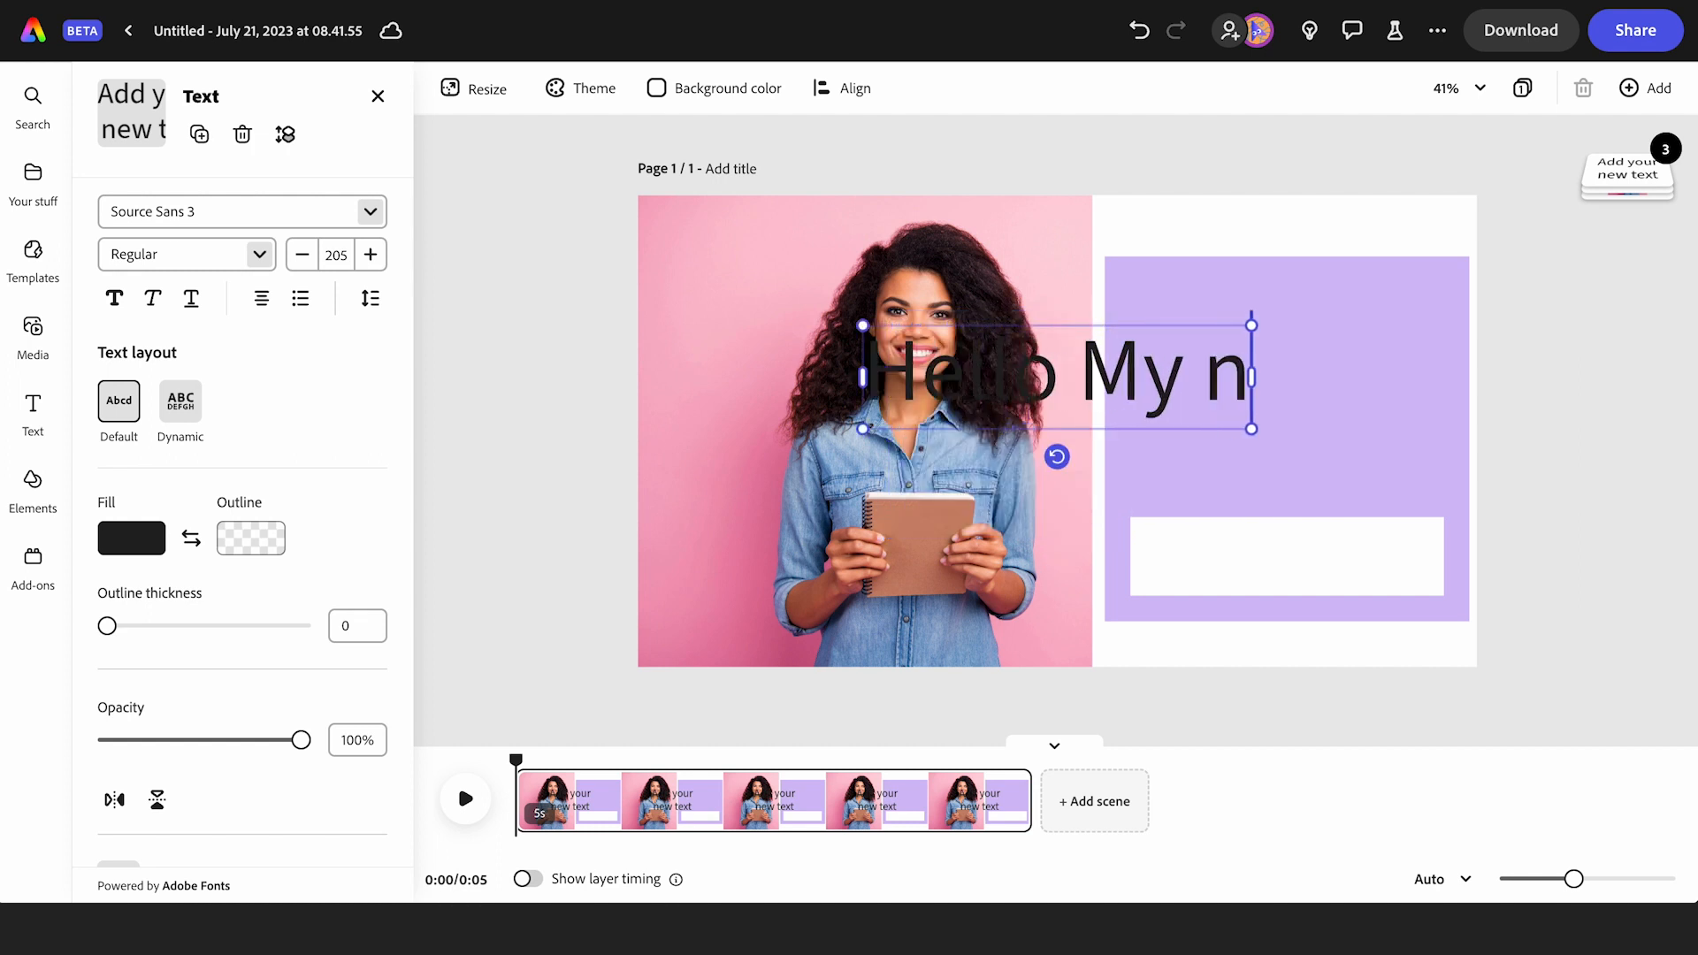
{"action": "type", "text": "ame is"}
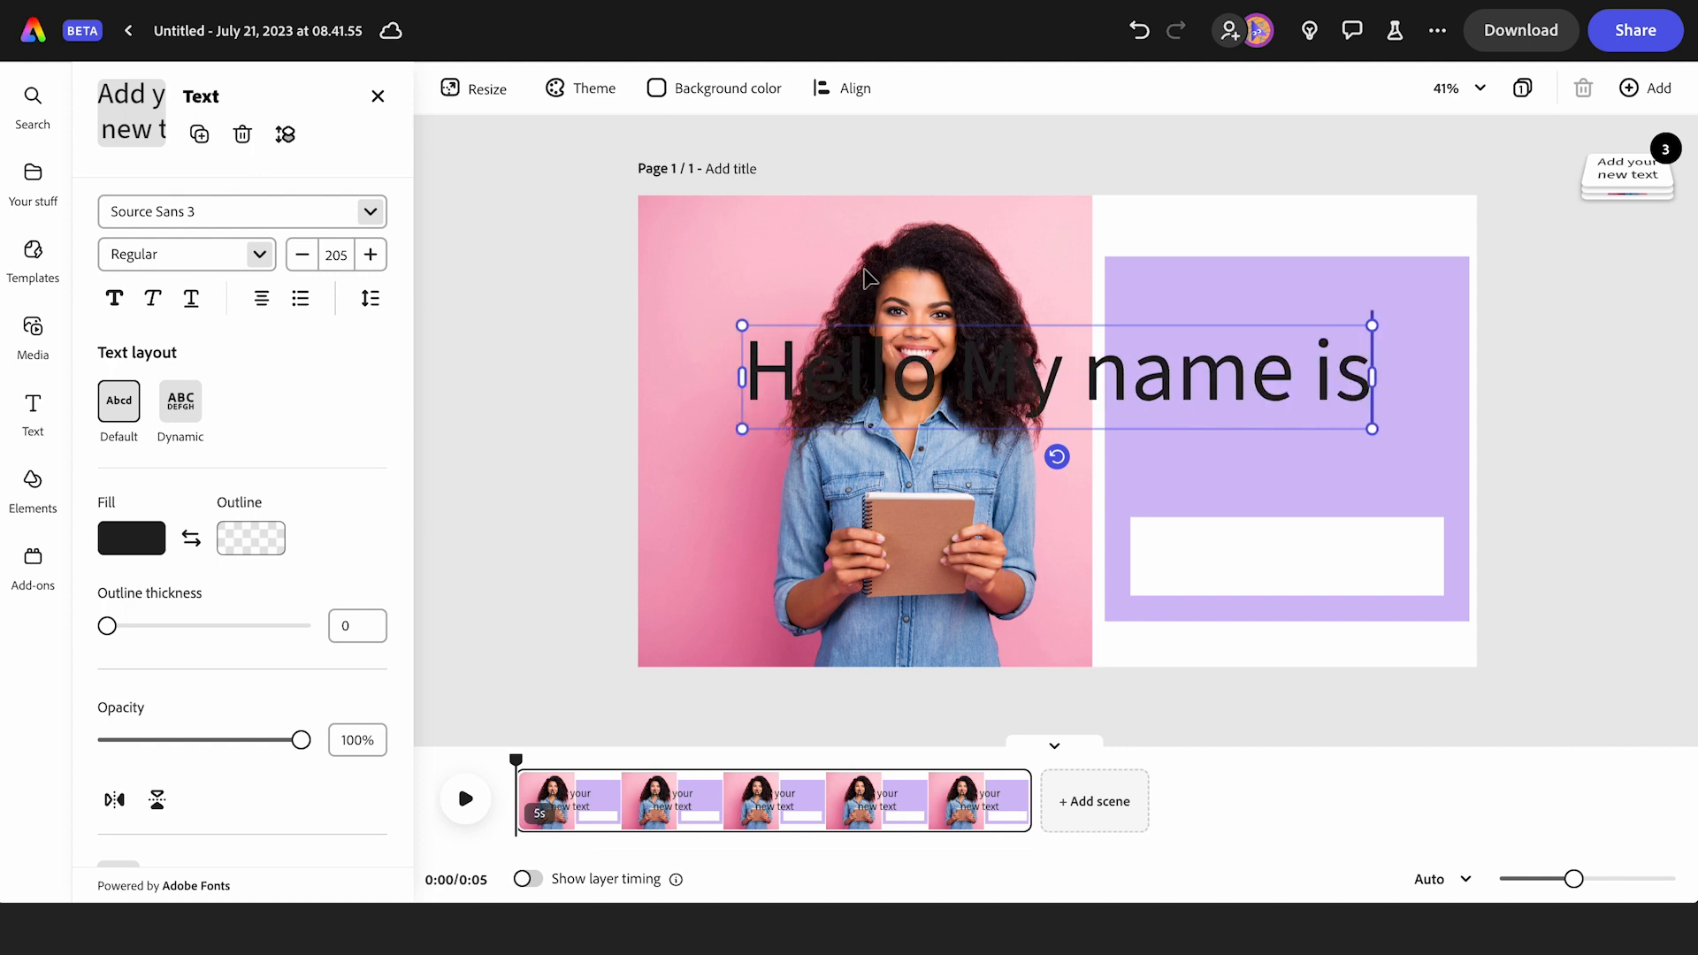
- Fit the text across the purple area above the white box at about size 169, with a line break after "Hello"
{"action": "left_click_drag", "start_coordinate": [743, 319], "coordinate": [1182, 246]}
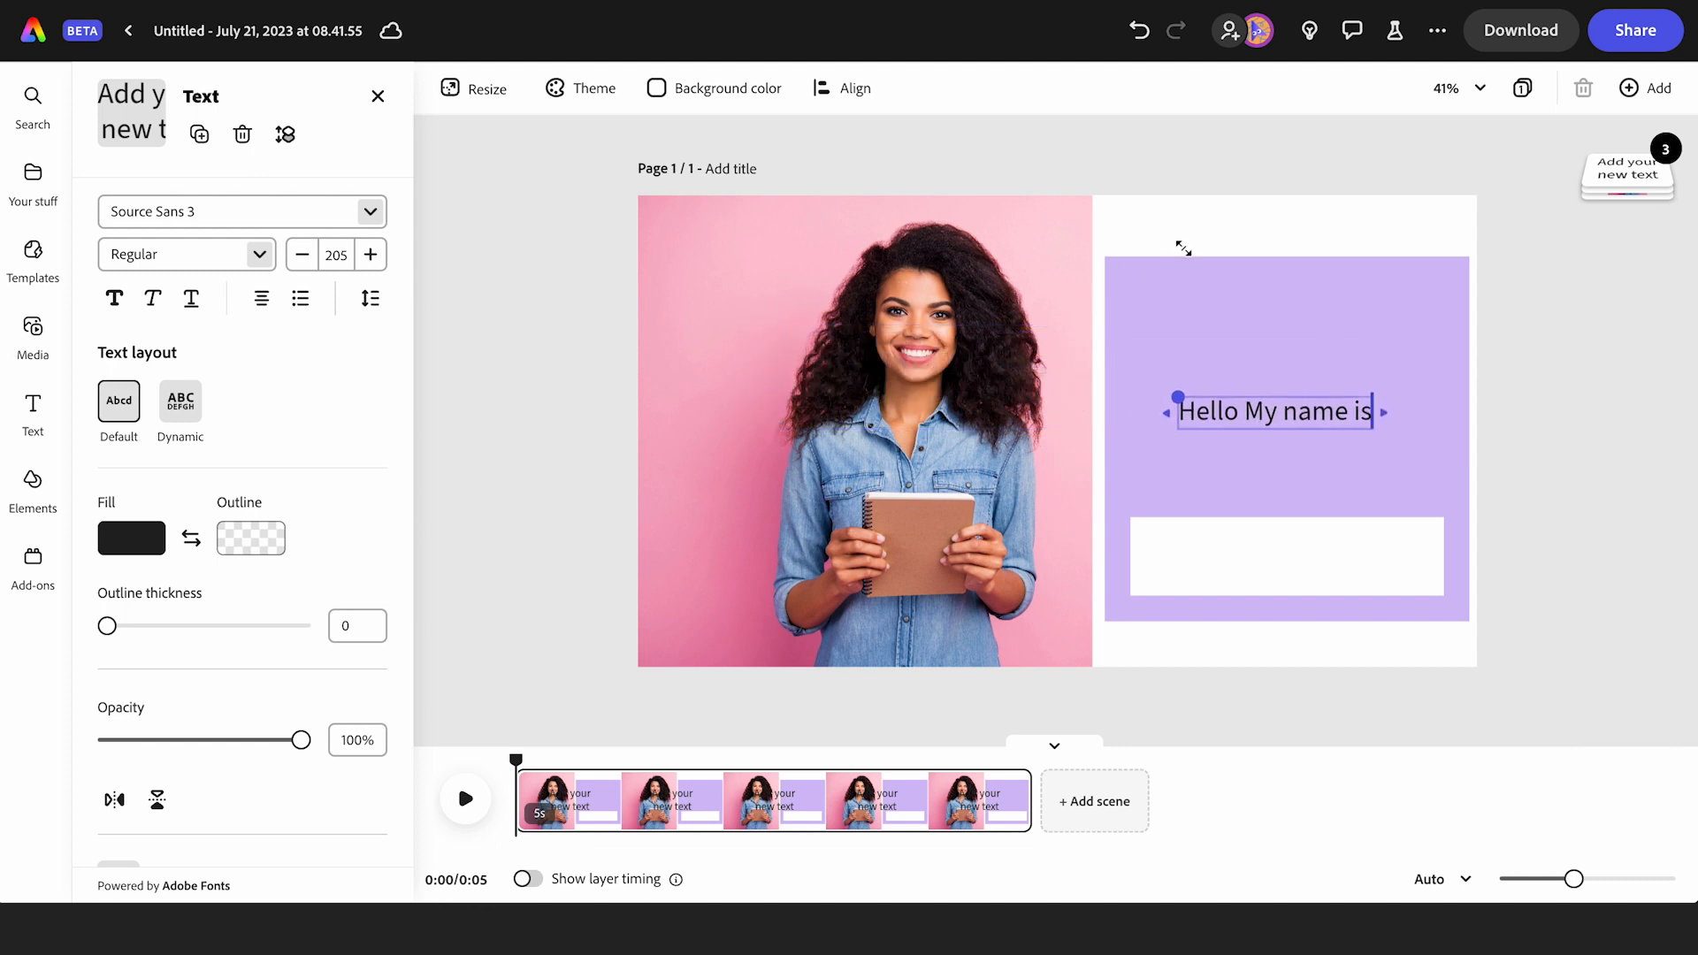
{"action": "left_click", "coordinate": [1320, 407]}
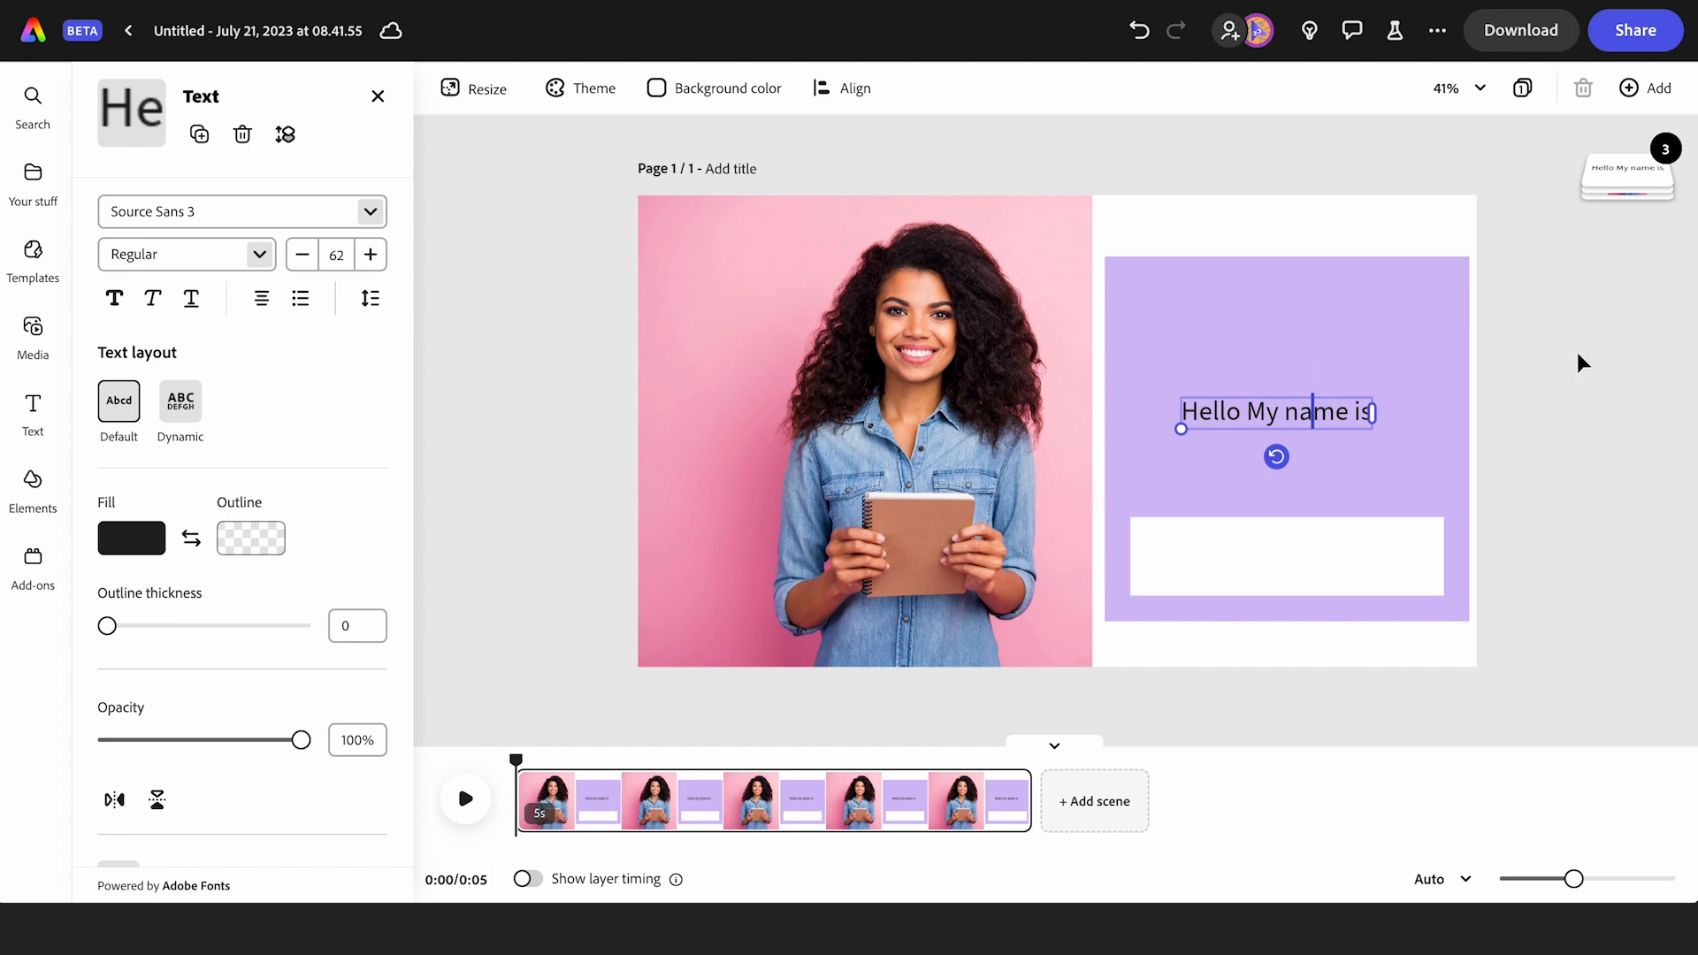
{"action": "left_click_drag", "start_coordinate": [1329, 412], "coordinate": [1328, 331]}
{"action": "left_click", "coordinate": [1329, 327]}
{"action": "left_click", "coordinate": [1247, 328]}
{"action": "key", "text": "Return"}
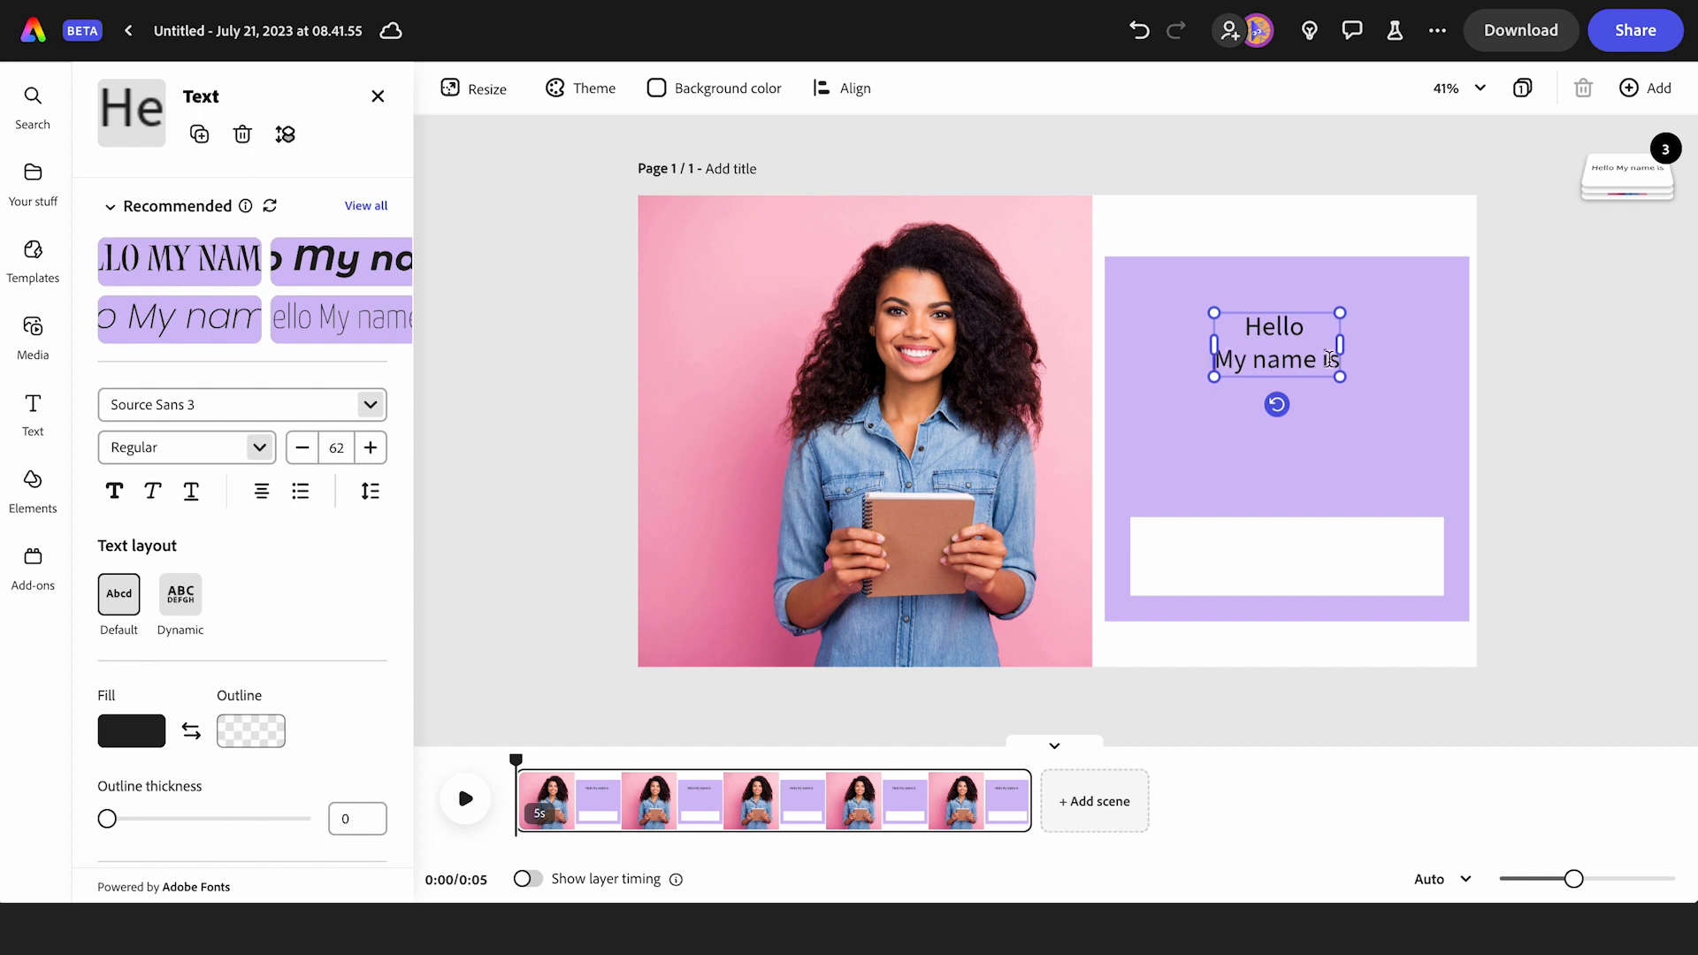
{"action": "left_click_drag", "start_coordinate": [1214, 312], "coordinate": [1116, 262]}
{"action": "left_click_drag", "start_coordinate": [1338, 378], "coordinate": [1457, 489]}
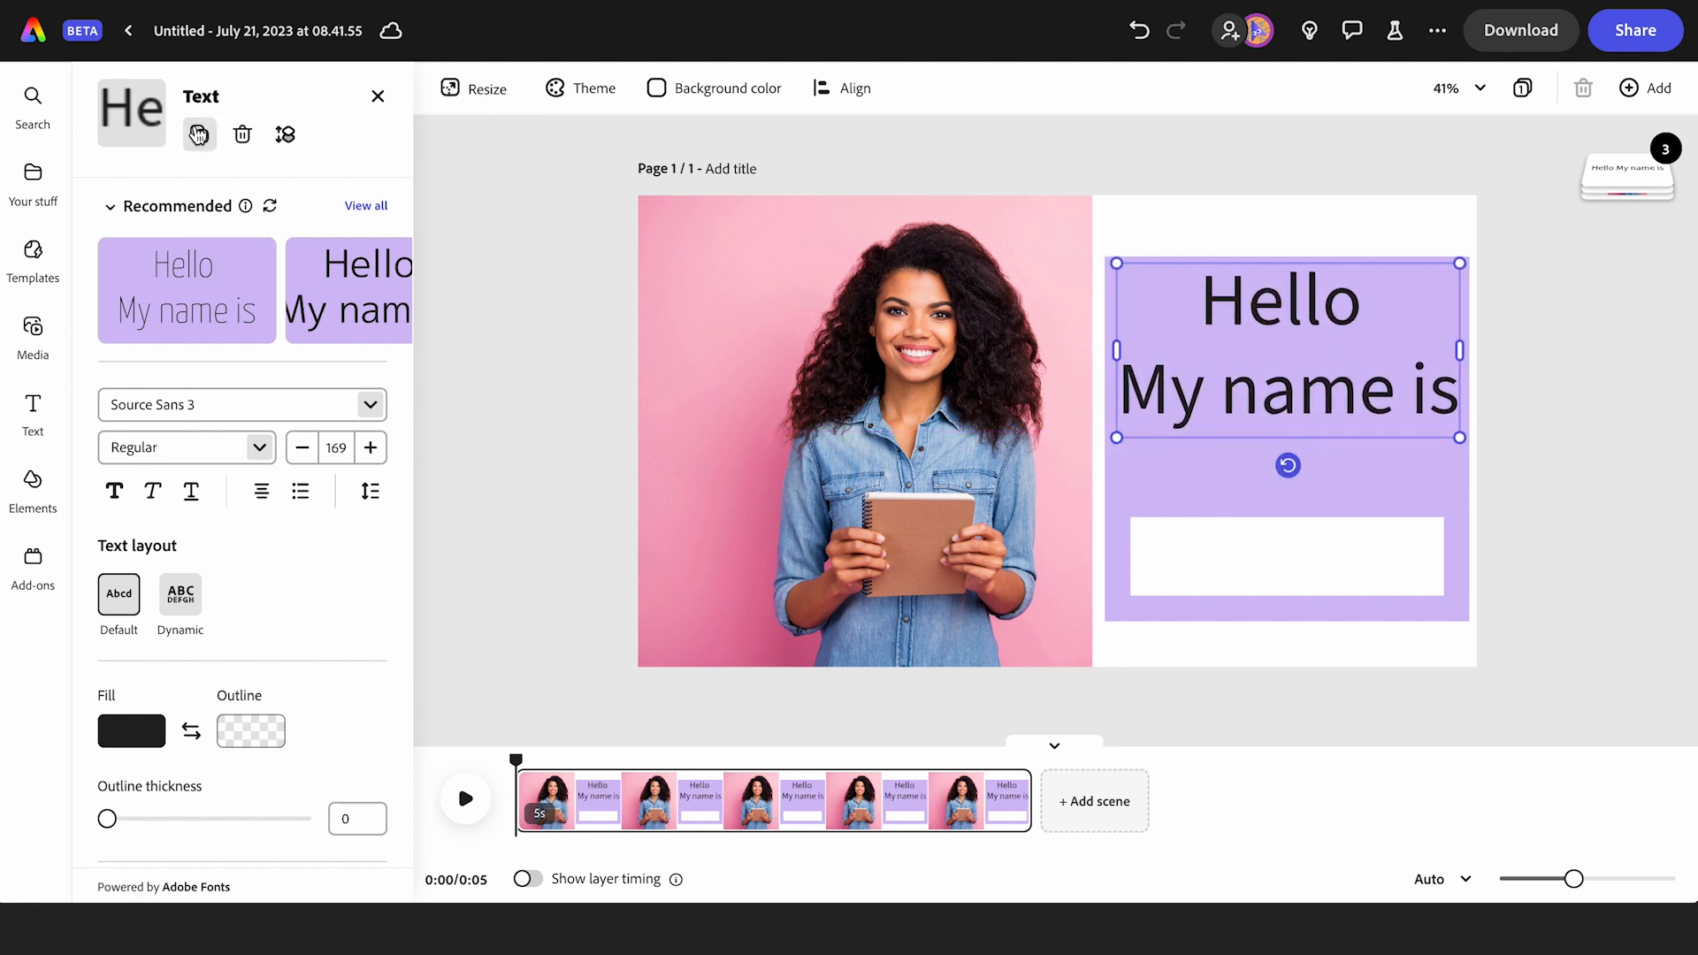
- Apply the recommended font Kanit Medium Italic to the greeting and shrink it to about size 133 within the purple tag
{"action": "left_click", "coordinate": [372, 292]}
{"action": "left_click", "coordinate": [373, 292]}
{"action": "left_click", "coordinate": [372, 292]}
{"action": "left_click", "coordinate": [372, 291]}
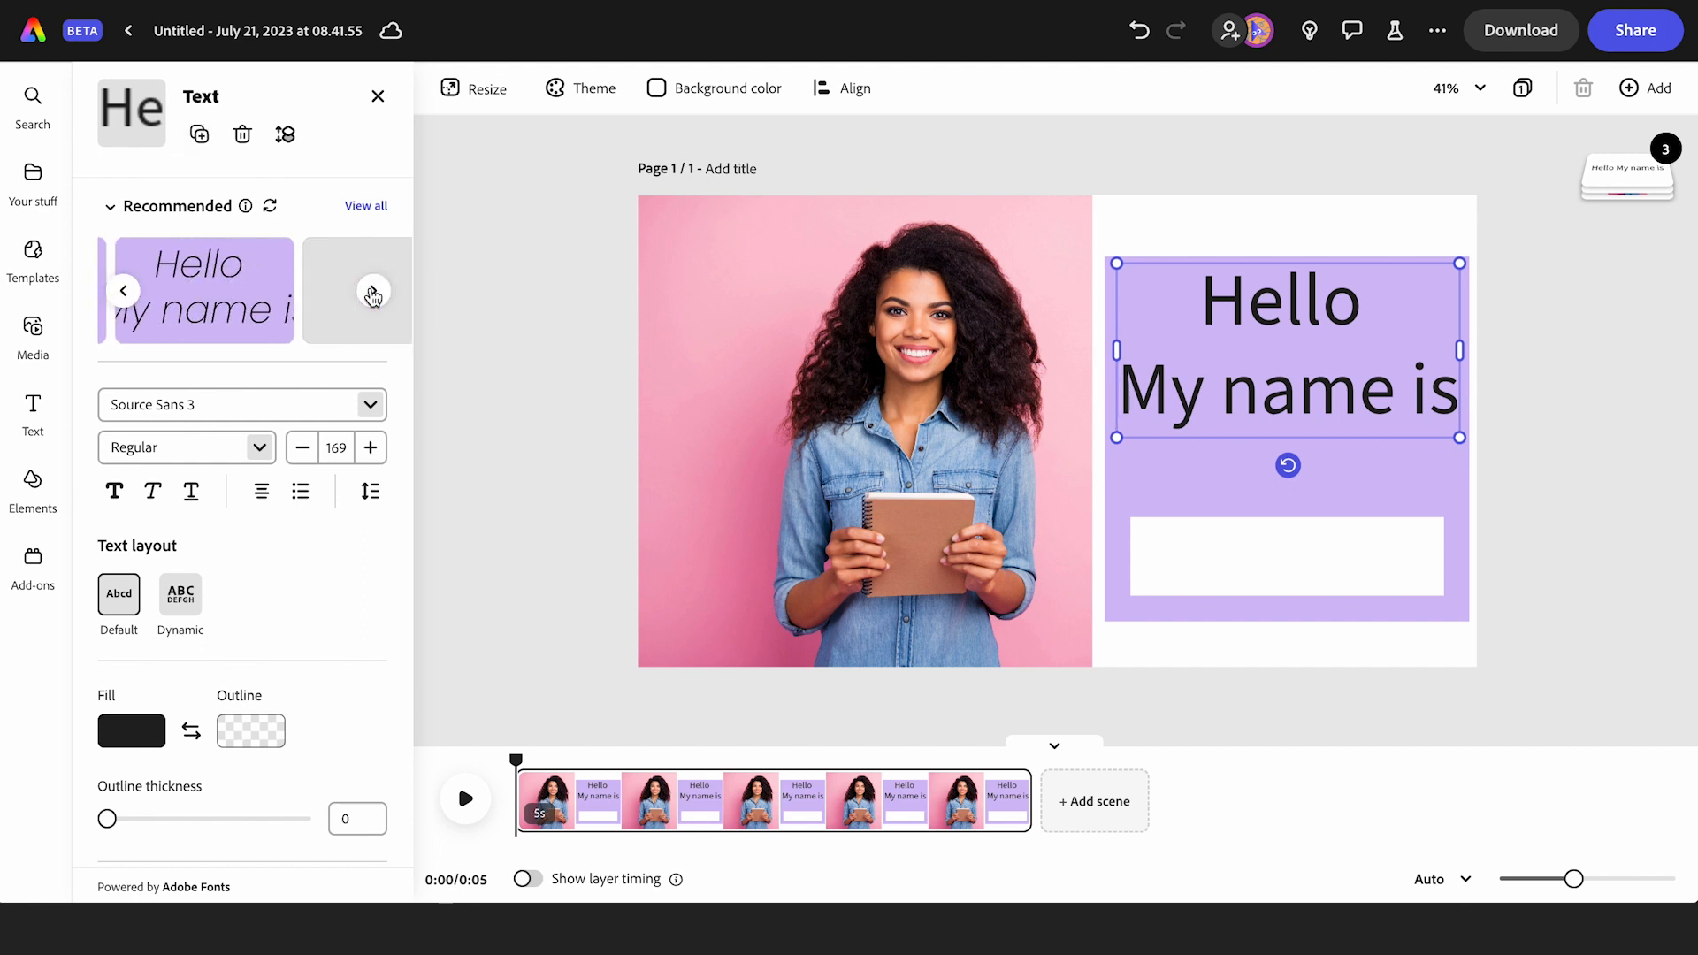
{"action": "left_click", "coordinate": [373, 292]}
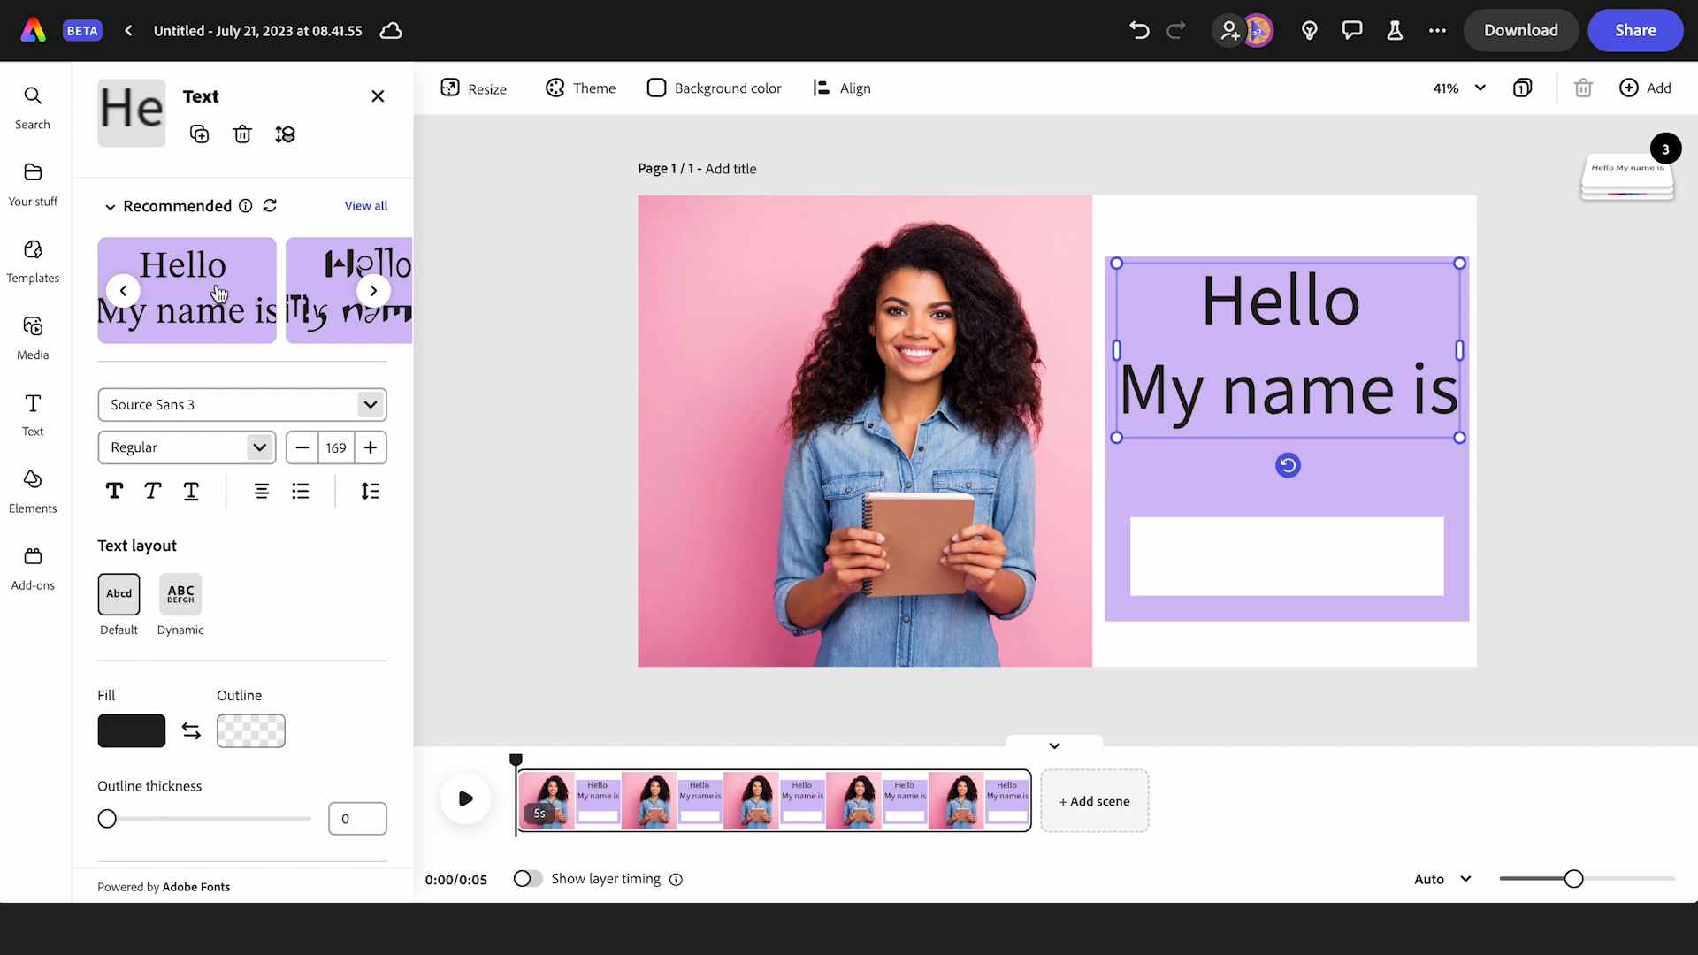
{"action": "left_click", "coordinate": [376, 298]}
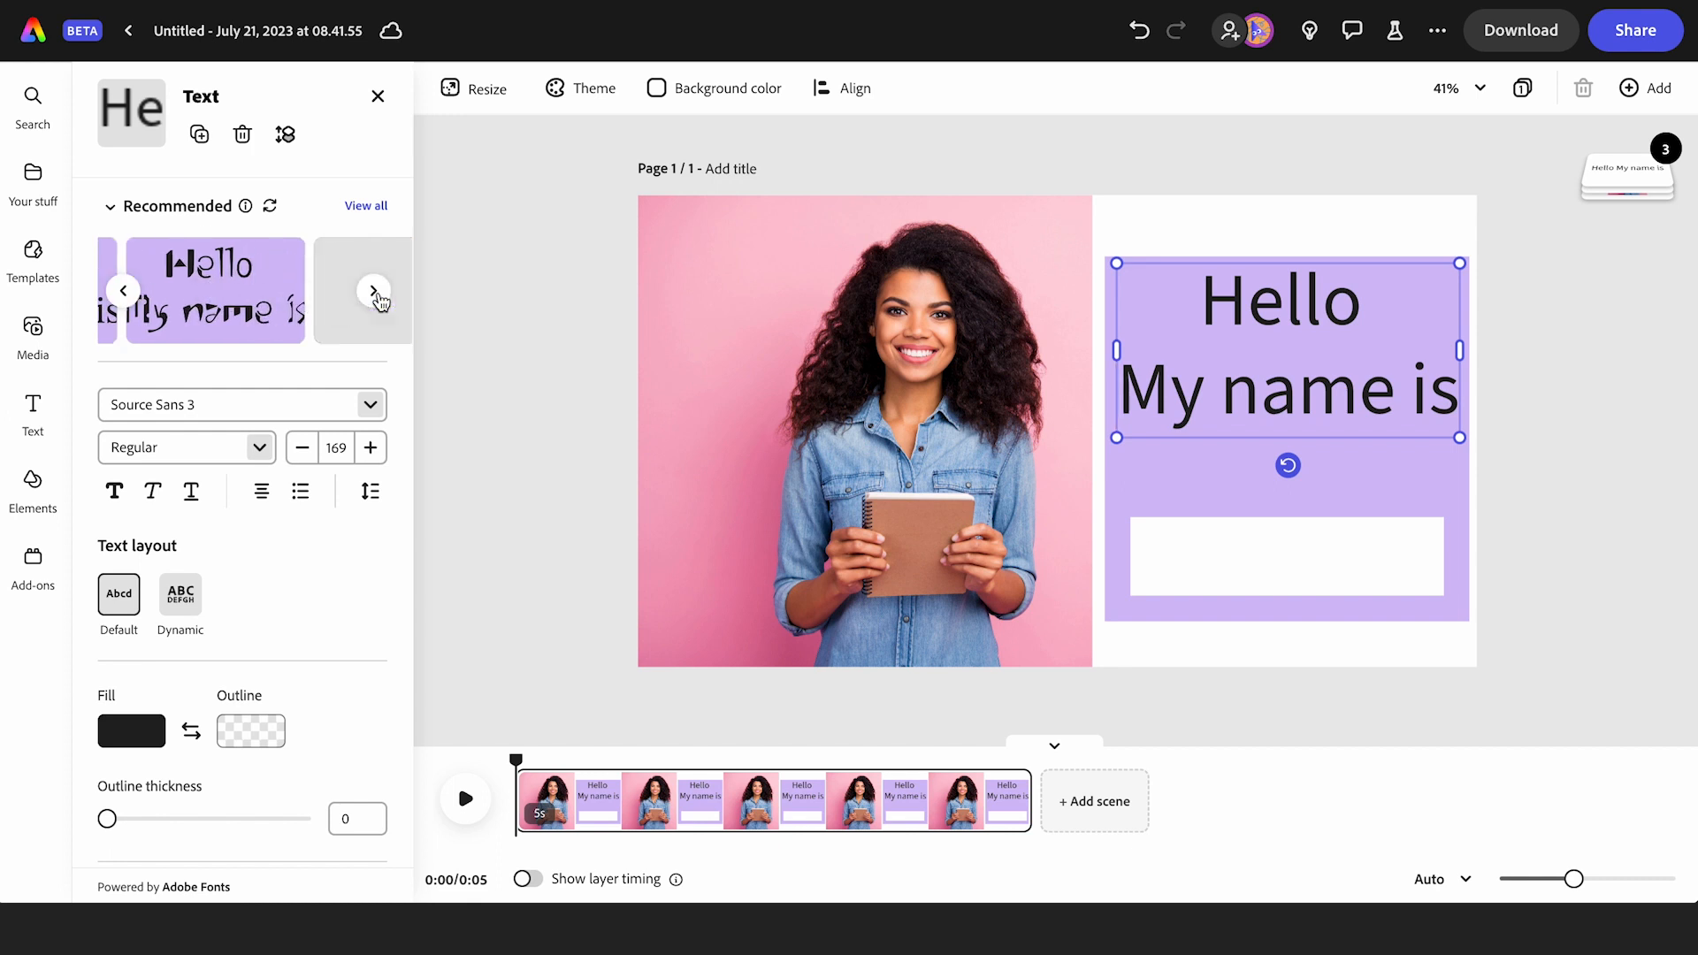
{"action": "left_click", "coordinate": [374, 292]}
{"action": "left_click", "coordinate": [374, 292]}
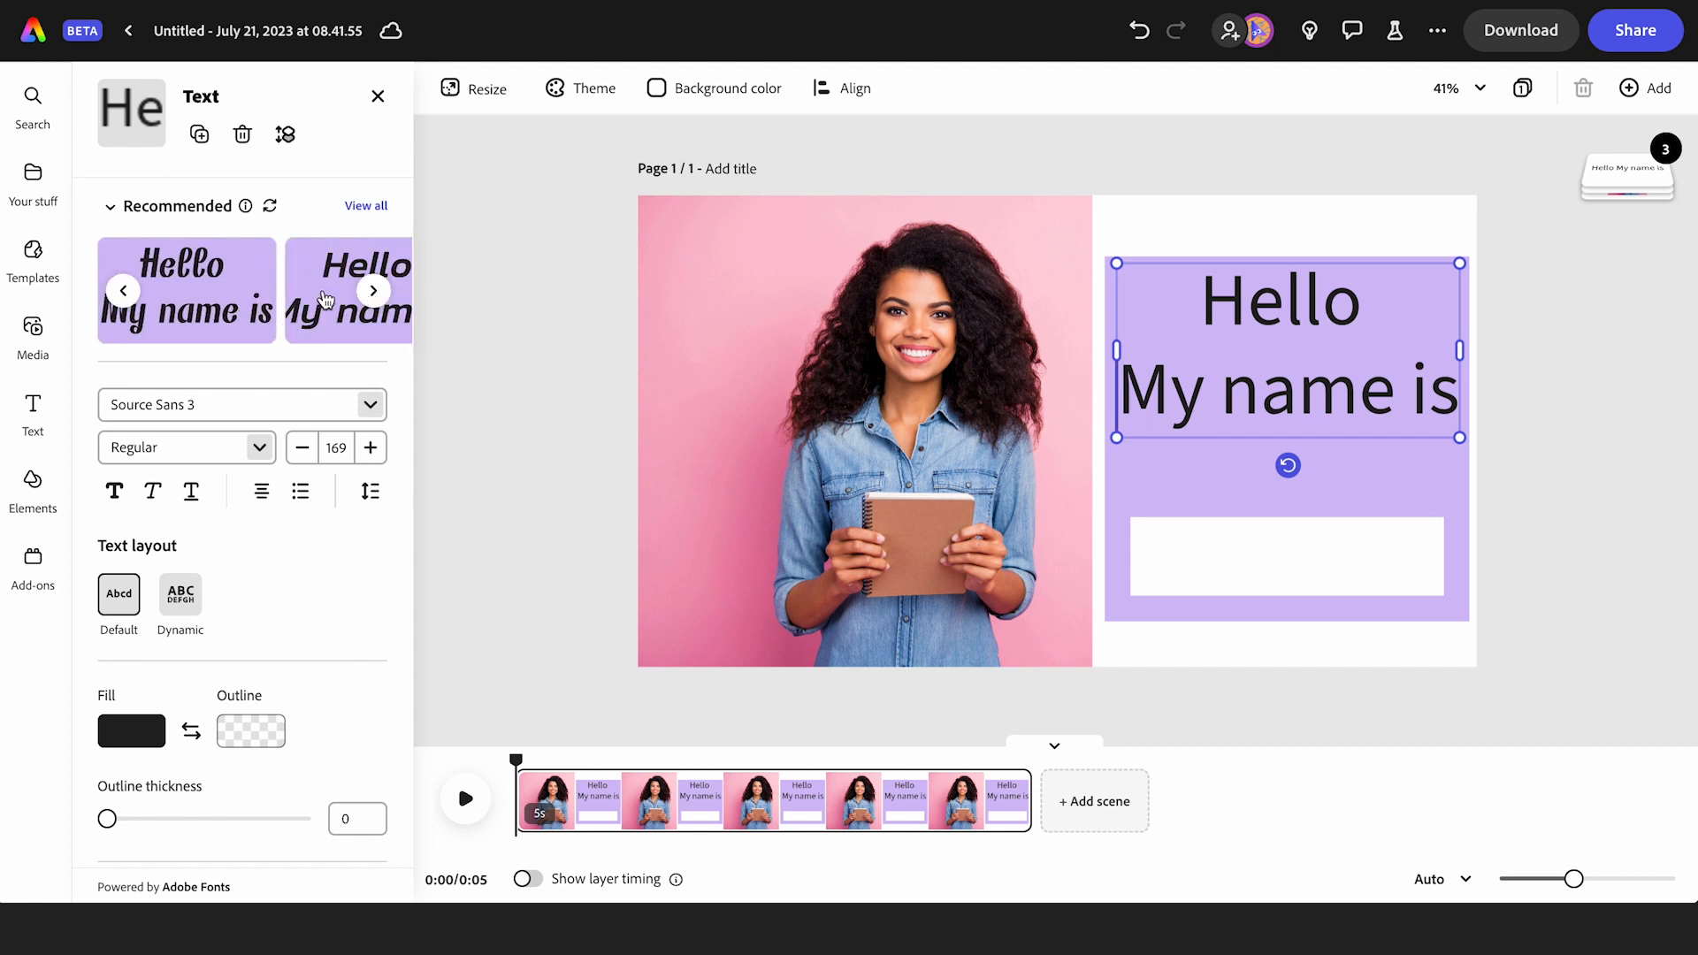
{"action": "left_click", "coordinate": [325, 299]}
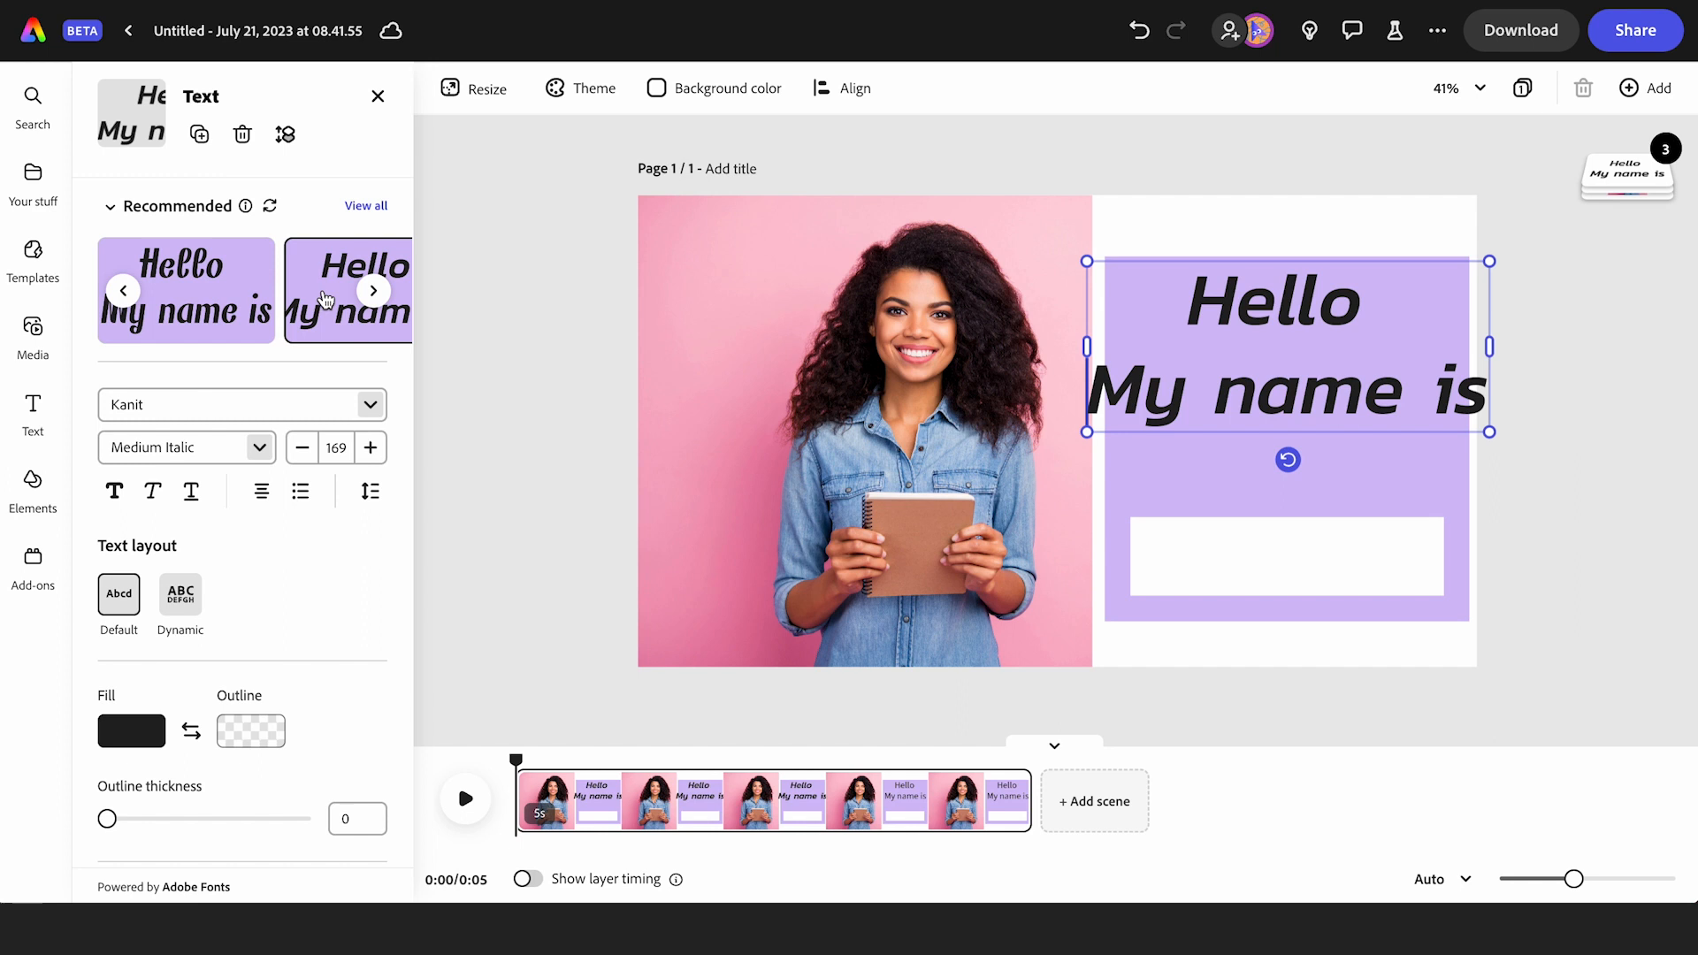
{"action": "left_click_drag", "start_coordinate": [1086, 261], "coordinate": [1174, 298]}
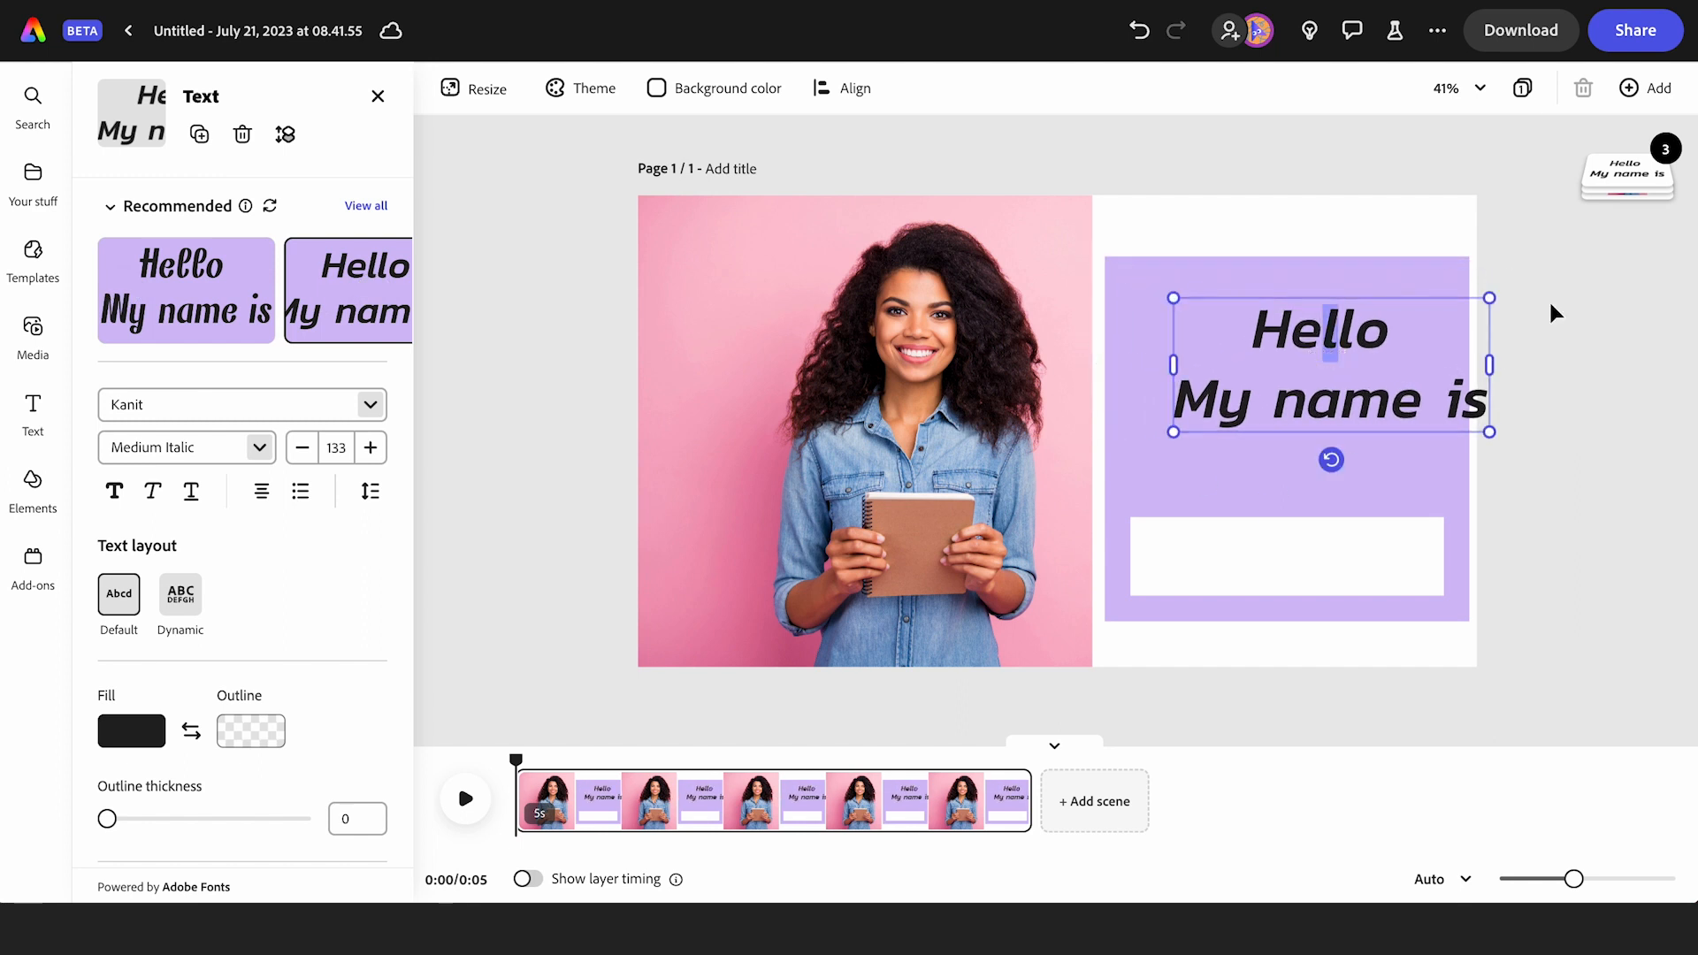
{"action": "left_click_drag", "start_coordinate": [1370, 336], "coordinate": [1335, 335]}
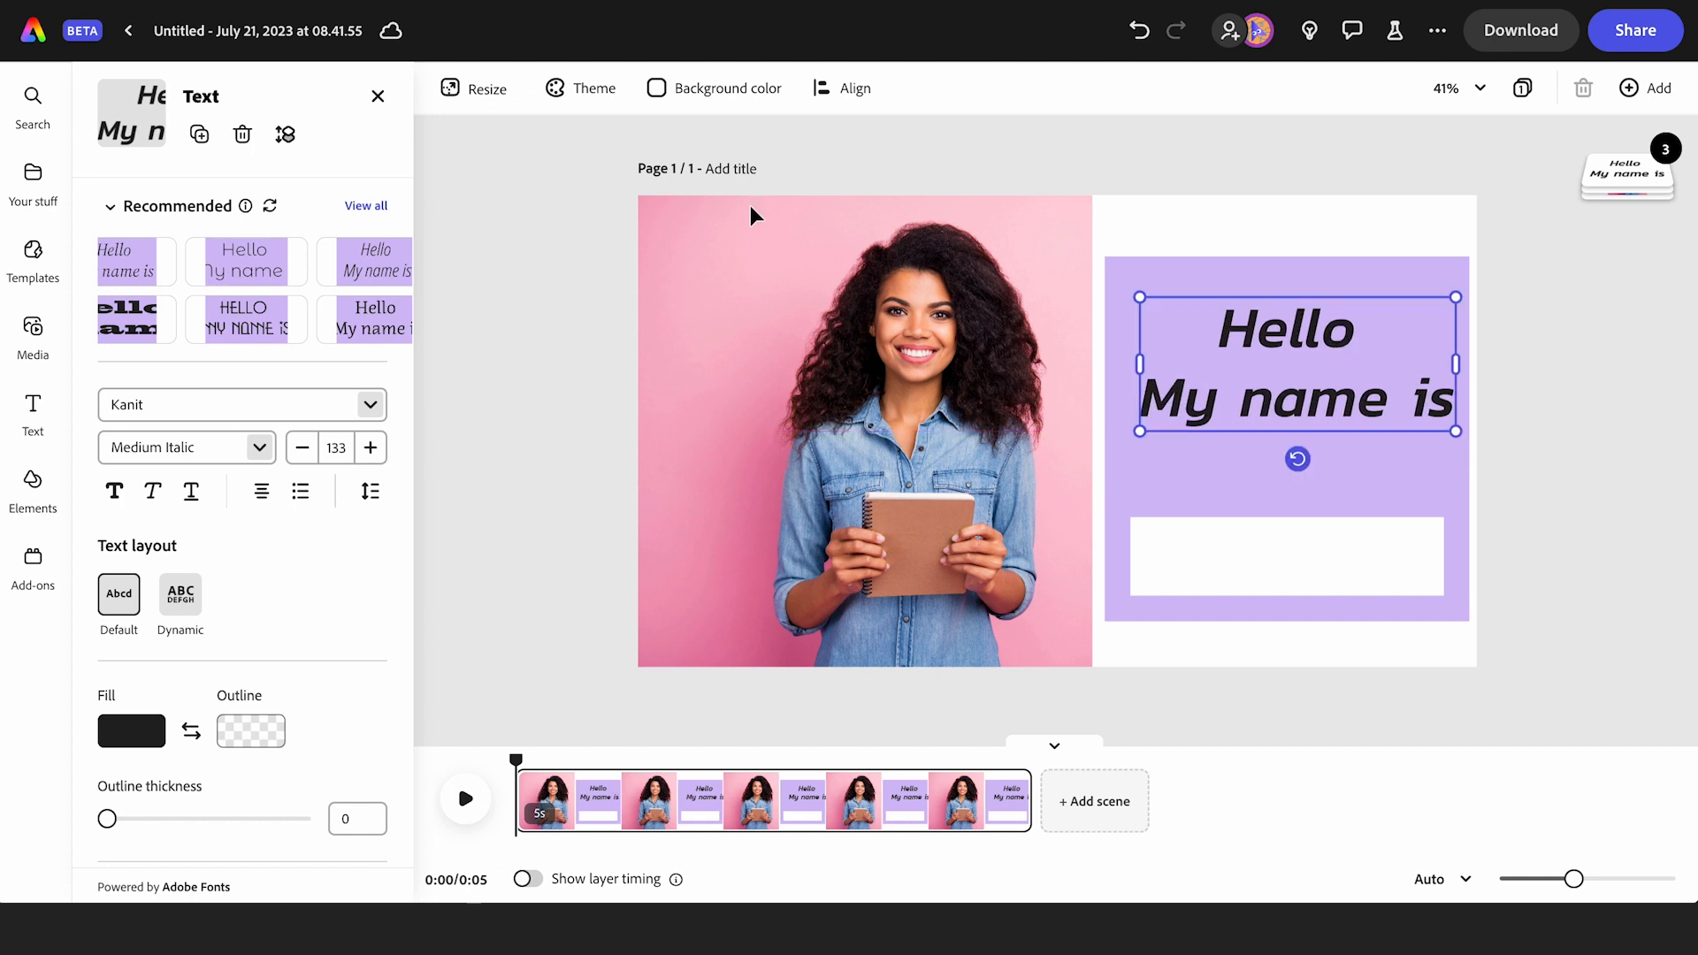
- Duplicate the greeting text, replace the copy's wording with the student's first name, and center it in the white box
{"action": "left_click", "coordinate": [200, 133]}
{"action": "left_click_drag", "start_coordinate": [1324, 390], "coordinate": [1292, 554]}
{"action": "triple_click", "coordinate": [1292, 543]}
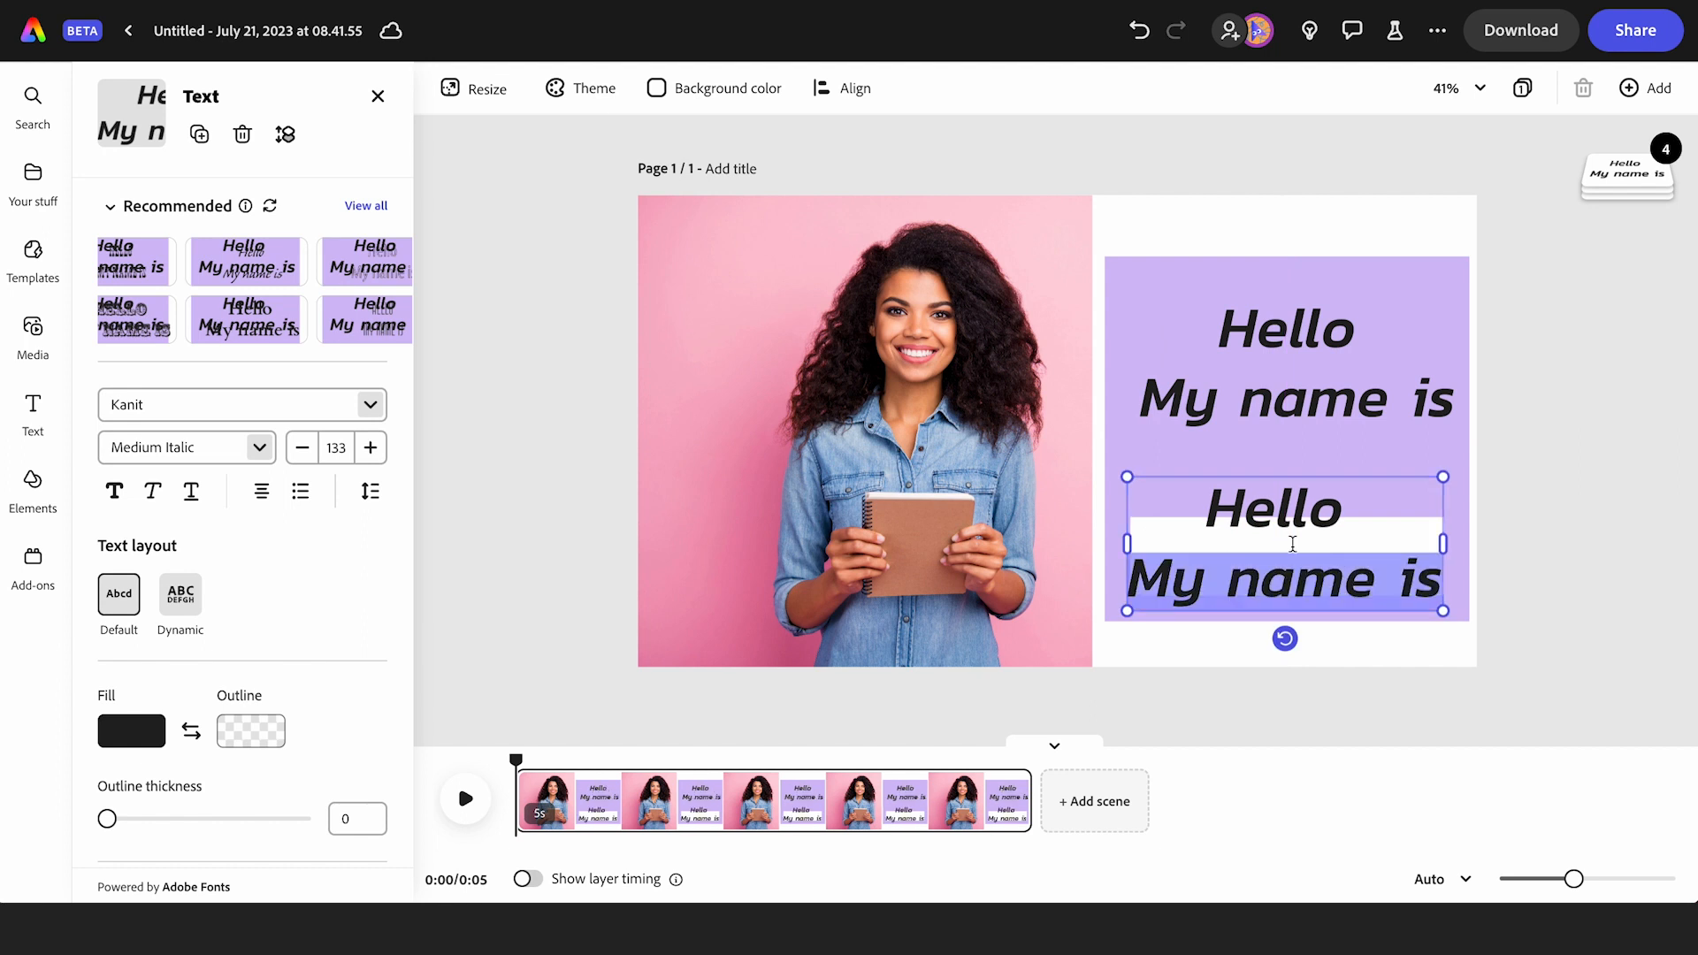
{"action": "key", "text": "ctrl+a"}
{"action": "type", "text": "Ja"}
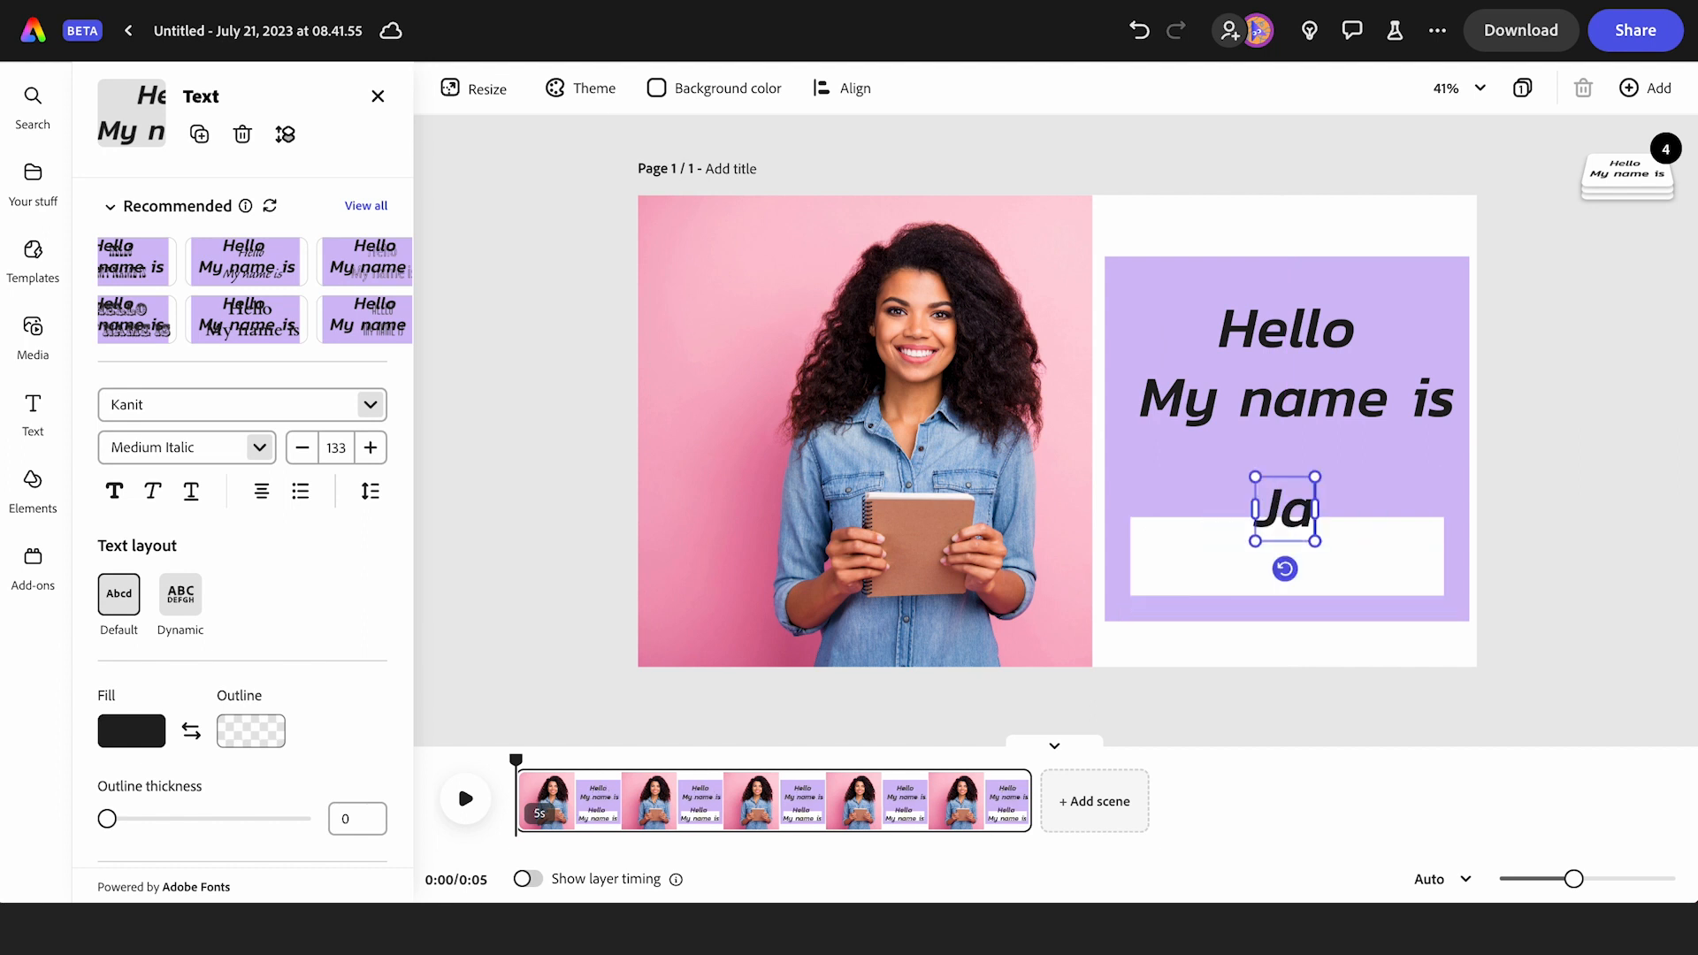
{"action": "type", "text": "smine"}
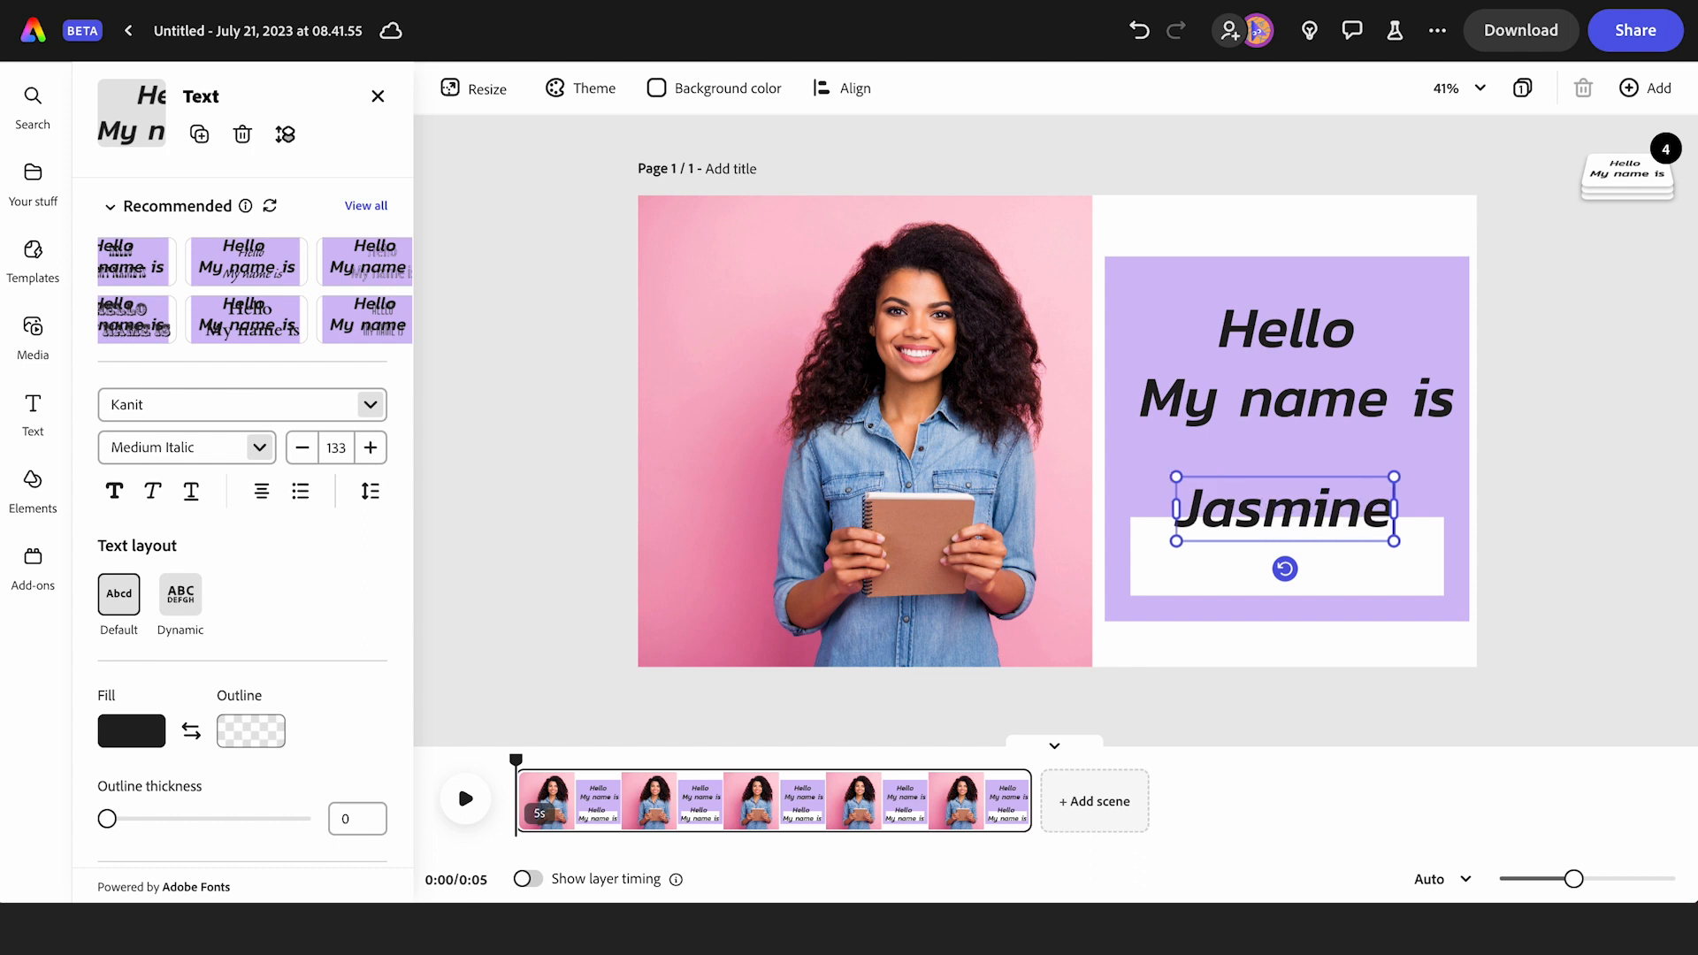
{"action": "left_click_drag", "start_coordinate": [1334, 509], "coordinate": [1338, 564]}
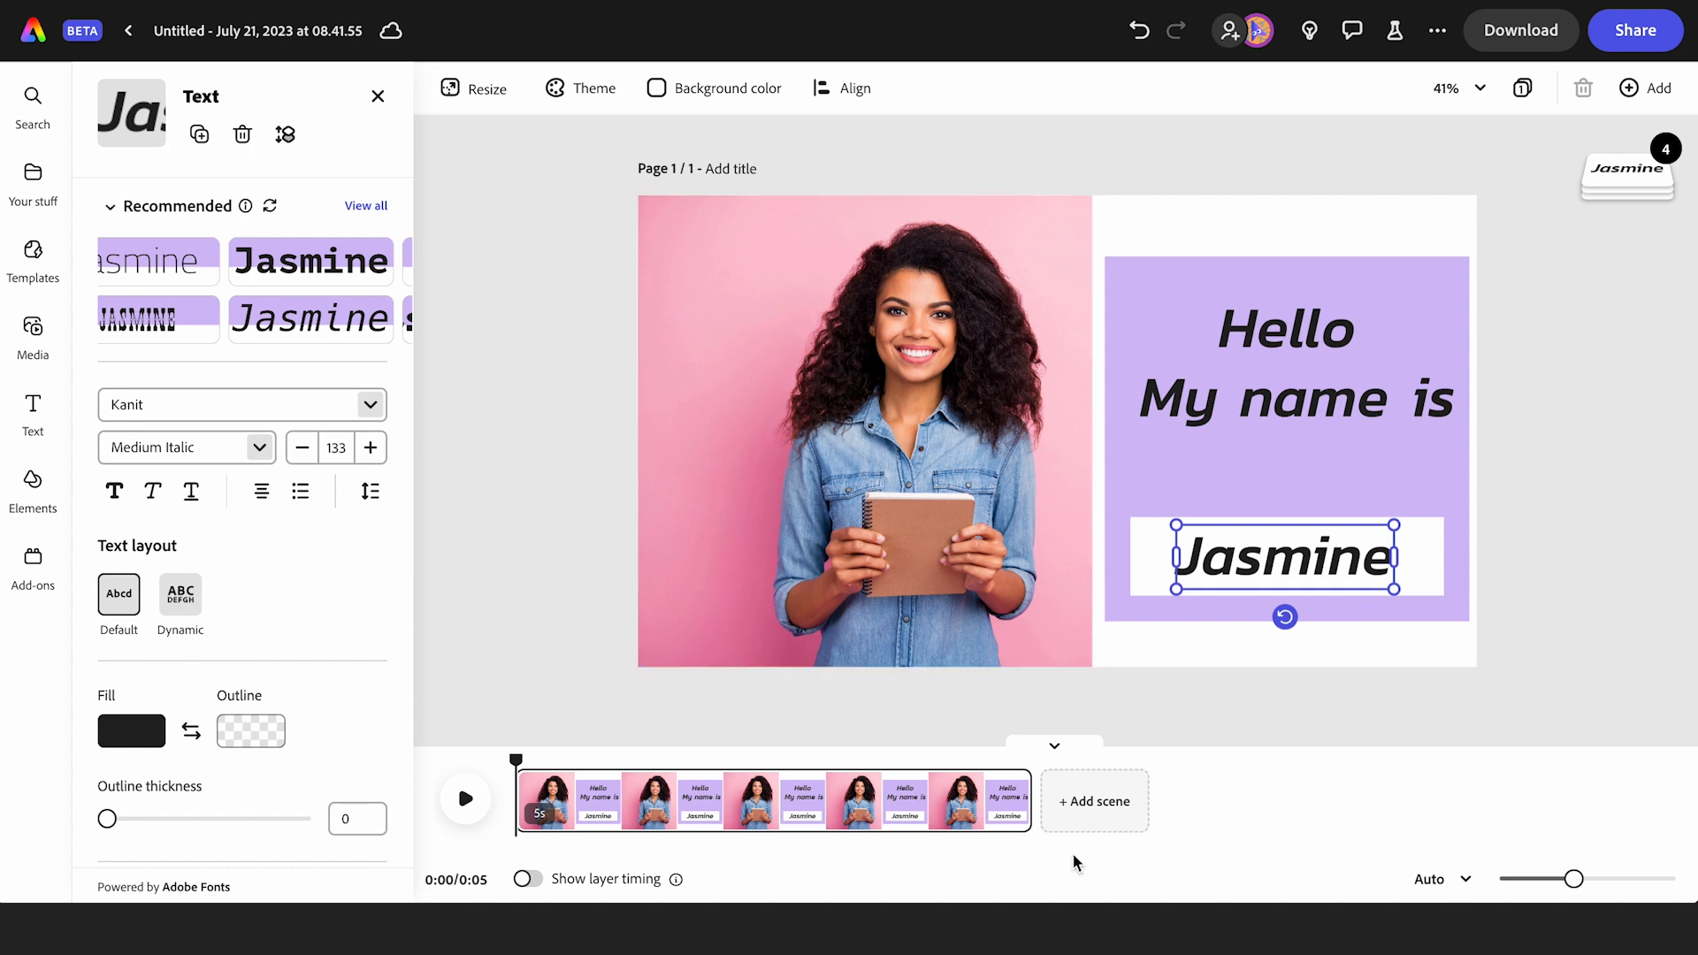
- Add a new scene with the text "What skills did I develop? What will these skills look like in my future?"
{"action": "left_click", "coordinate": [1088, 805]}
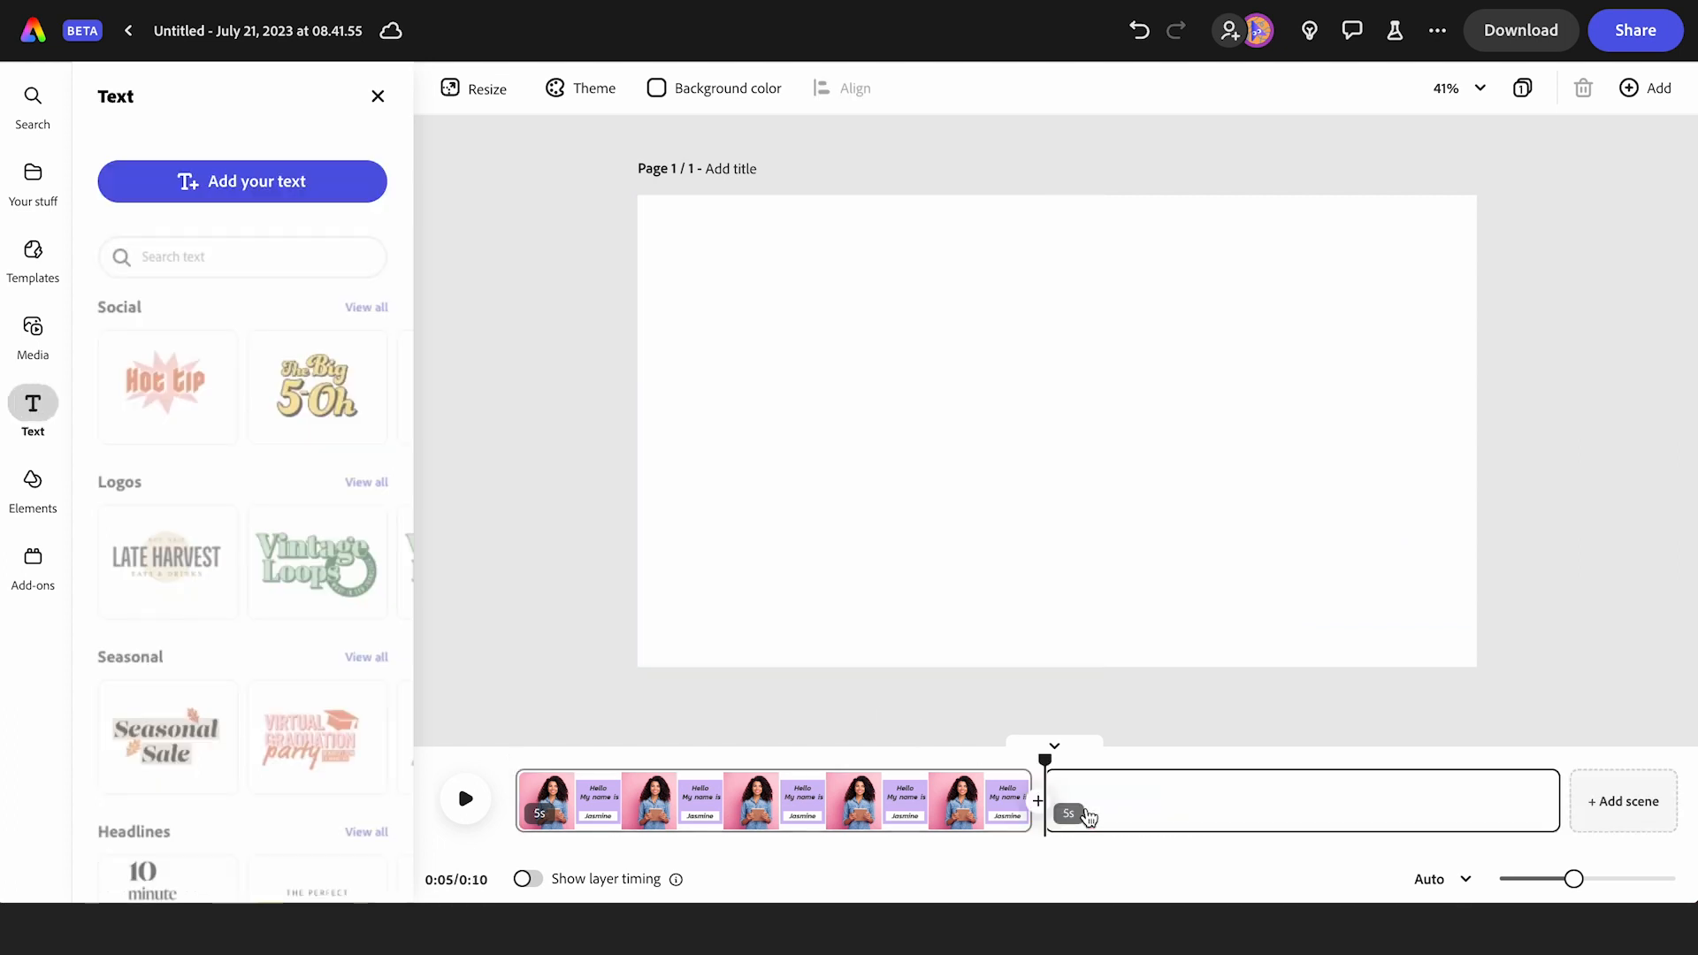
{"action": "key", "text": "t"}
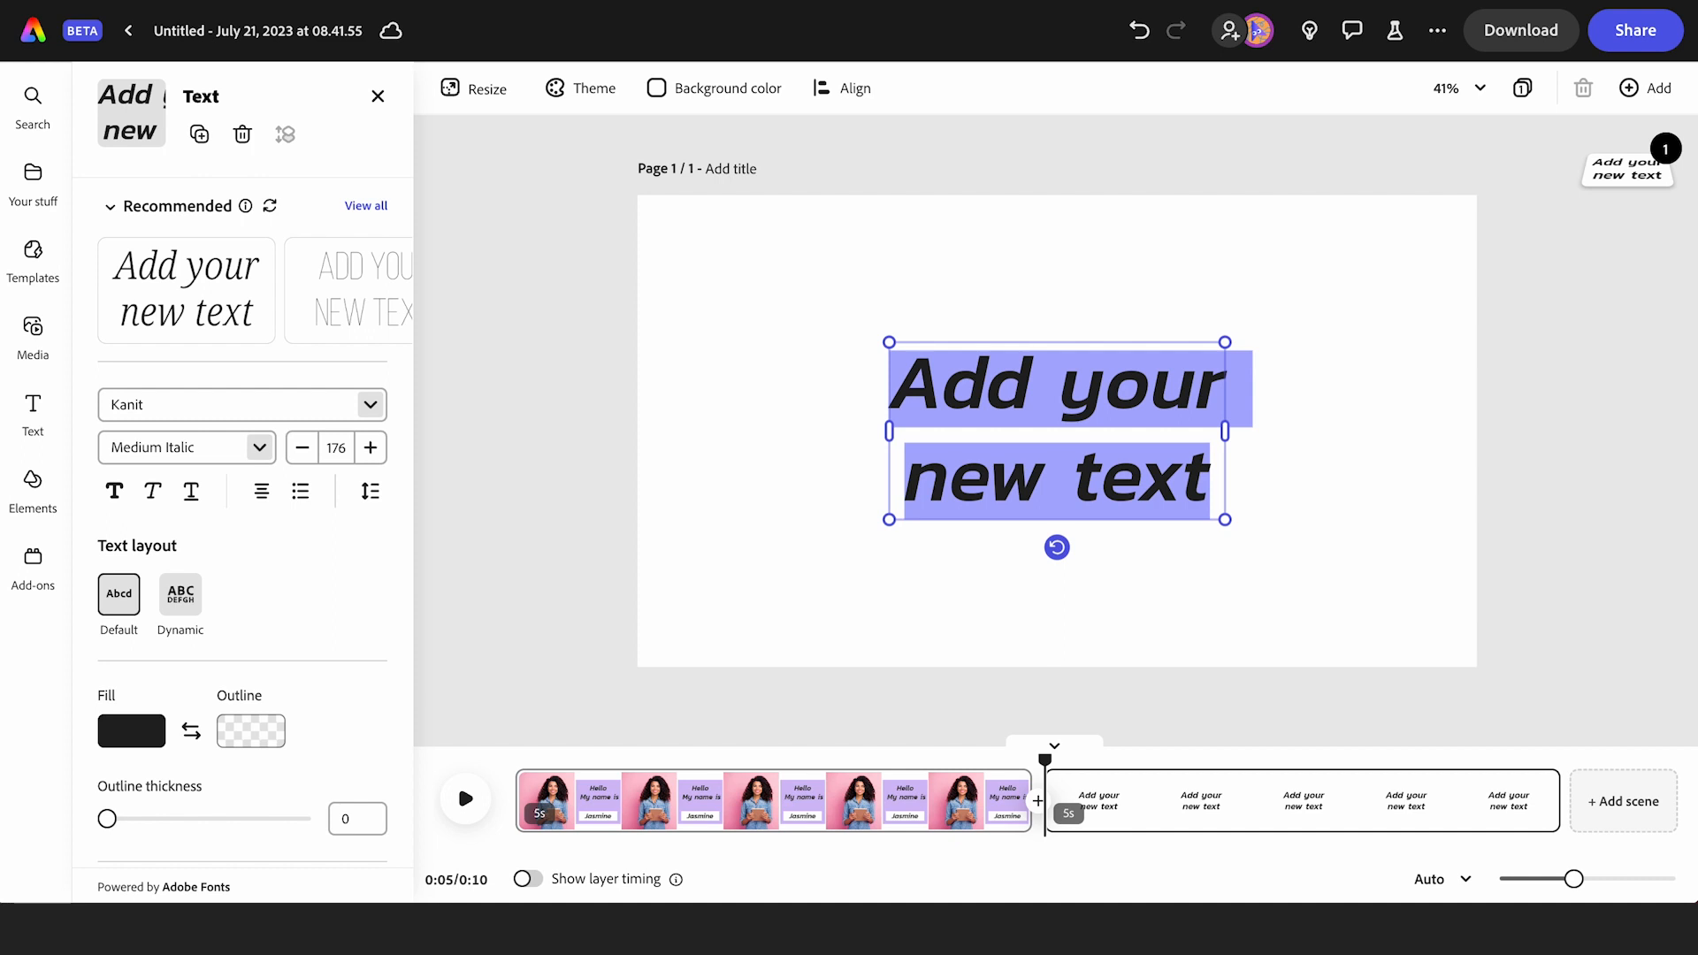
{"action": "triple_click", "coordinate": [1048, 404]}
{"action": "left_click", "coordinate": [1048, 400]}
{"action": "type", "text": "What skills did I develop? What will these skills look like in my future?"}
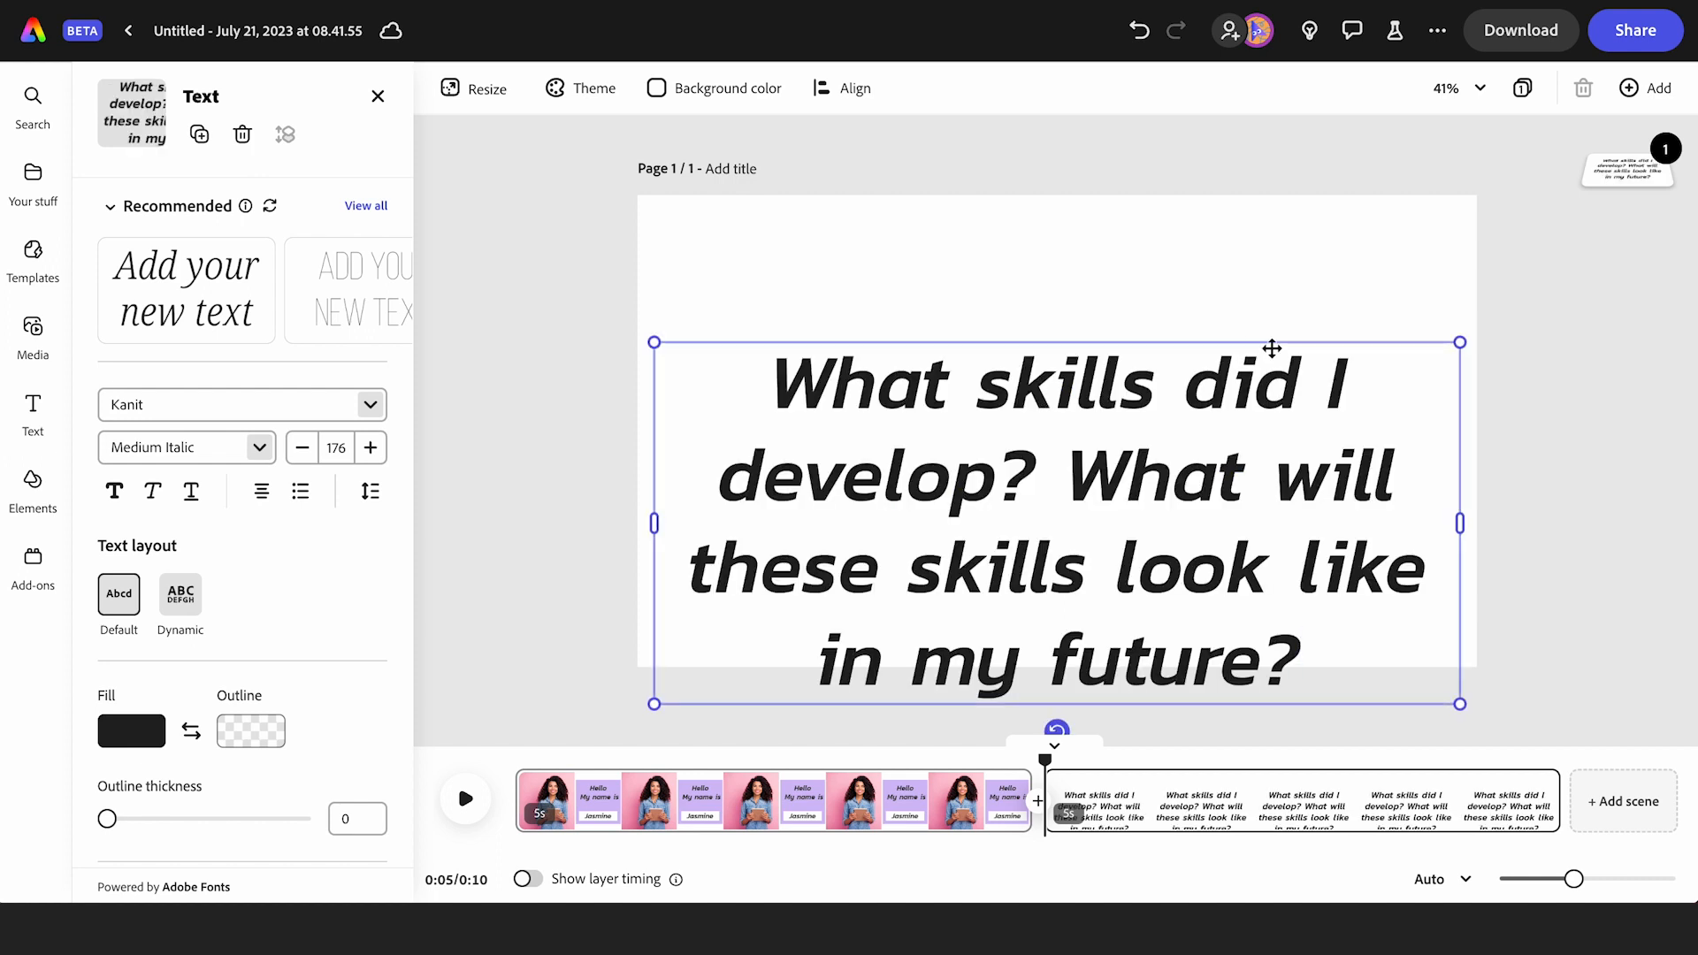
- Shrink the skills question to size 123 and fit it as a narrow column along the page's right side
{"action": "left_click_drag", "start_coordinate": [1270, 491], "coordinate": [1270, 440]}
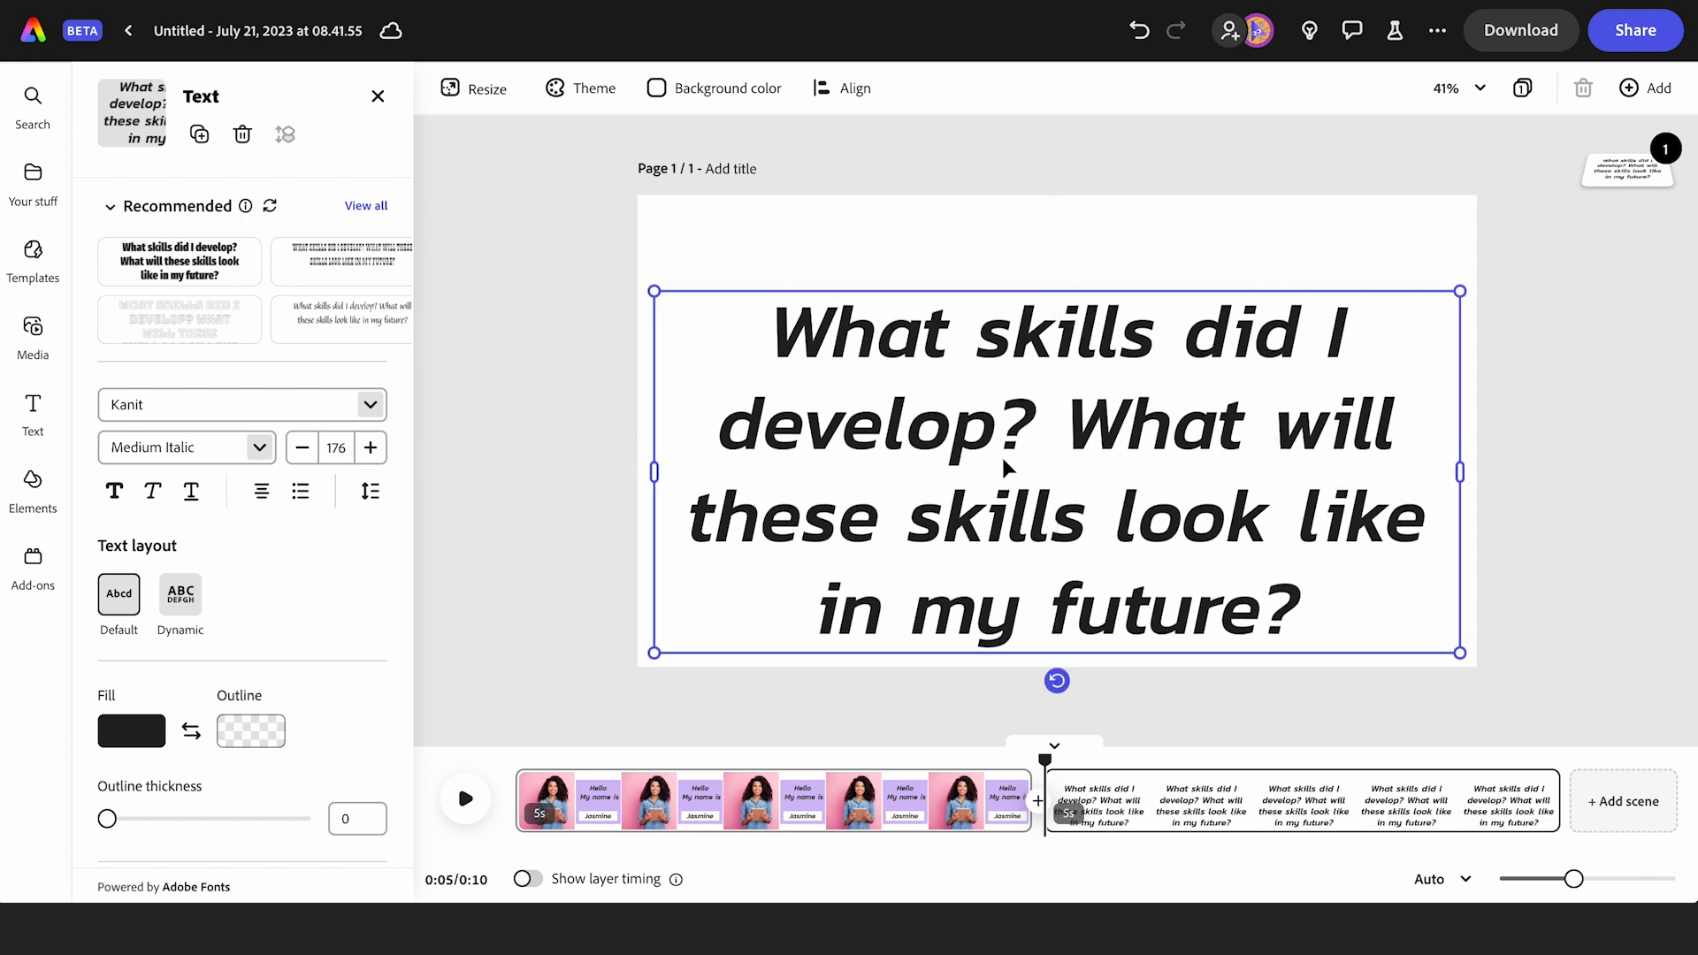
{"action": "left_click_drag", "start_coordinate": [655, 291], "coordinate": [1123, 292]}
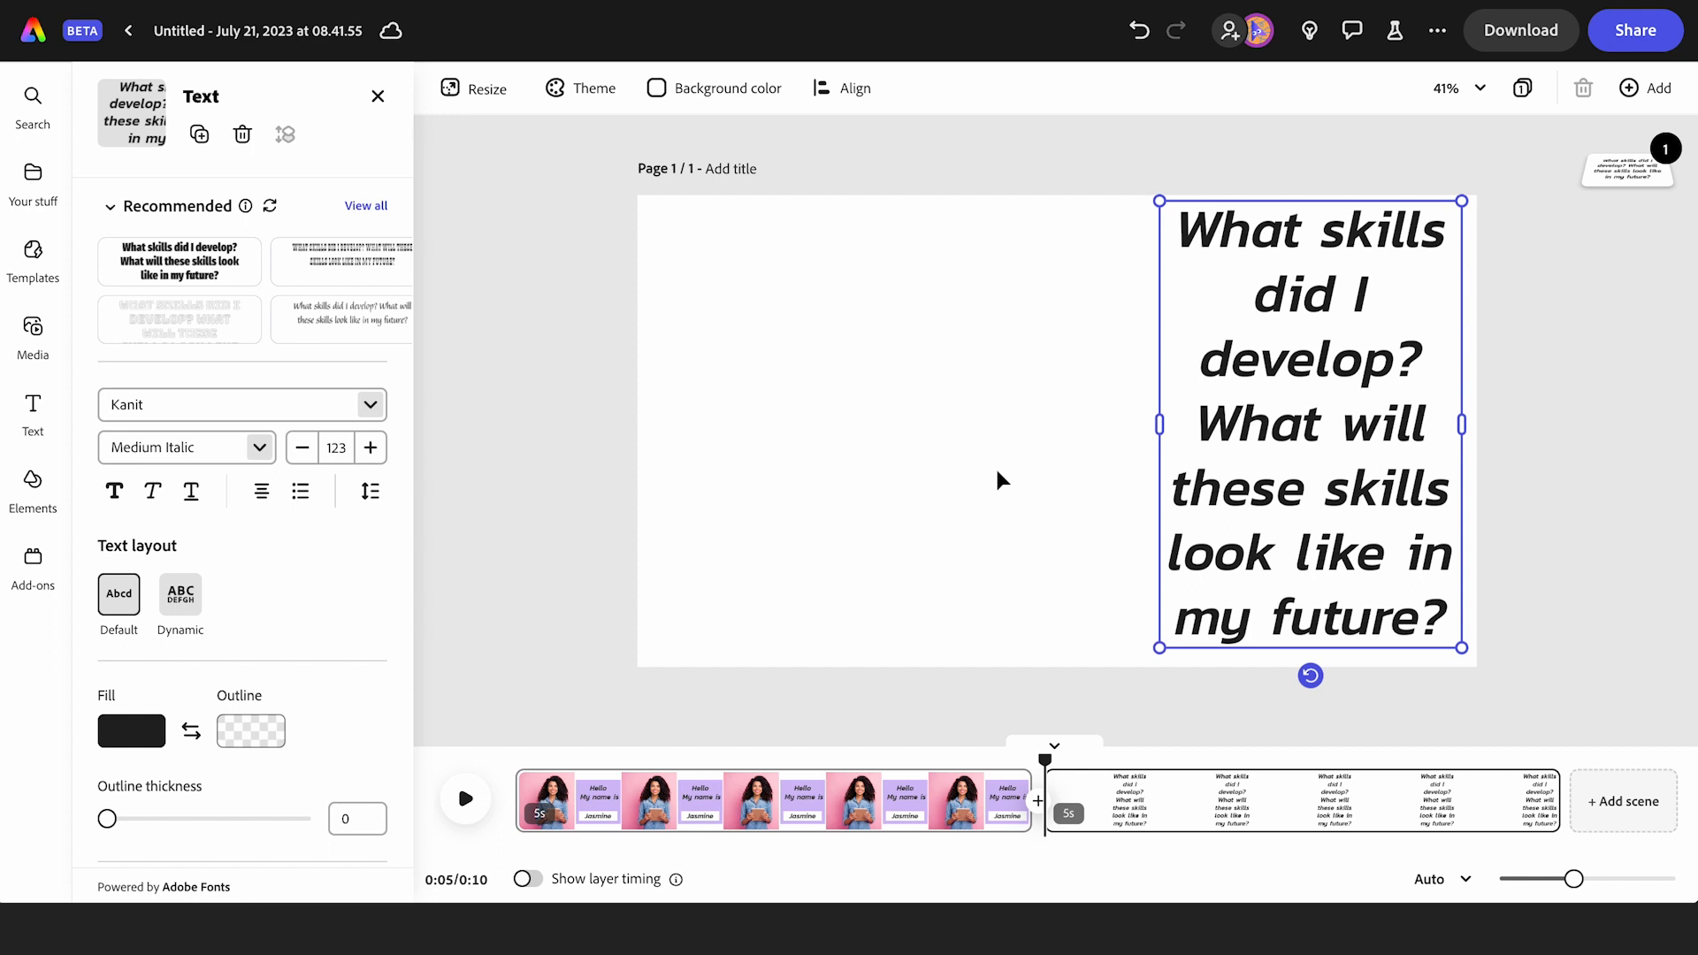
- Shorten the skills question scene to 3 seconds
{"action": "left_click", "coordinate": [33, 485]}
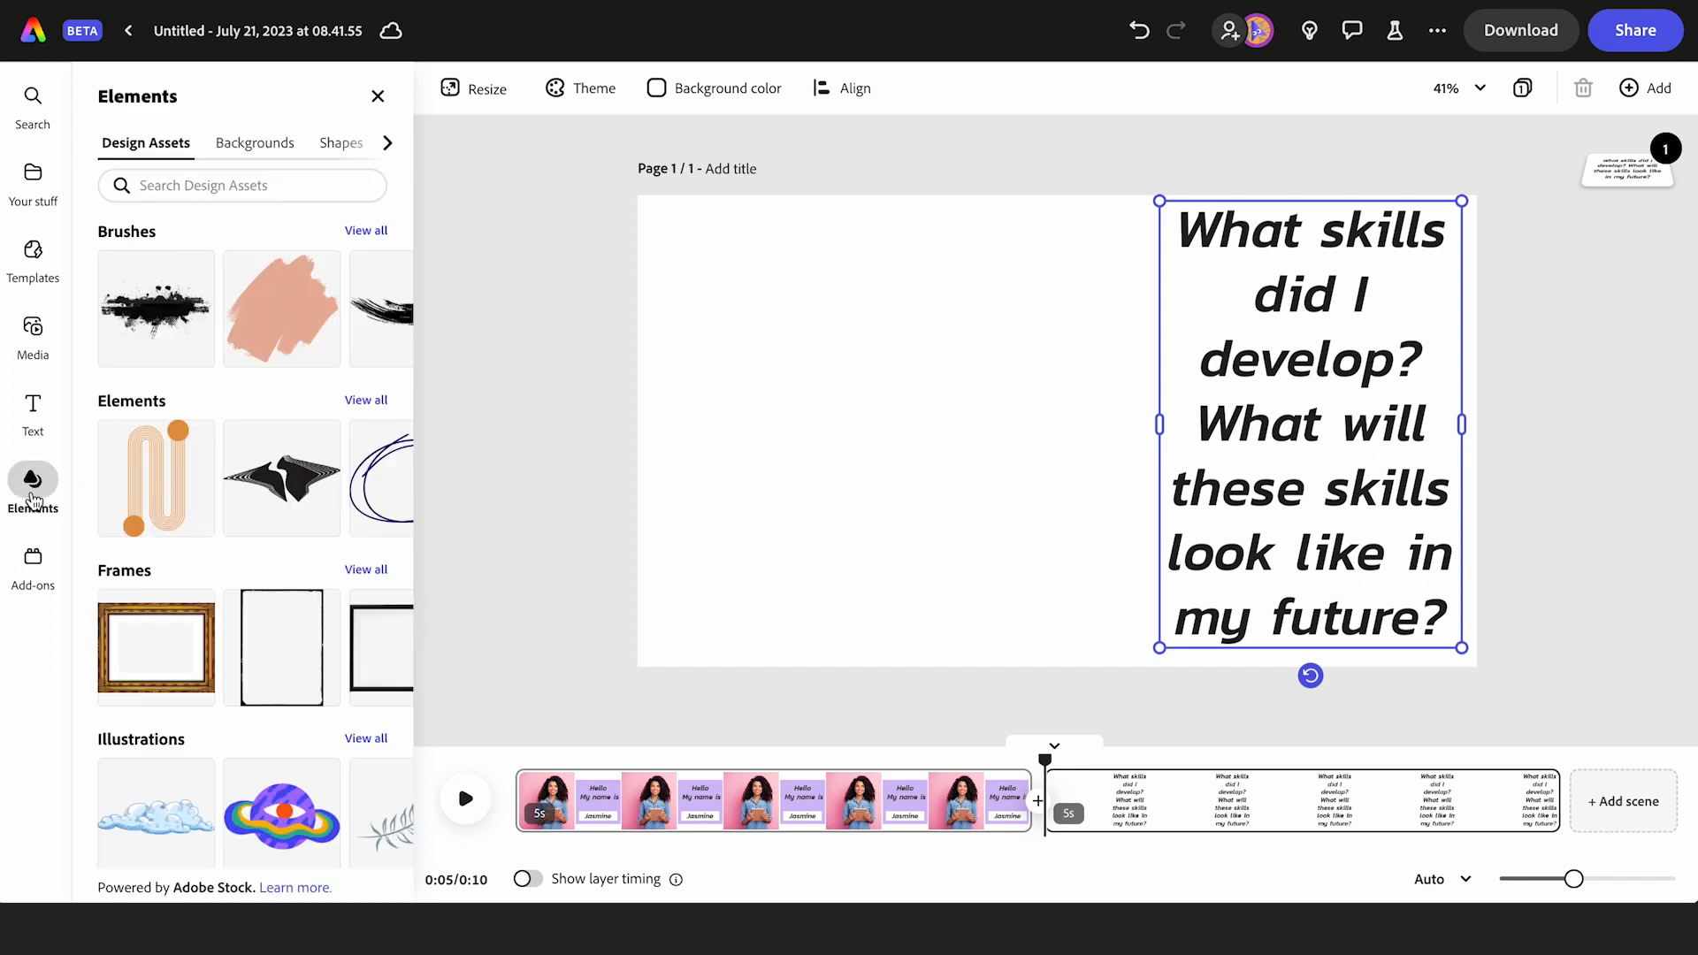
{"action": "left_click", "coordinate": [350, 145]}
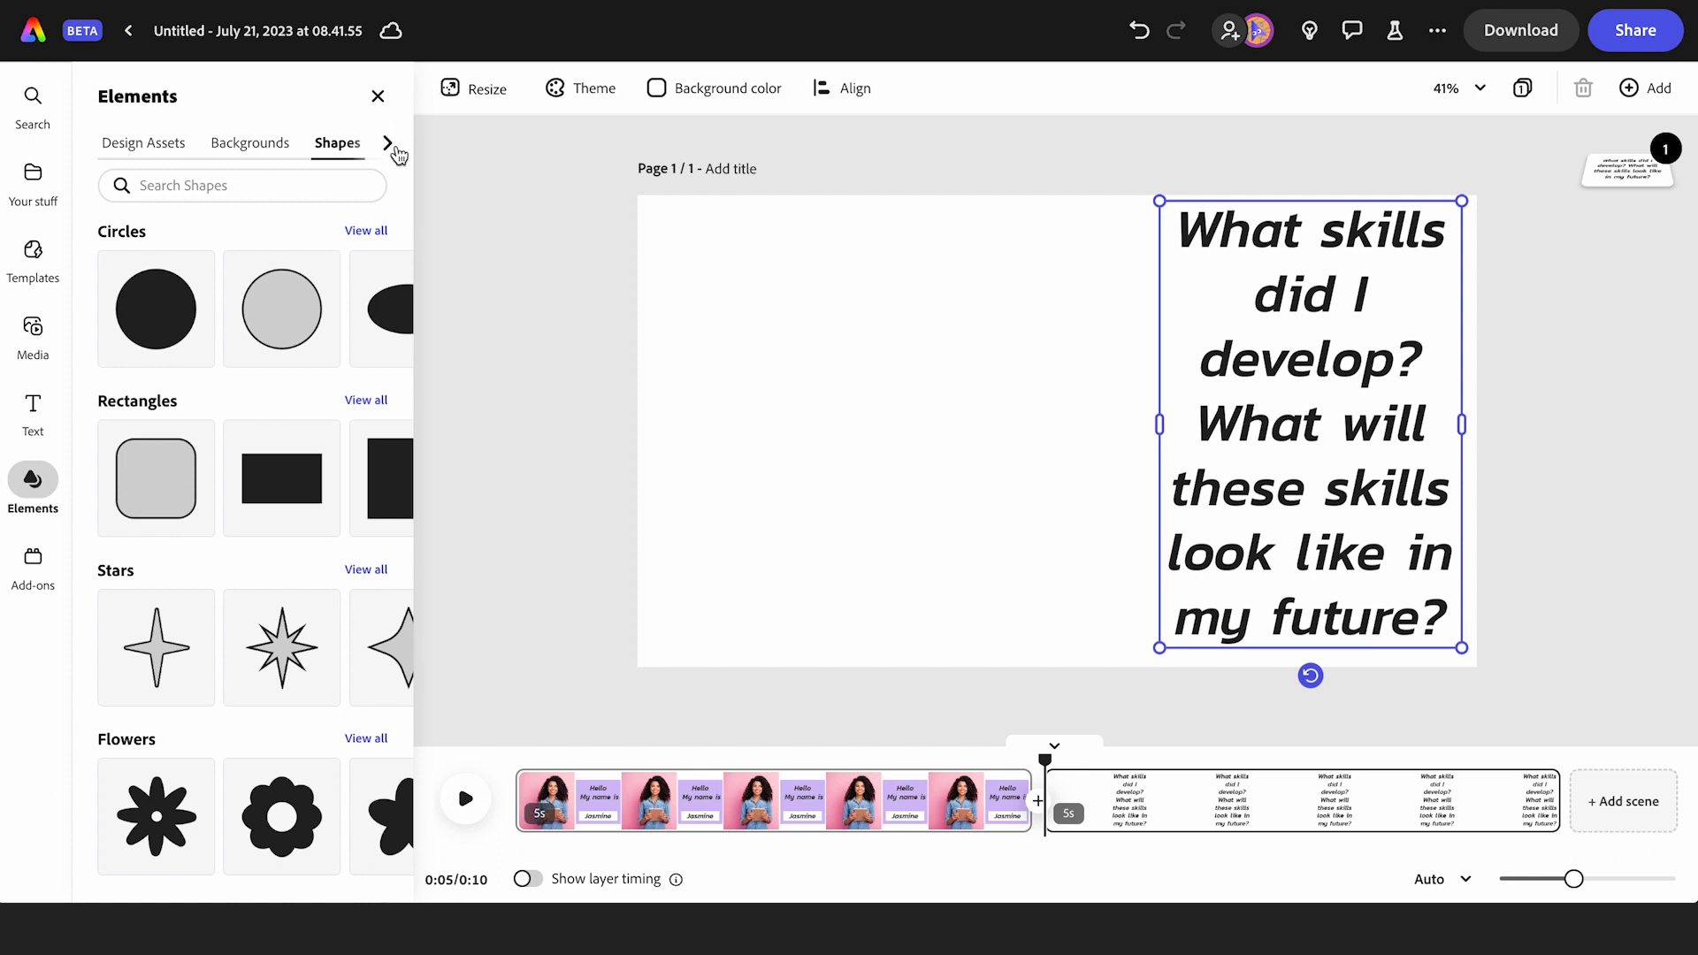
{"action": "mouse_move", "coordinate": [1529, 797]}
{"action": "left_click_drag", "start_coordinate": [1556, 801], "coordinate": [1340, 796]}
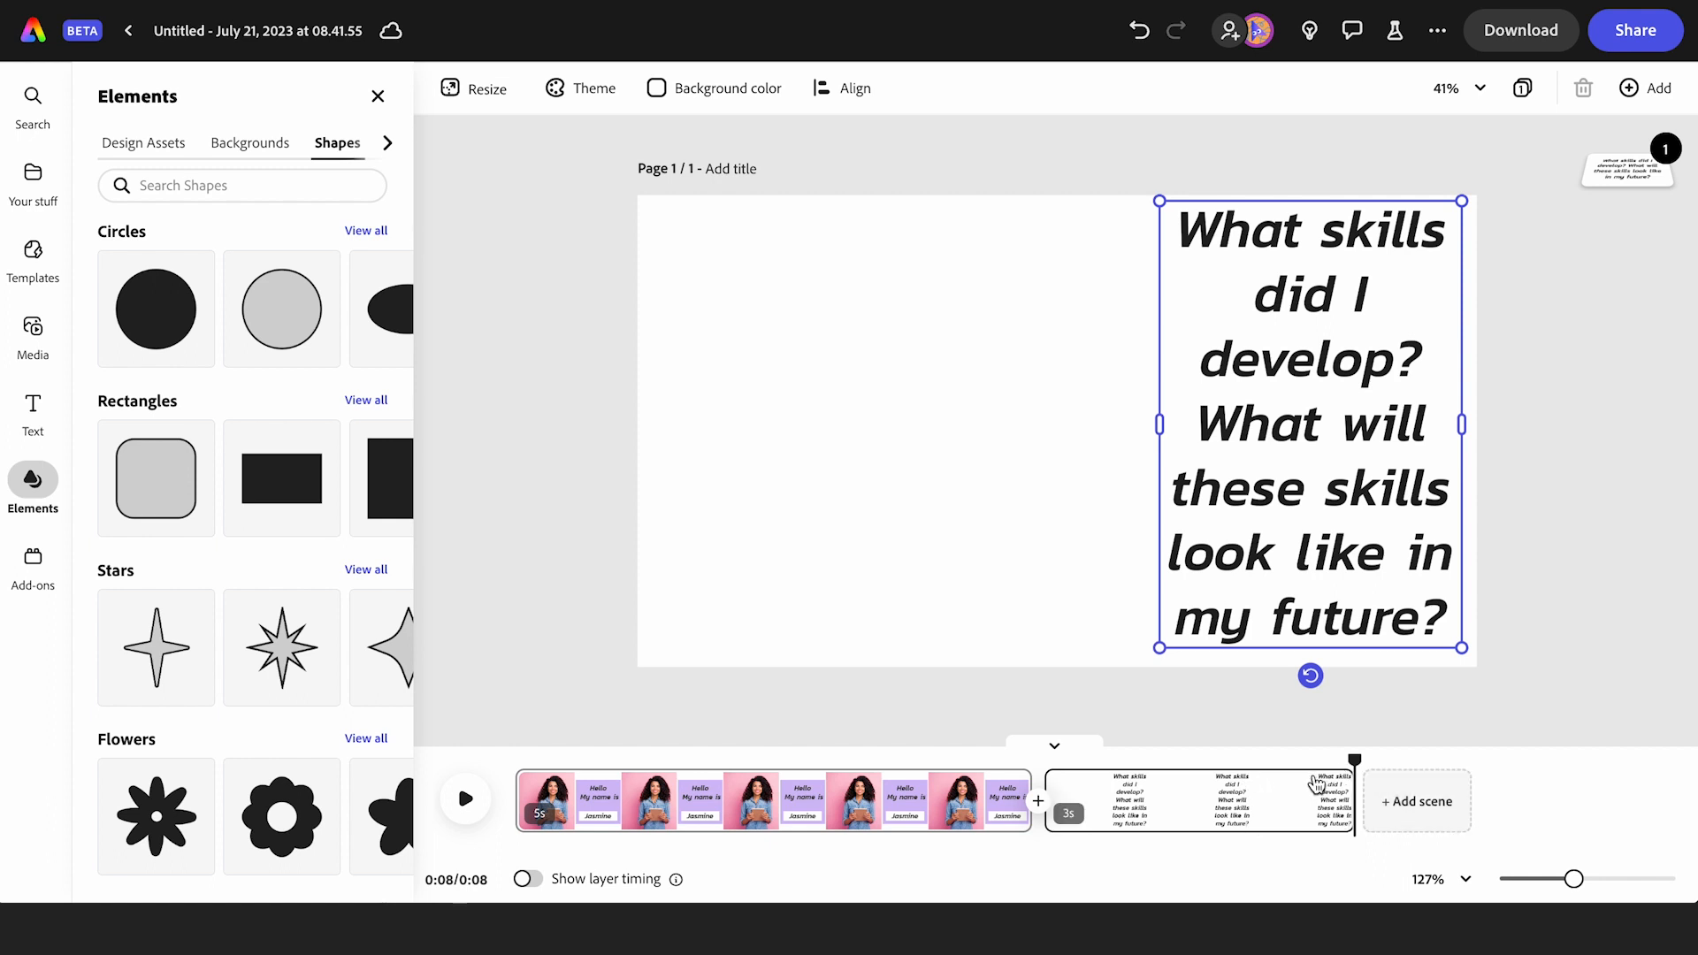
- Duplicate the skills scene and fit the new text "What areas did I improve? How will these improvements look like in my future?" at size 98
{"action": "right_click", "coordinate": [1318, 784]}
{"action": "left_click", "coordinate": [1309, 637]}
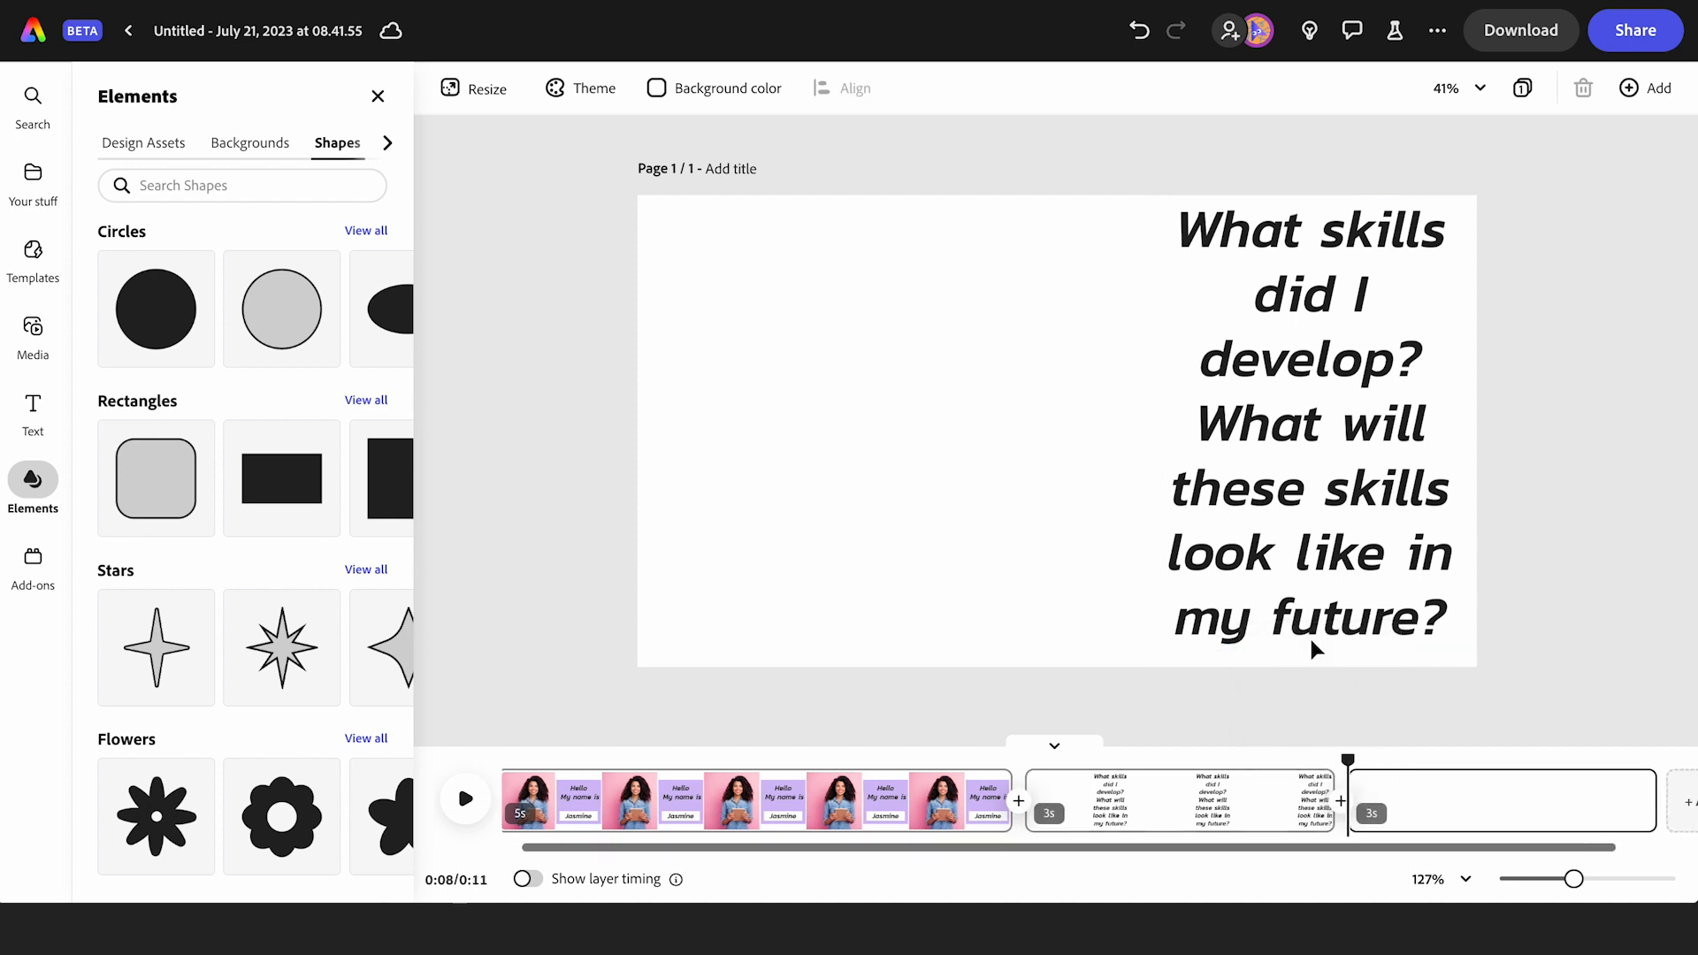
{"action": "left_click", "coordinate": [1378, 800]}
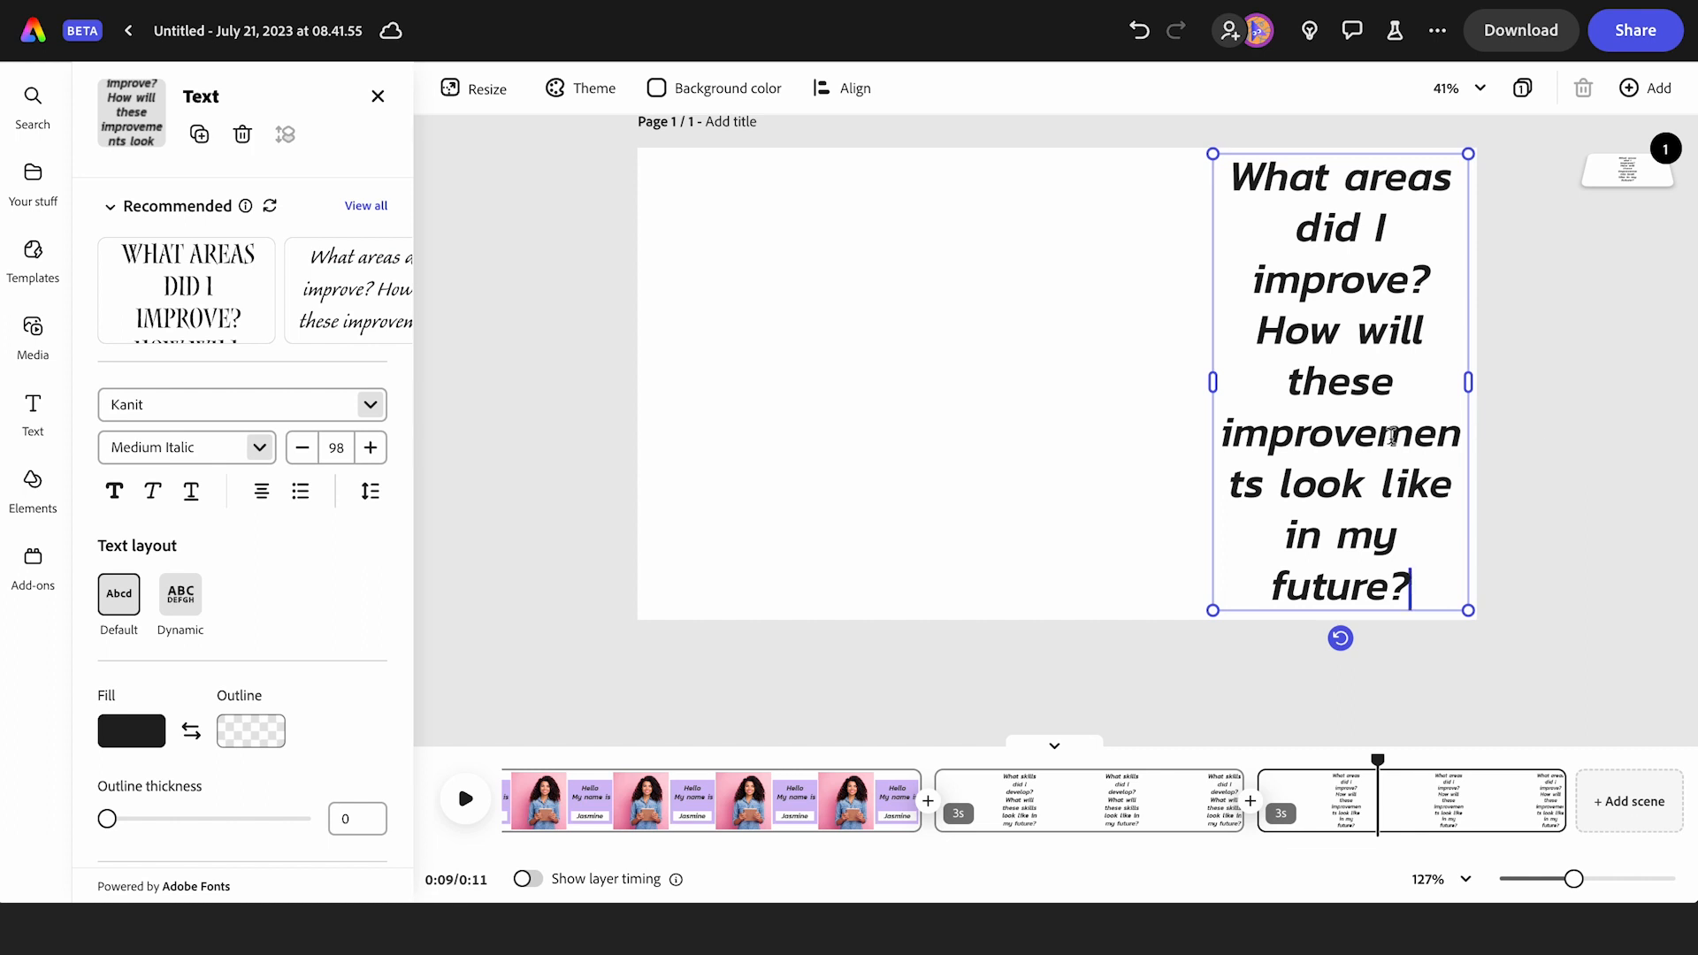
{"action": "left_click_drag", "start_coordinate": [1214, 387], "coordinate": [1181, 383]}
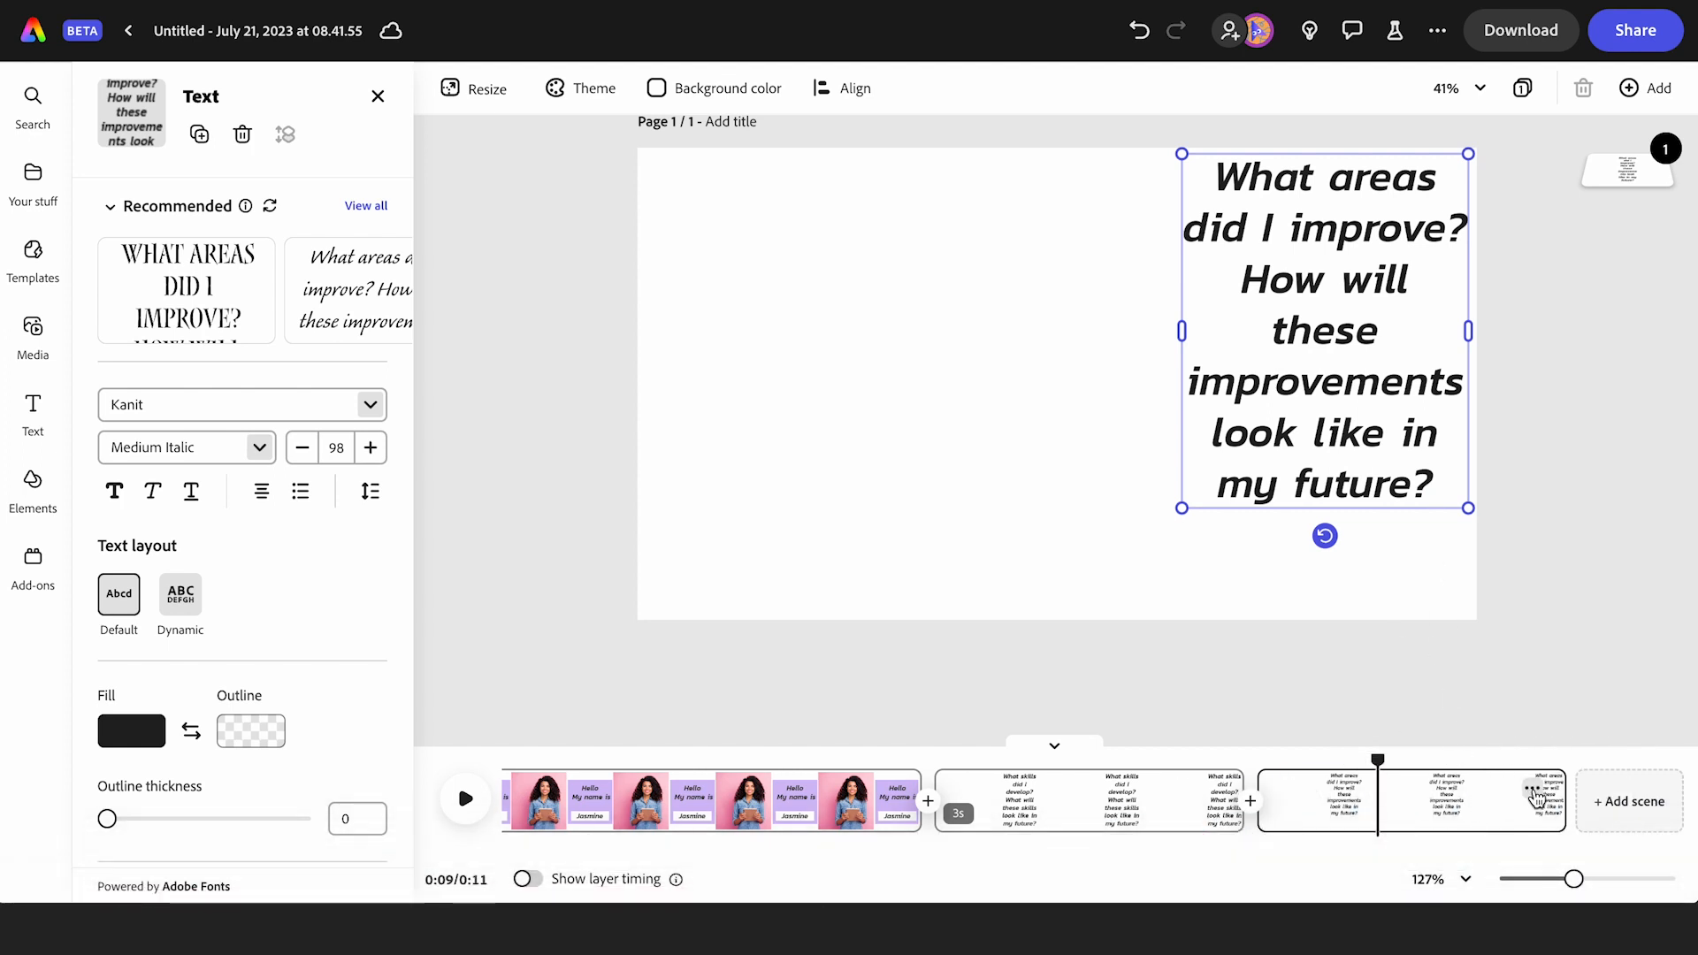
- Duplicate the improvements scene and replace its text with "What challenges did I overcome? What will these successes look like in my future?"
{"action": "left_click", "coordinate": [1532, 792]}
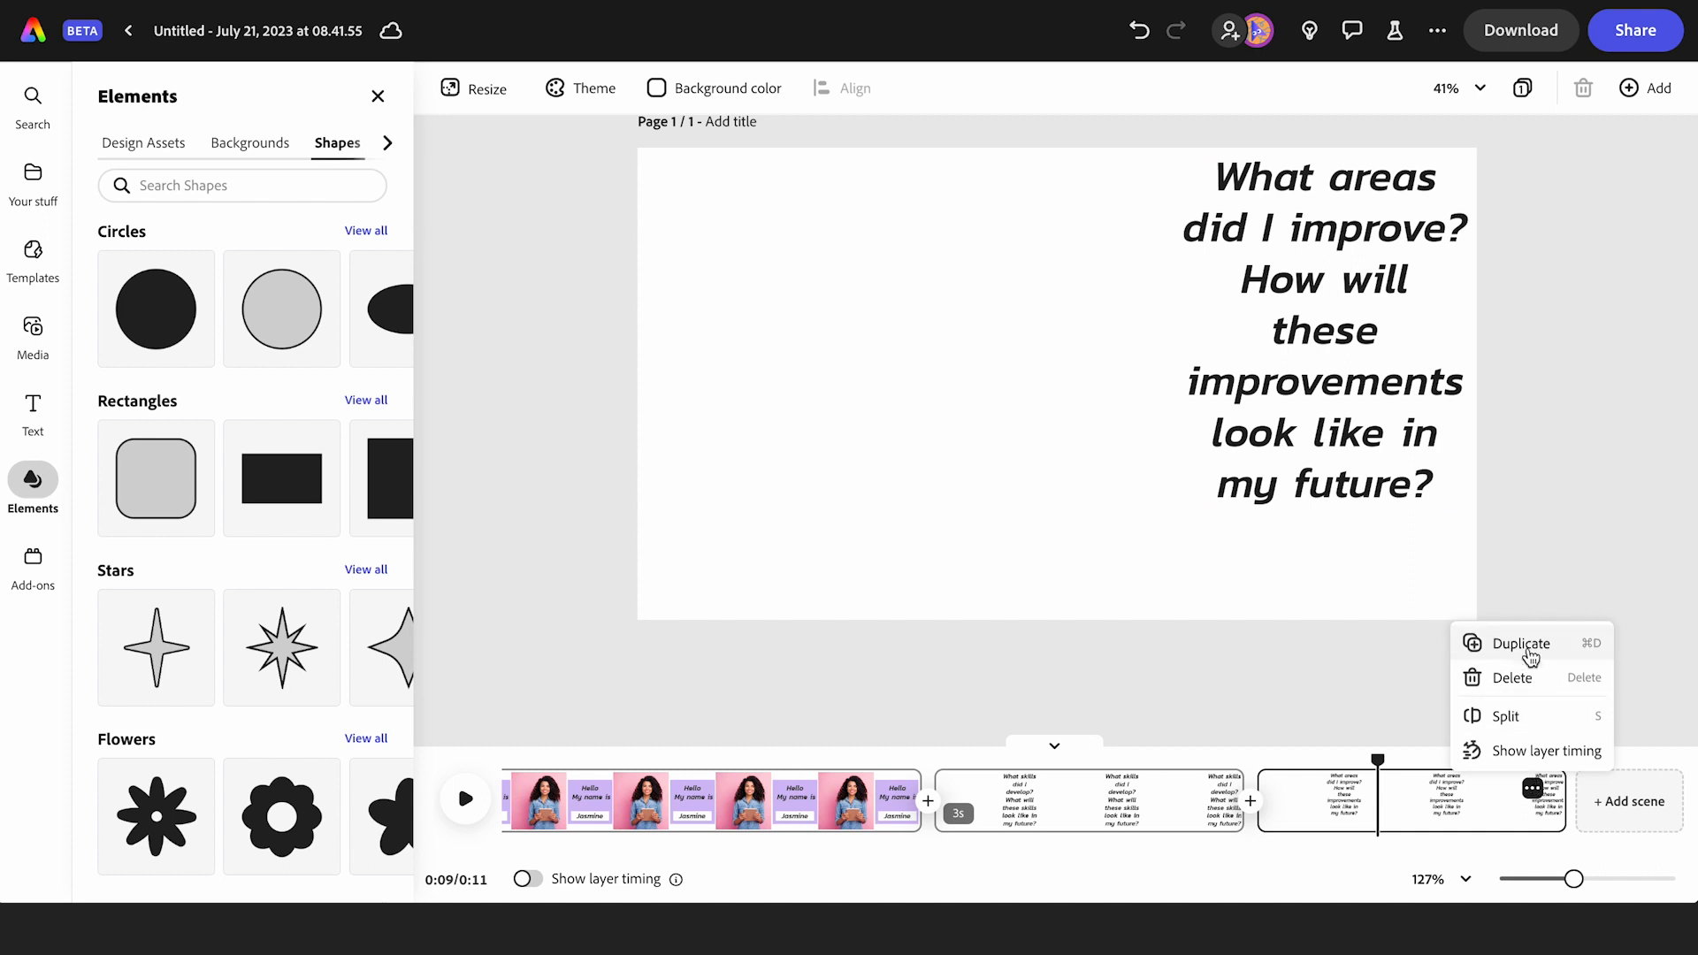
{"action": "left_click", "coordinate": [1531, 643]}
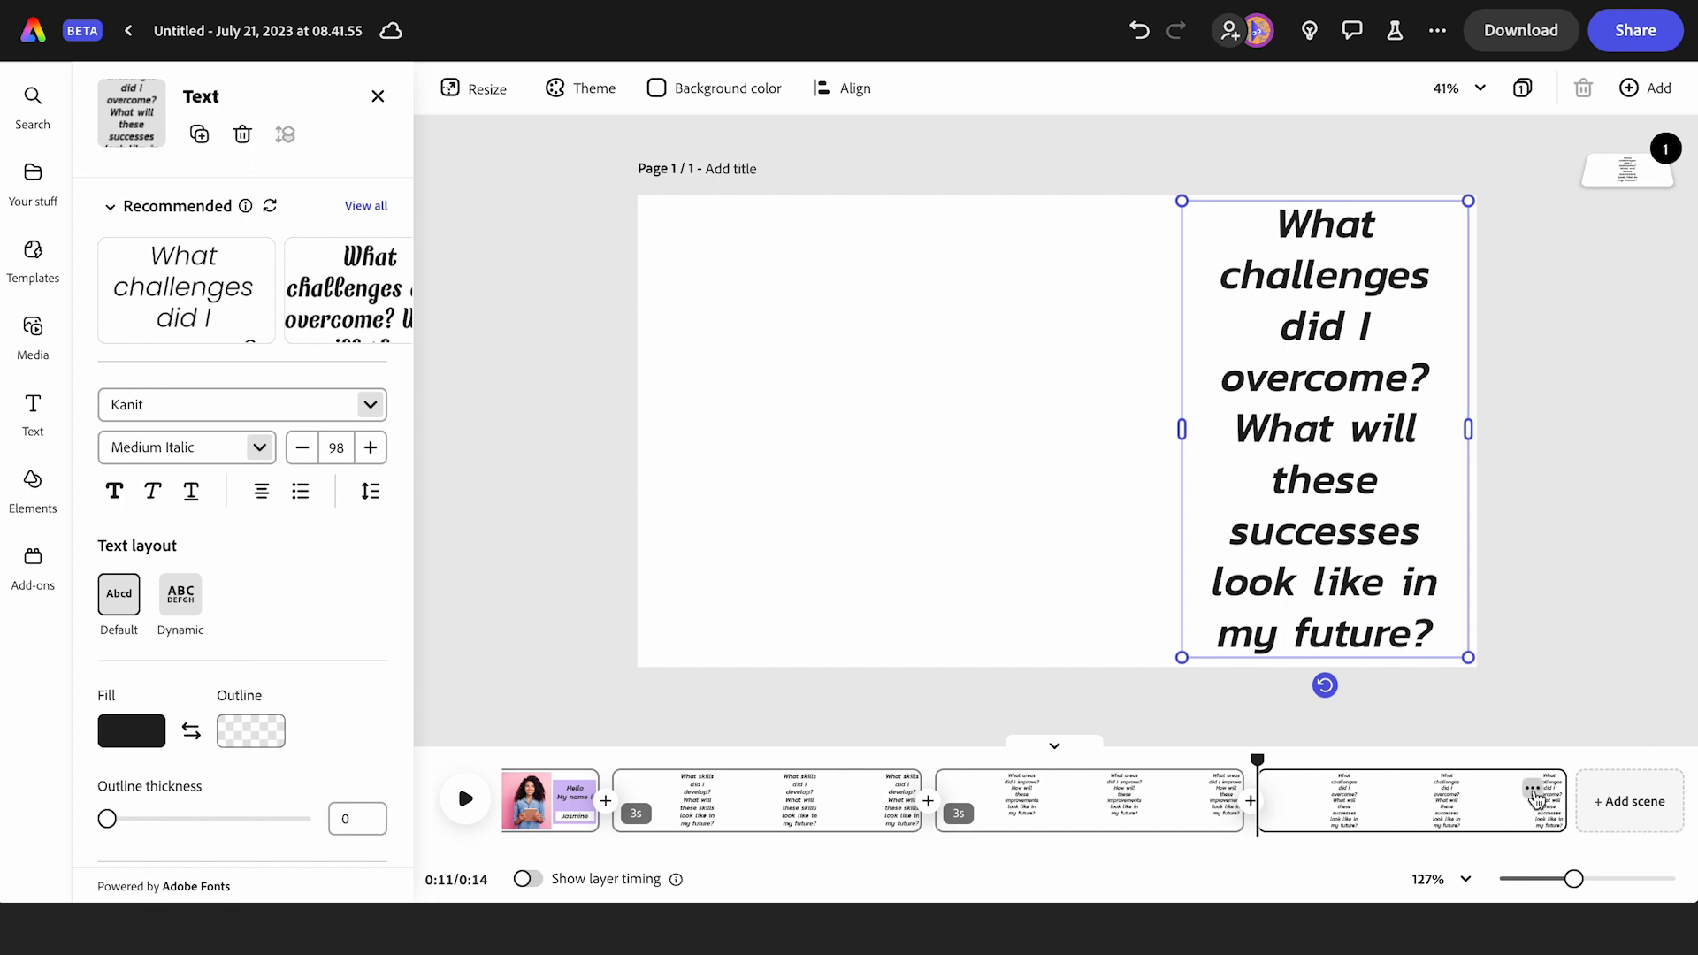
- Duplicate the challenges scene and replace its text with "What did I work towards? The steps I need to do to get there are..."
{"action": "left_click", "coordinate": [1534, 789]}
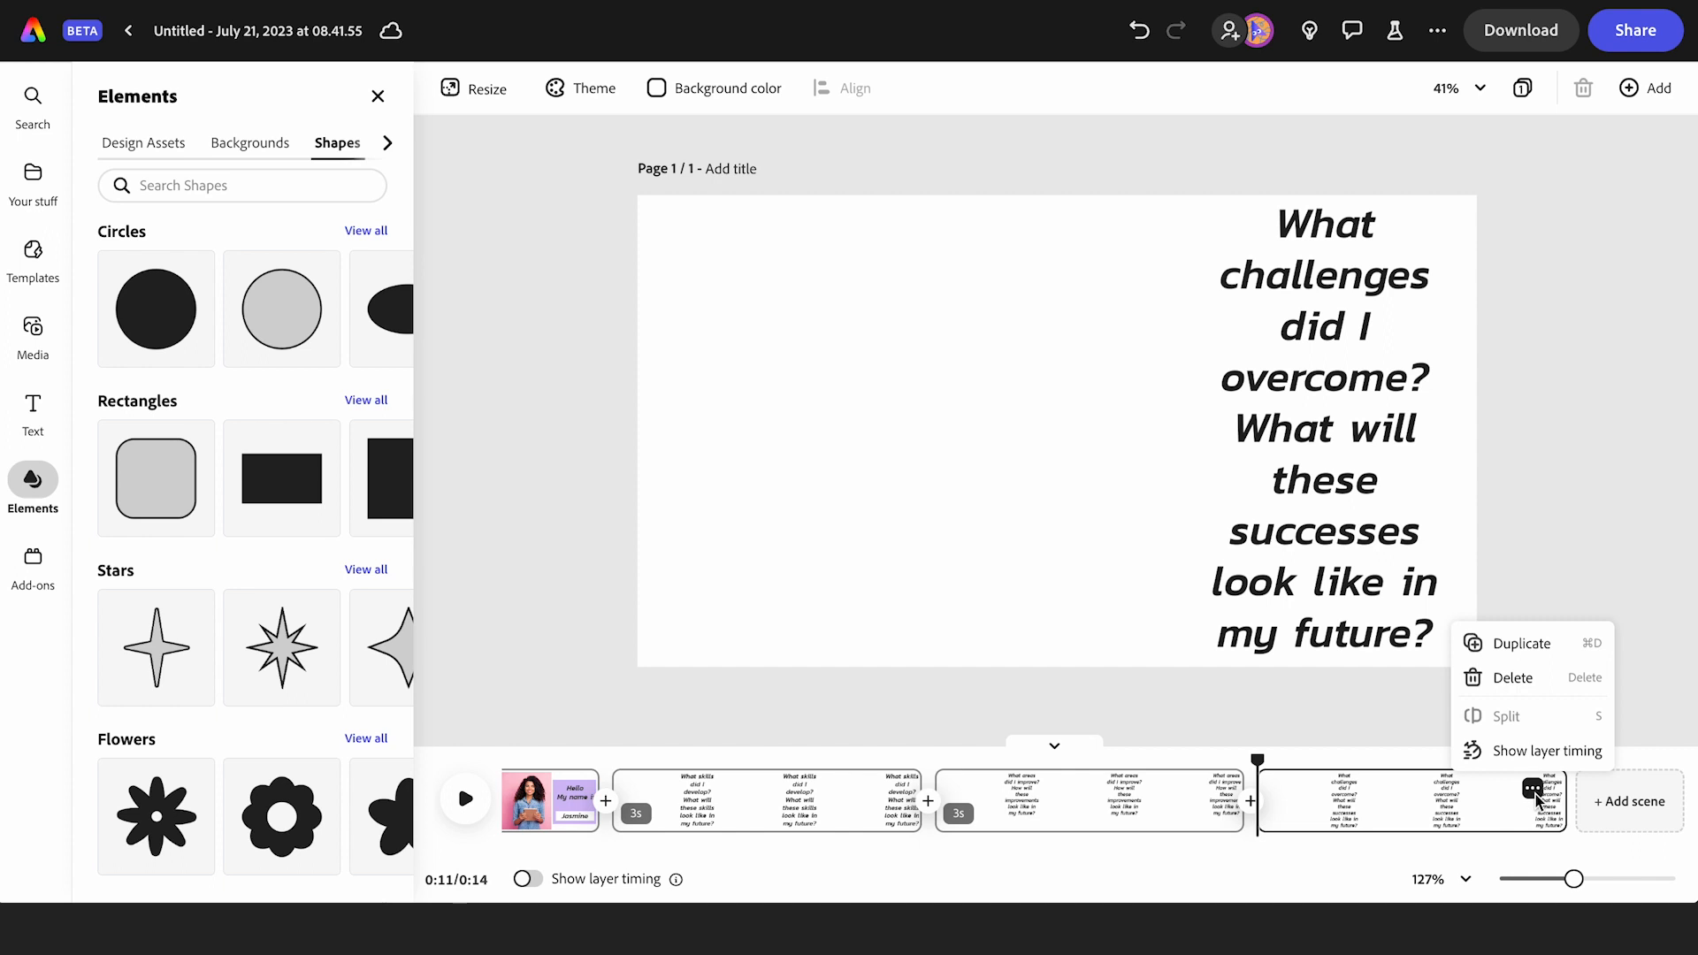
{"action": "left_click", "coordinate": [1510, 644]}
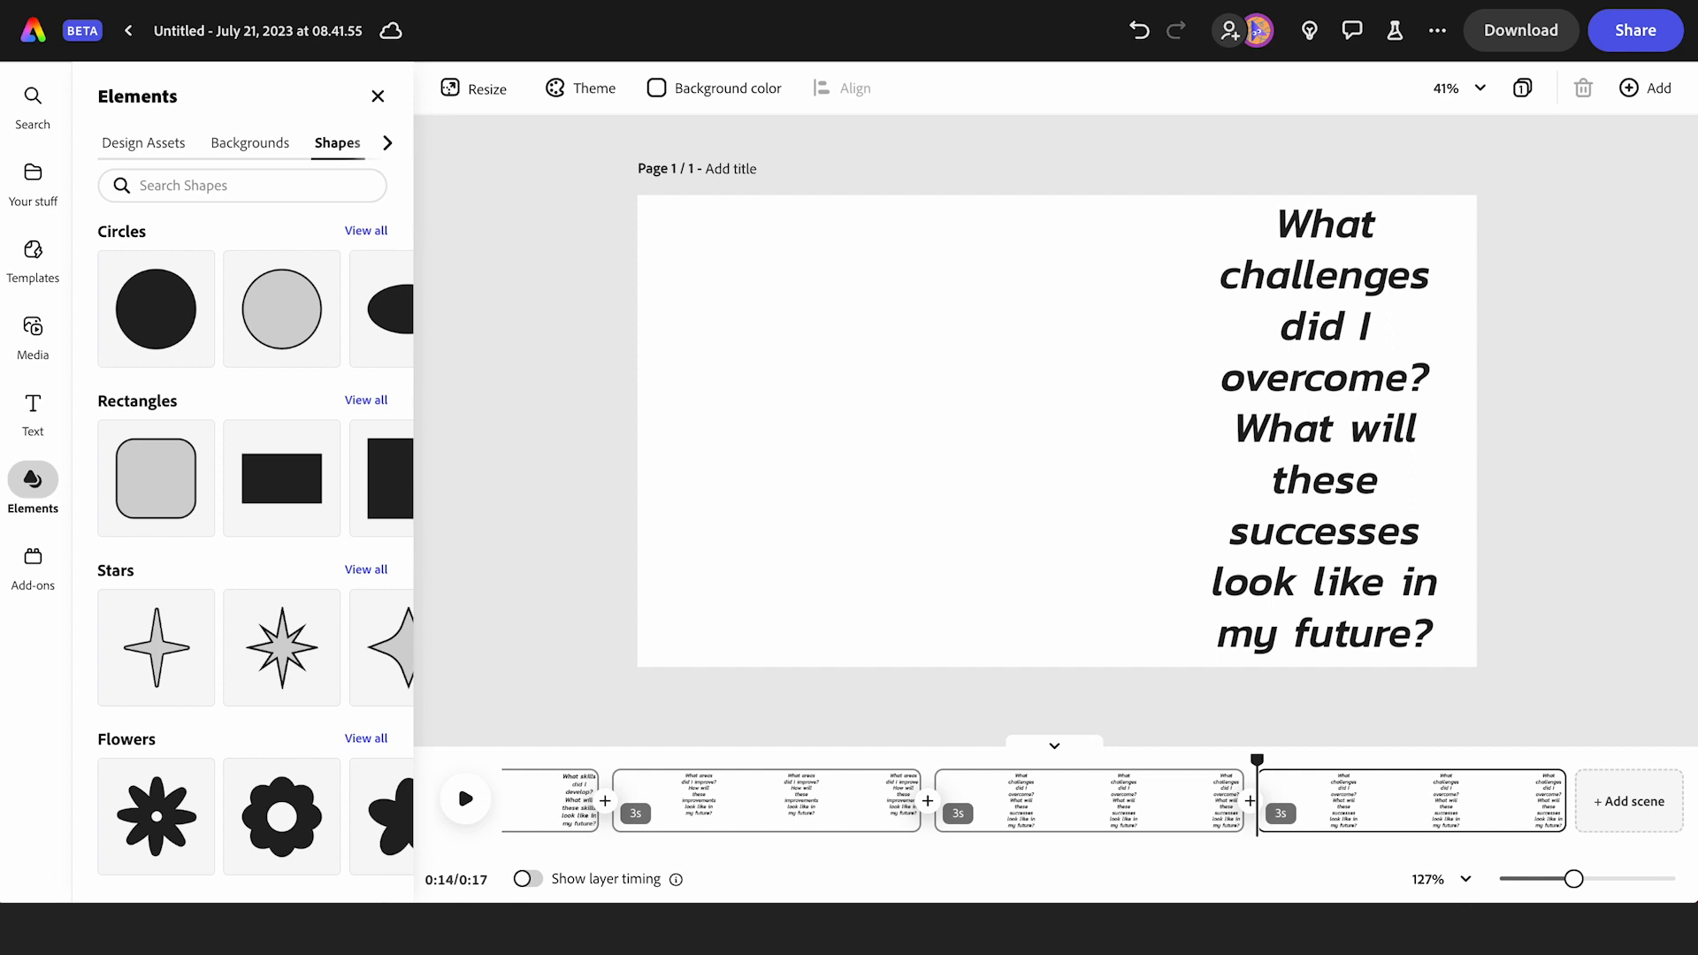
{"action": "double_click", "coordinate": [1333, 425]}
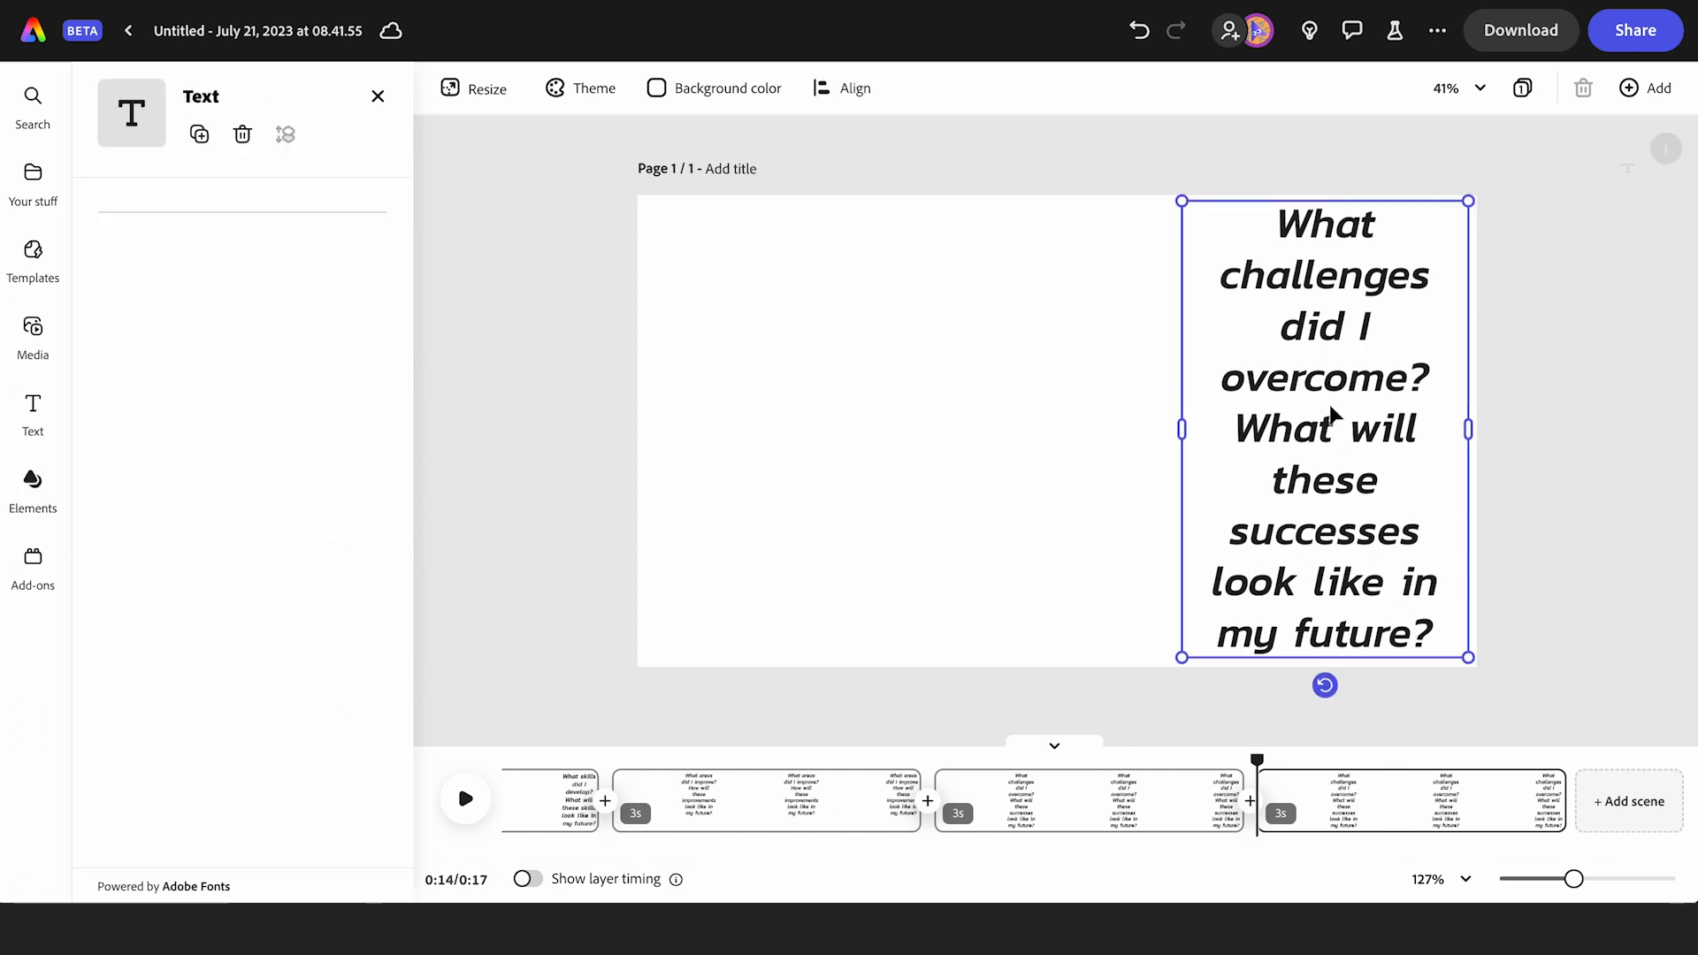
{"action": "key", "text": "ctrl+a"}
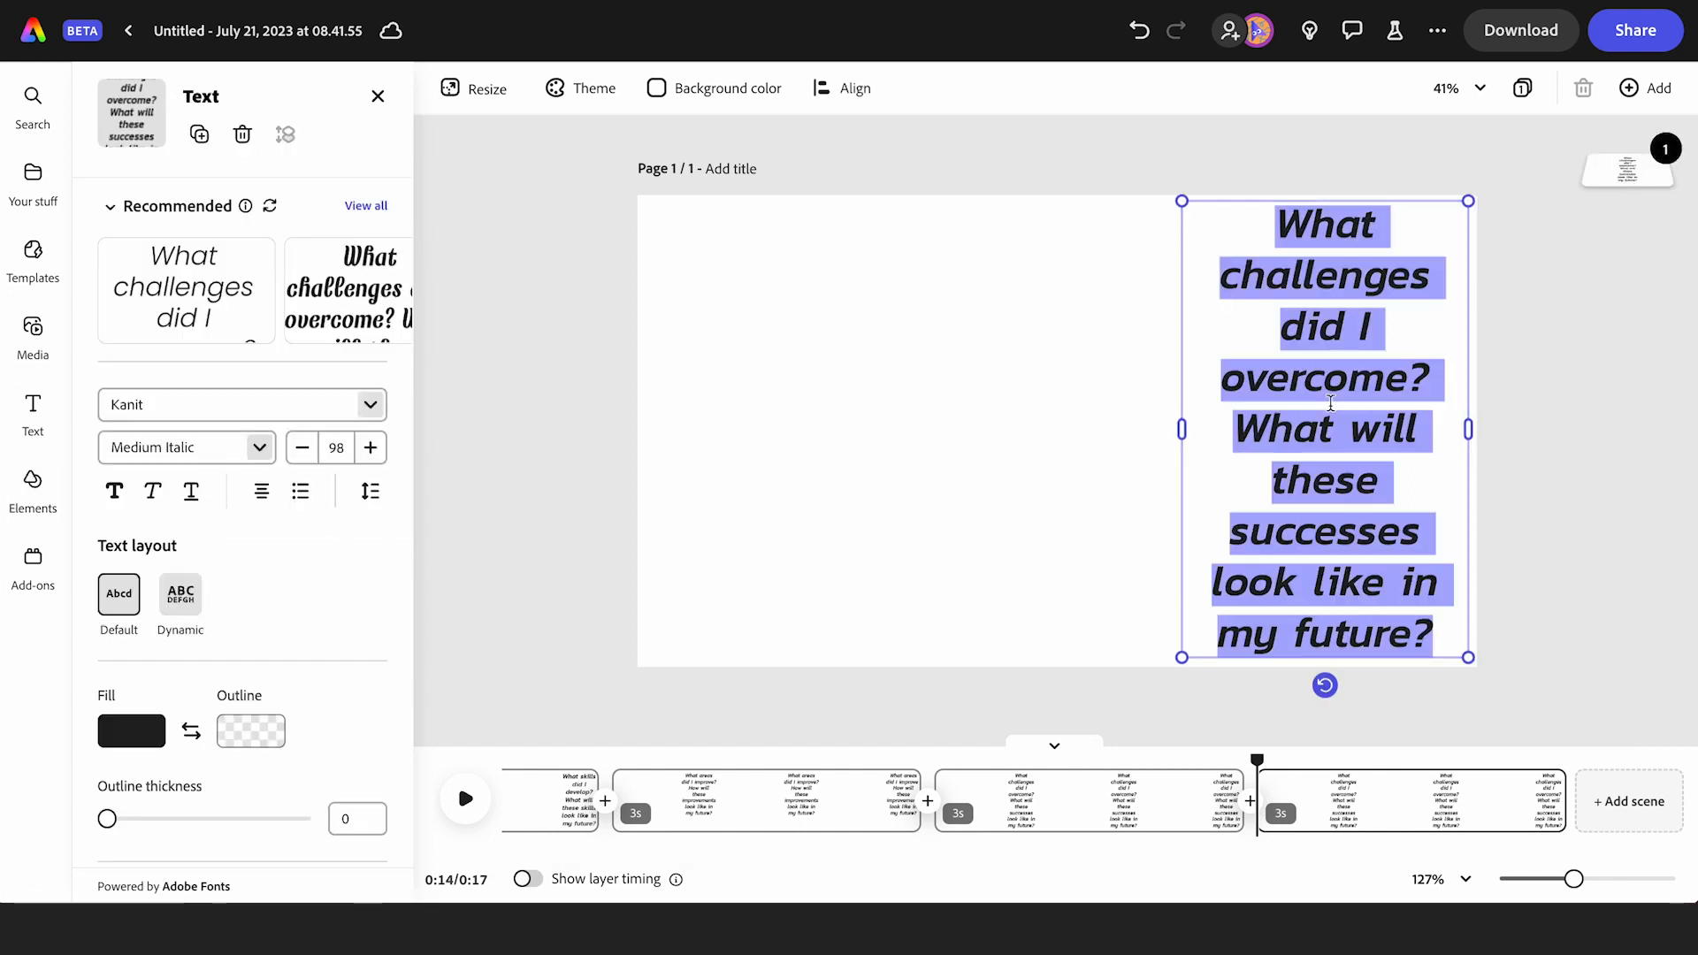
{"action": "type", "text": "What did I work towards? The steps I need to do to get there are..."}
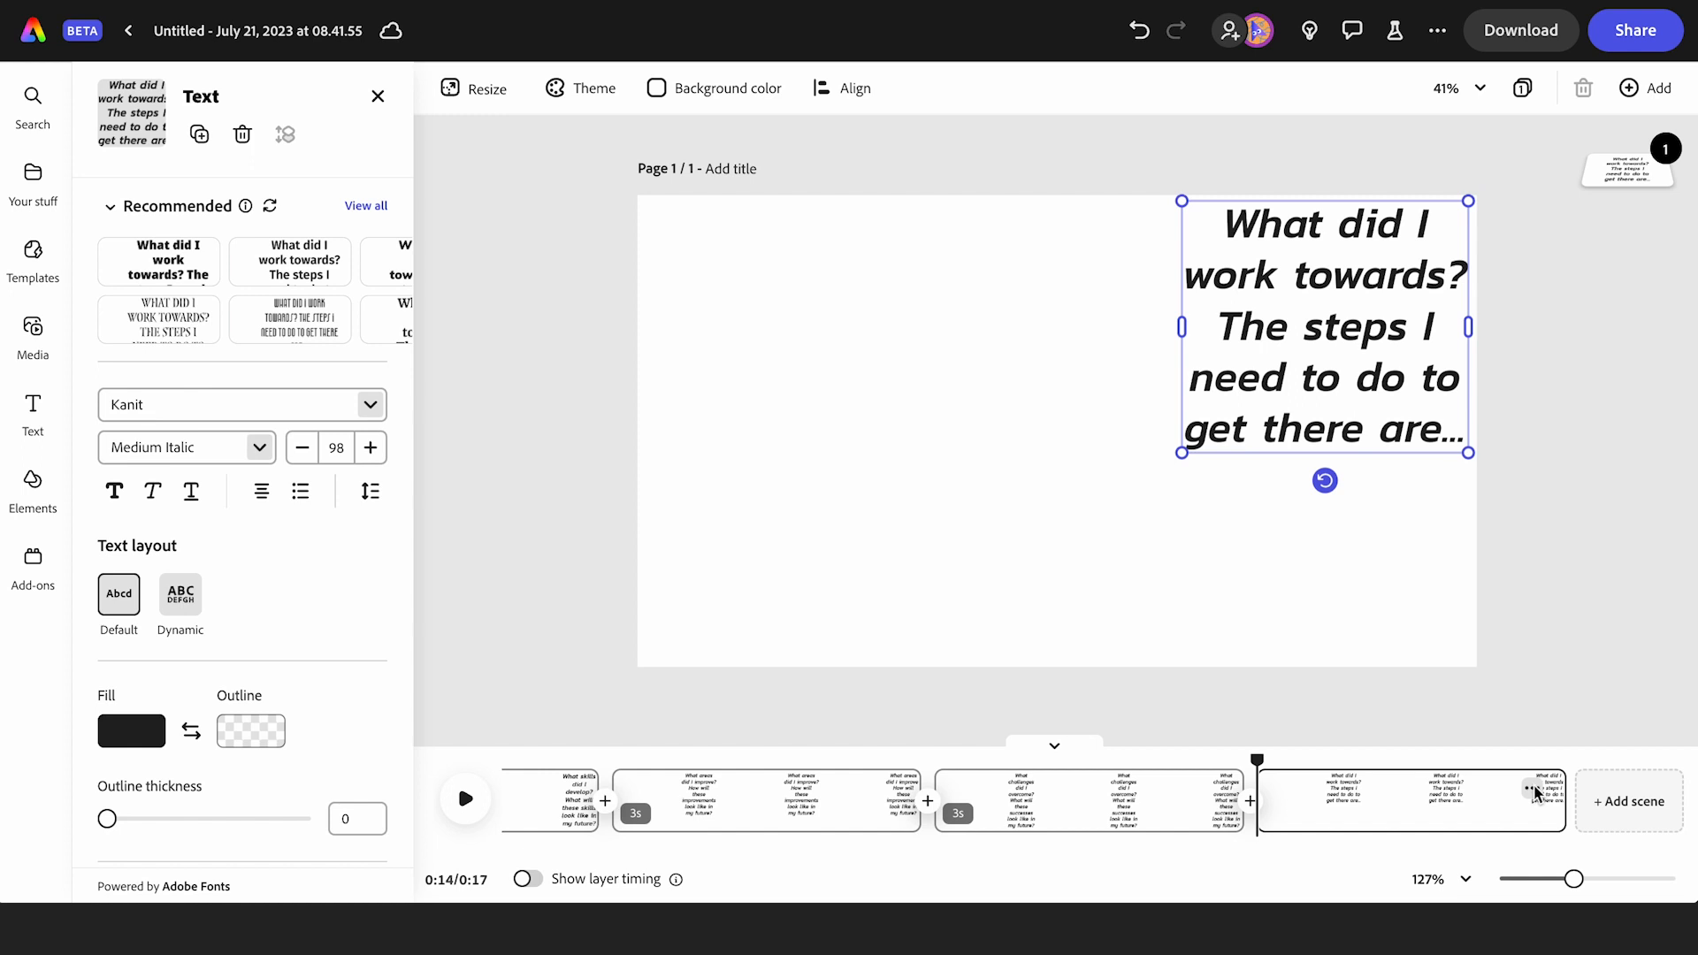
- Duplicate the last scene and replace the copy's text with "To my future self..."
{"action": "left_click", "coordinate": [1534, 788]}
{"action": "left_click", "coordinate": [1535, 789]}
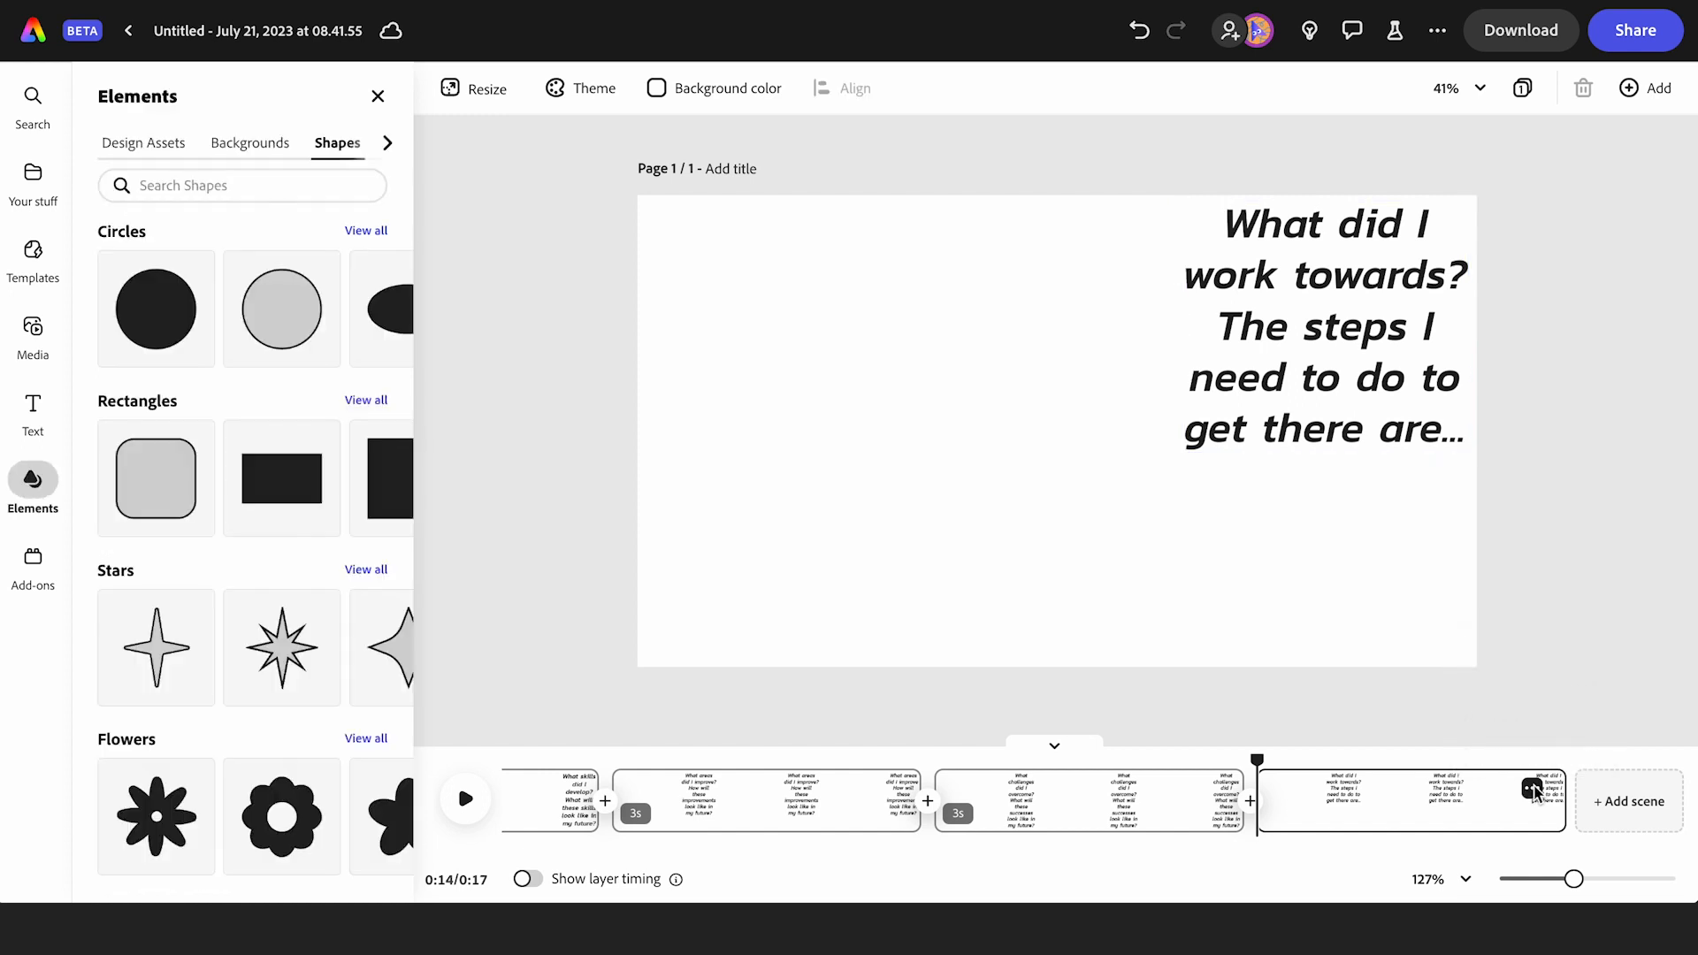
{"action": "left_click", "coordinate": [1536, 796]}
{"action": "left_click", "coordinate": [1531, 788]}
{"action": "left_click", "coordinate": [1521, 661]}
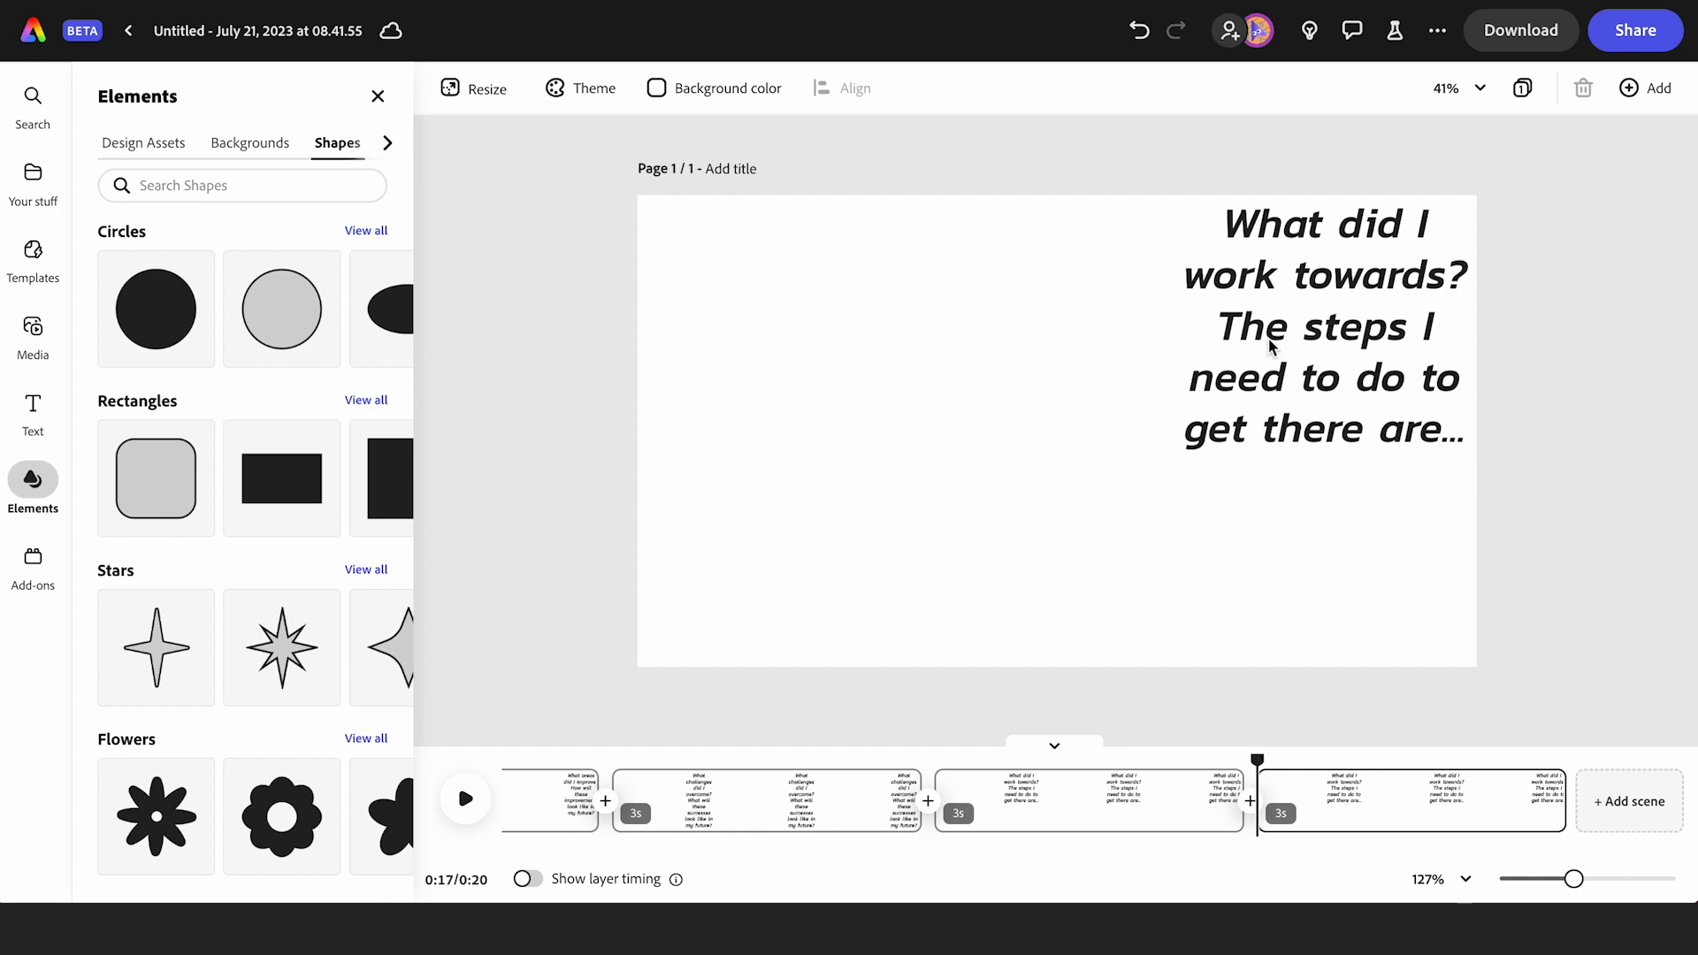
{"action": "double_click", "coordinate": [1342, 327]}
{"action": "key", "text": "ctrl+a"}
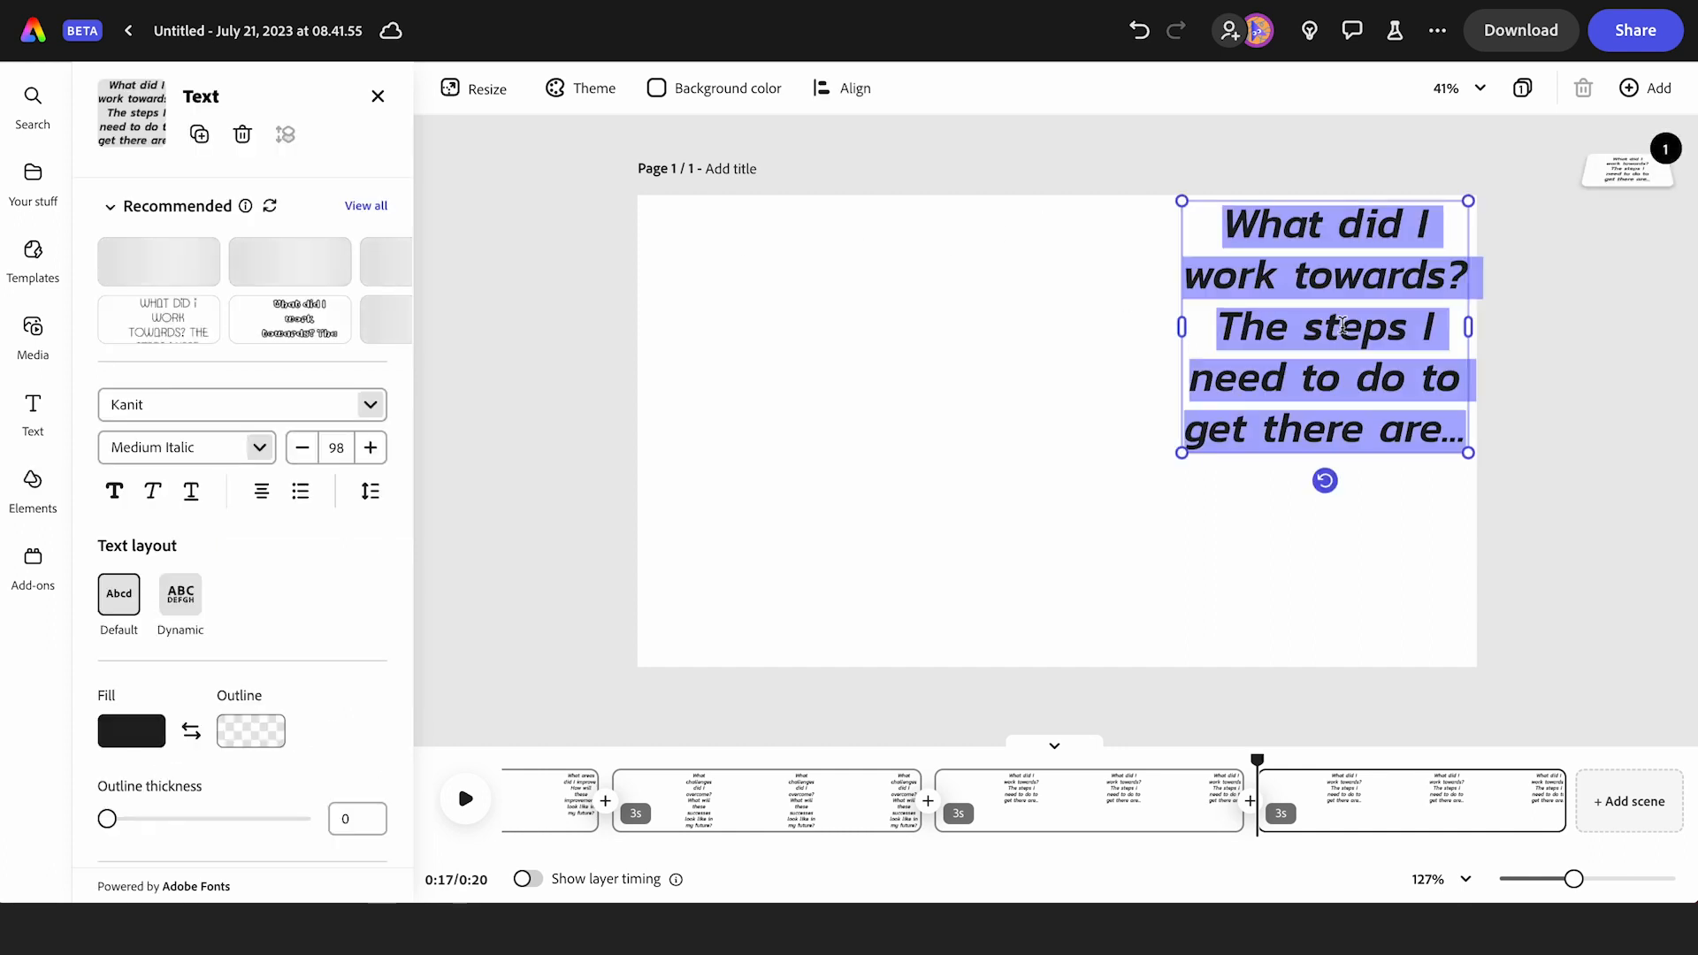
{"action": "type", "text": "To my future self..."}
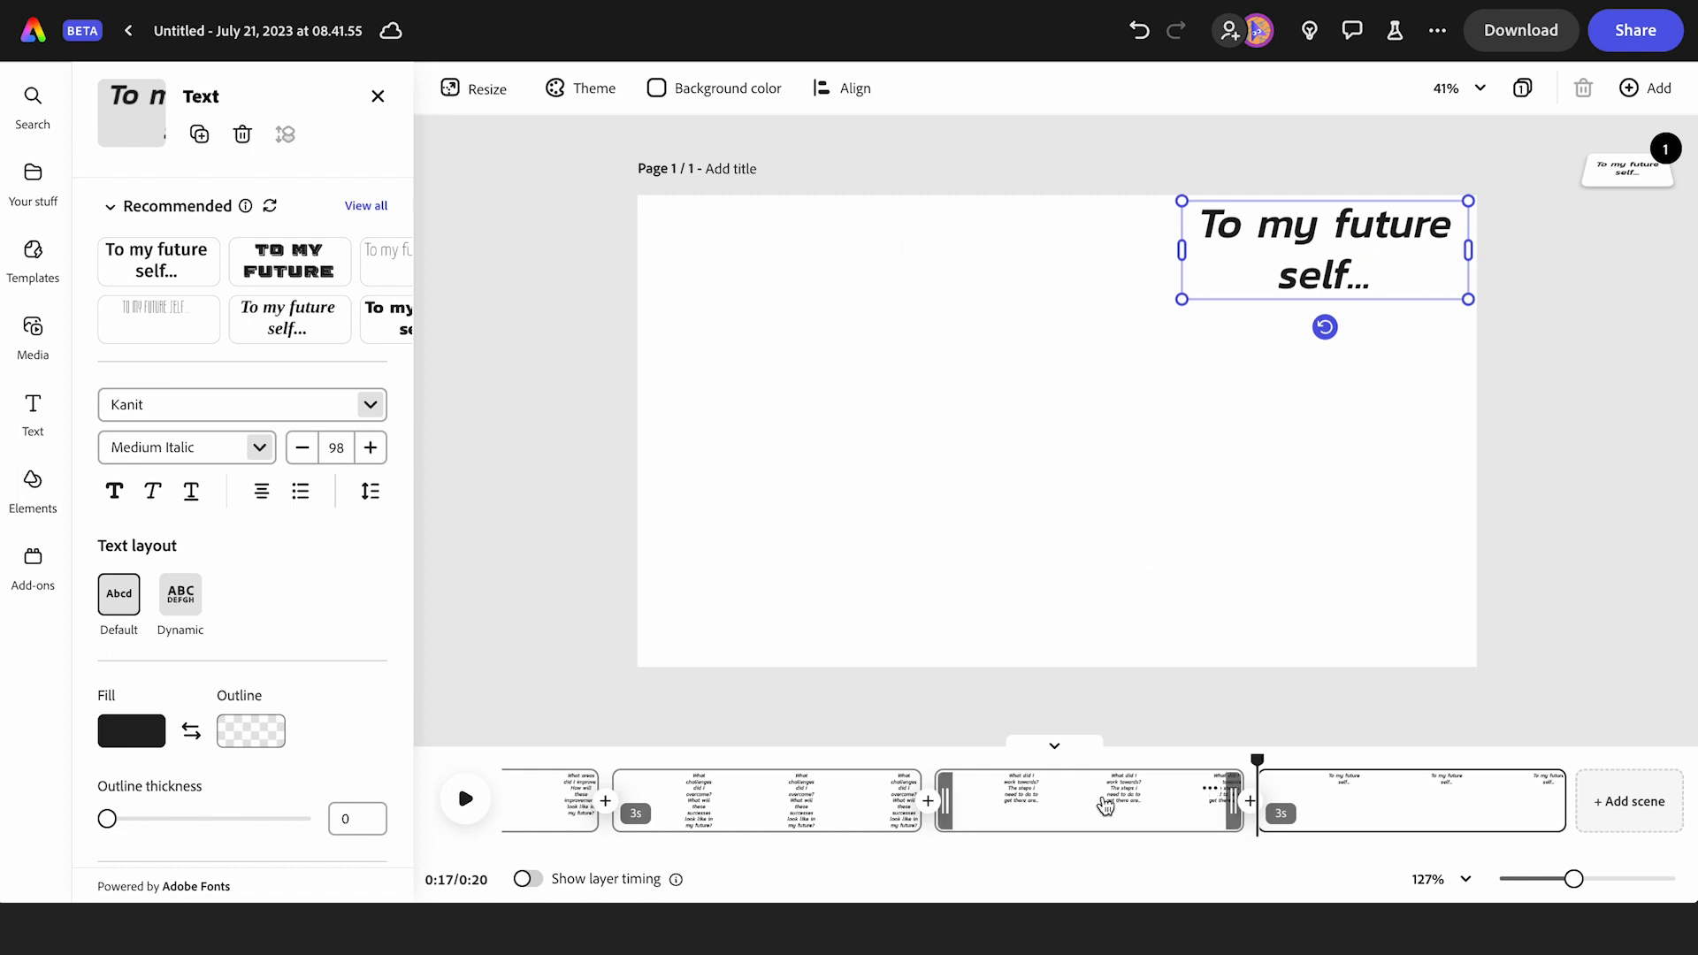
- Return to the second scene, the one with the skills question, in the timeline
{"action": "scroll", "coordinate": [1114, 805], "scroll_direction": "left", "scroll_amount": 5}
{"action": "scroll", "coordinate": [1117, 804], "scroll_direction": "left", "scroll_amount": 10}
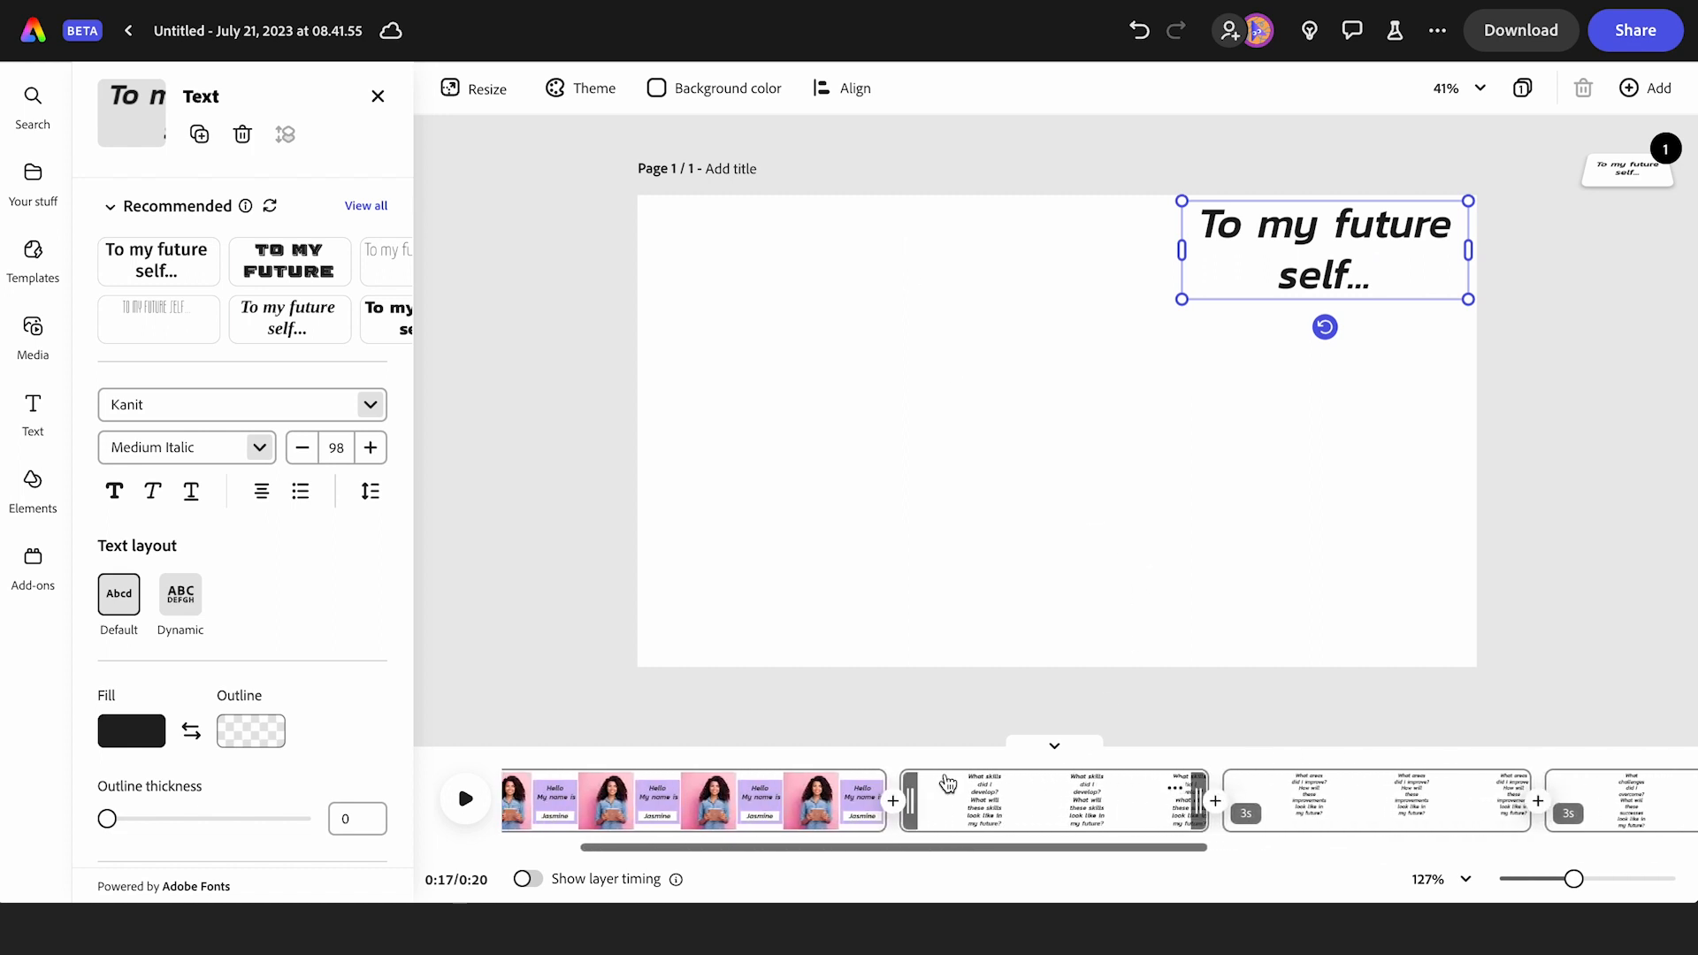
{"action": "left_click", "coordinate": [699, 801]}
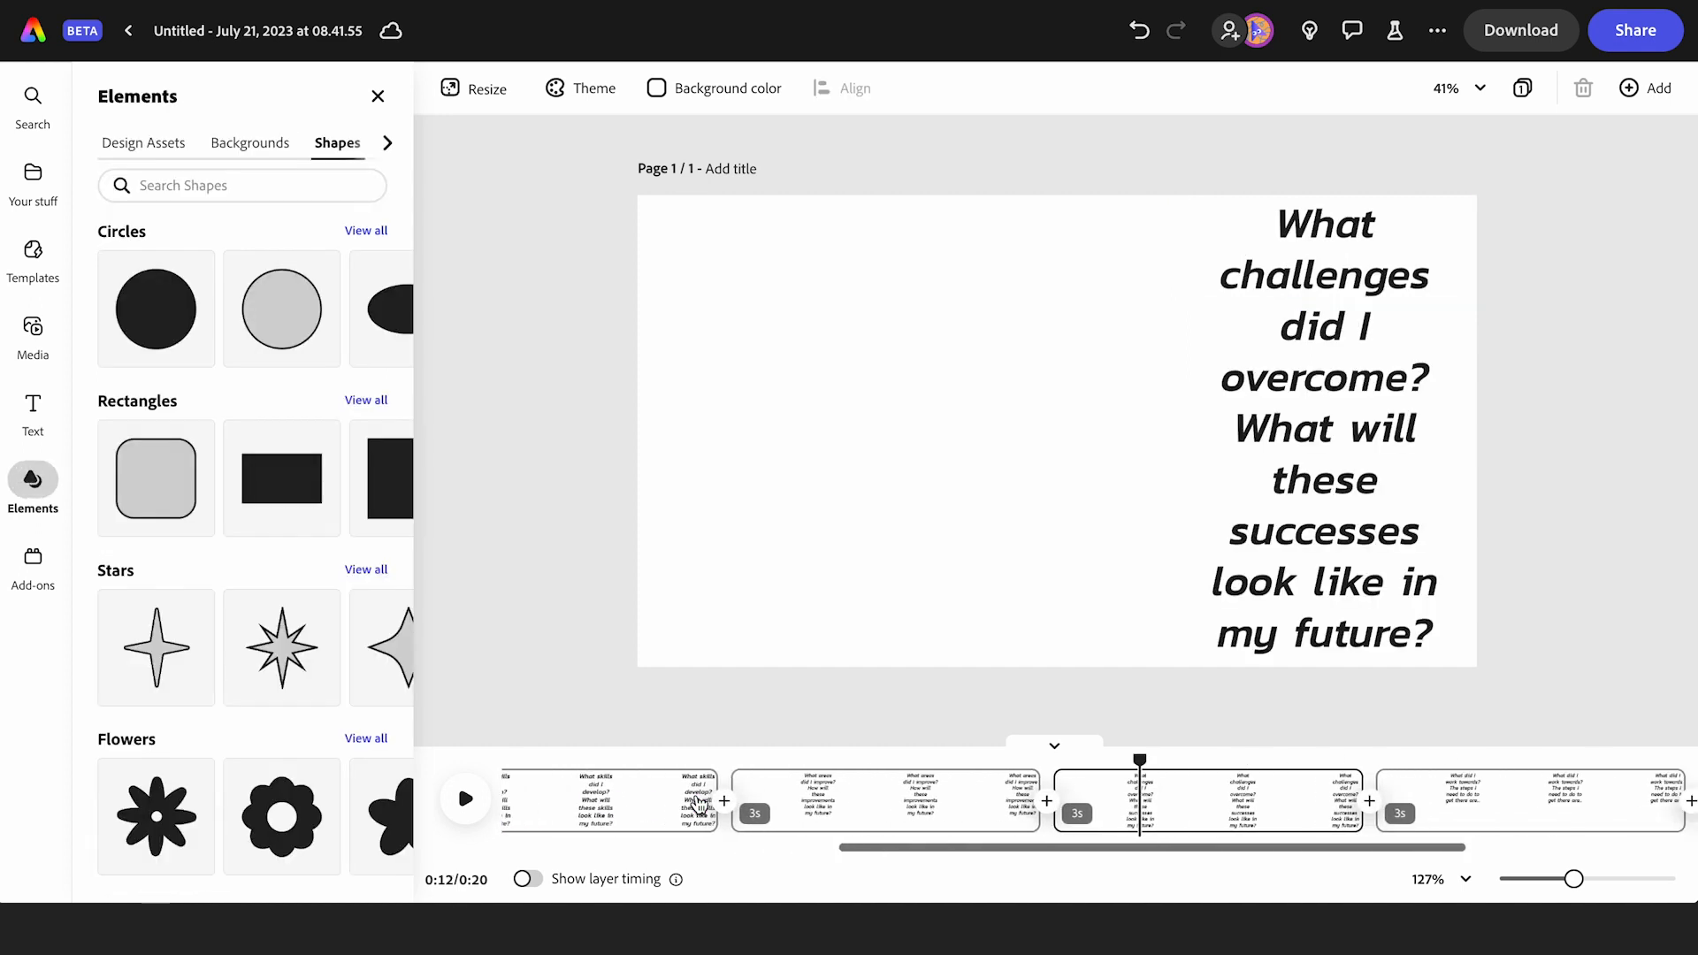
{"action": "scroll", "coordinate": [587, 780], "scroll_direction": "left", "scroll_amount": 5}
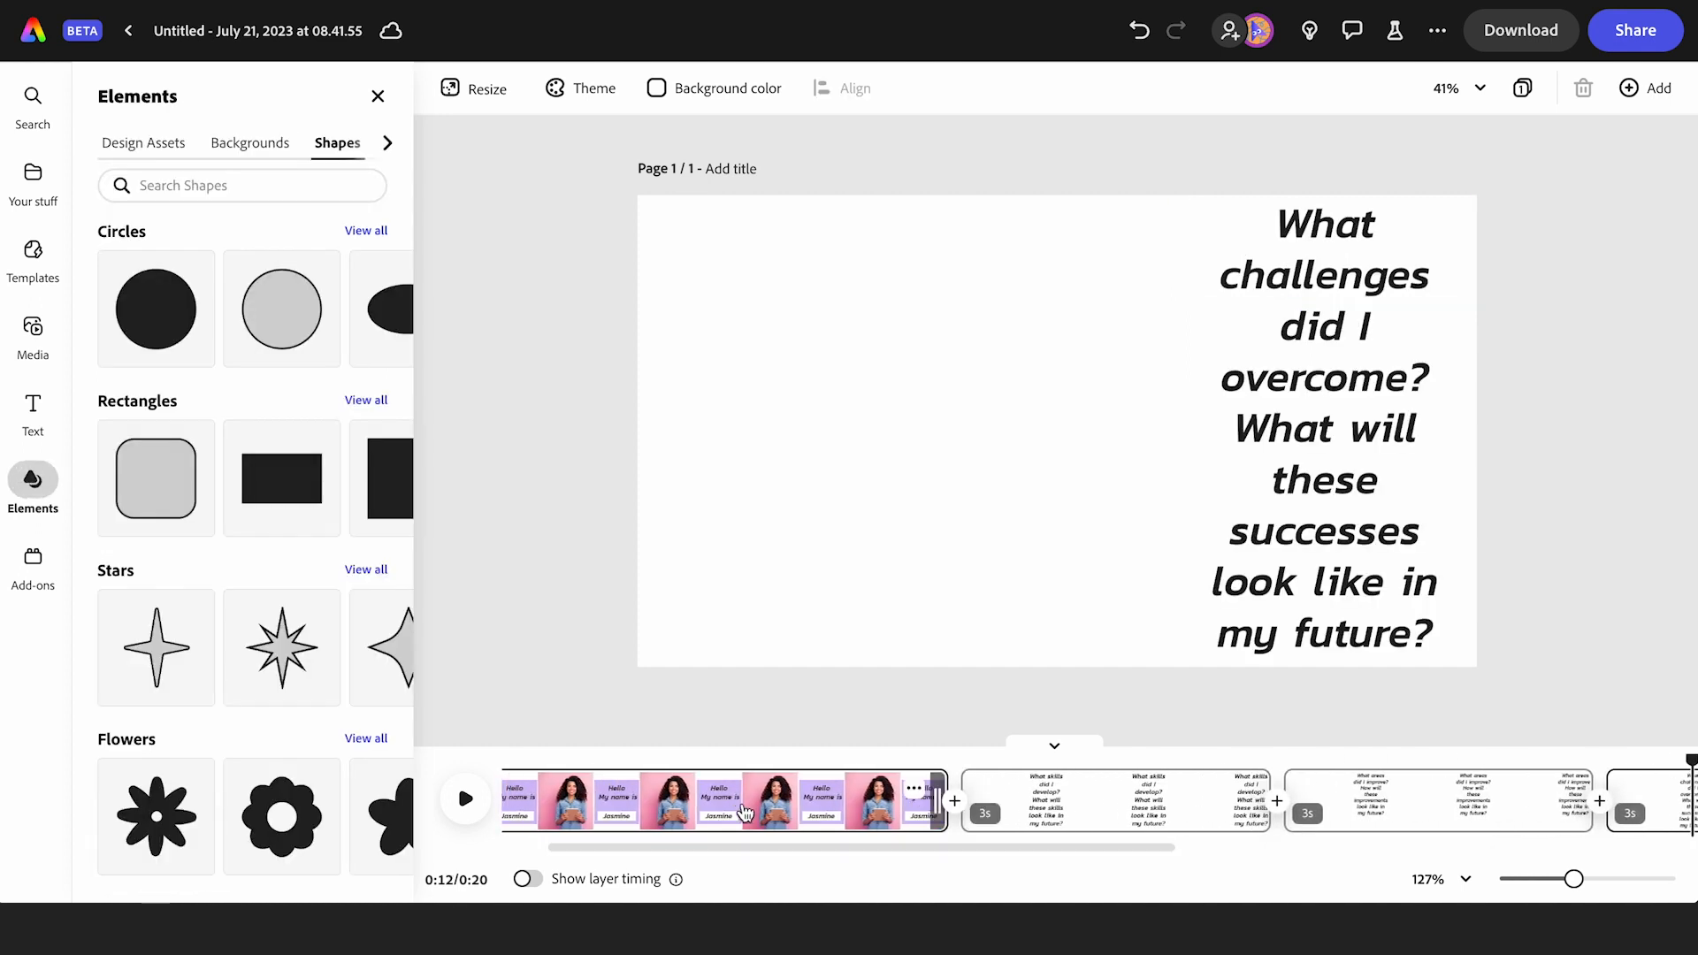
{"action": "left_click", "coordinate": [746, 806]}
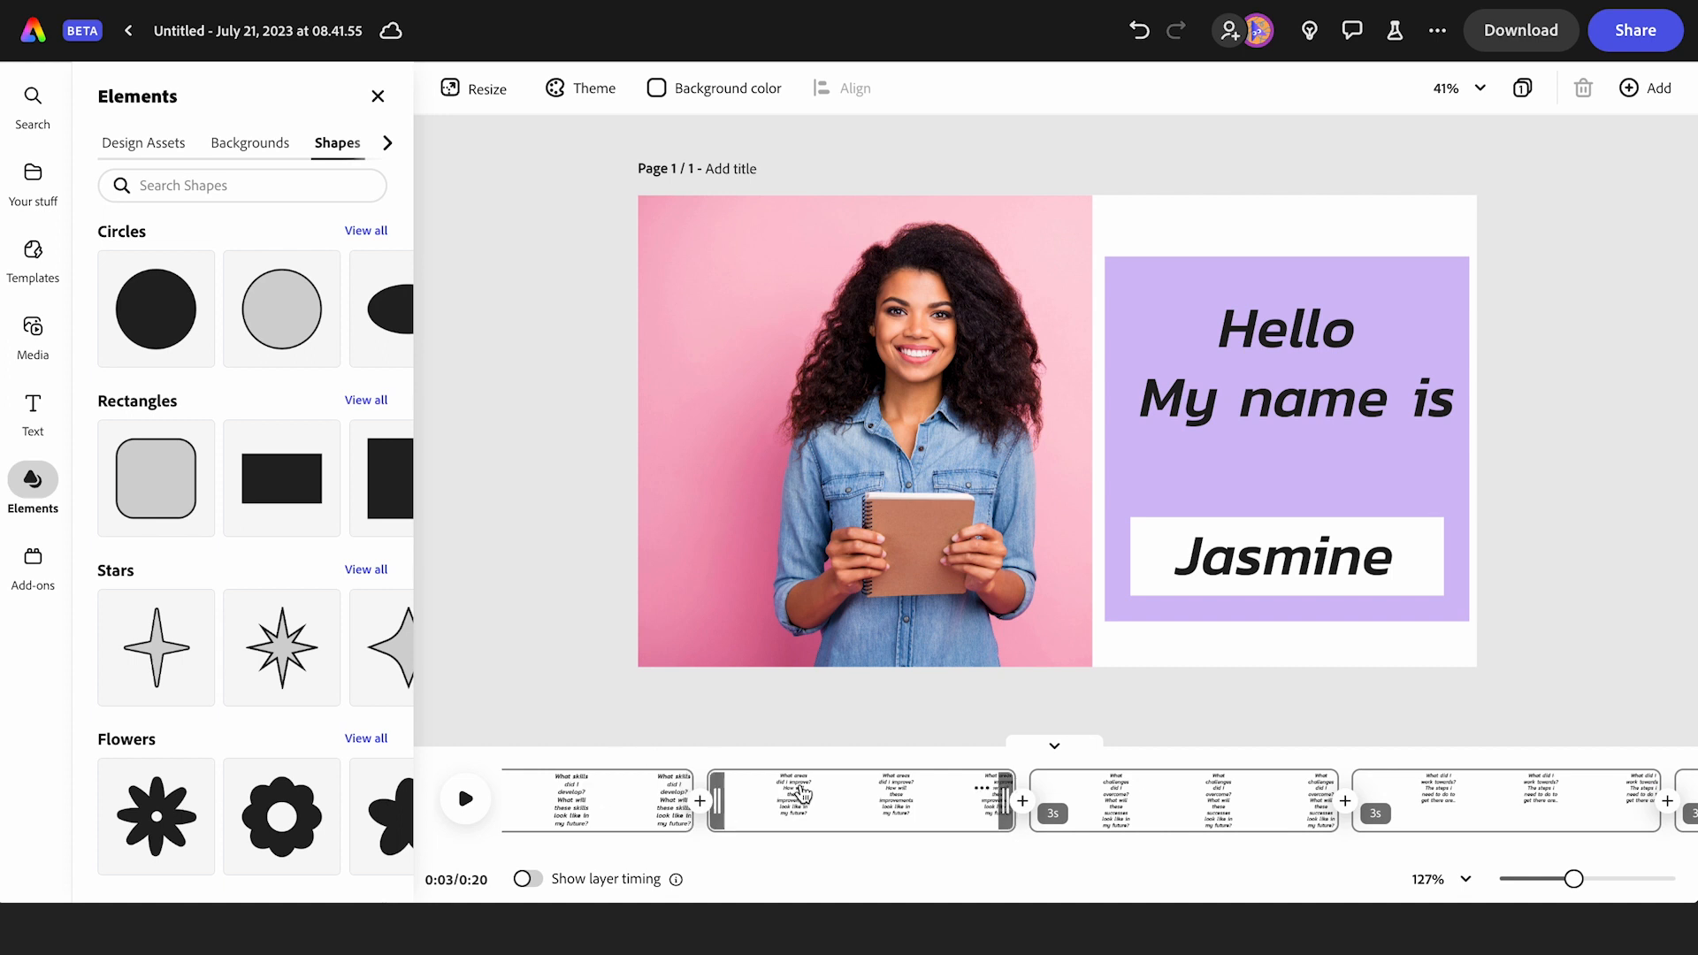
{"action": "scroll", "coordinate": [752, 791], "scroll_direction": "left", "scroll_amount": 3}
{"action": "scroll", "coordinate": [756, 778], "scroll_direction": "left", "scroll_amount": 1}
{"action": "left_click", "coordinate": [740, 762]}
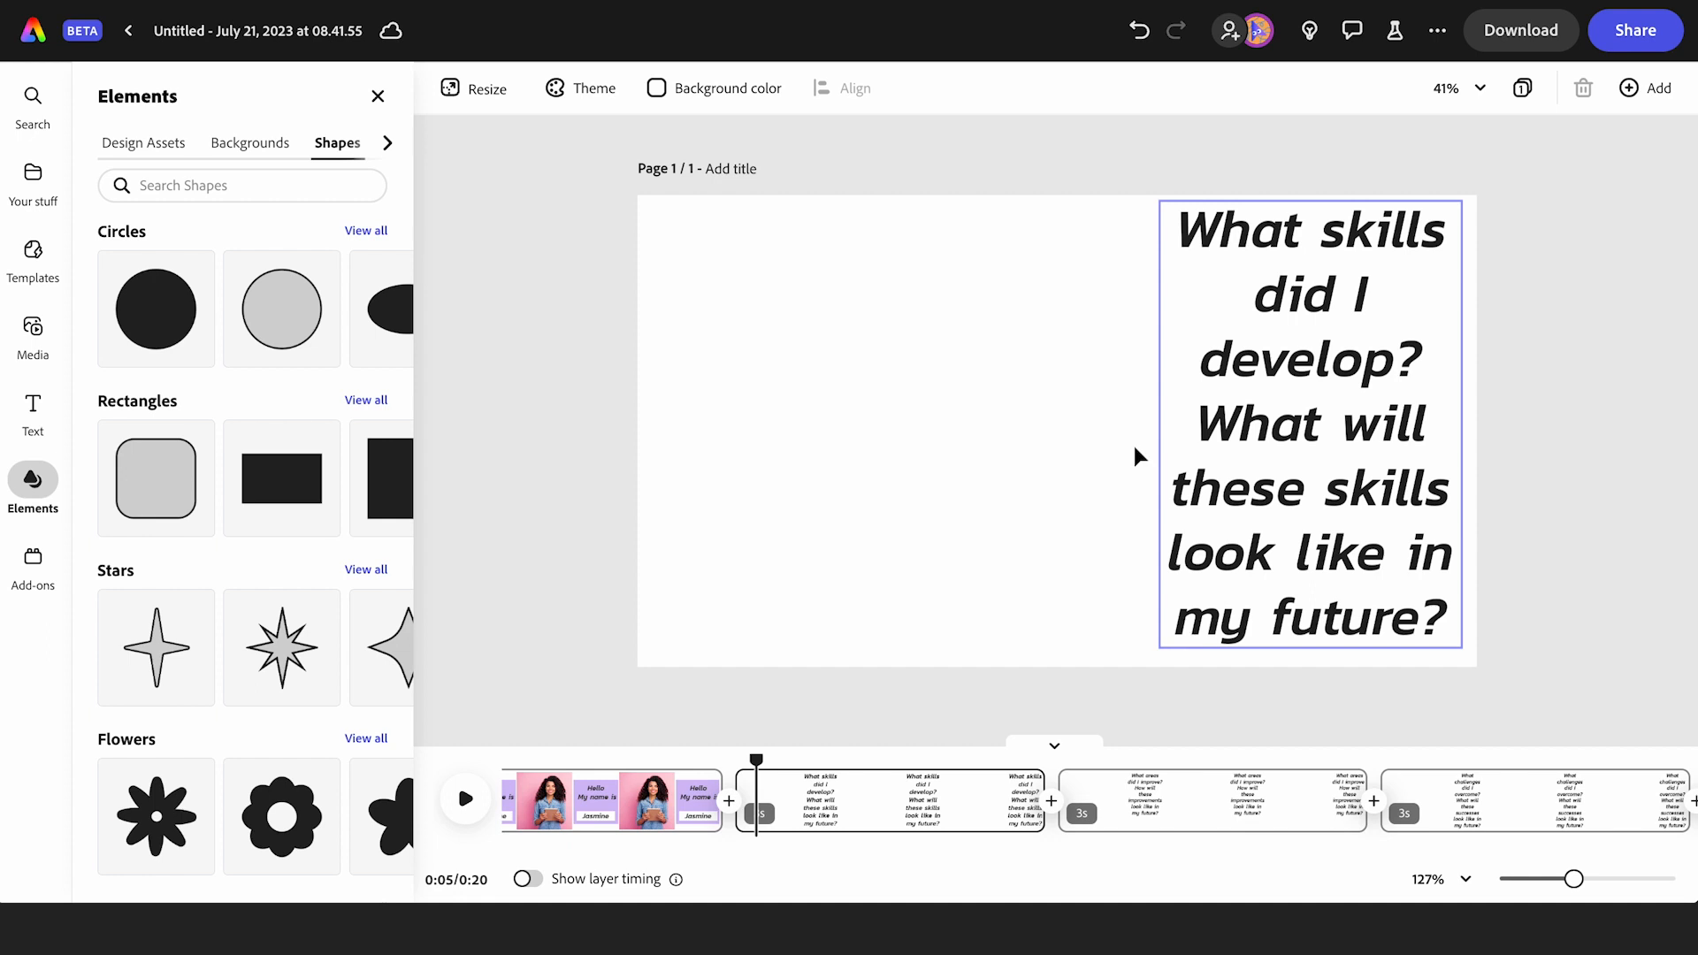
- Search the stock photos for "research" and add the keyboard with magnifying glass photo to the skills scene
{"action": "left_click", "coordinate": [378, 95]}
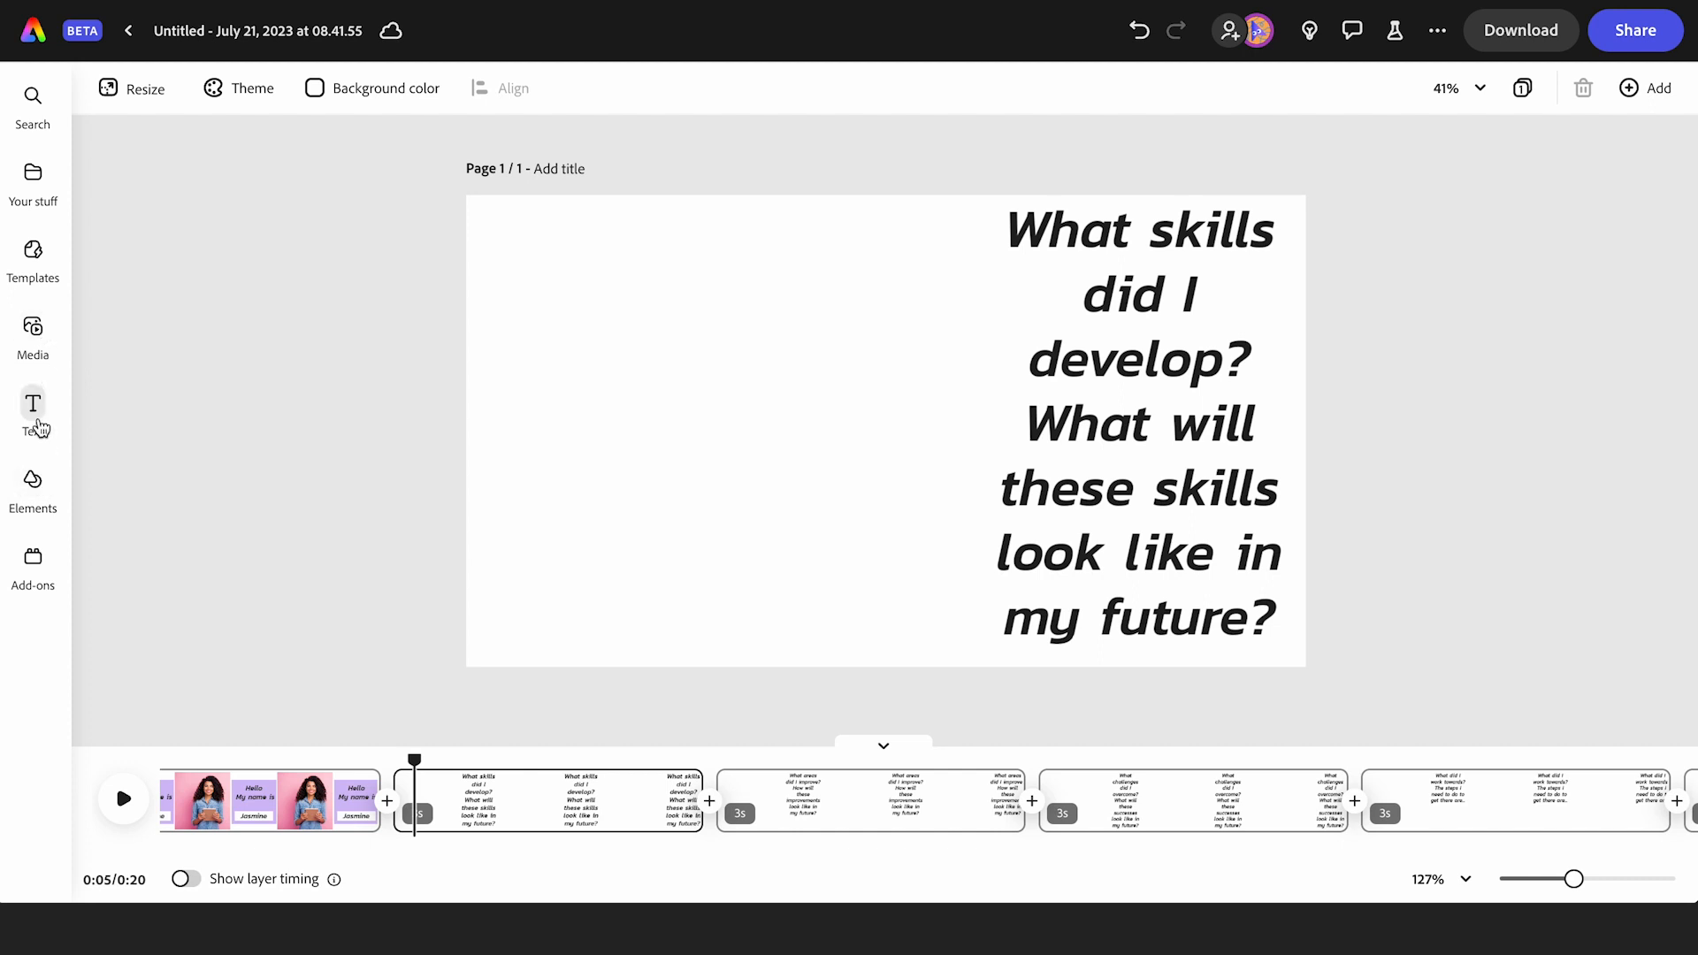
{"action": "left_click", "coordinate": [36, 344]}
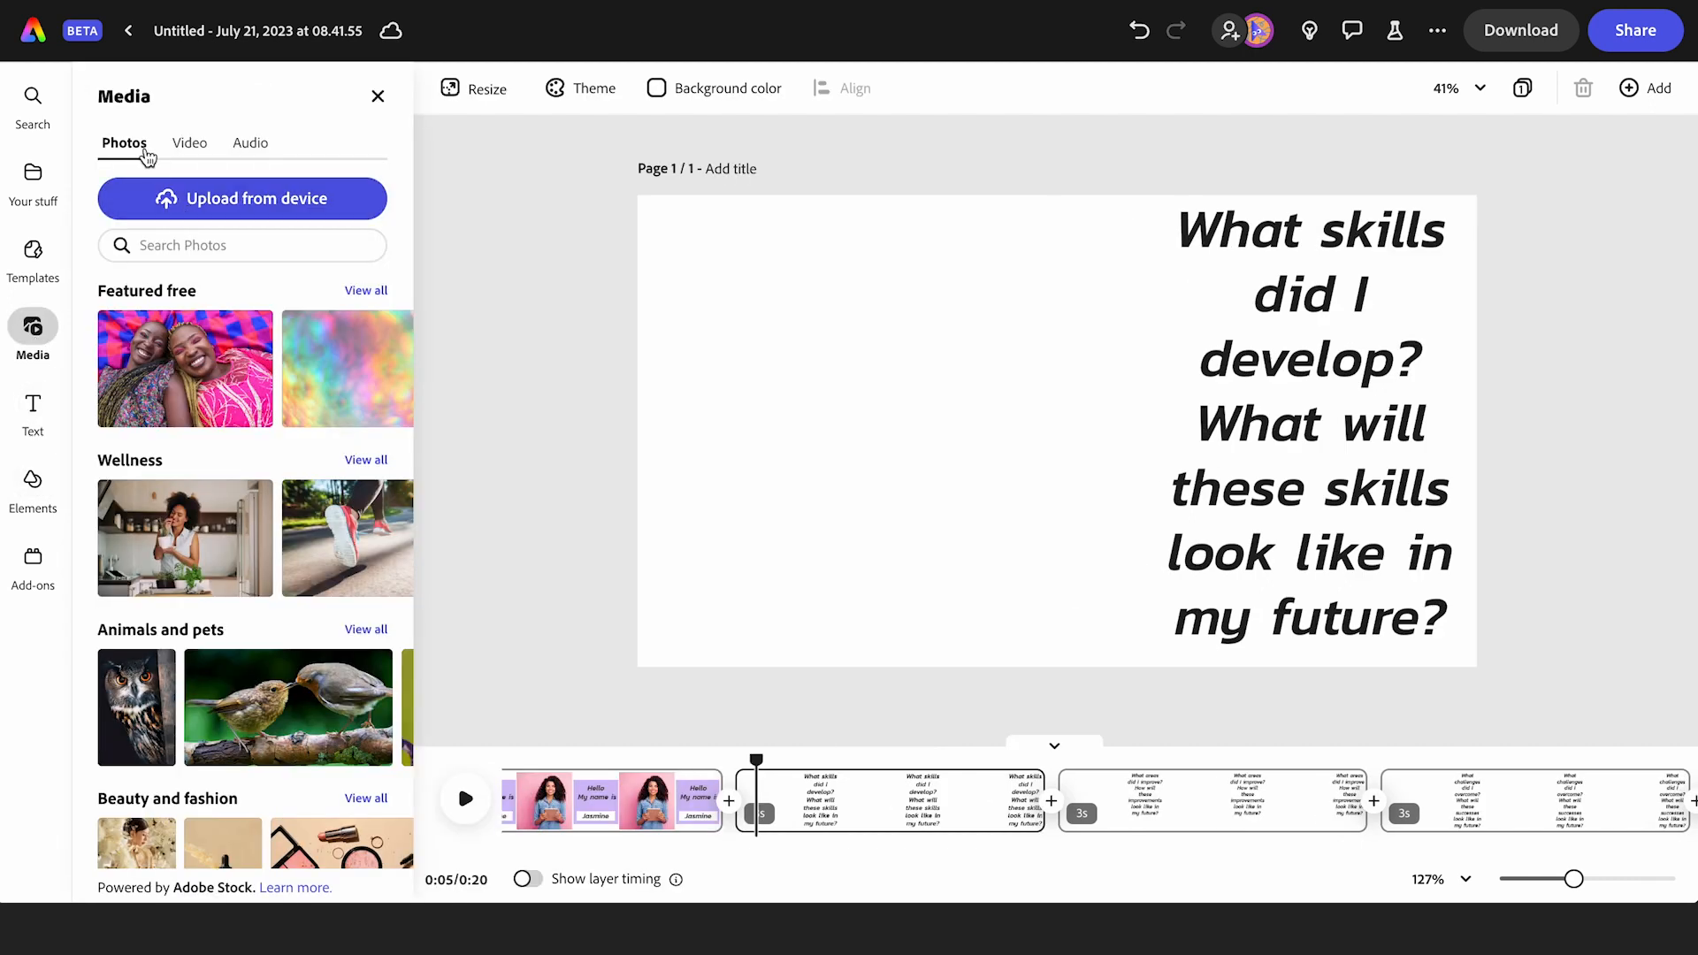
{"action": "left_click", "coordinate": [163, 231]}
{"action": "type", "text": "re"}
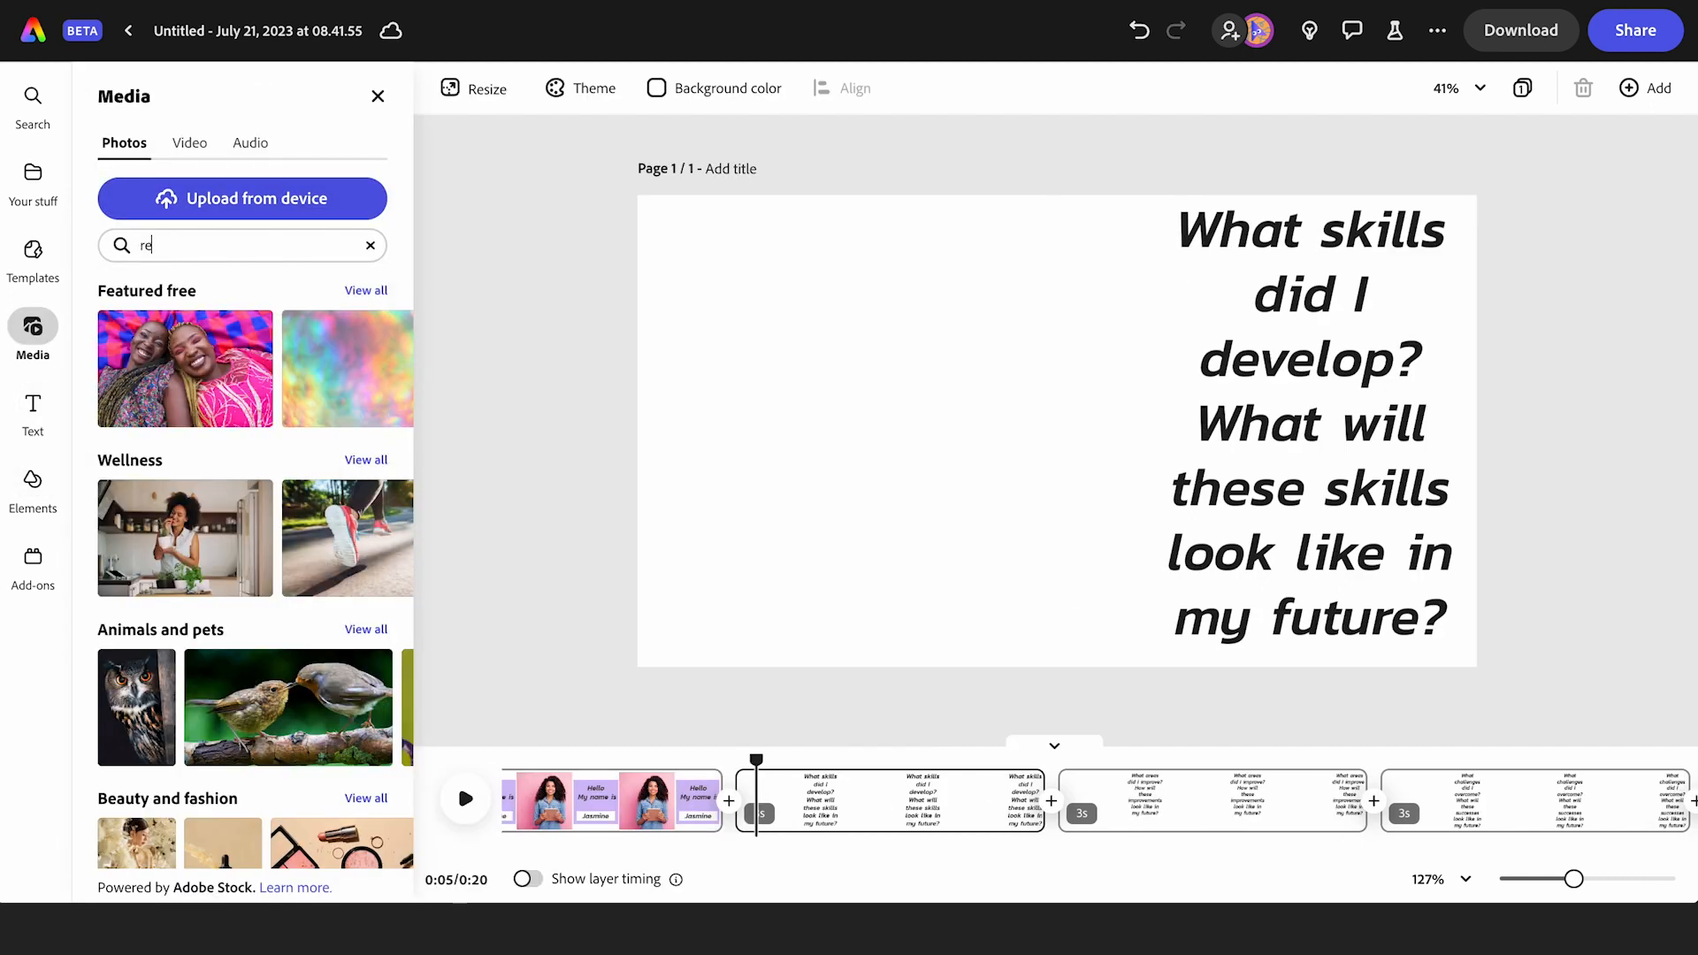
{"action": "type", "text": "sear"}
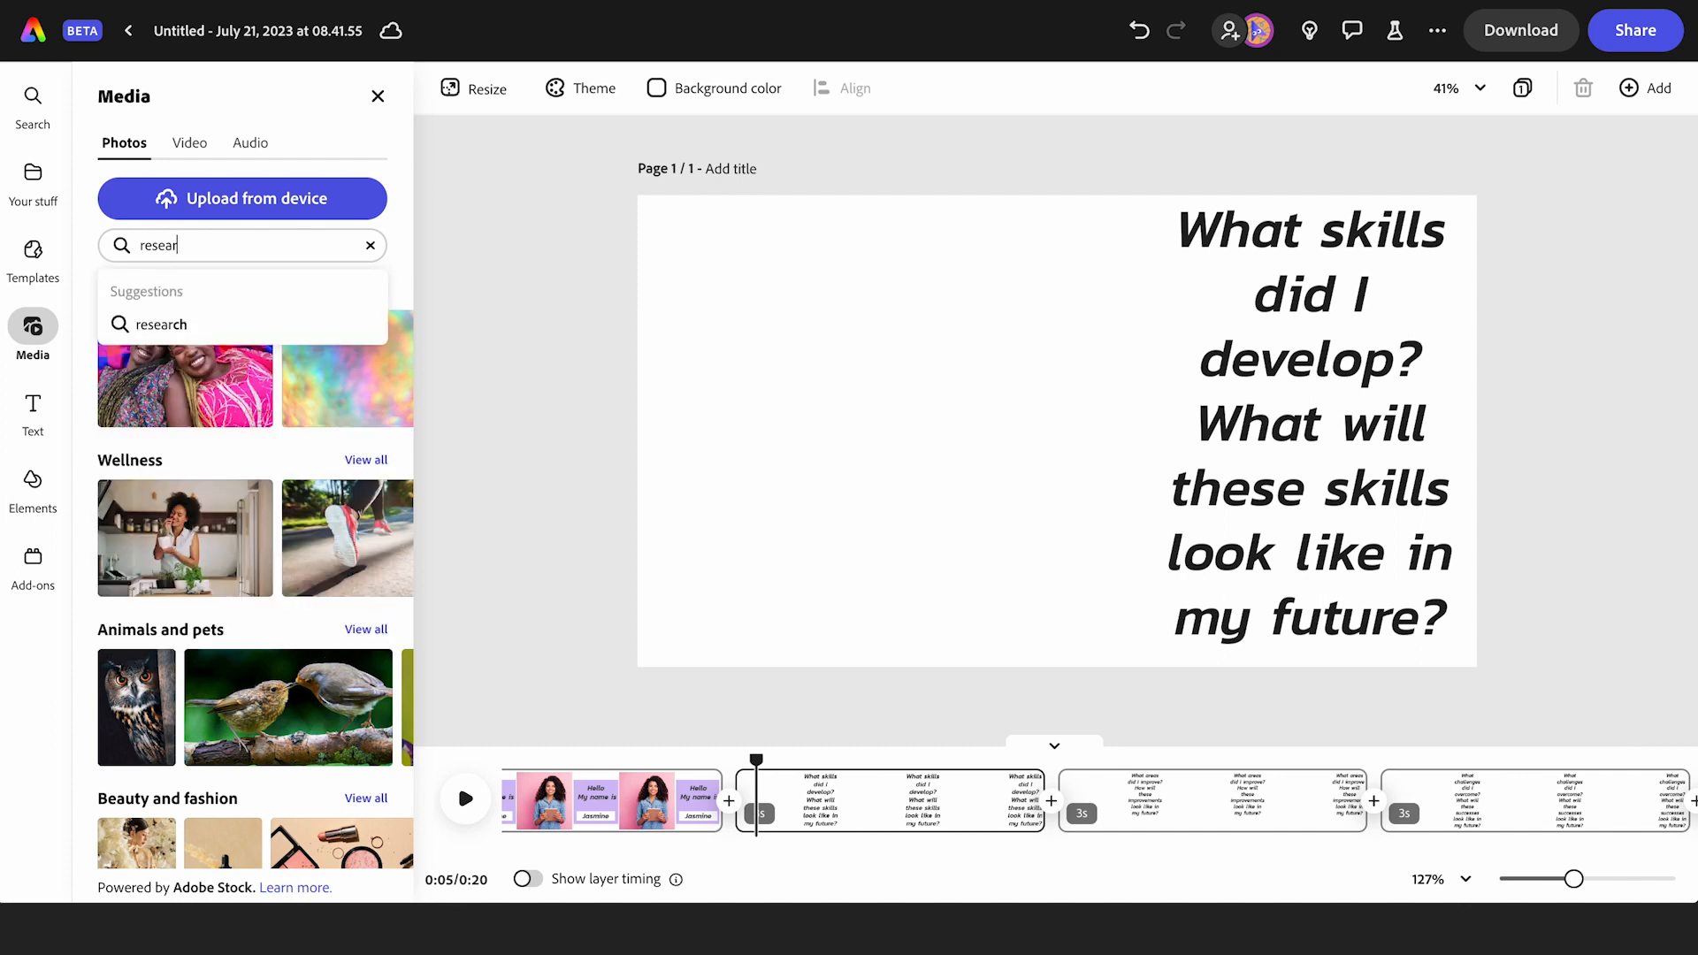
{"action": "type", "text": "ch"}
{"action": "key", "text": "Return"}
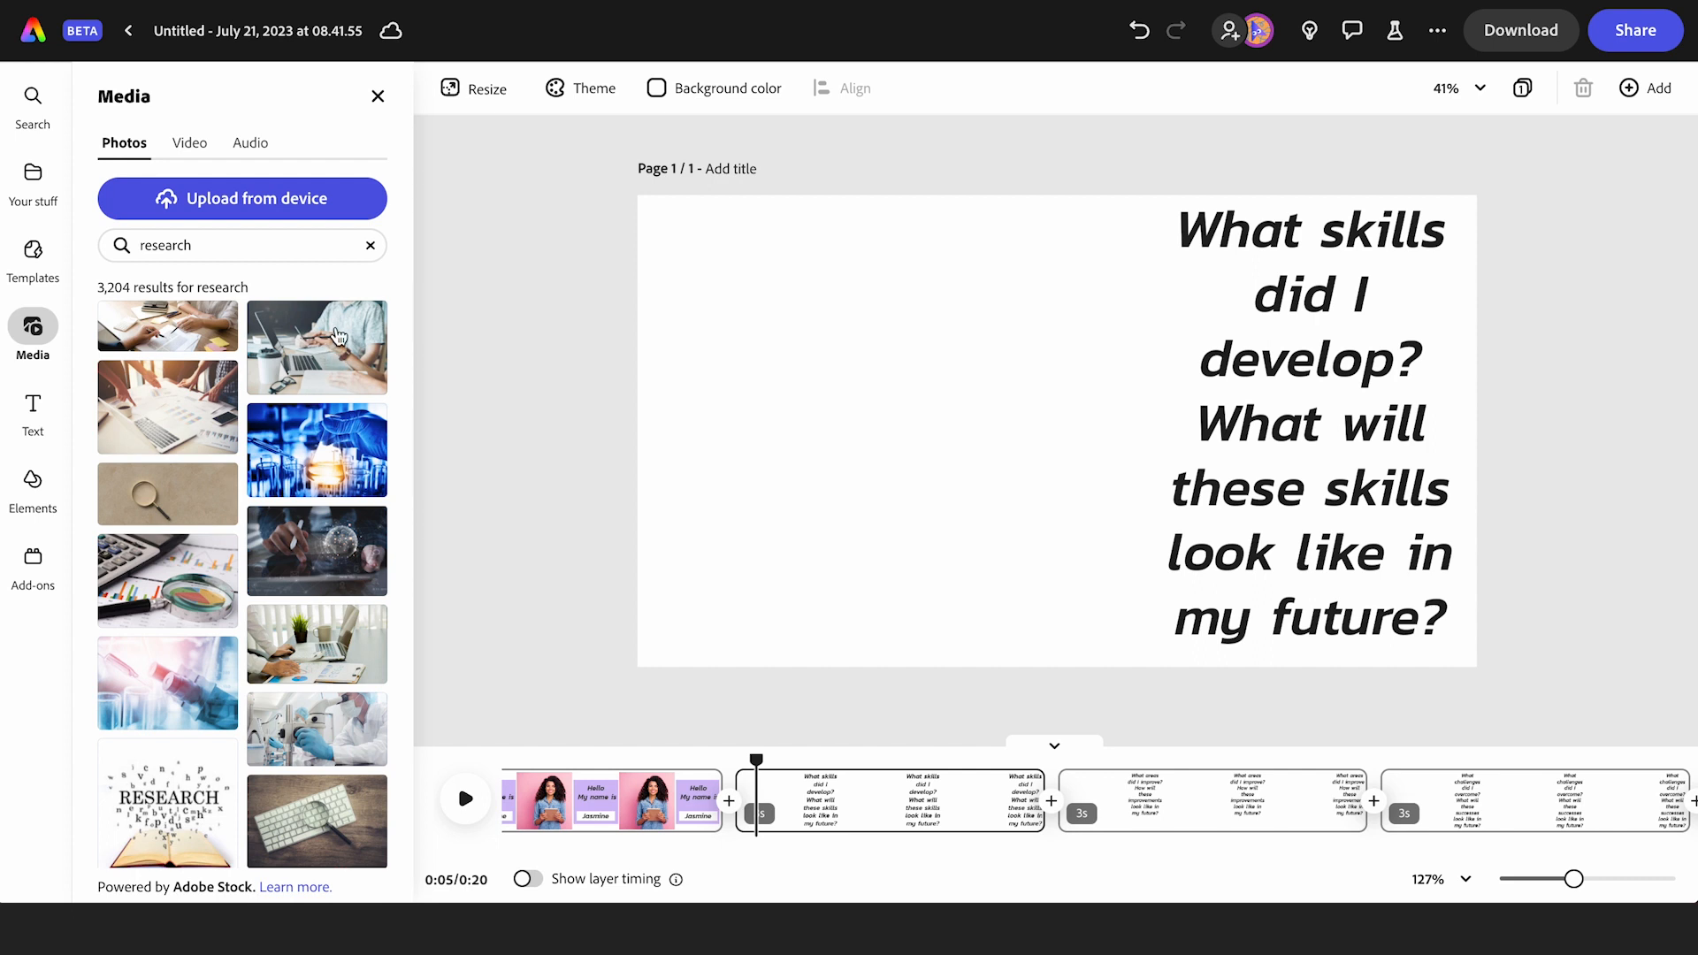
{"action": "left_click", "coordinate": [300, 818]}
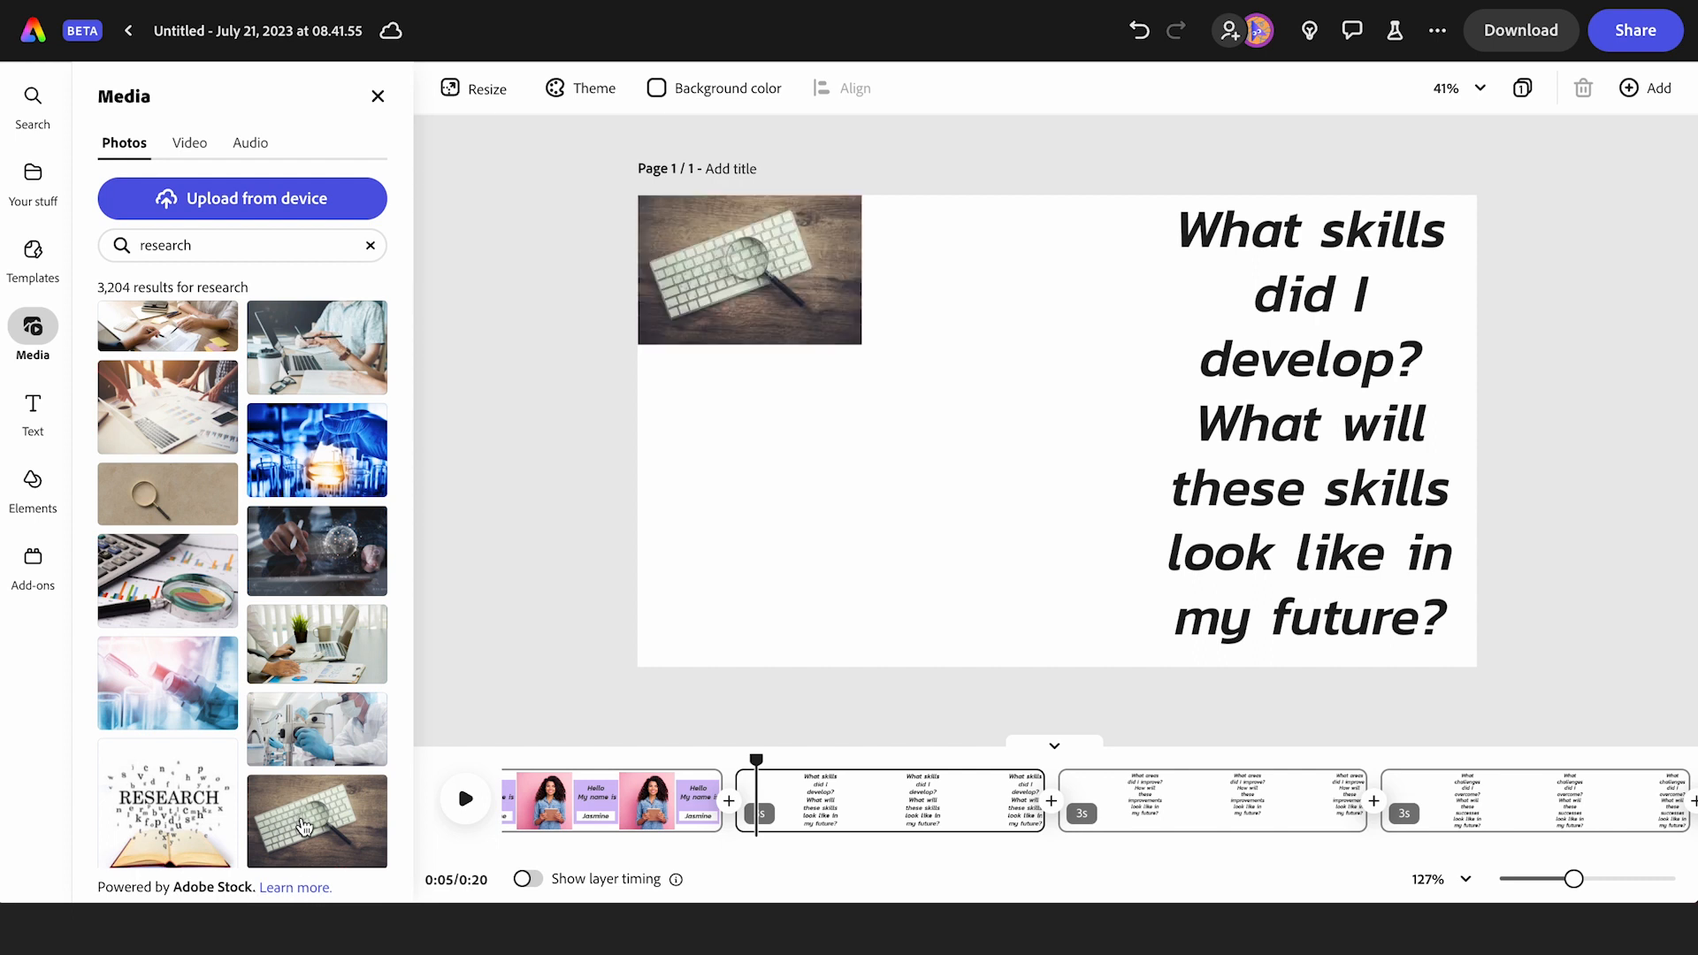
- Enlarge the keyboard photo to nearly the full scene height and crop its width so it ends beside the question text
{"action": "left_click_drag", "start_coordinate": [865, 347], "coordinate": [1337, 662]}
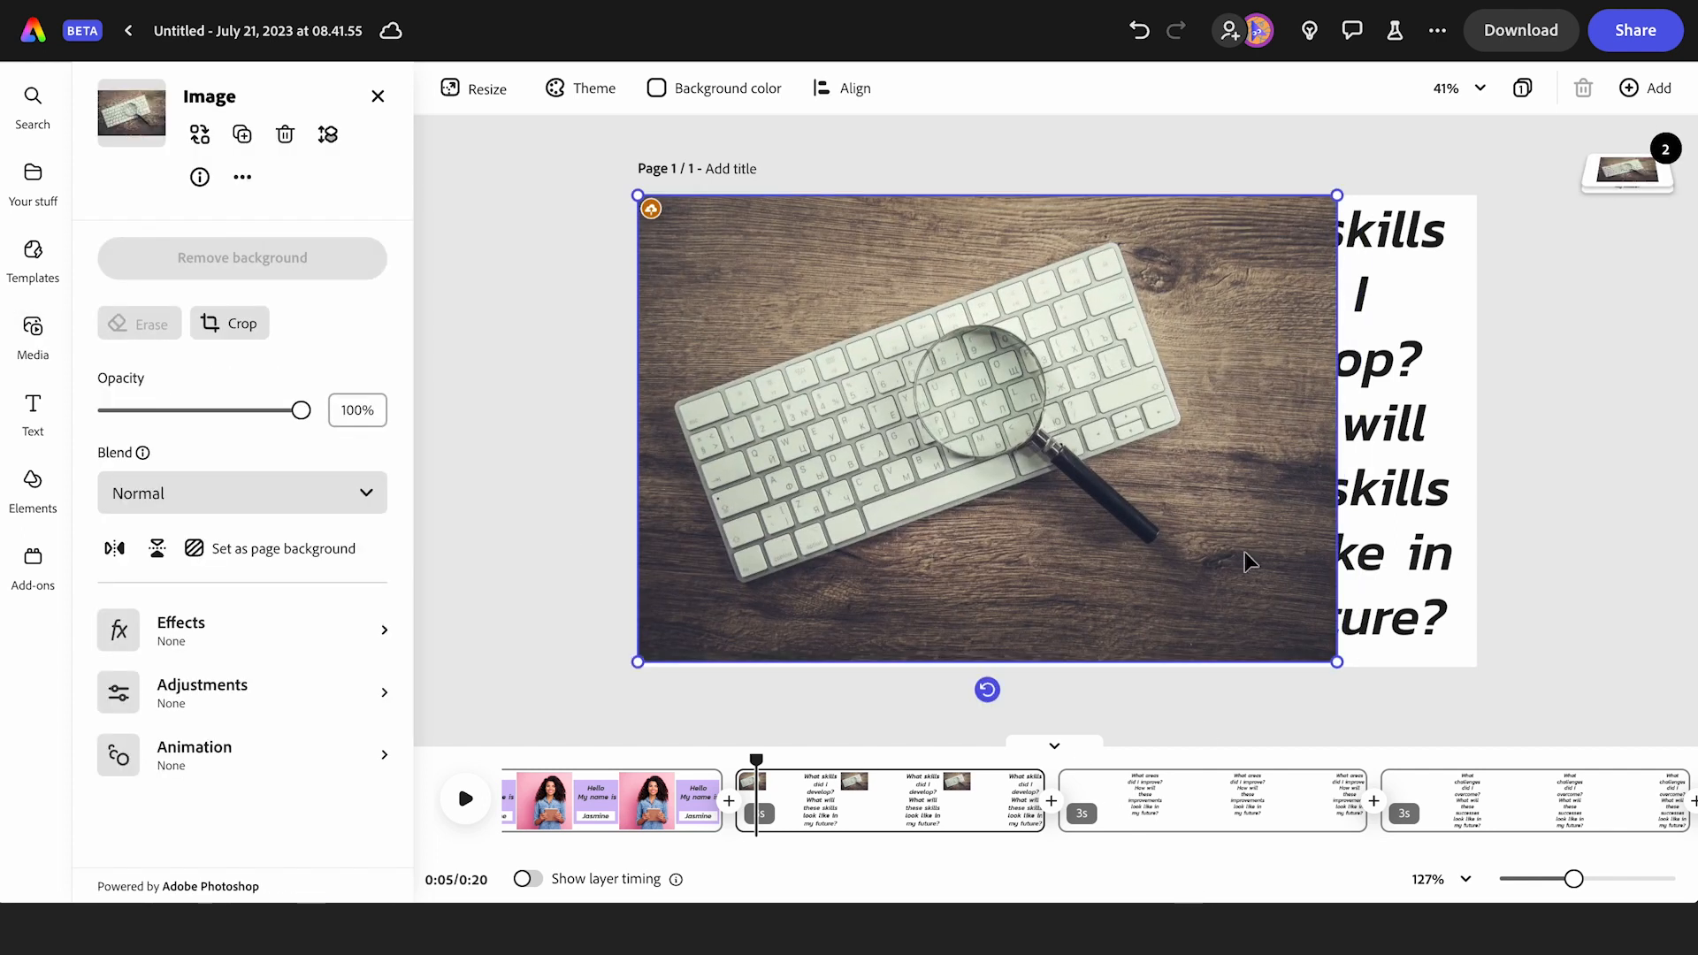
{"action": "left_click", "coordinate": [239, 325]}
{"action": "left_click_drag", "start_coordinate": [1337, 195], "coordinate": [1146, 196]}
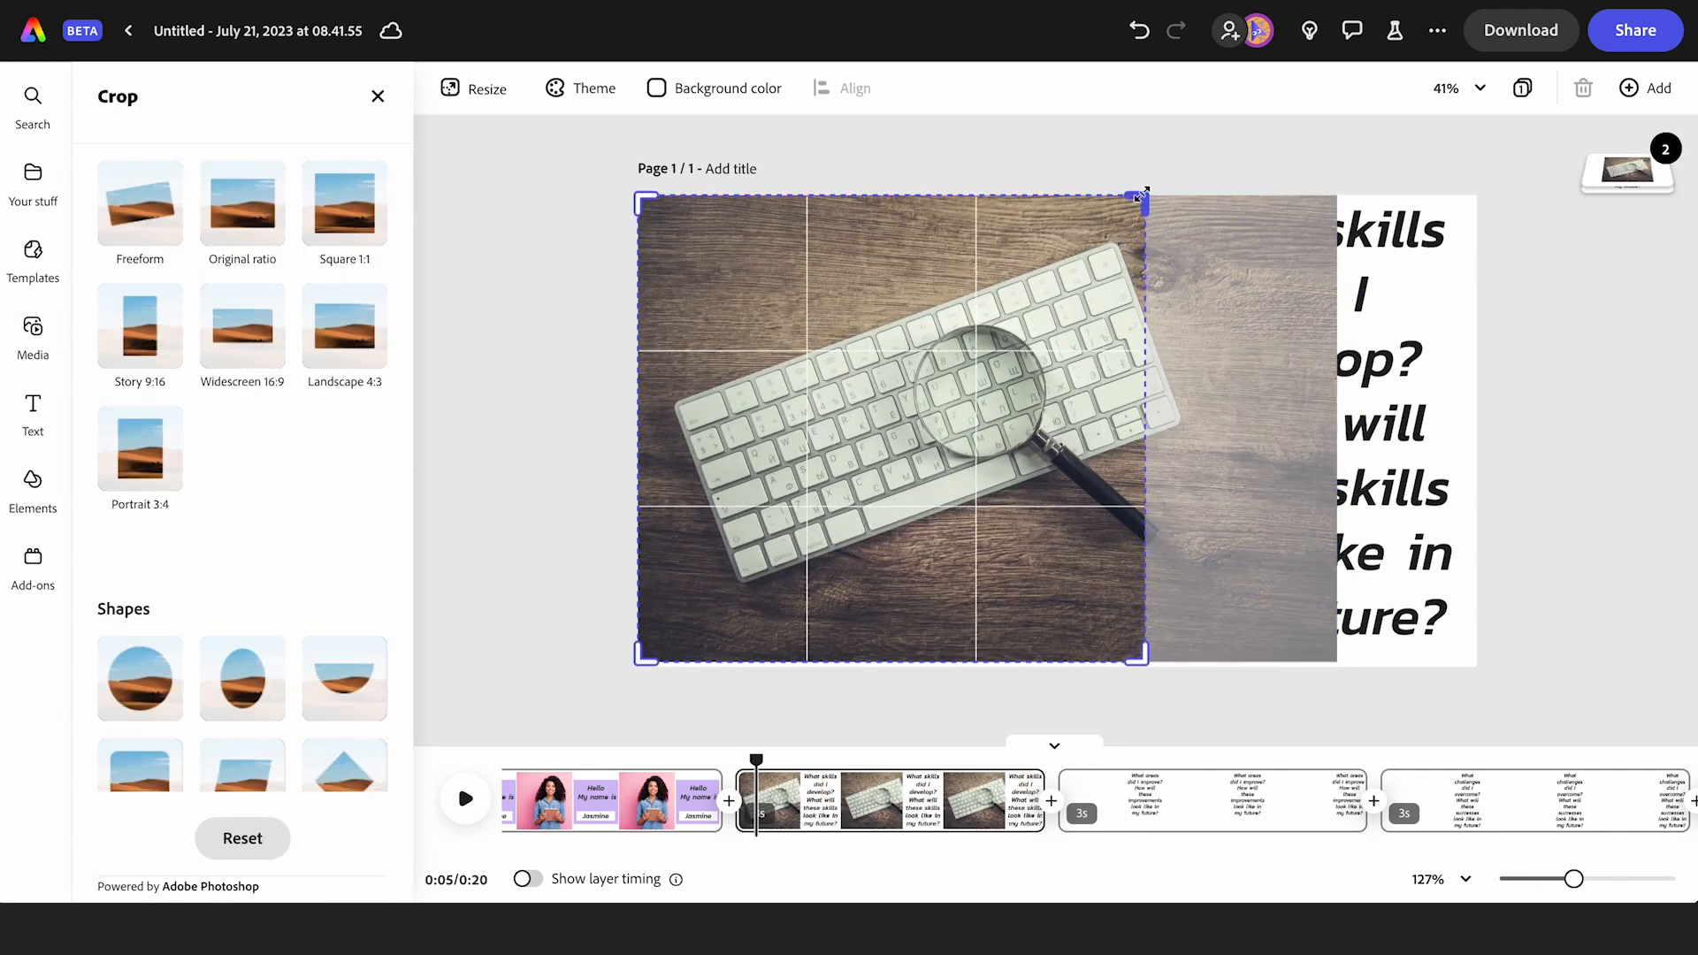
{"action": "left_click", "coordinate": [1155, 156]}
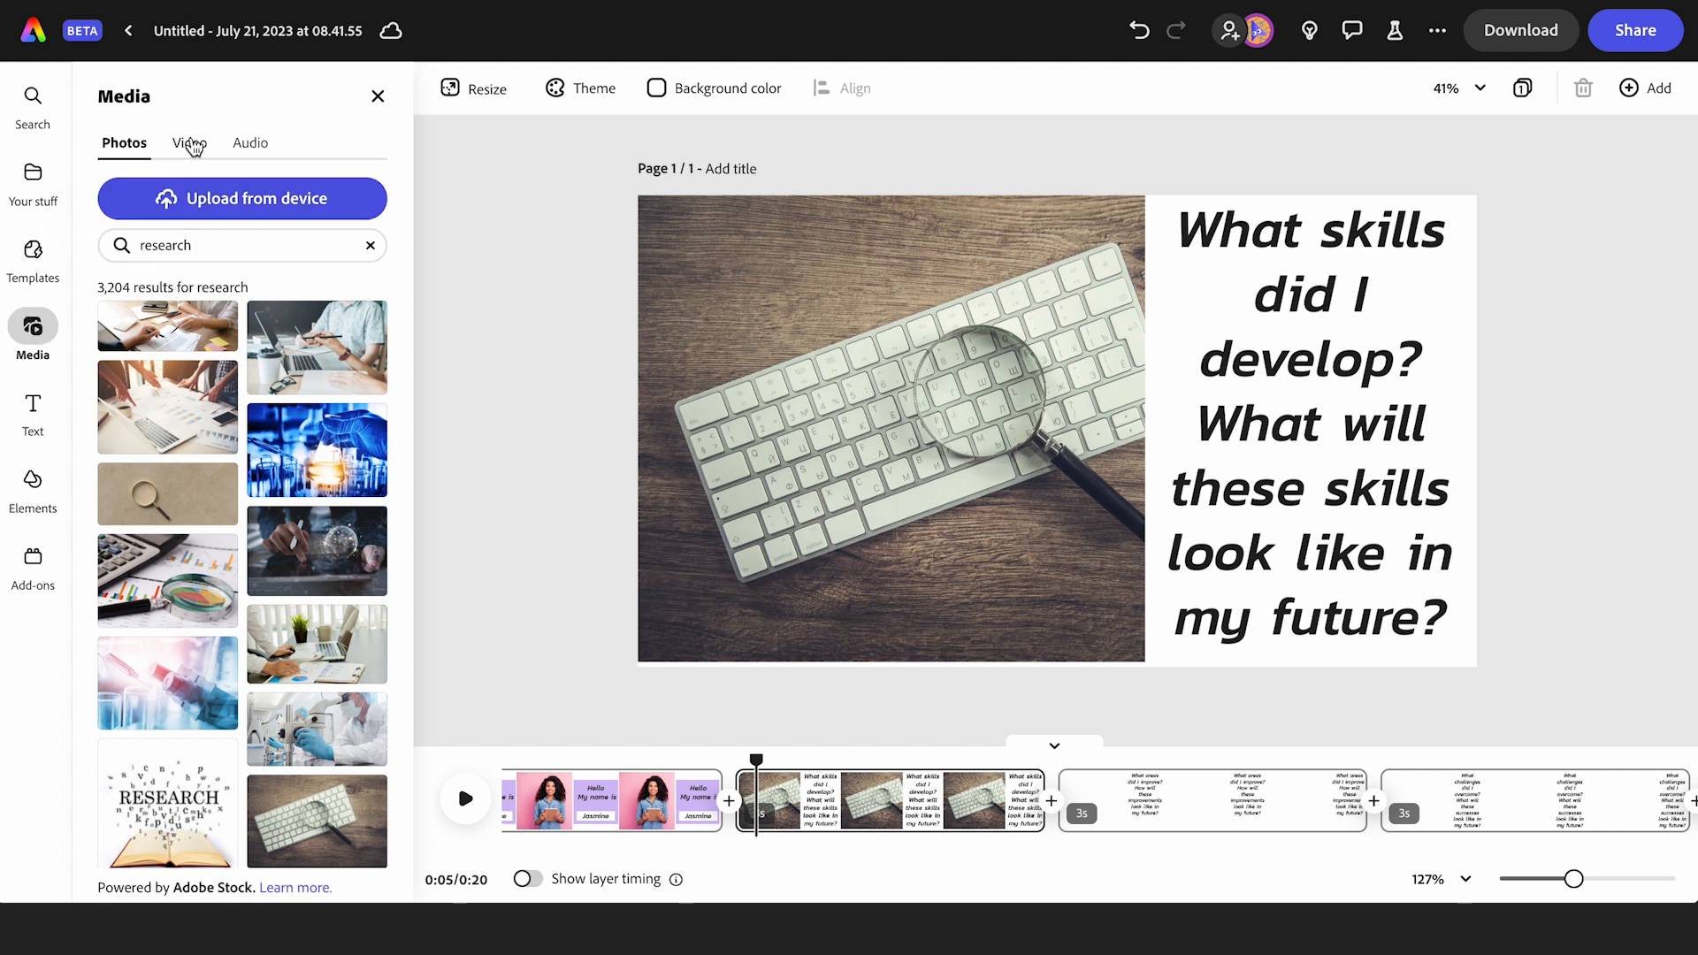
- Add the 15 s code windows clip from the "research" stock videos and move it over the magnifying glass
{"action": "left_click", "coordinate": [189, 144]}
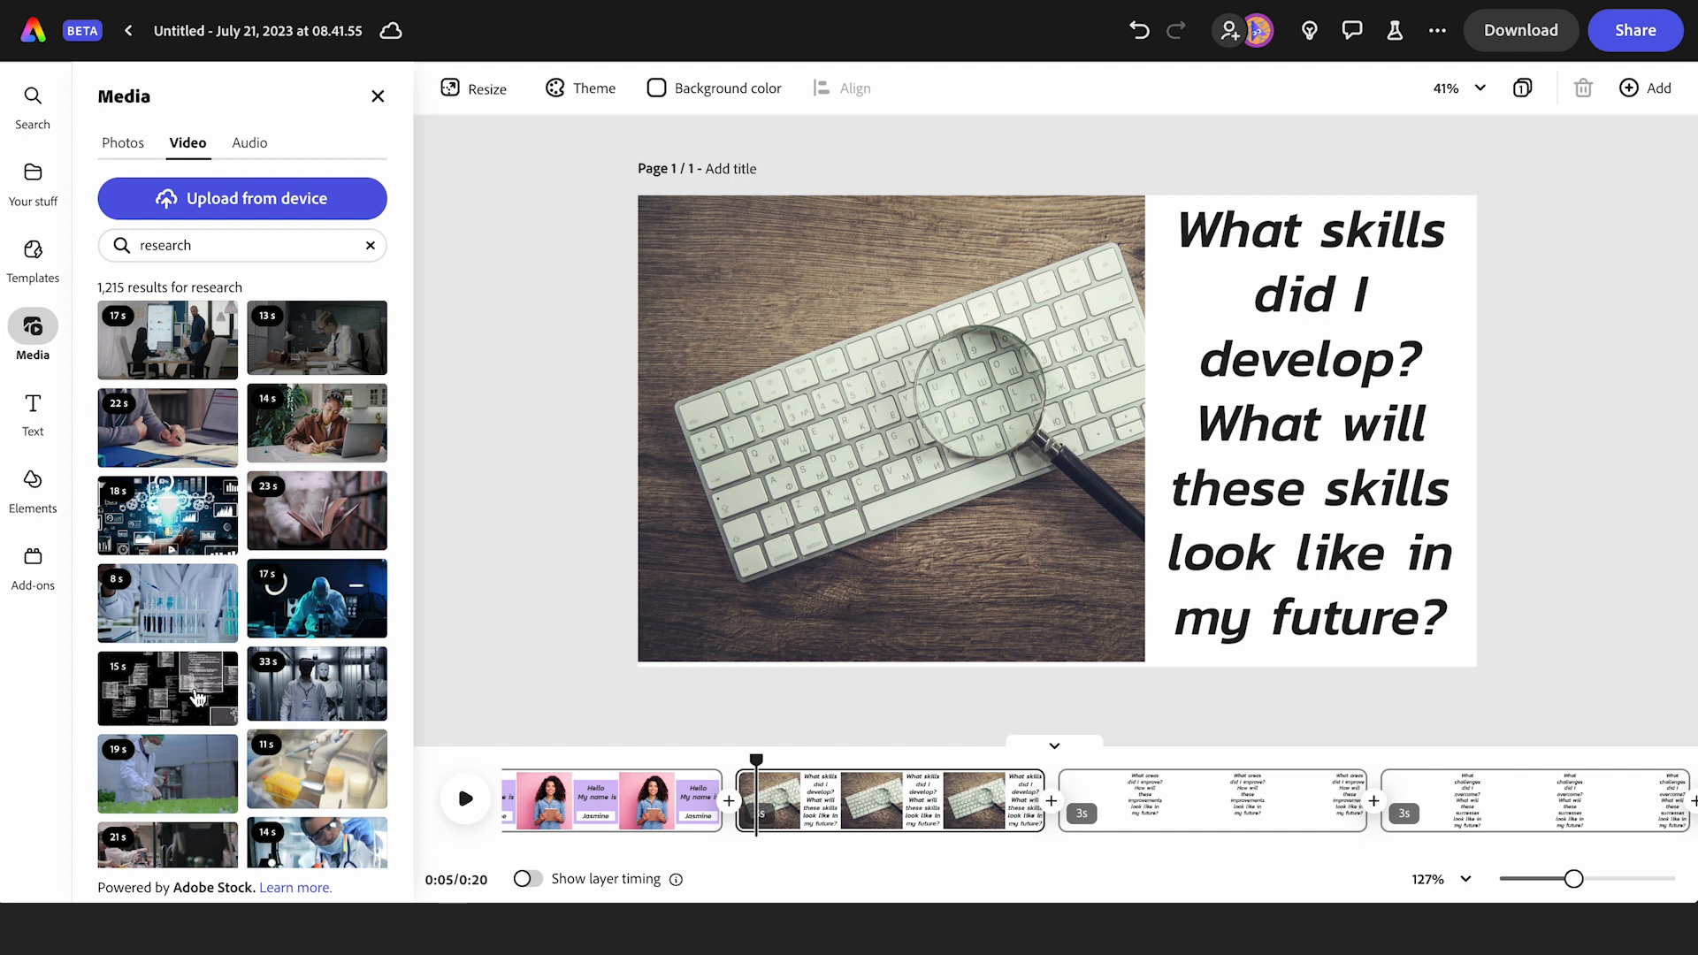
{"action": "left_click", "coordinate": [198, 699]}
{"action": "left_click_drag", "start_coordinate": [769, 269], "coordinate": [1006, 405]}
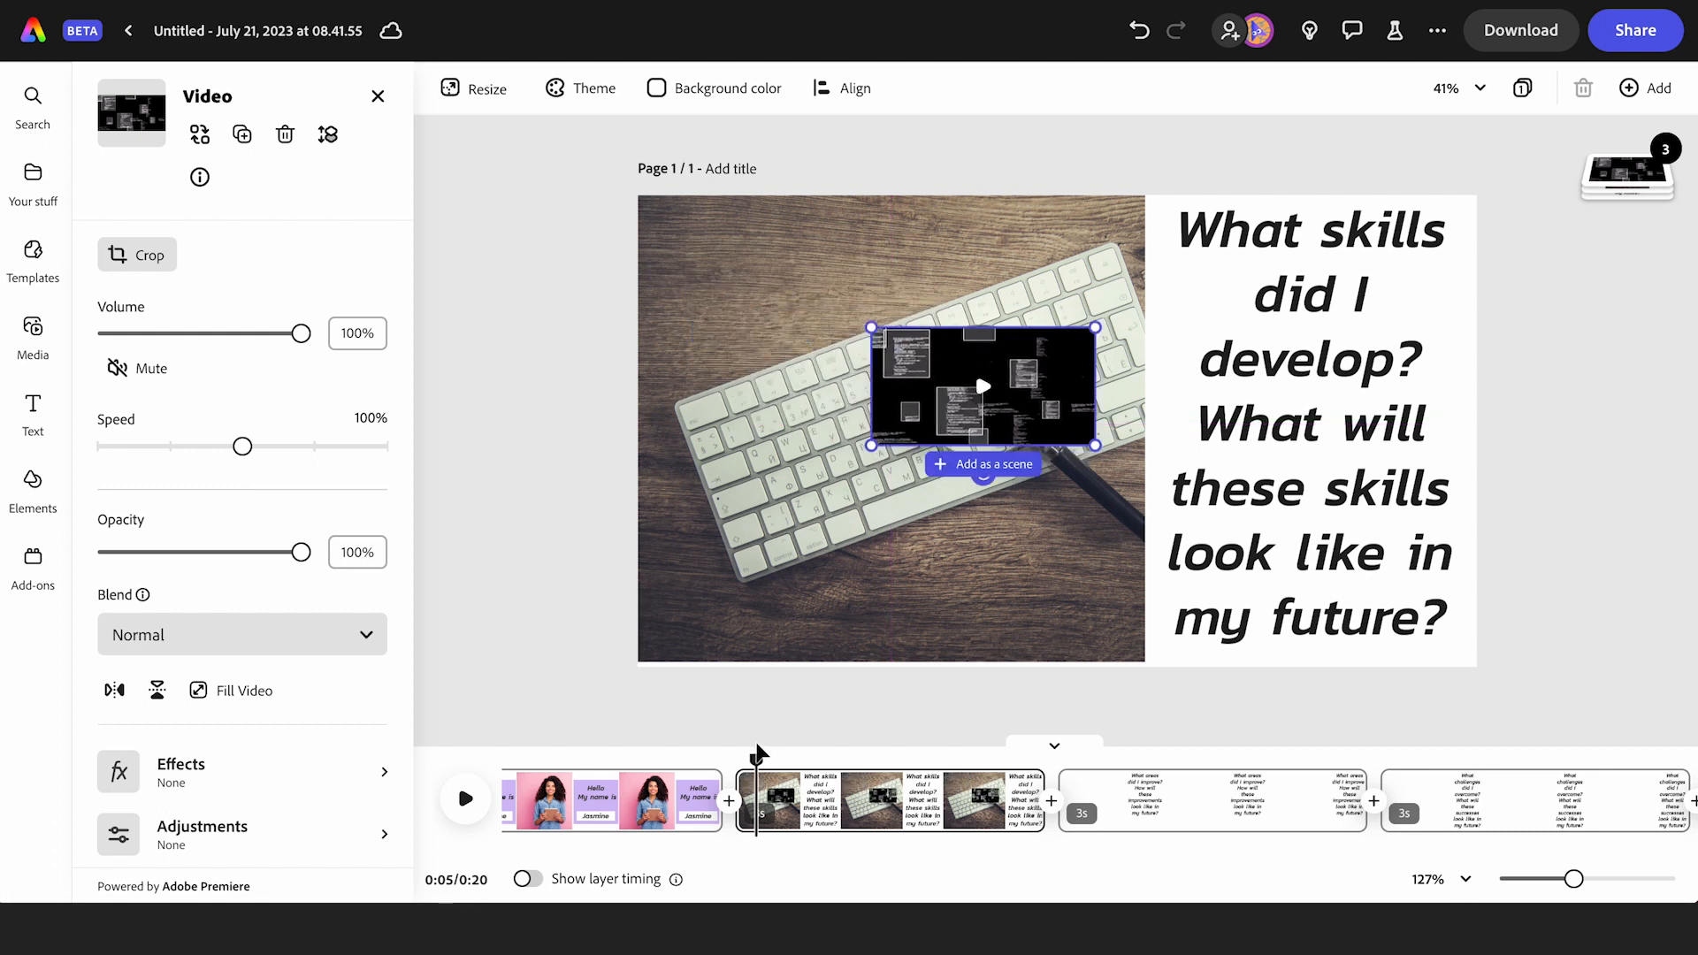
- Play the skills scene from its start to preview the code clip over the photo
{"action": "left_click_drag", "start_coordinate": [757, 753], "coordinate": [732, 752]}
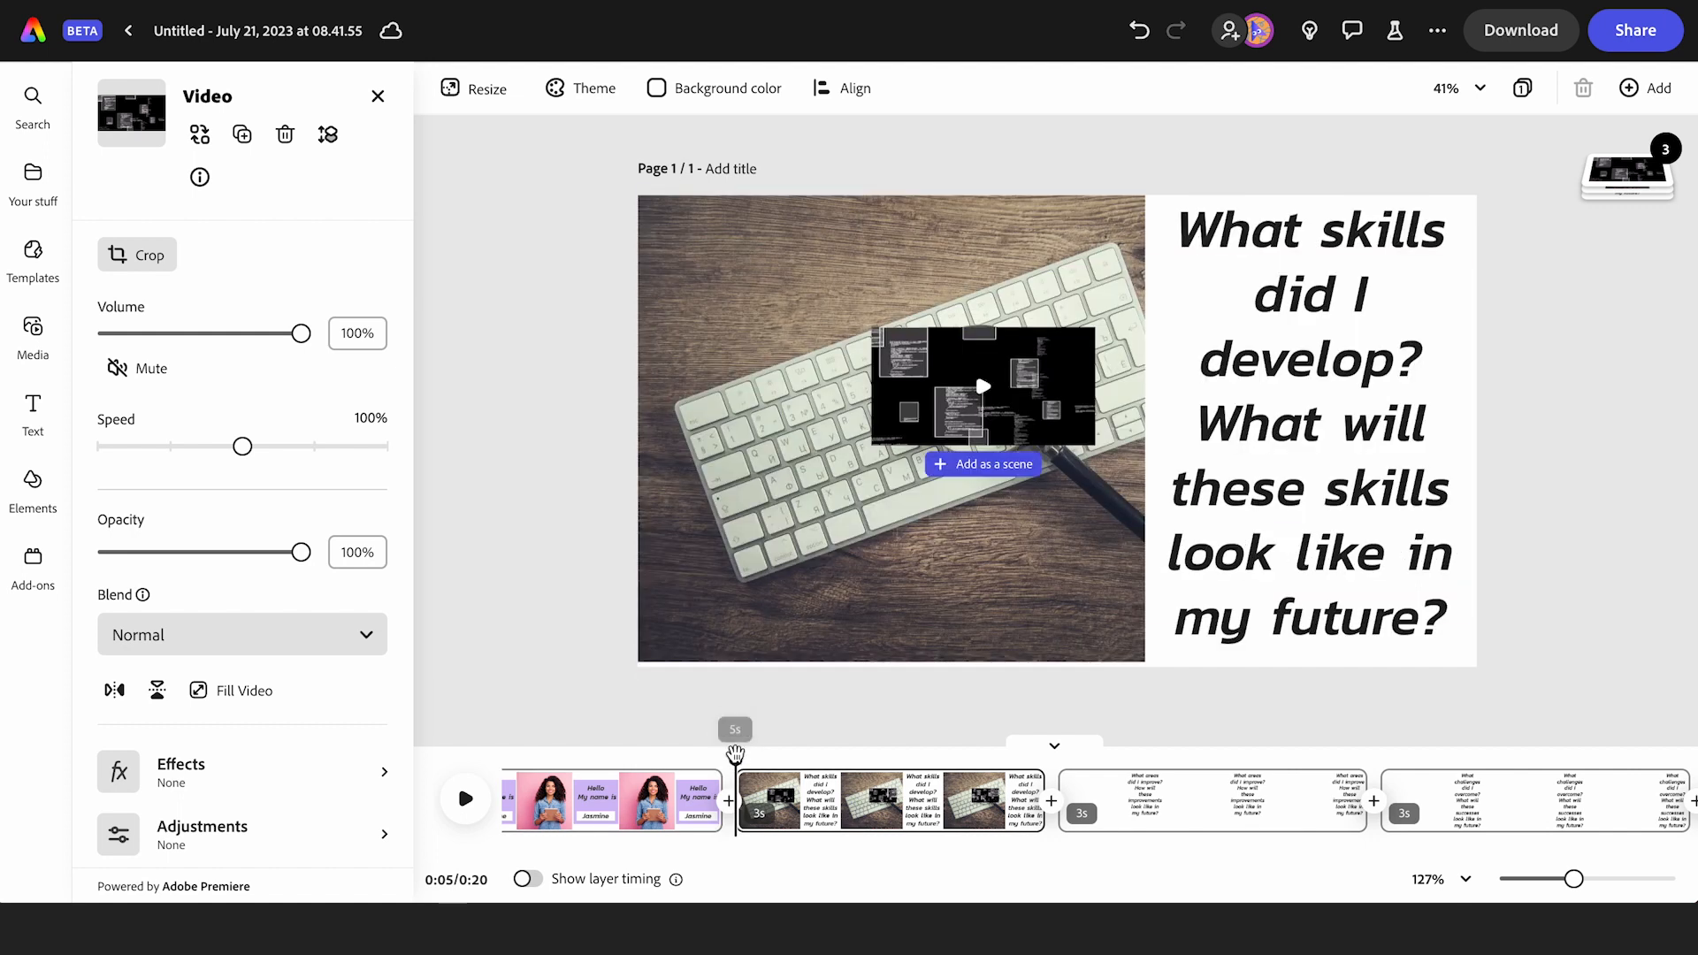
{"action": "key", "text": "space"}
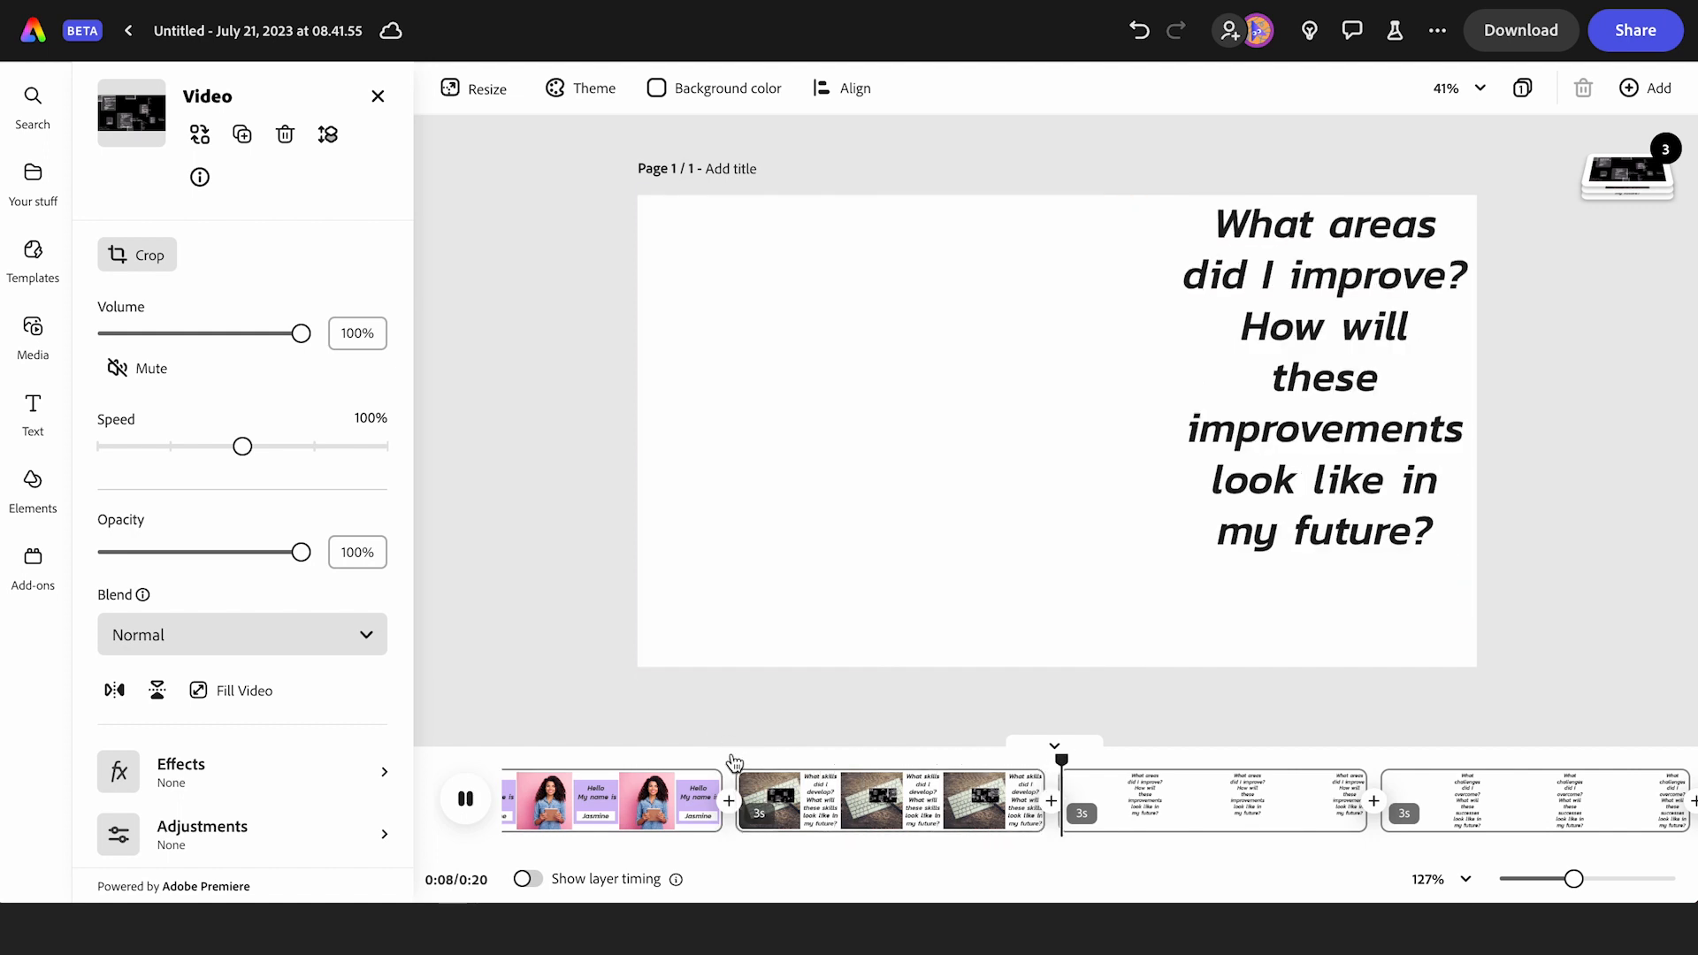
{"action": "left_click", "coordinate": [769, 757]}
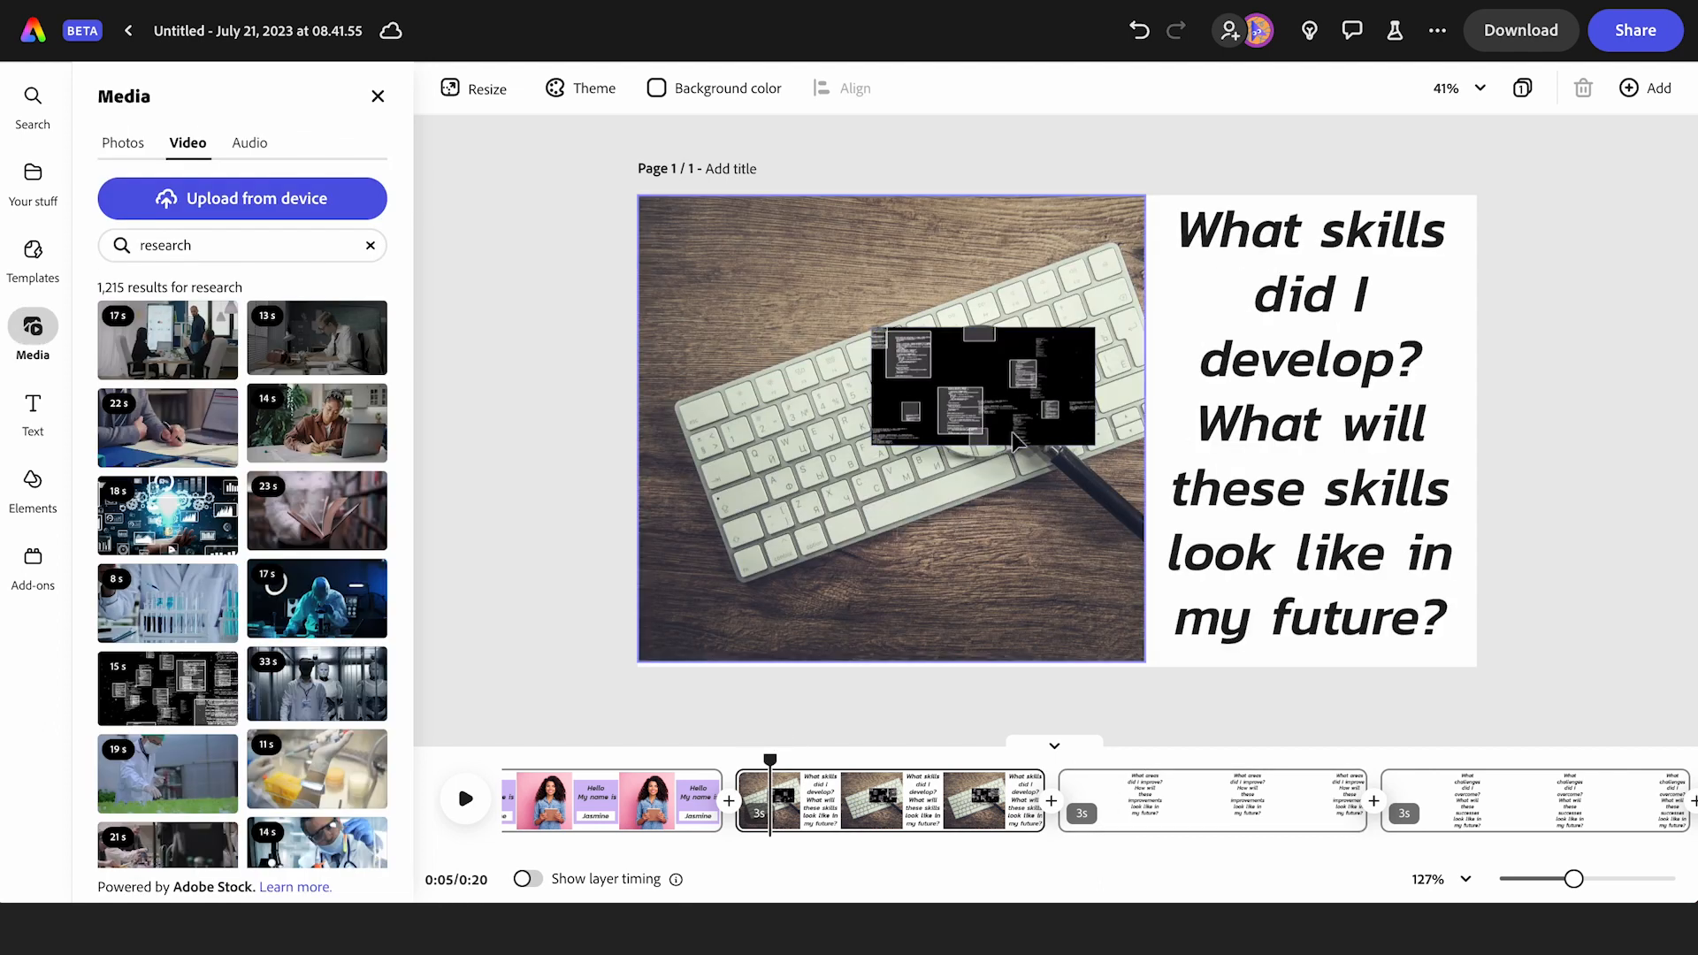
- Crop the code clip to a circle and position it inside the magnifying glass lens
{"action": "left_click", "coordinate": [1004, 399]}
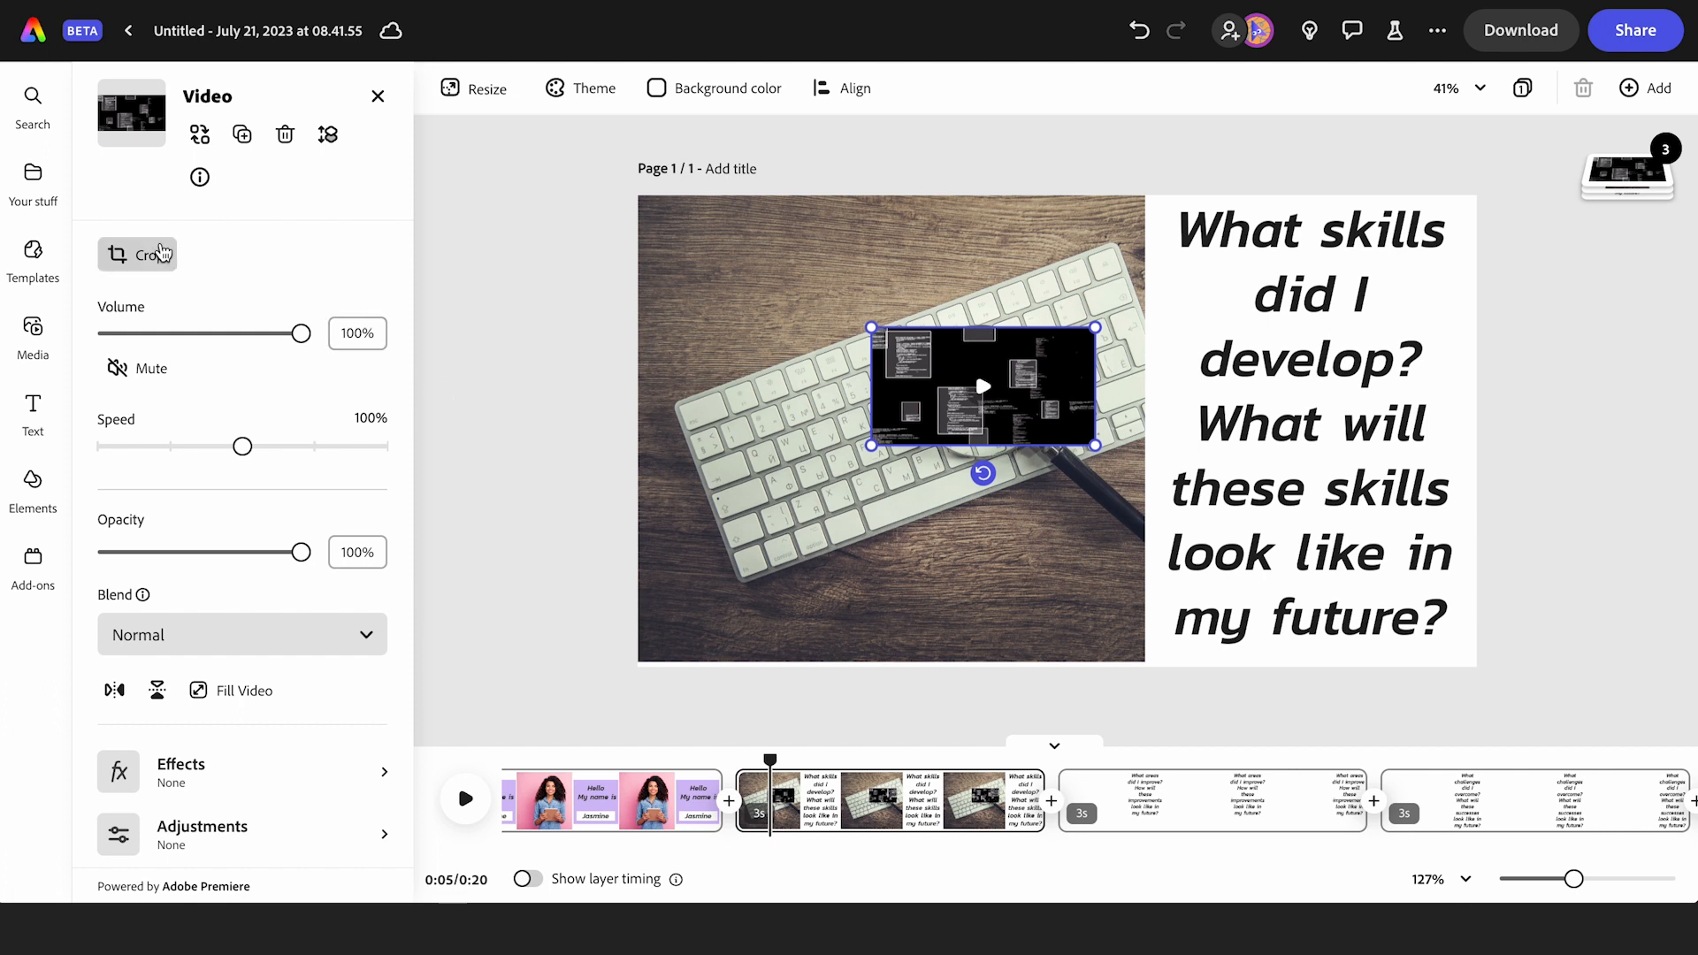
{"action": "left_click", "coordinate": [142, 262]}
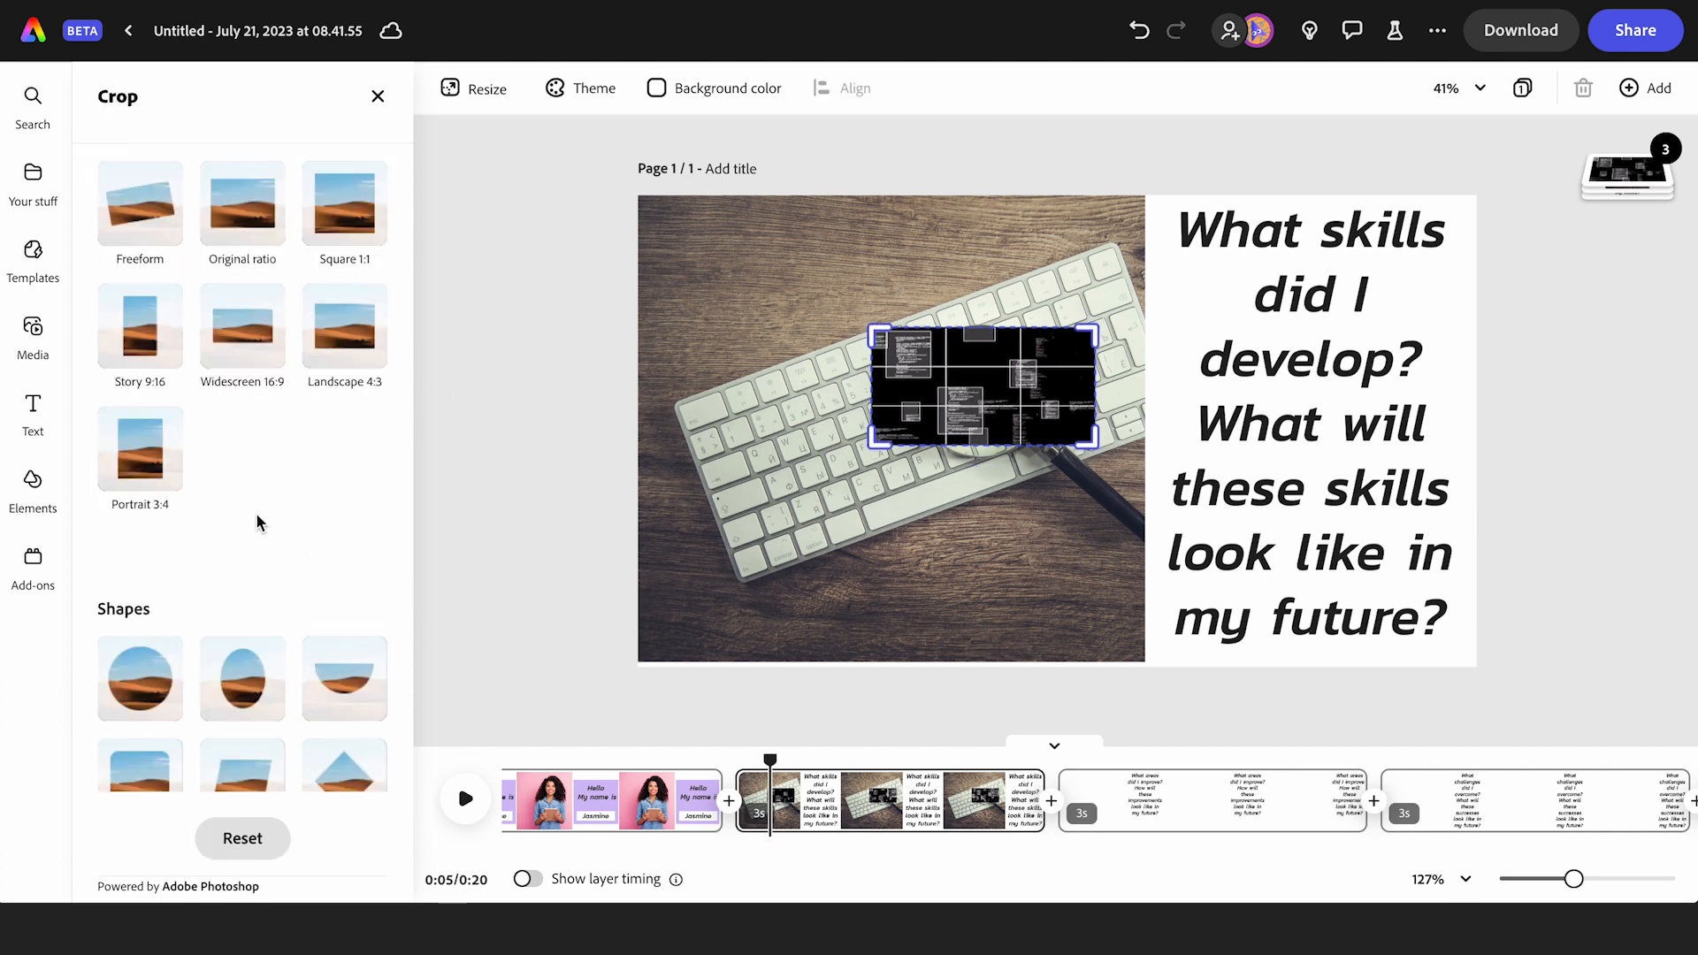
{"action": "scroll", "coordinate": [257, 521], "scroll_direction": "down", "scroll_amount": 1}
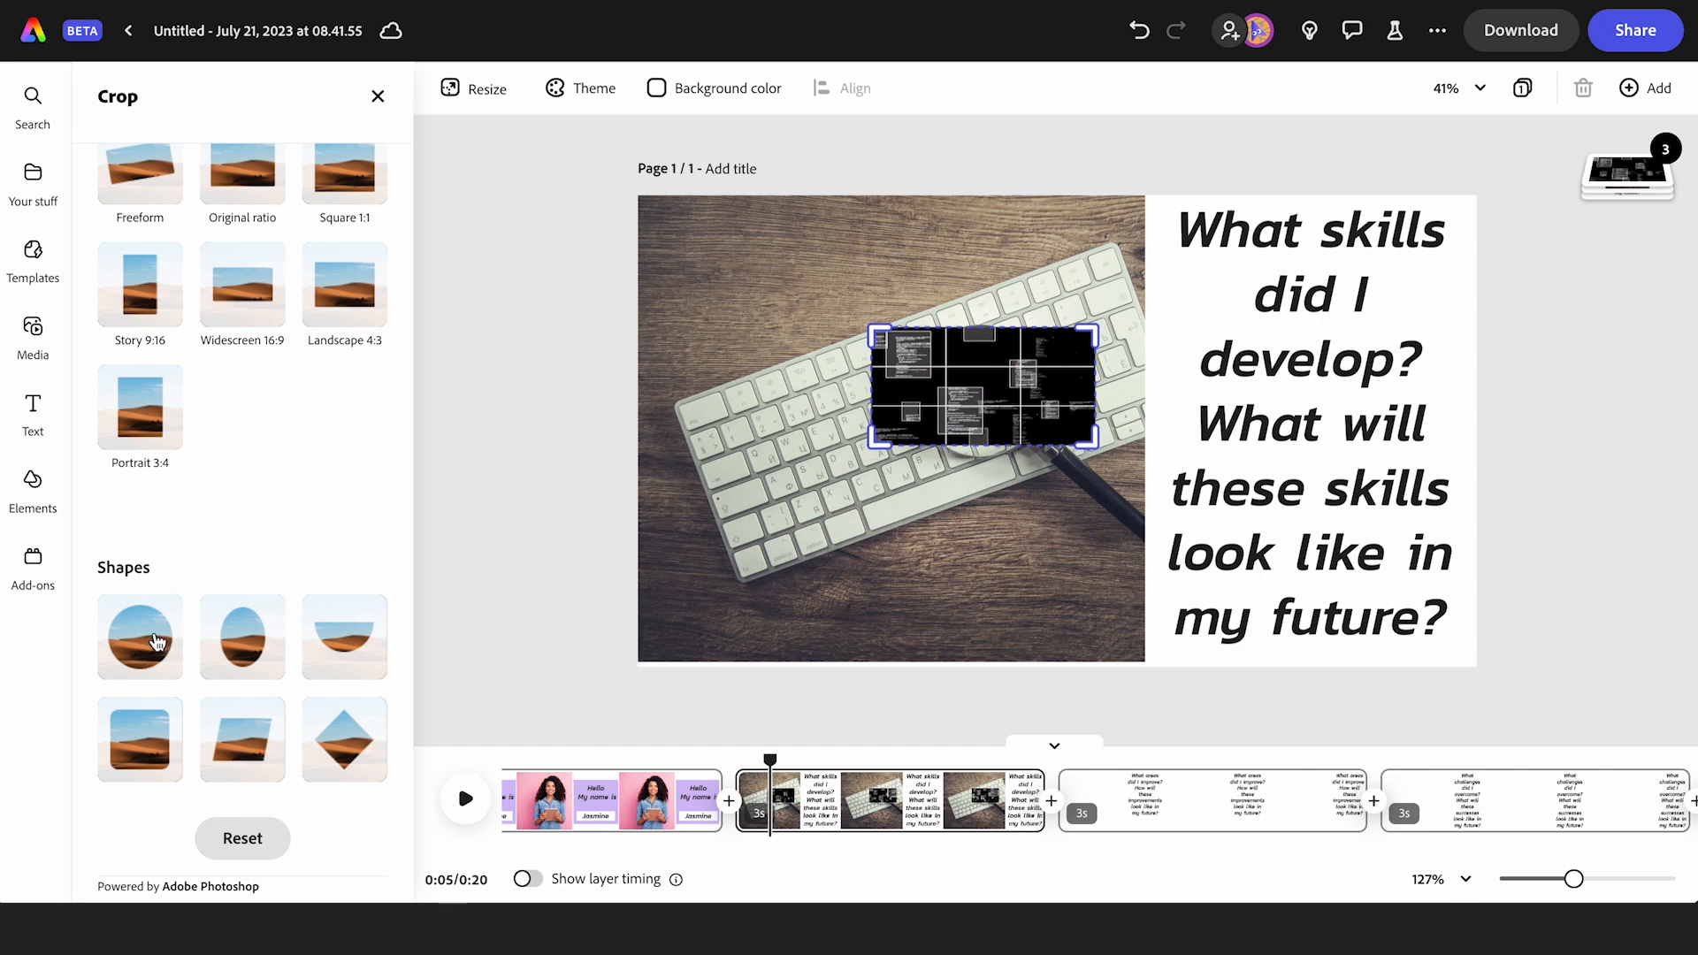
{"action": "left_click", "coordinate": [151, 641]}
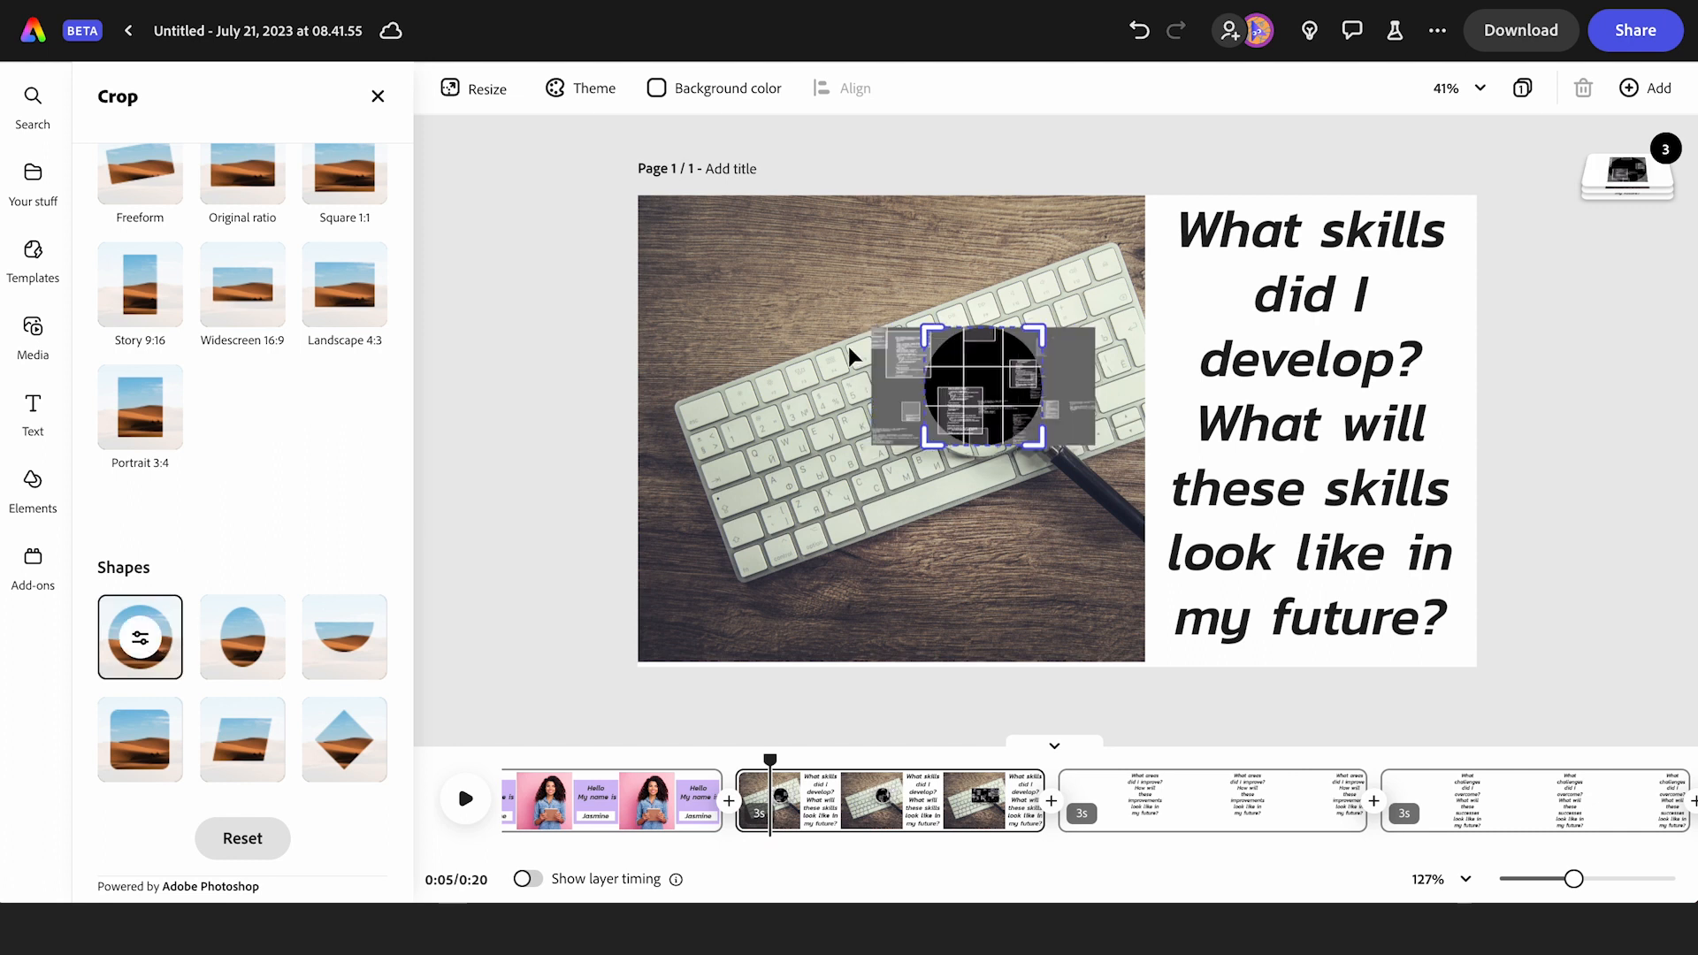
{"action": "left_click", "coordinate": [957, 164]}
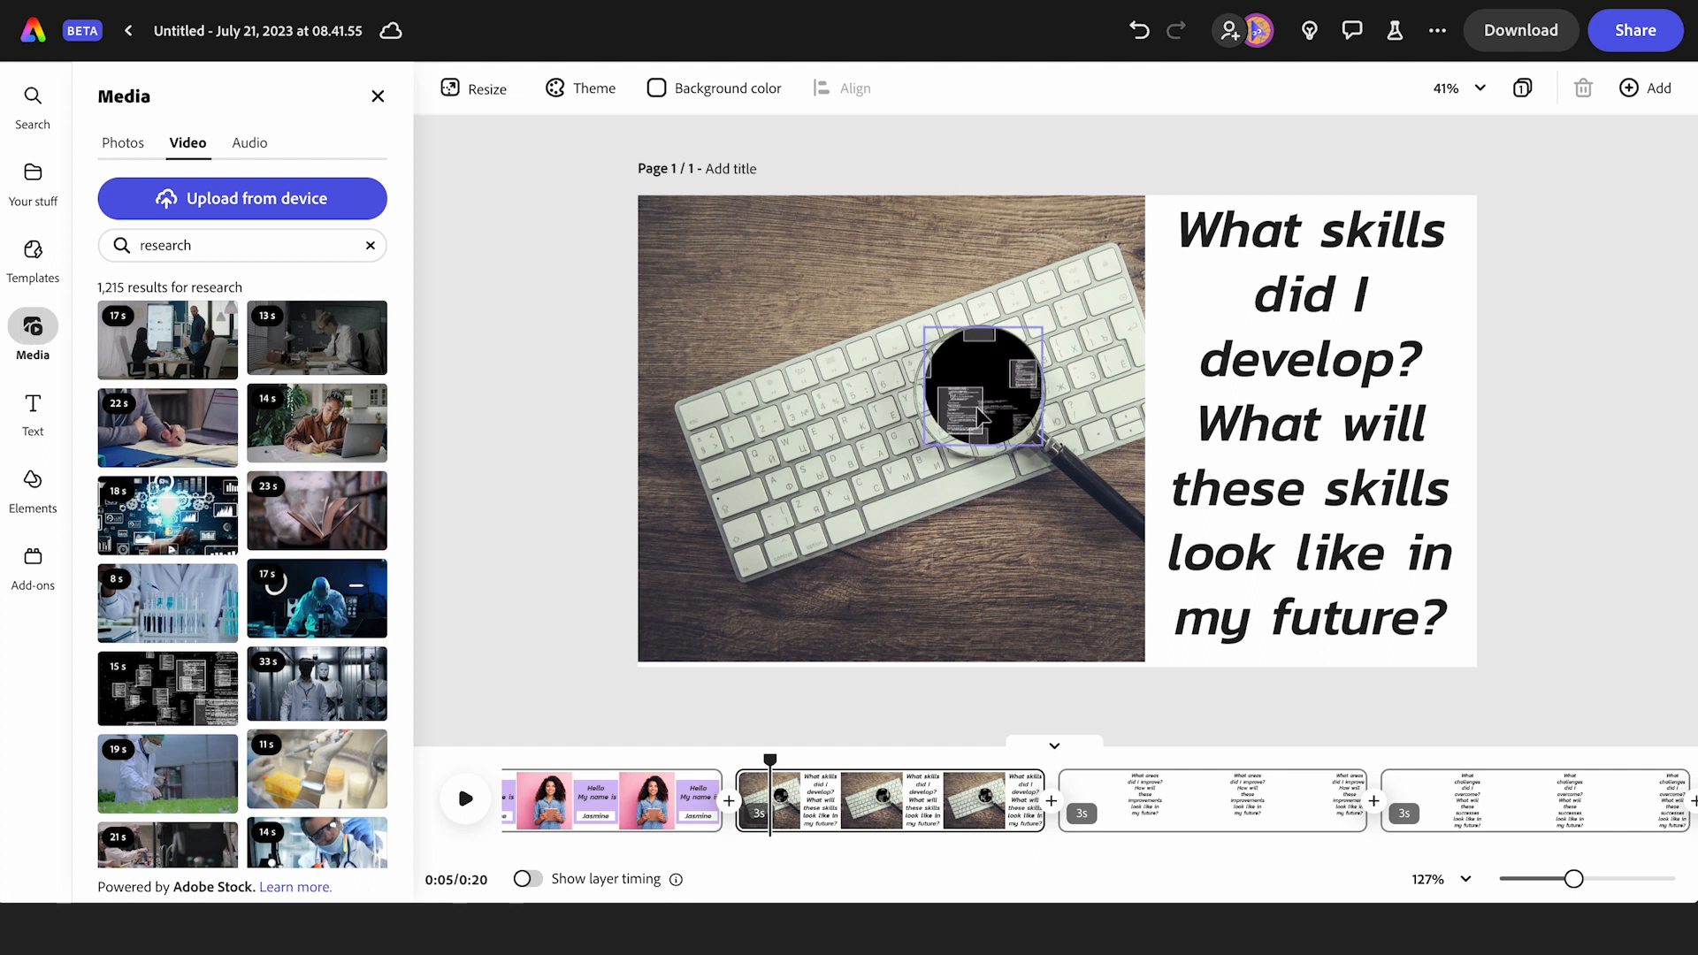
{"action": "left_click", "coordinate": [975, 414]}
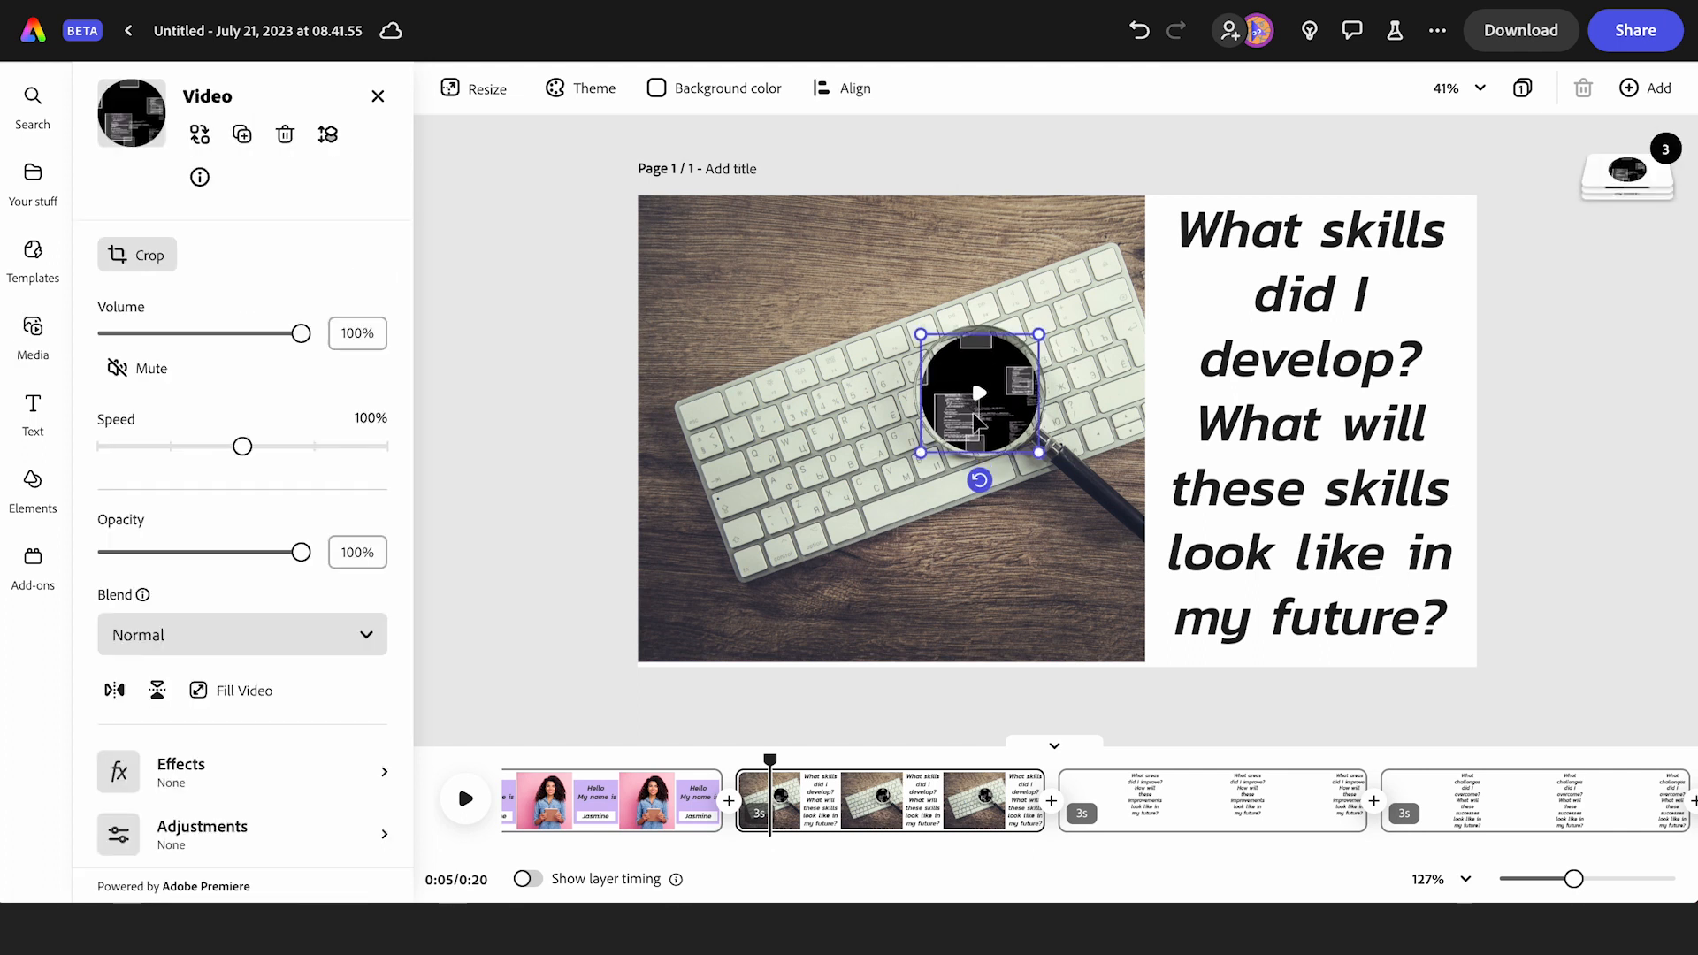
- Play the skills scene from its start to check the circular clip inside the lens
{"action": "left_click_drag", "start_coordinate": [770, 759], "coordinate": [740, 761]}
{"action": "key", "text": "space"}
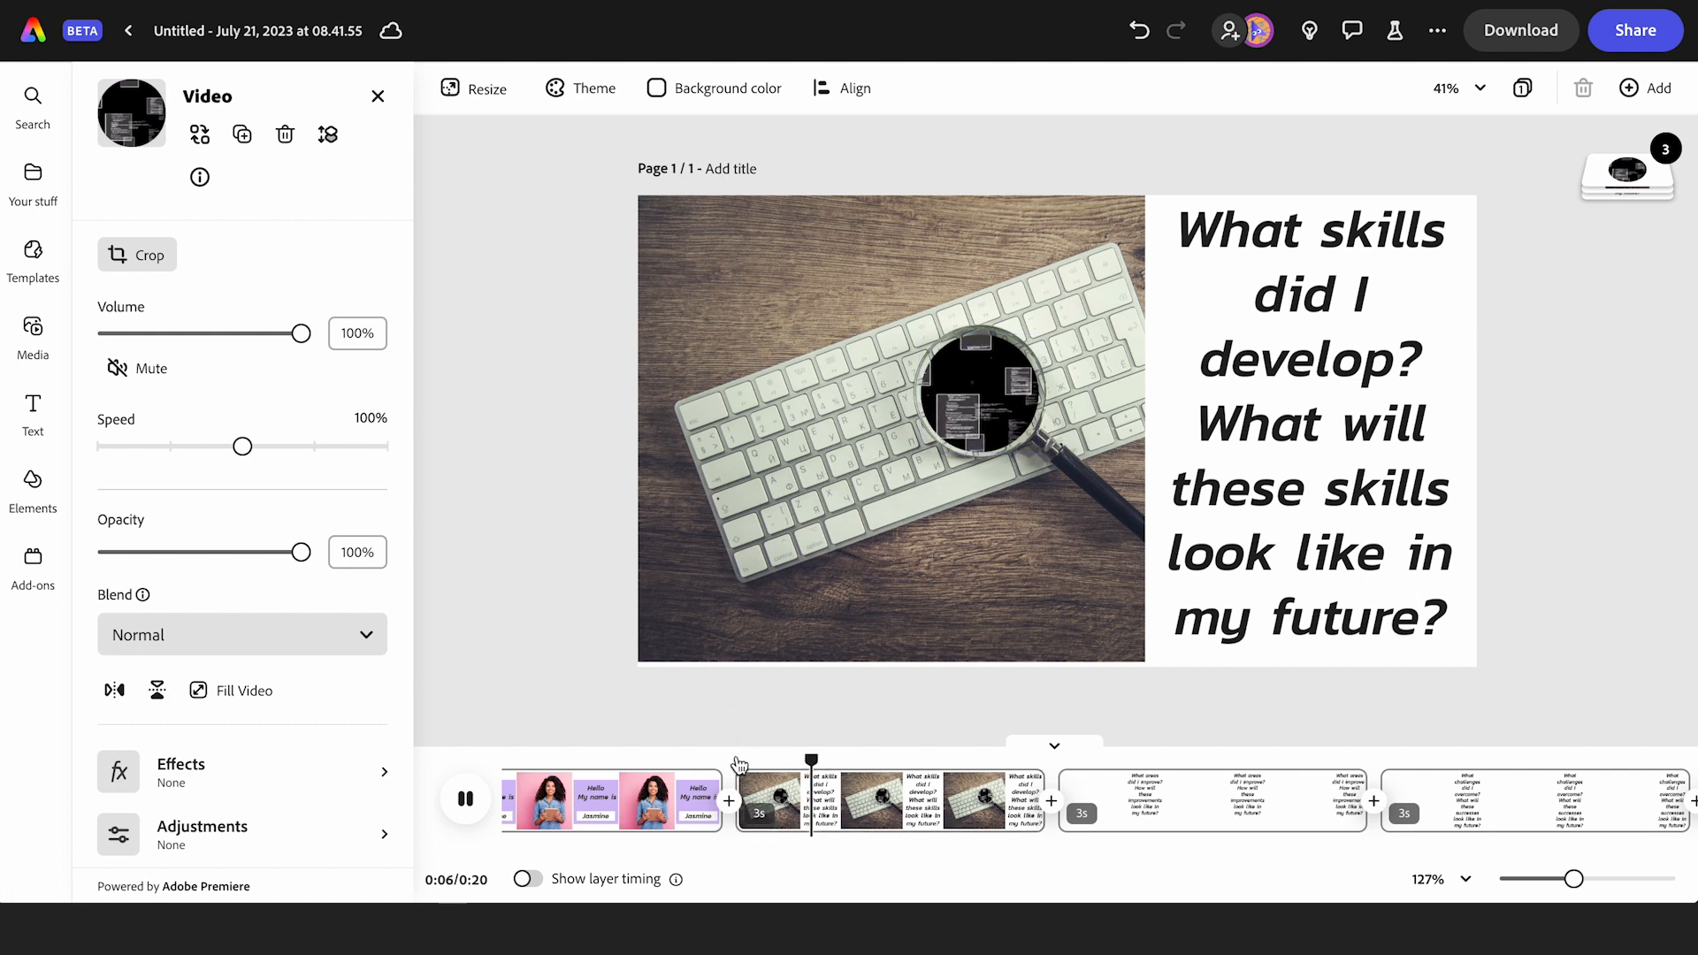
{"action": "key", "text": "space"}
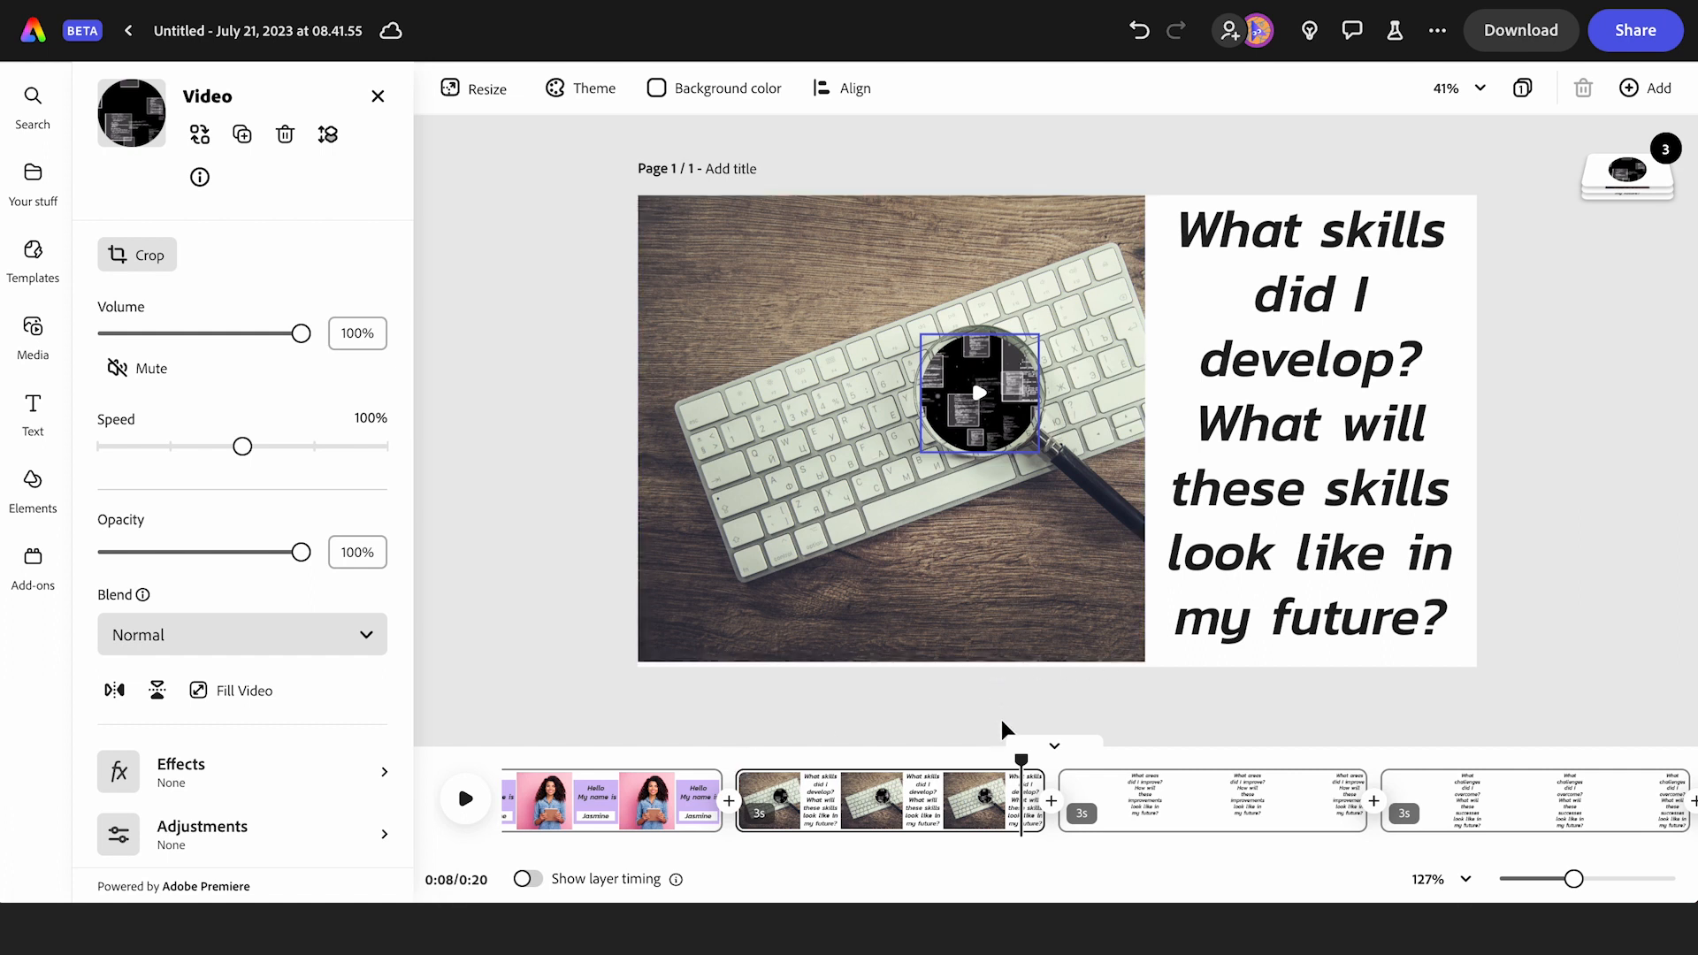
- Record a voiceover of about 4.4 s starting at the beginning of the name-tag introduction scene
{"action": "left_click_drag", "start_coordinate": [1020, 757], "coordinate": [518, 766]}
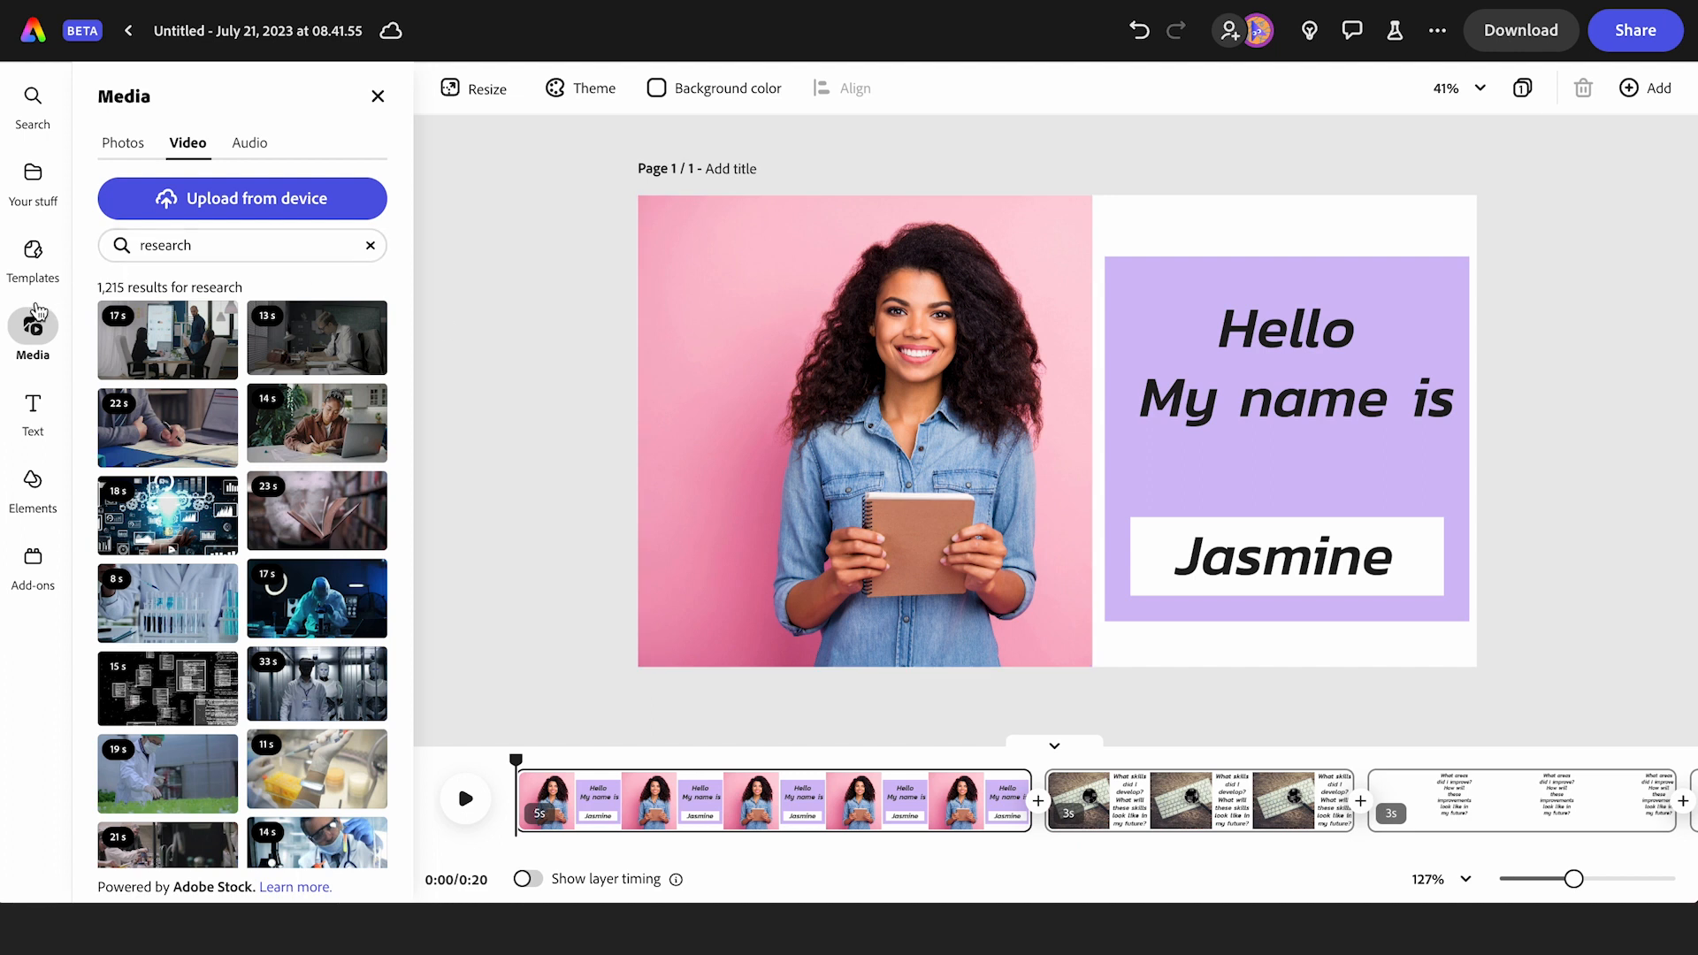
{"action": "left_click", "coordinate": [255, 147]}
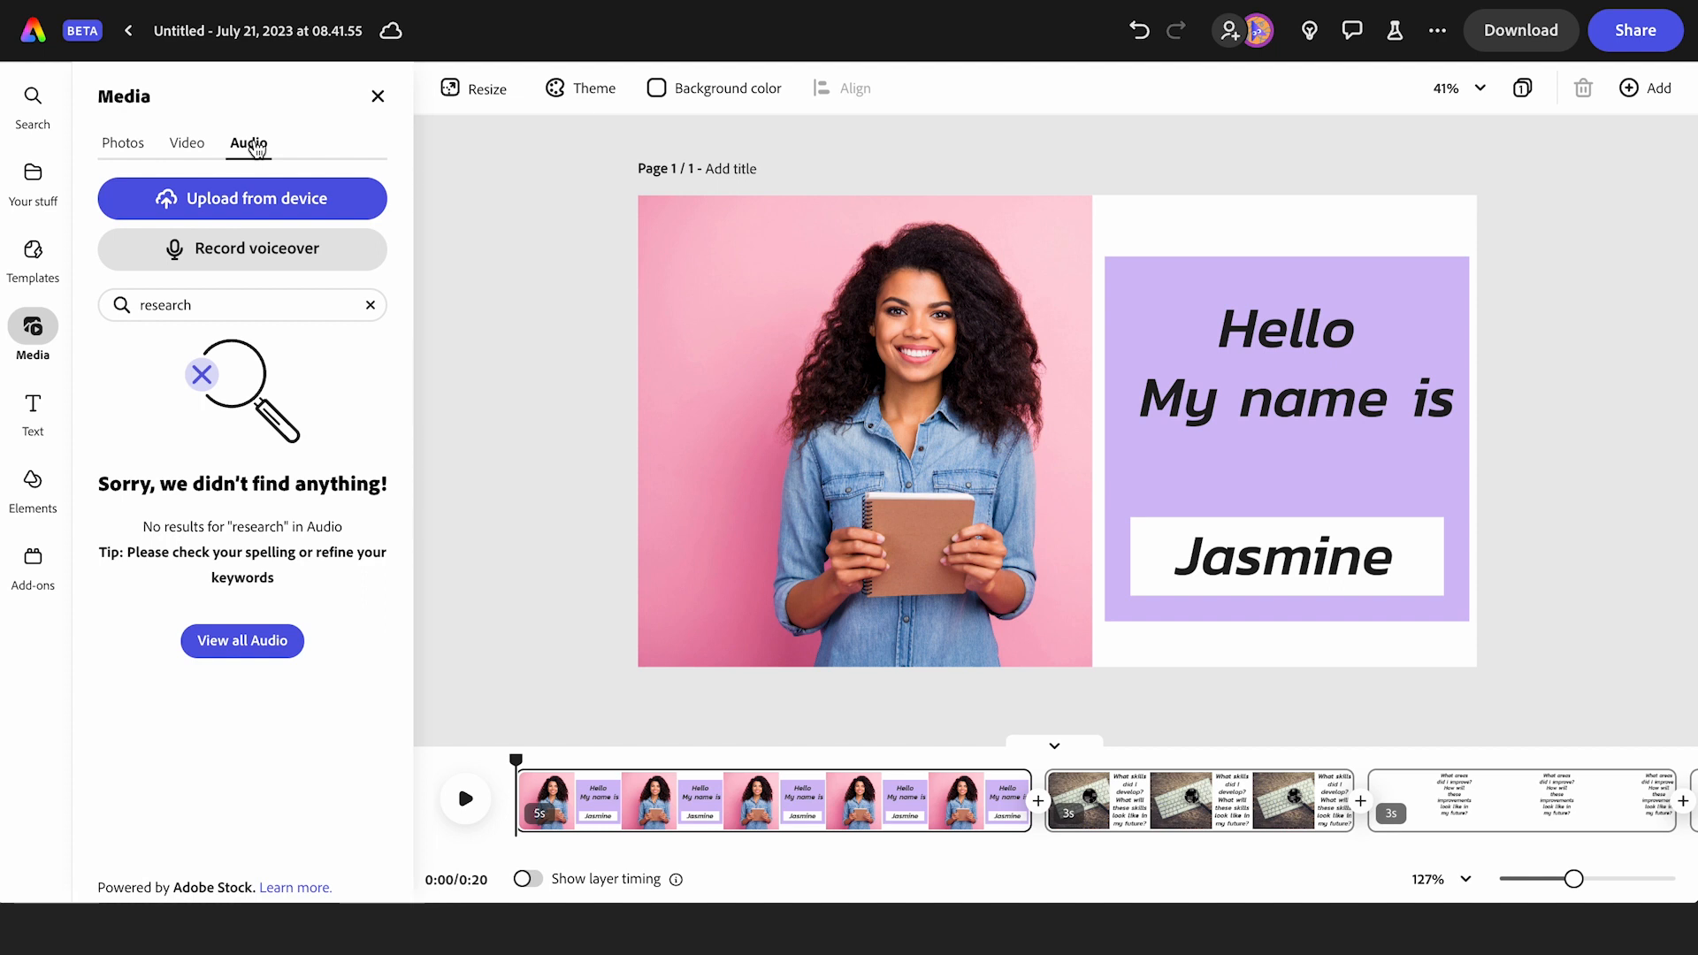
{"action": "left_click", "coordinate": [294, 250]}
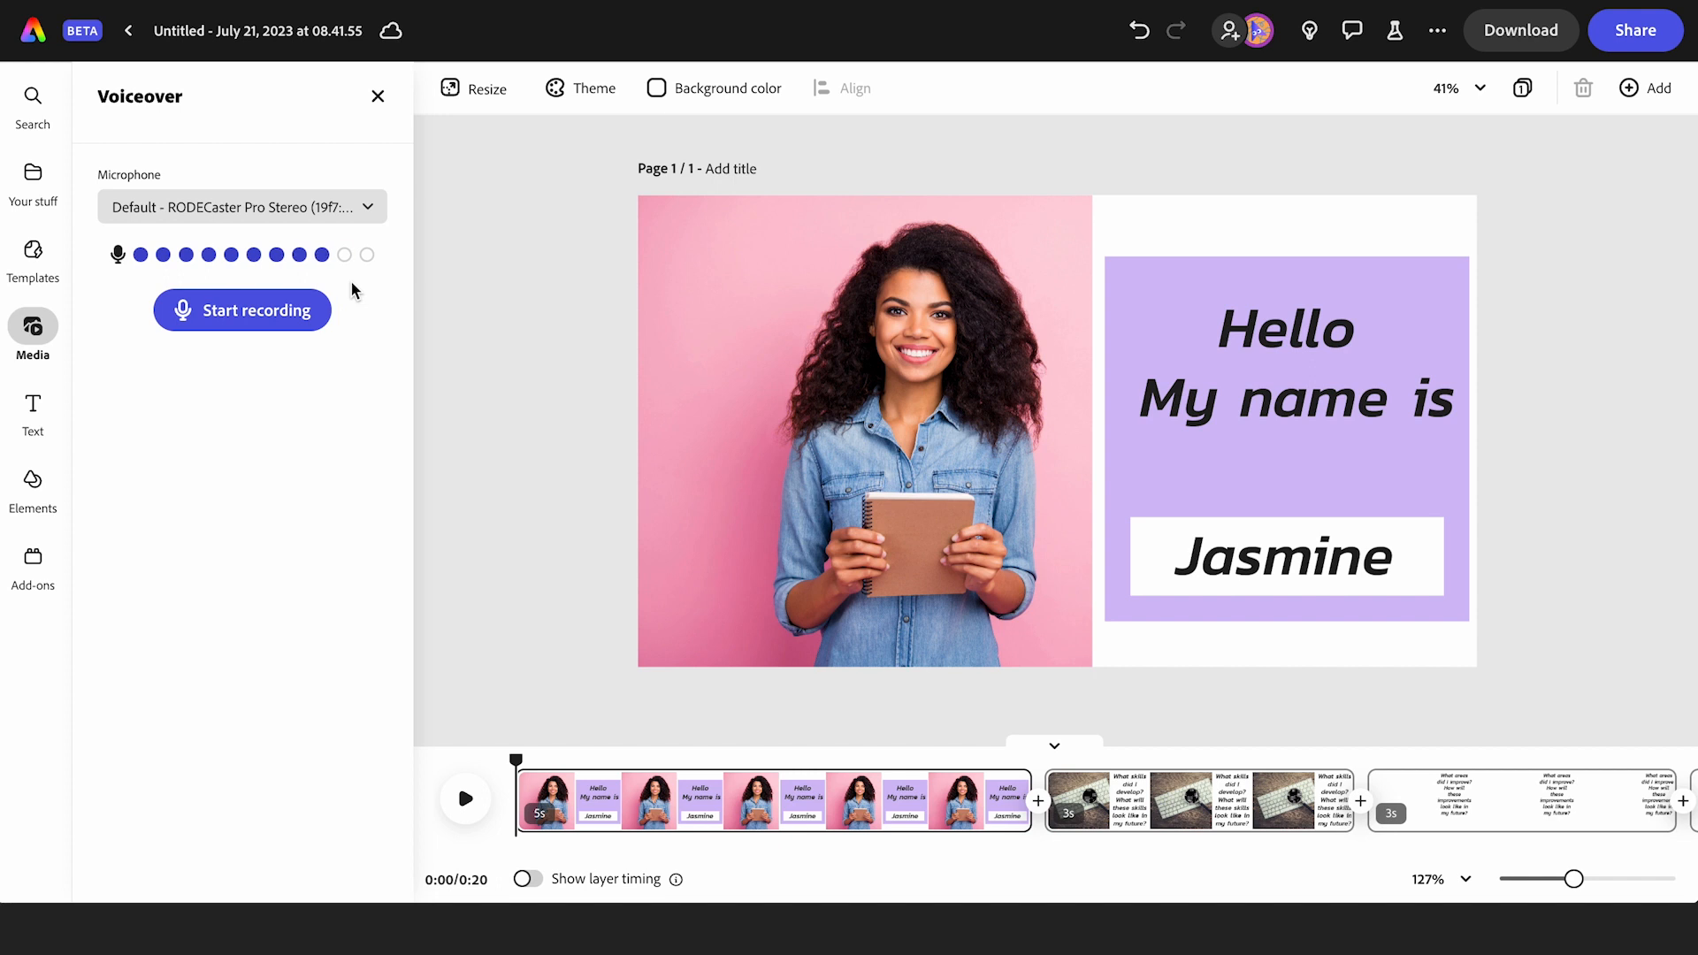
{"action": "left_click", "coordinate": [273, 311]}
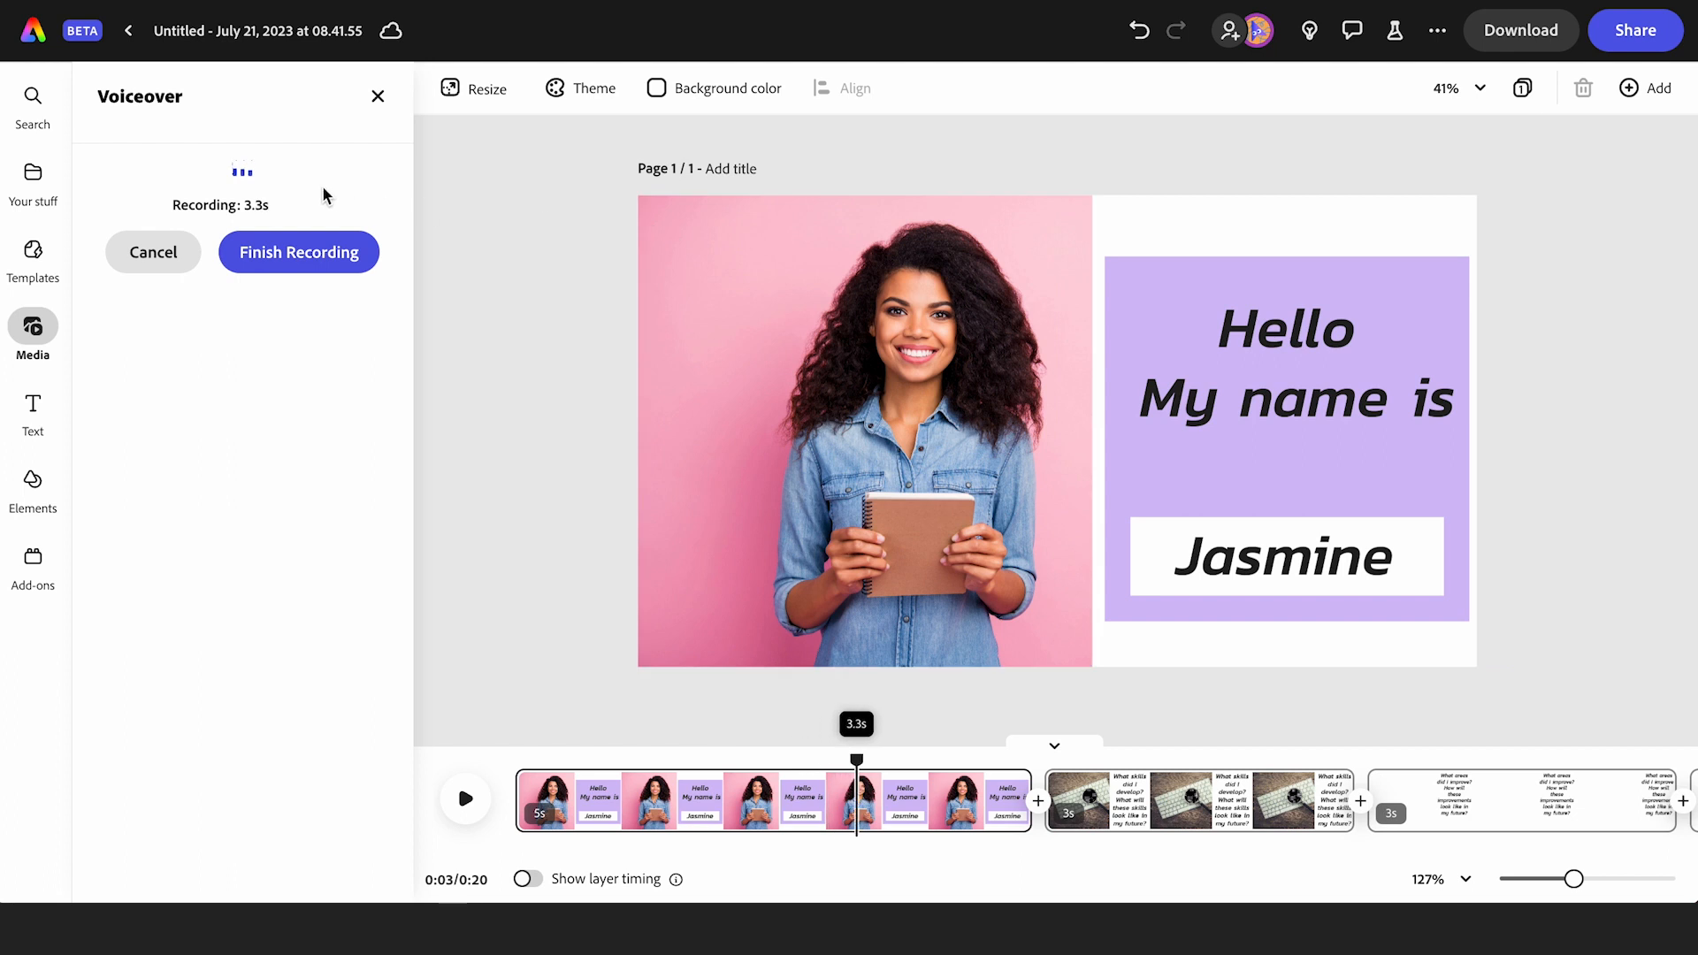
{"action": "left_click", "coordinate": [309, 251]}
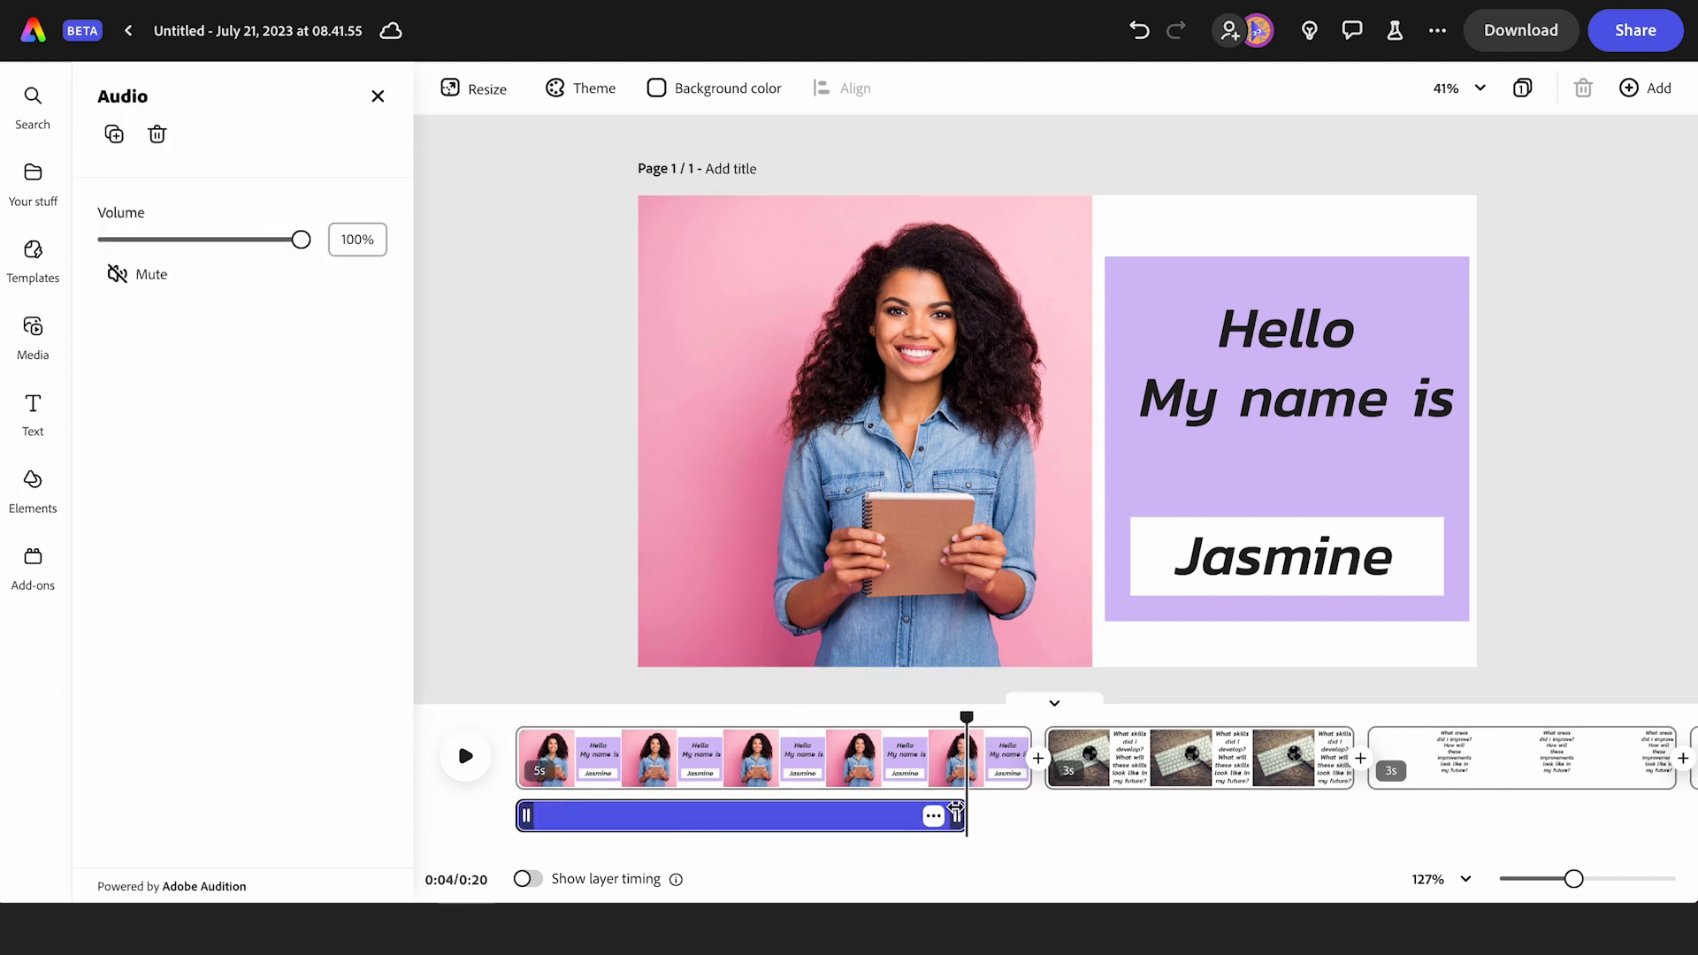
- Play back the voiceover to find its end point, and trim both the introduction scene and the voiceover to 3.2 s
{"action": "left_click_drag", "start_coordinate": [966, 715], "coordinate": [516, 715]}
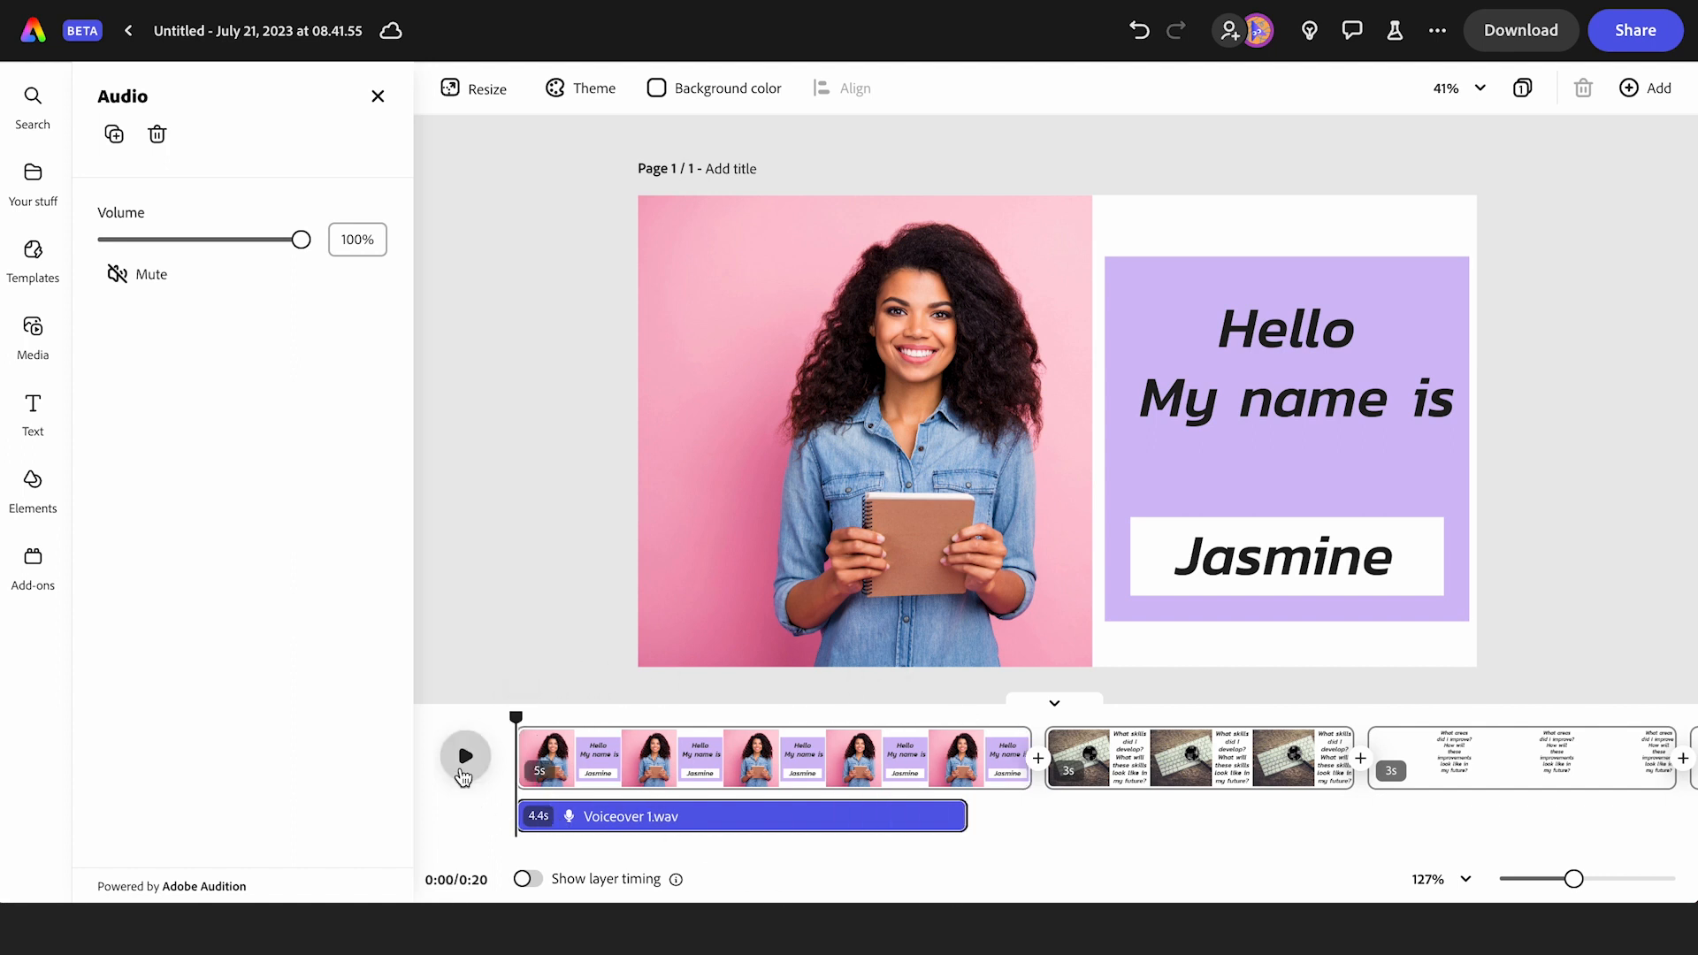
{"action": "left_click", "coordinate": [464, 757]}
{"action": "left_click", "coordinate": [464, 757]}
{"action": "mouse_move", "coordinate": [1007, 763]}
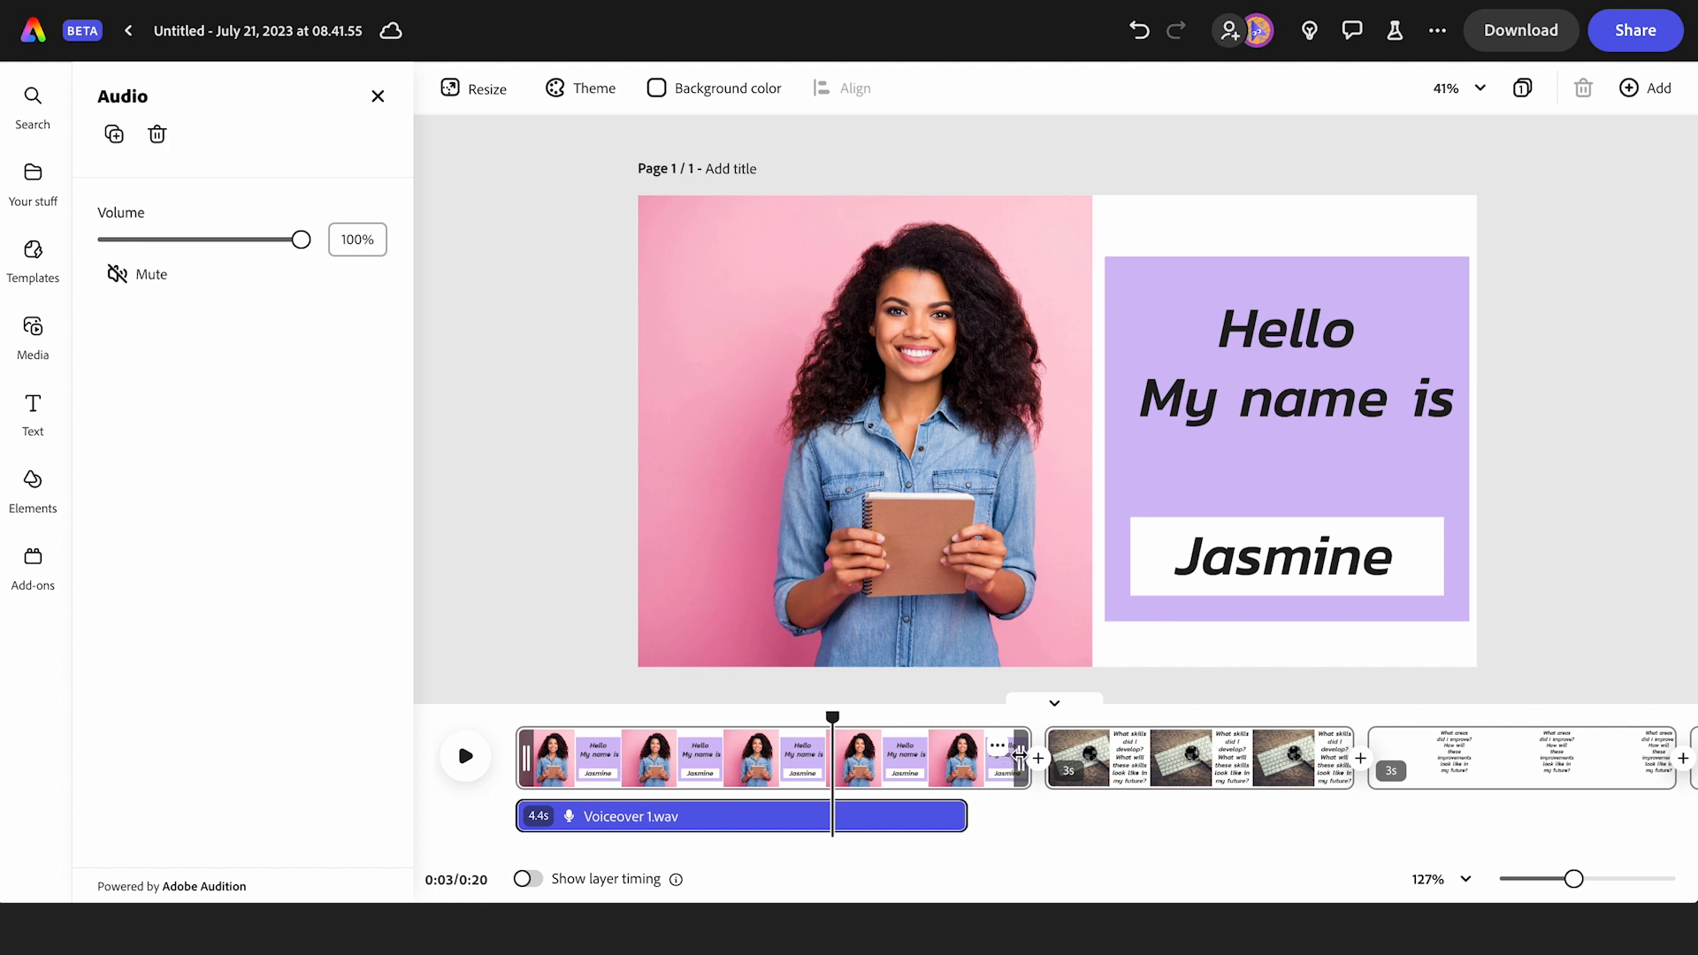
{"action": "left_click_drag", "start_coordinate": [1020, 755], "coordinate": [847, 762]}
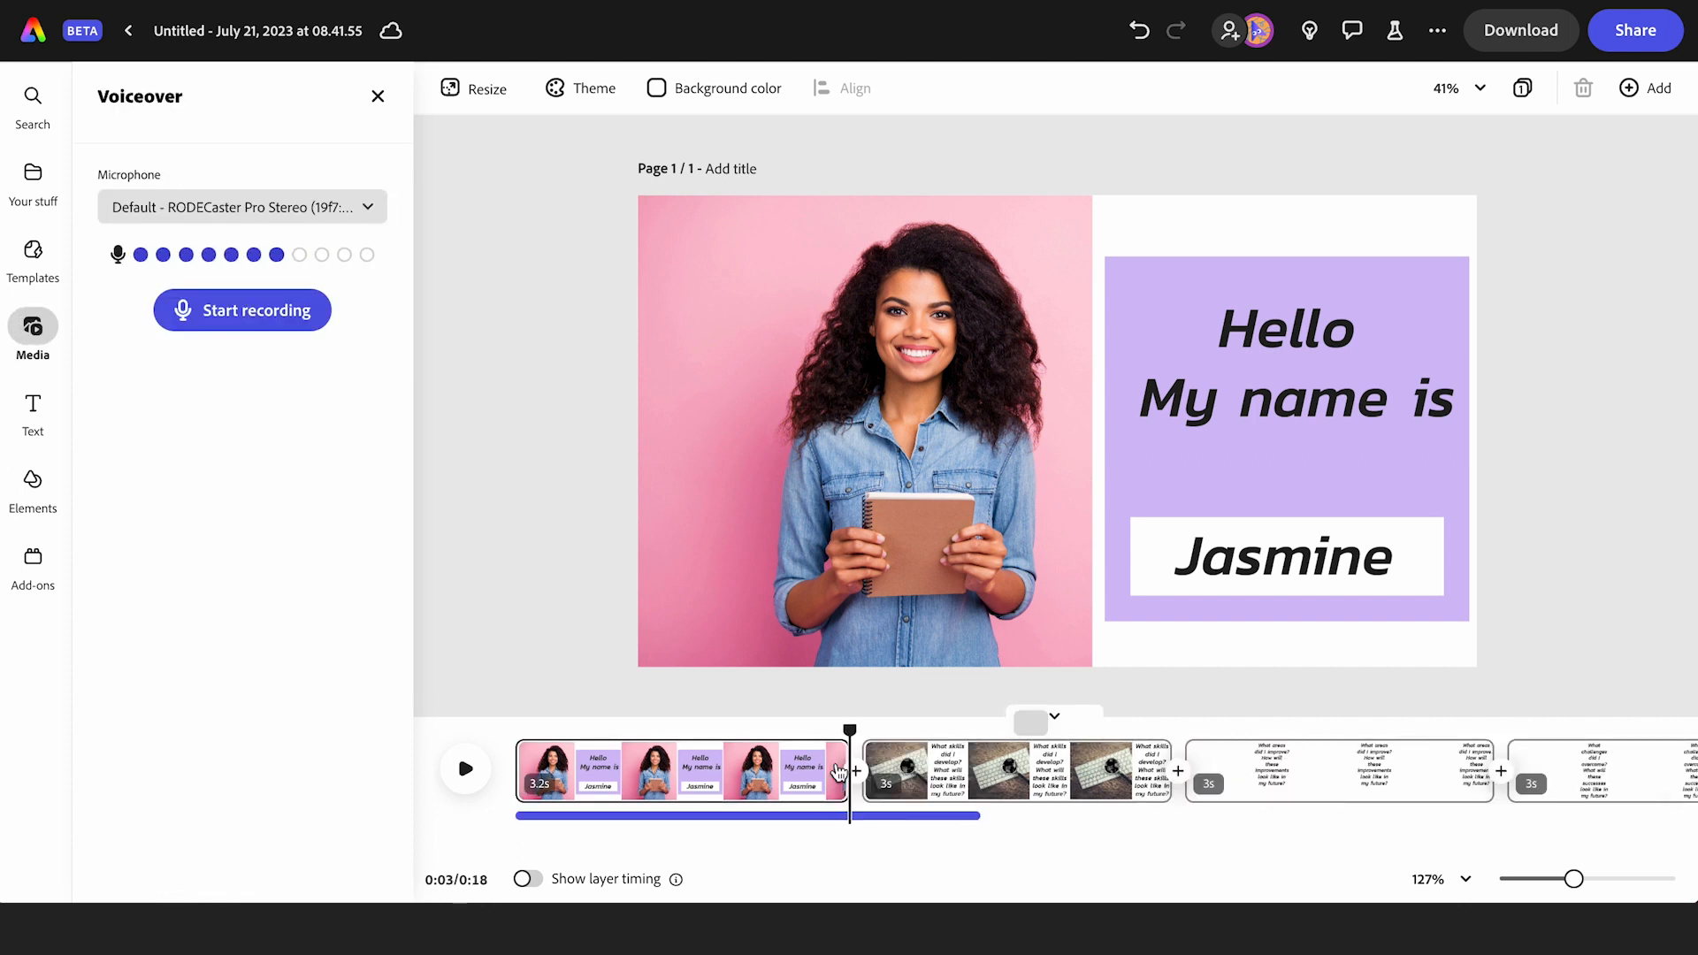
{"action": "left_click", "coordinate": [889, 816]}
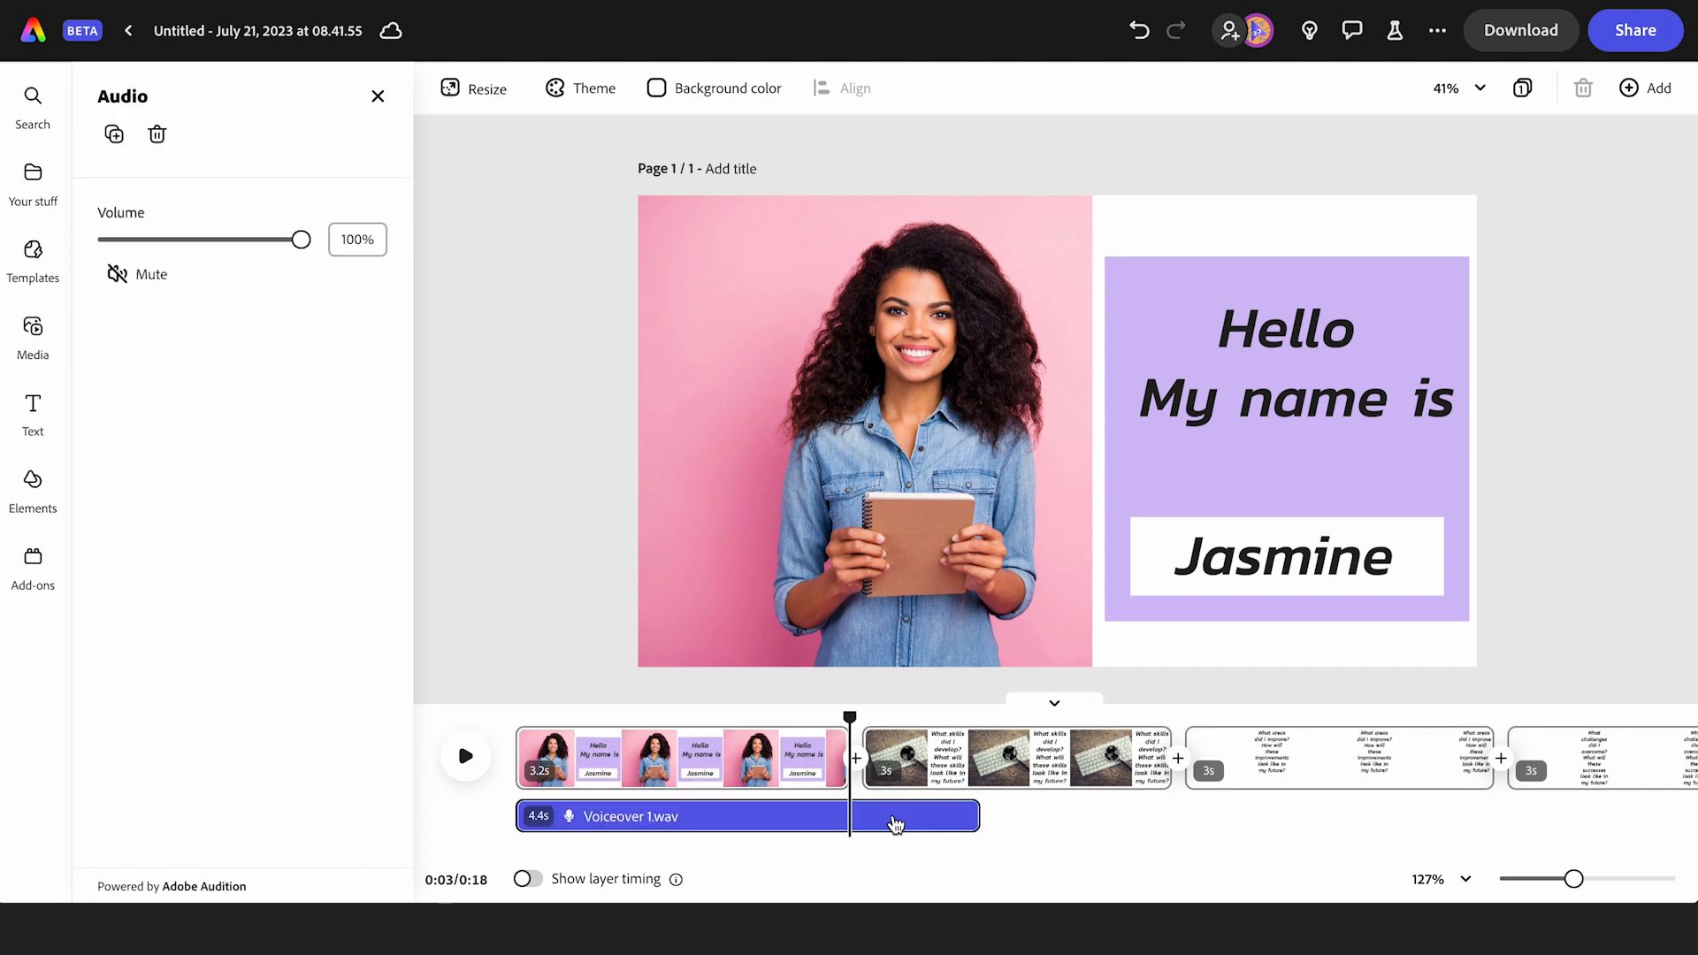
{"action": "left_click_drag", "start_coordinate": [972, 813], "coordinate": [851, 822]}
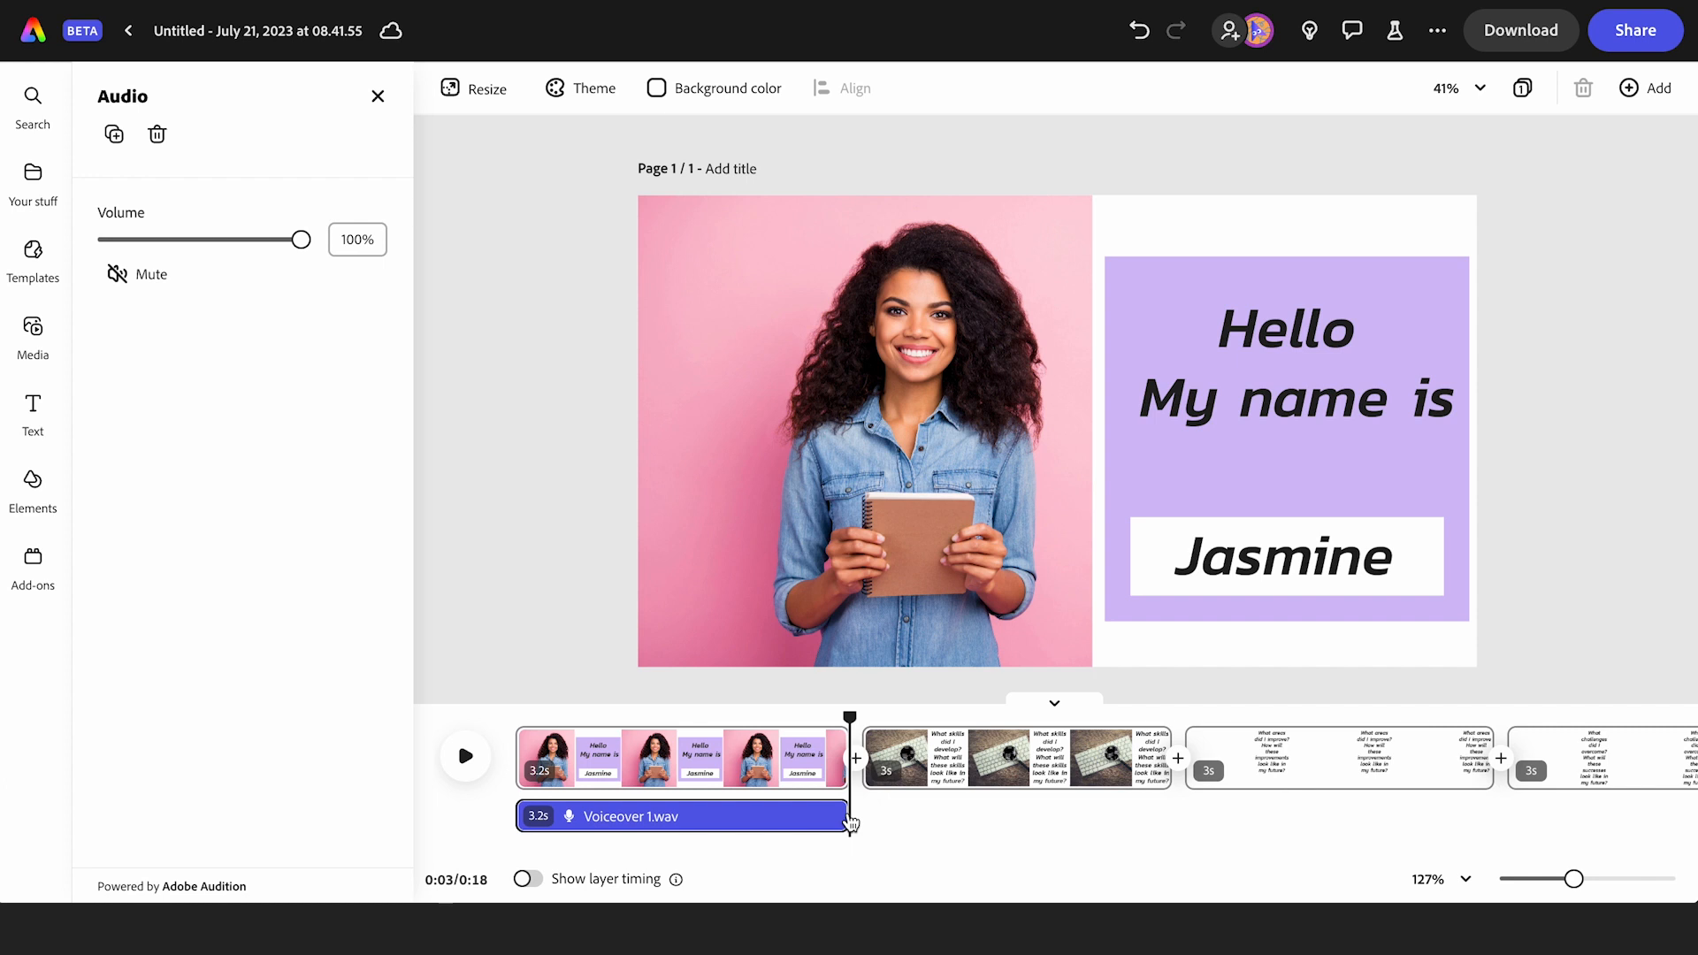
- Play the introduction scene from the start through to the skills scene to check the trimmed voiceover
{"action": "left_click", "coordinate": [703, 716]}
{"action": "left_click", "coordinate": [517, 713]}
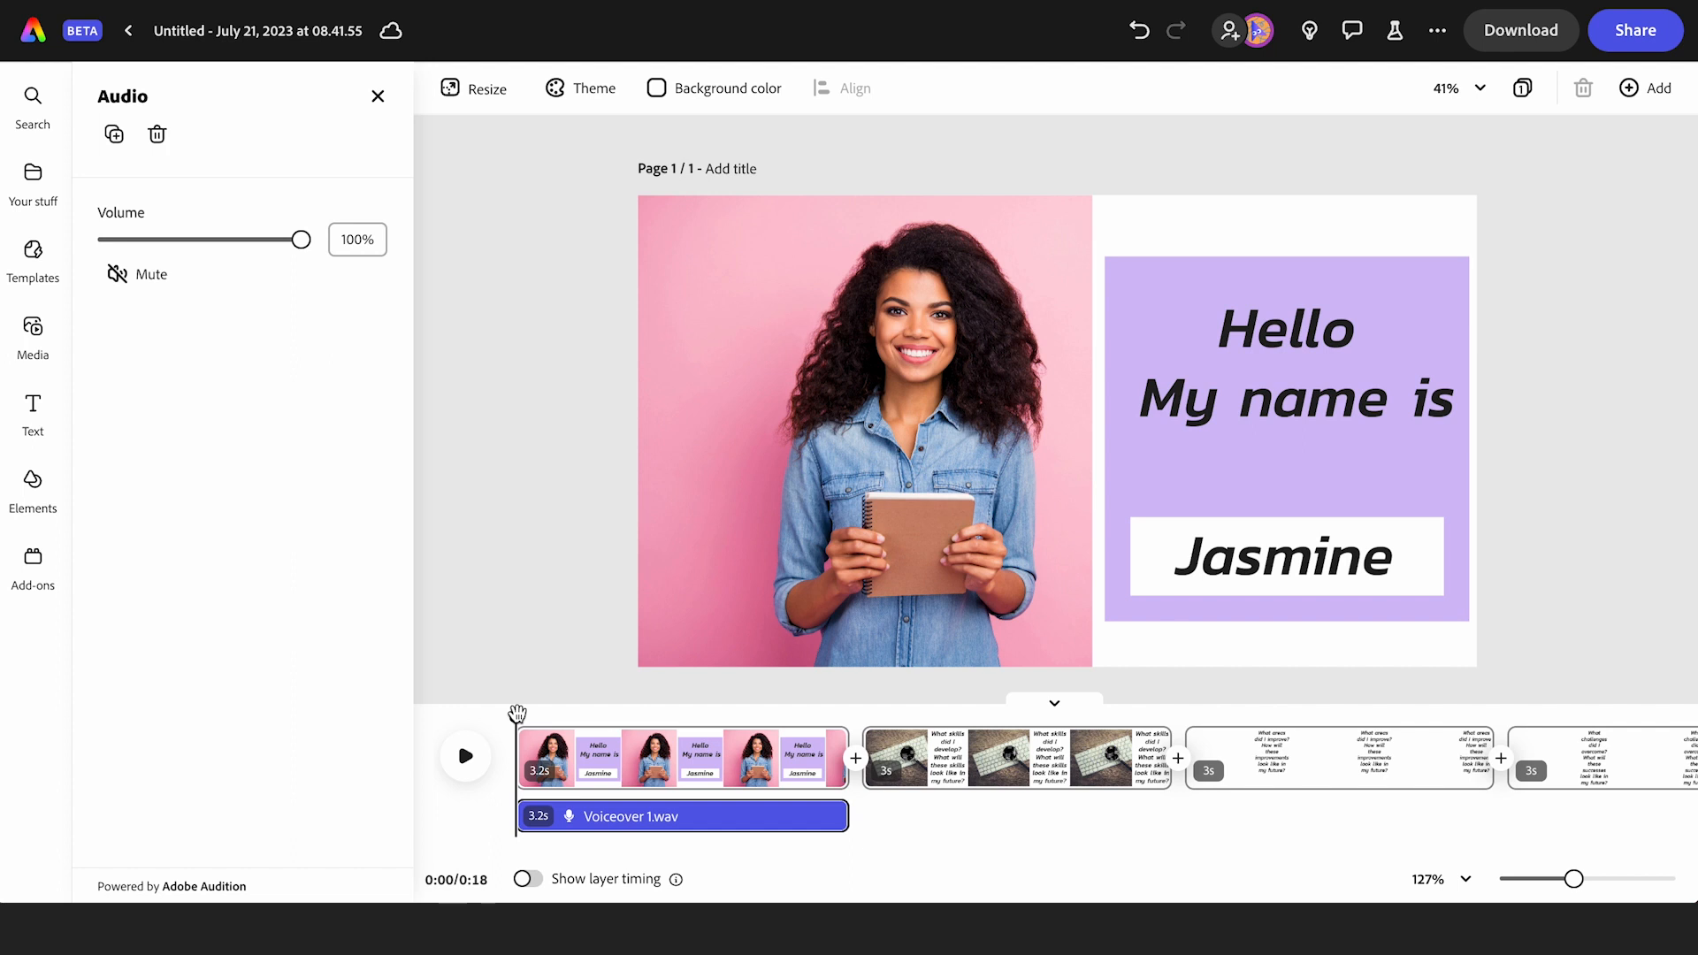
{"action": "left_click", "coordinate": [470, 759]}
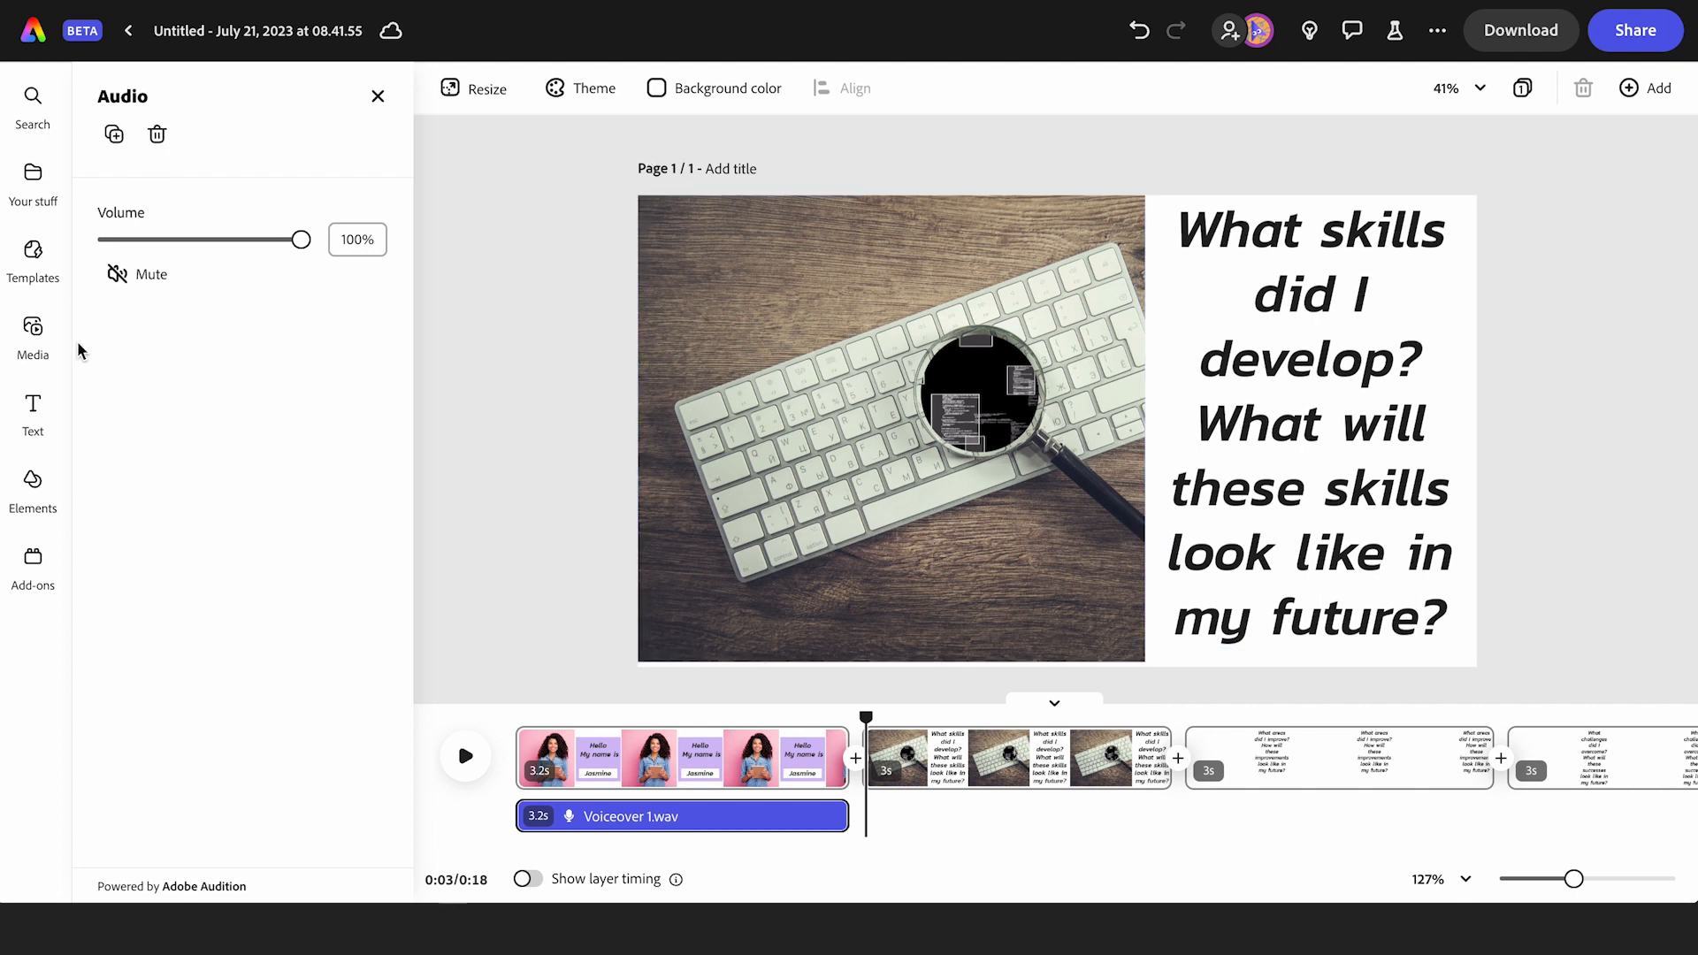
- Record a voiceover of about 15.8 s starting at the beginning of the skills scene
{"action": "left_click", "coordinate": [32, 329]}
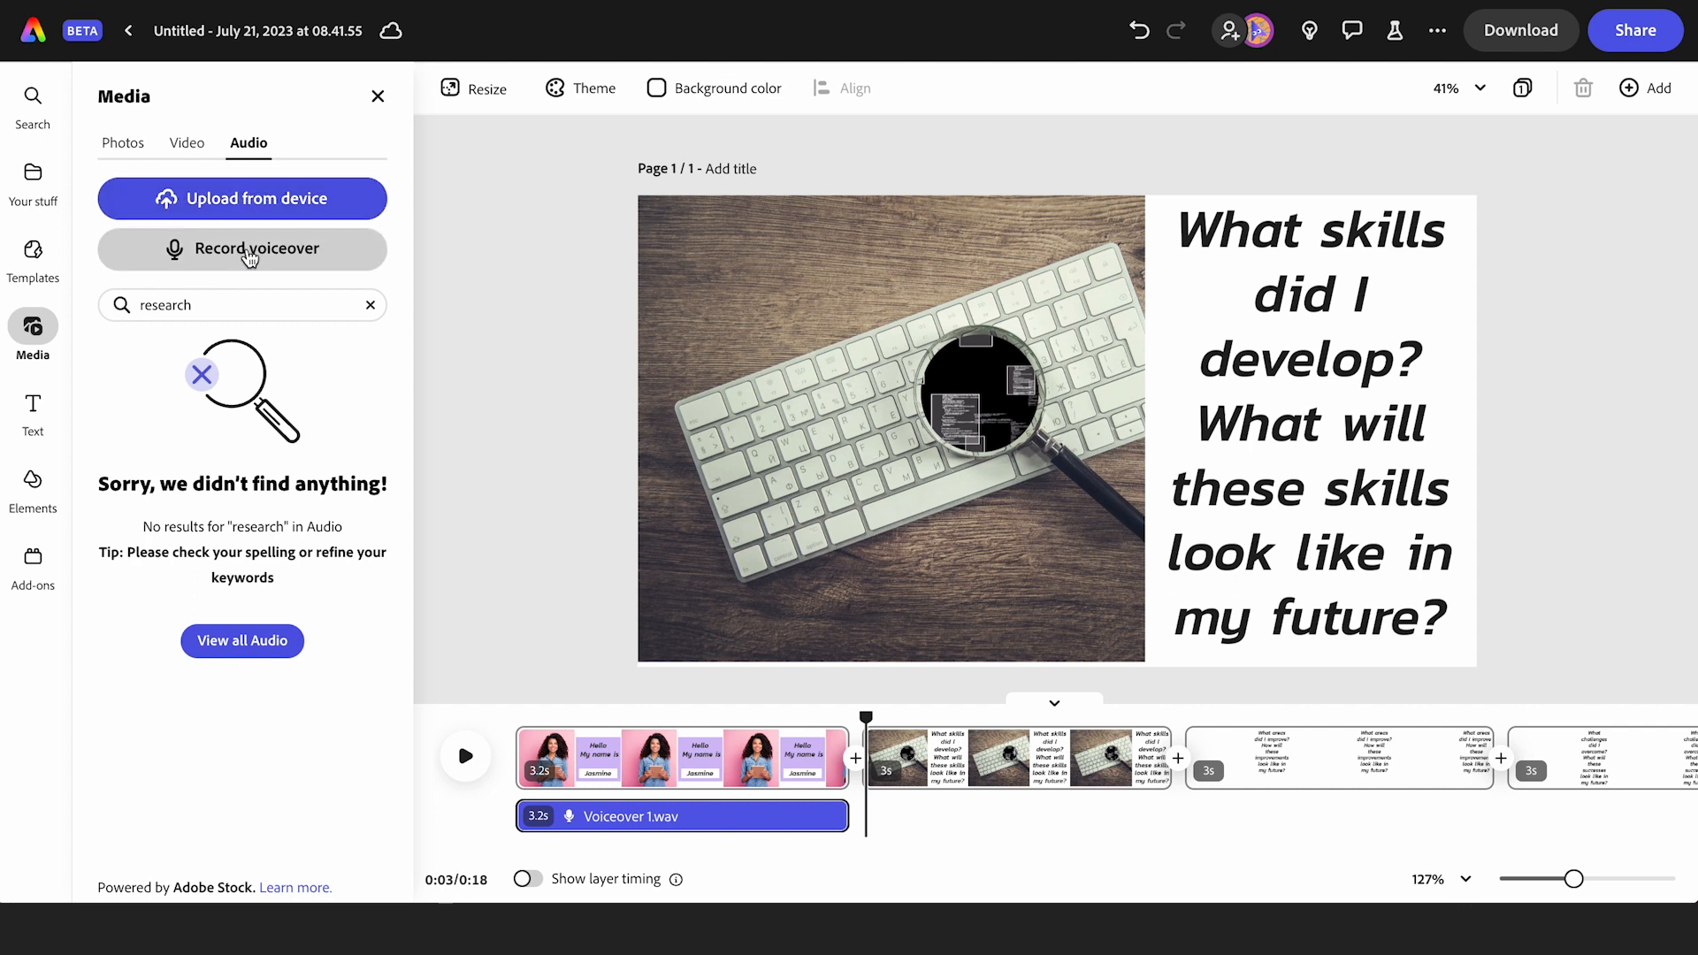
{"action": "left_click", "coordinate": [250, 254]}
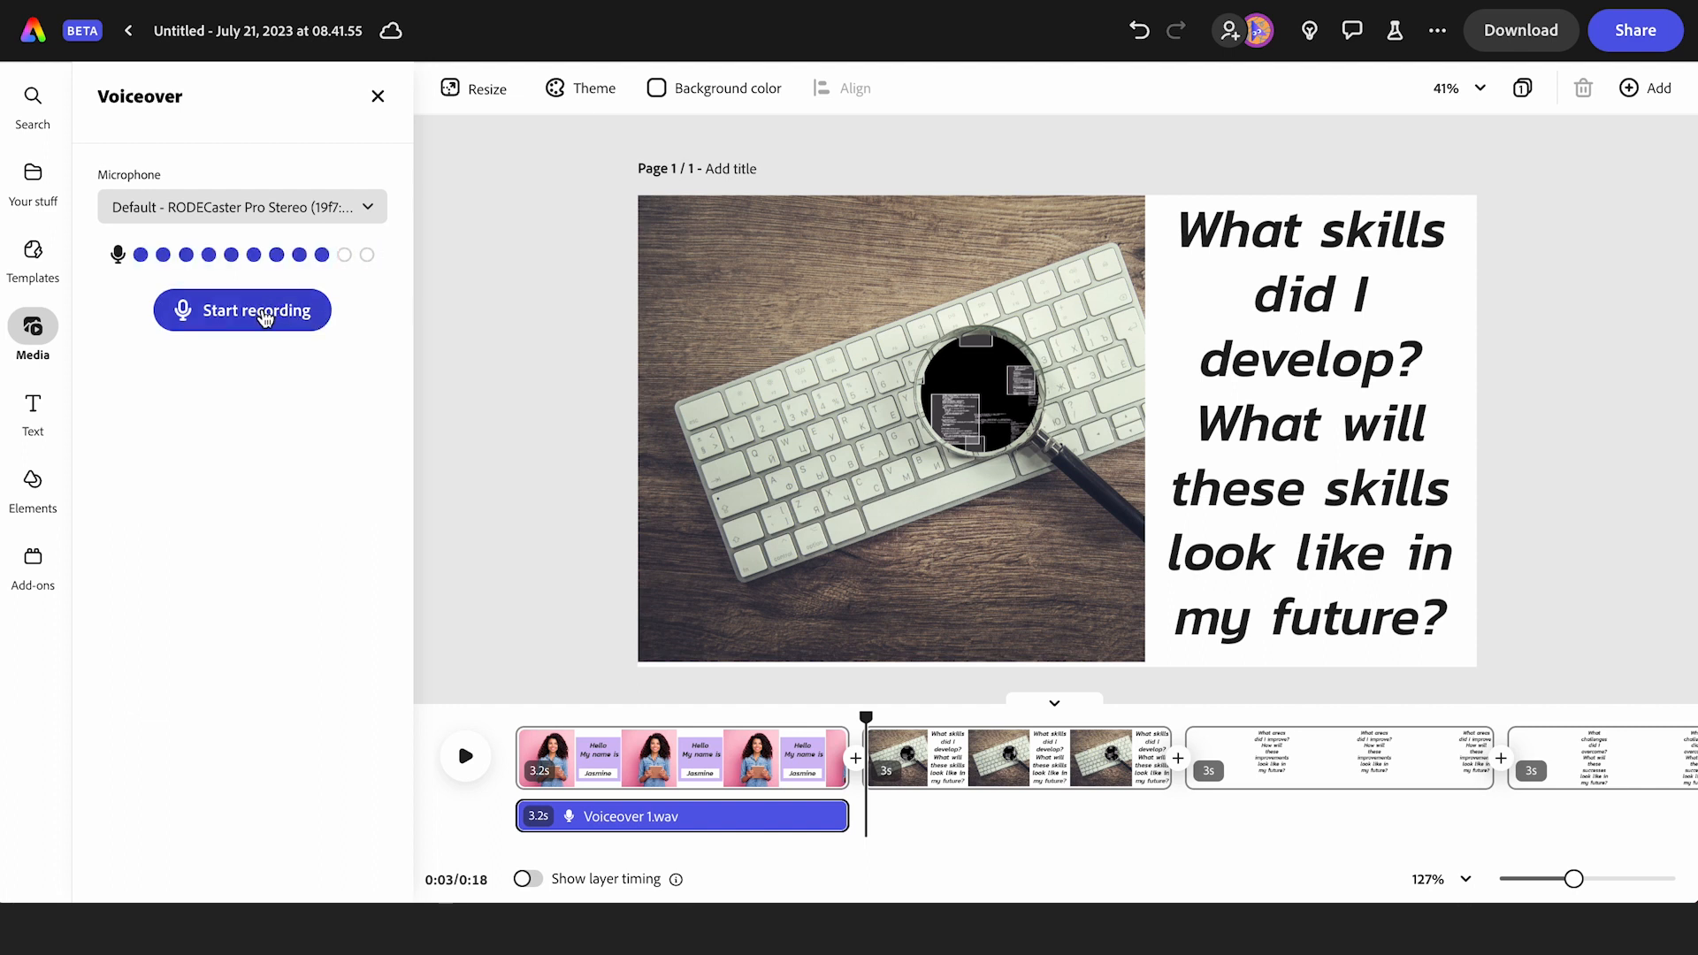
{"action": "left_click", "coordinate": [265, 316]}
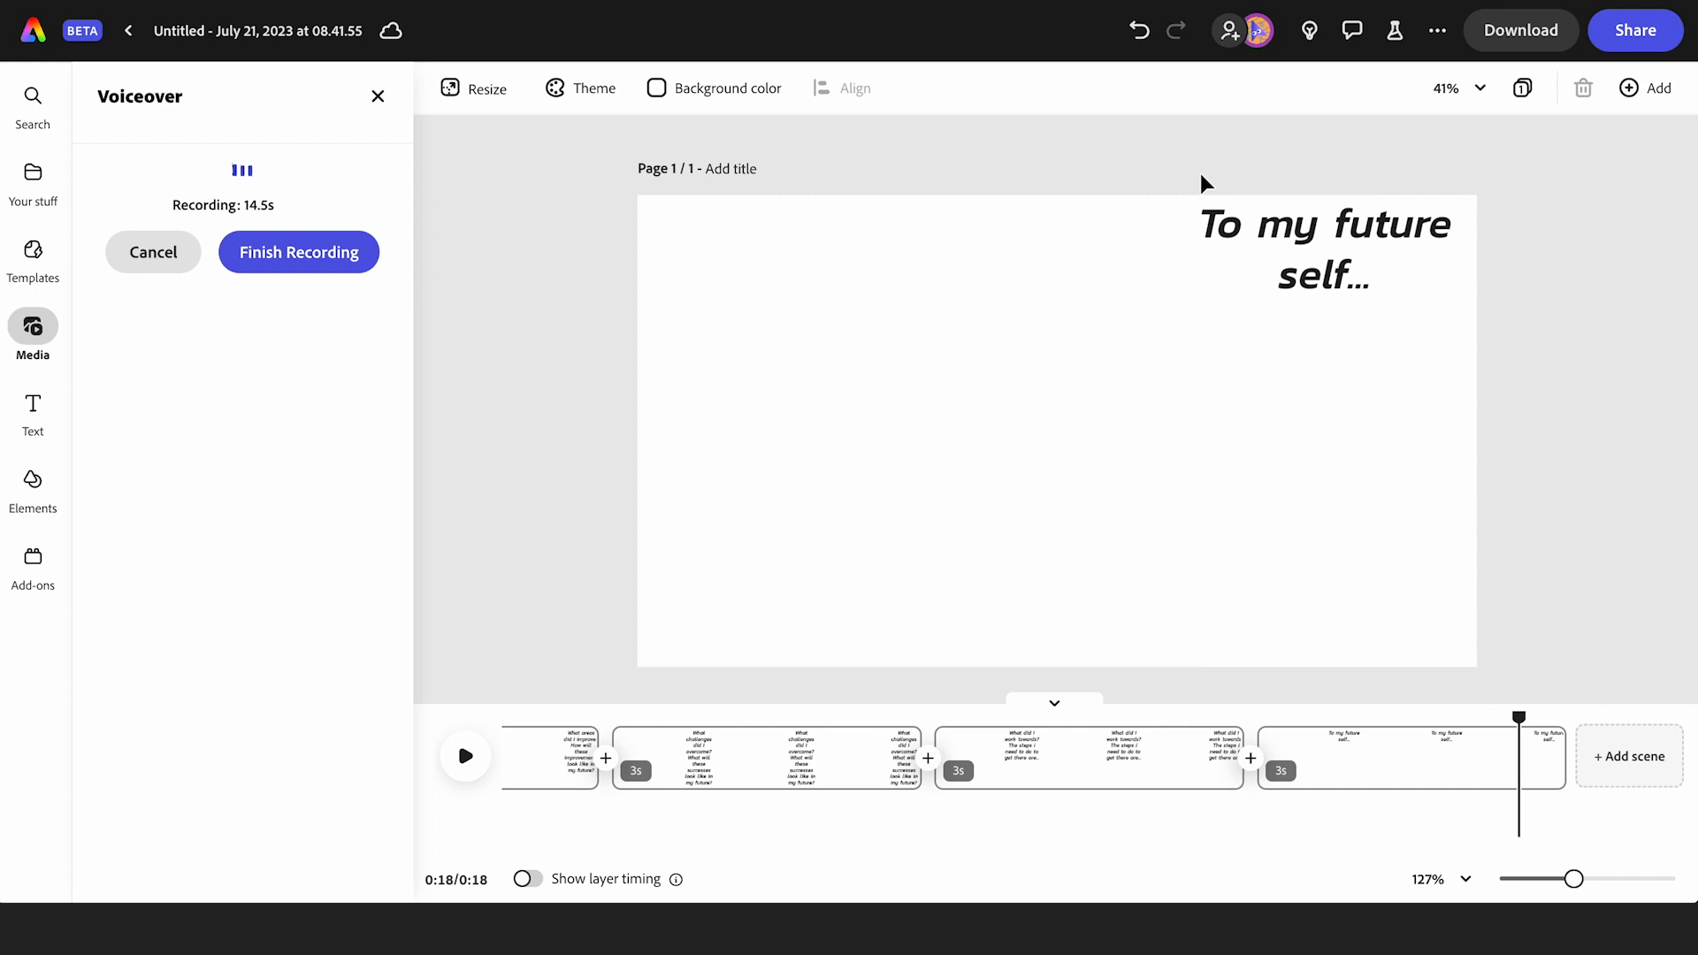
{"action": "left_click", "coordinate": [332, 256]}
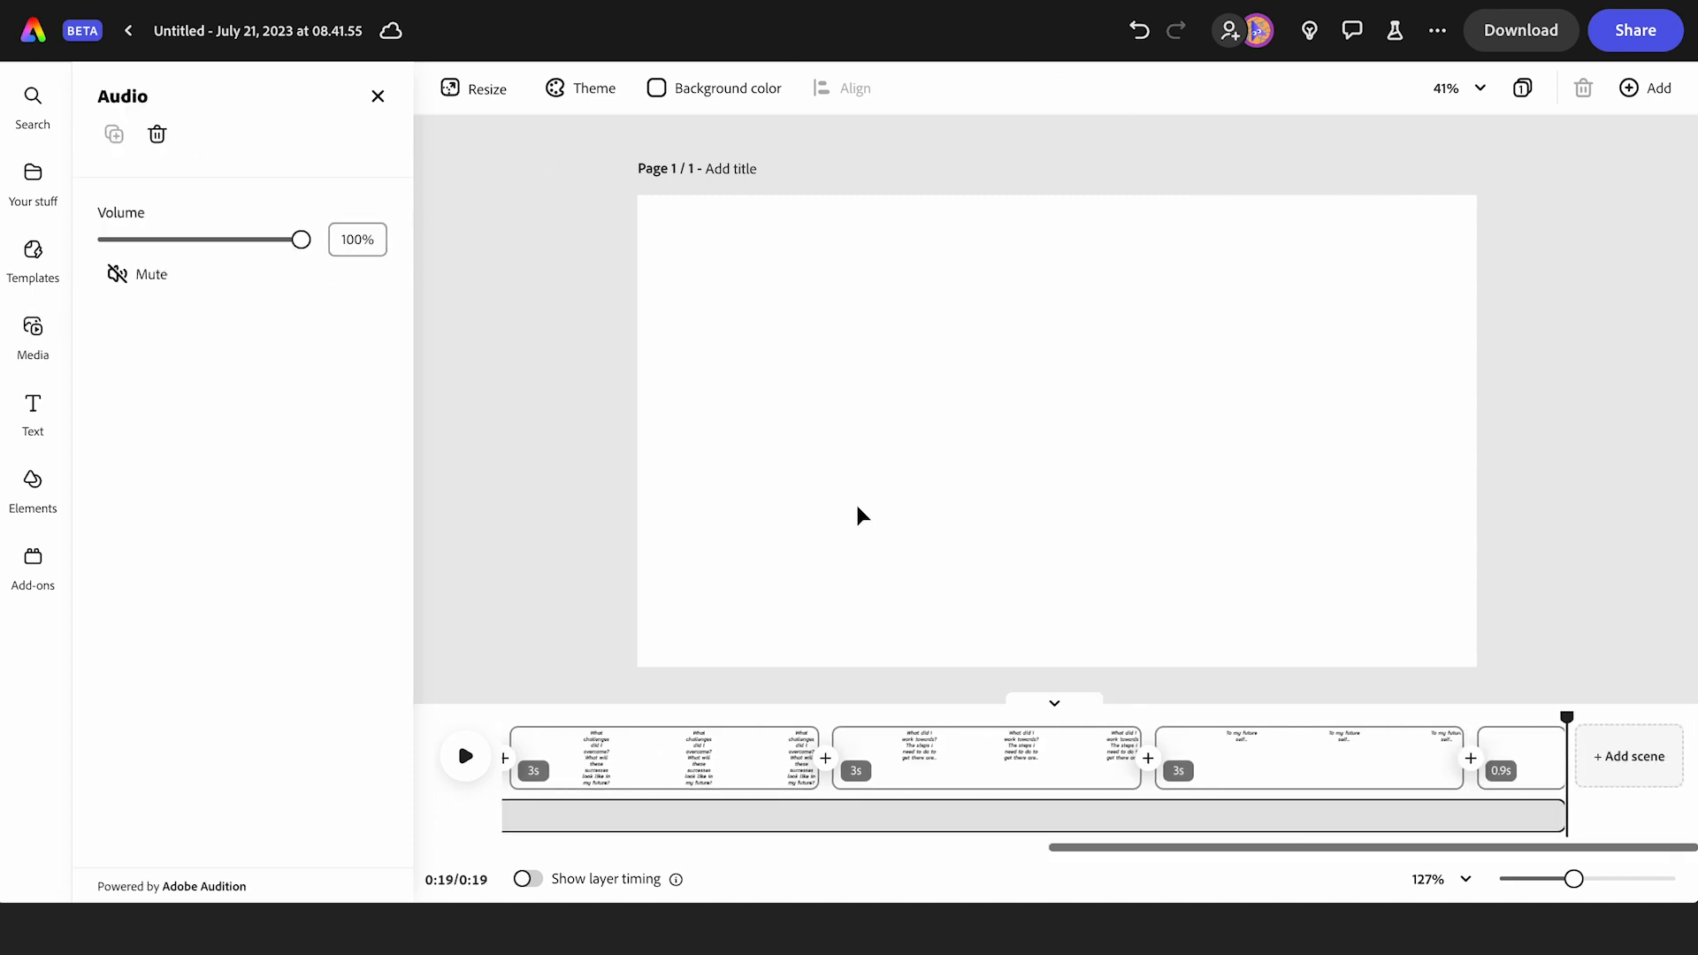
- Extend the skills scene to 15.9 s so that it covers the full length of its voiceover
{"action": "scroll", "coordinate": [1088, 758], "scroll_direction": "left", "scroll_amount": 10}
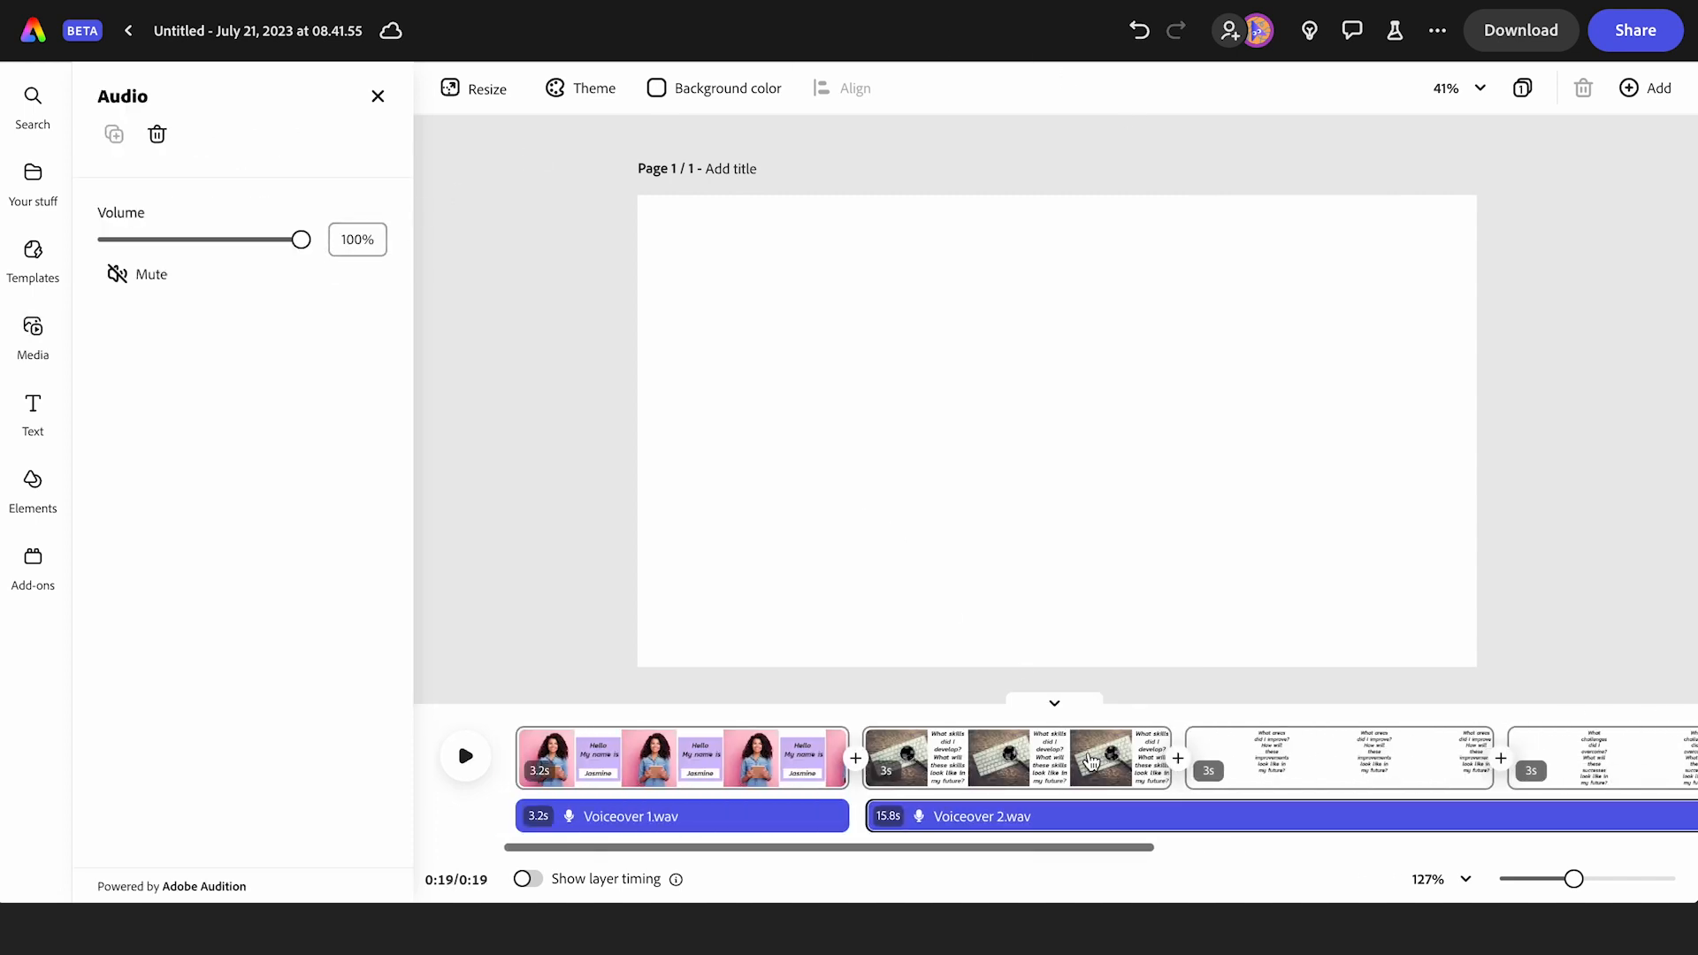
{"action": "scroll", "coordinate": [1089, 762], "scroll_direction": "right", "scroll_amount": 10}
{"action": "scroll", "coordinate": [1110, 768], "scroll_direction": "left", "scroll_amount": 10}
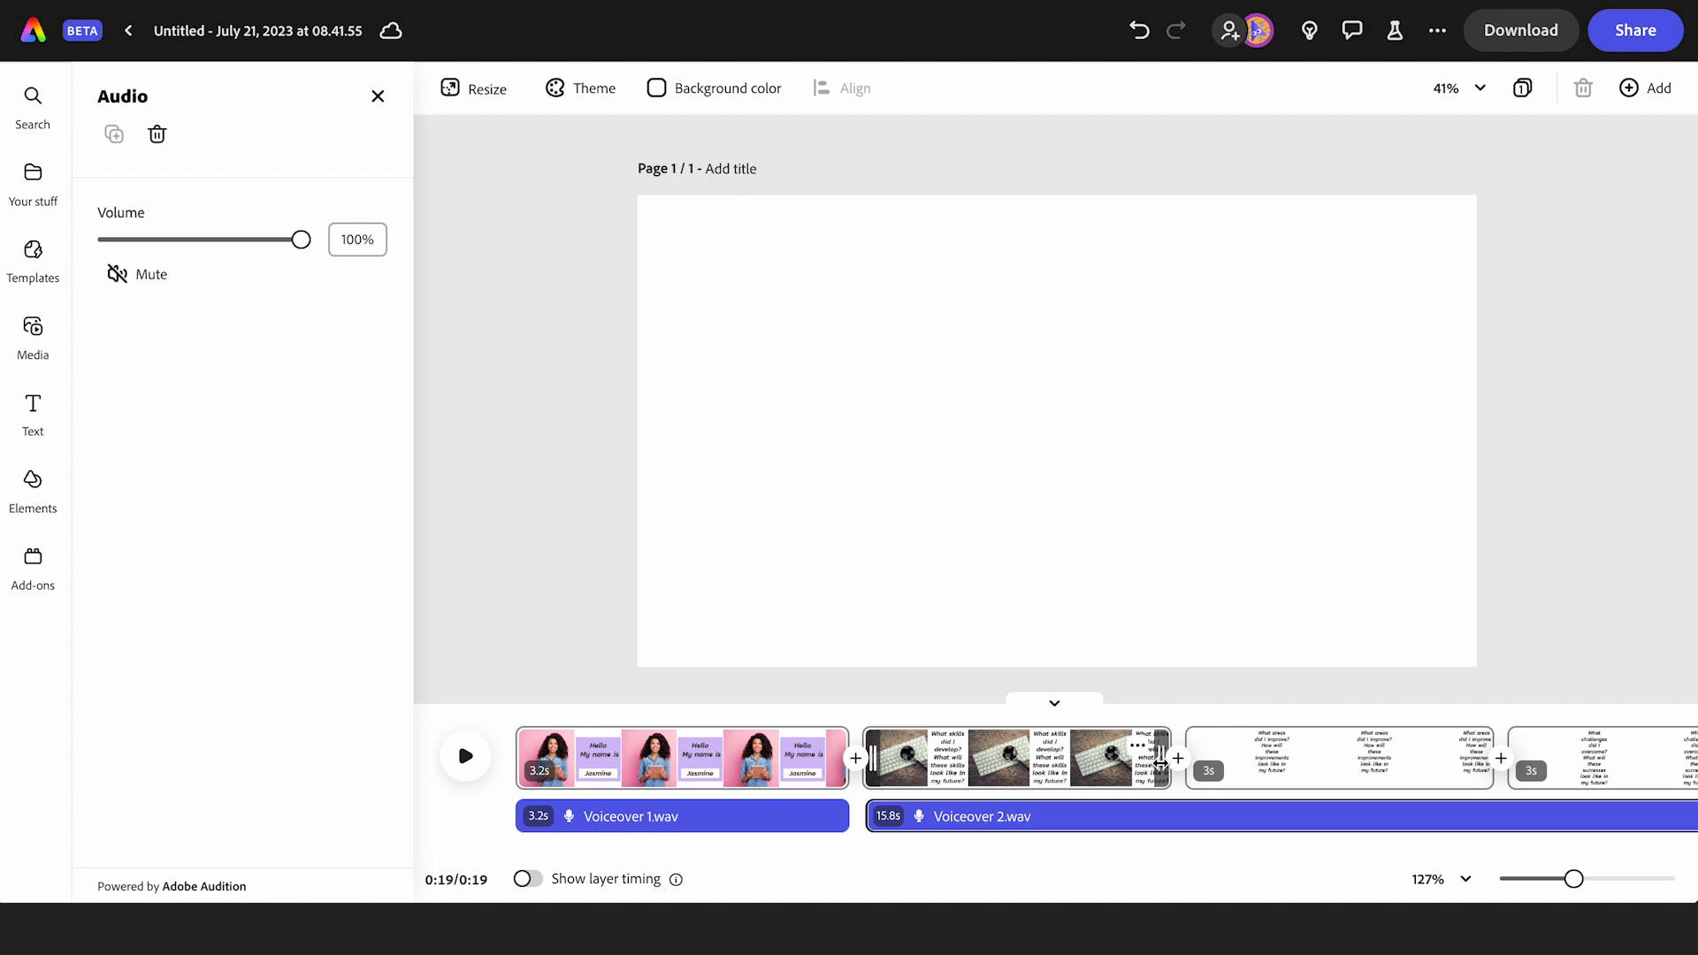
{"action": "left_click_drag", "start_coordinate": [1160, 759], "coordinate": [1583, 770]}
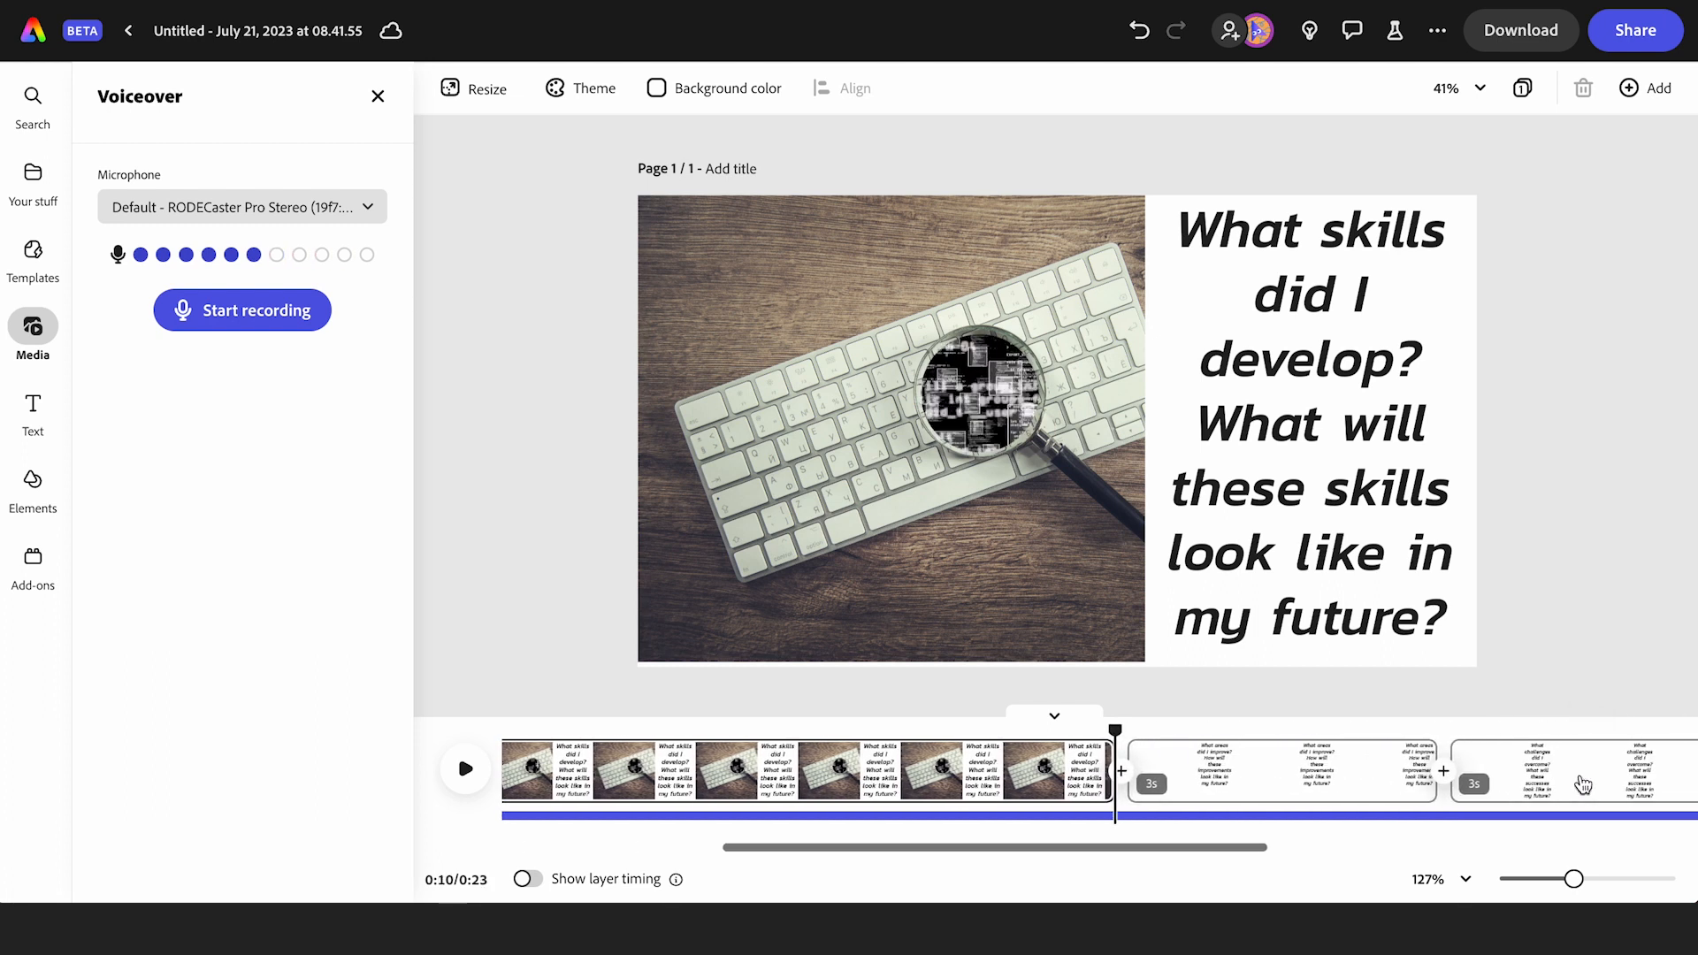
{"action": "left_click_drag", "start_coordinate": [1109, 758], "coordinate": [1690, 751]}
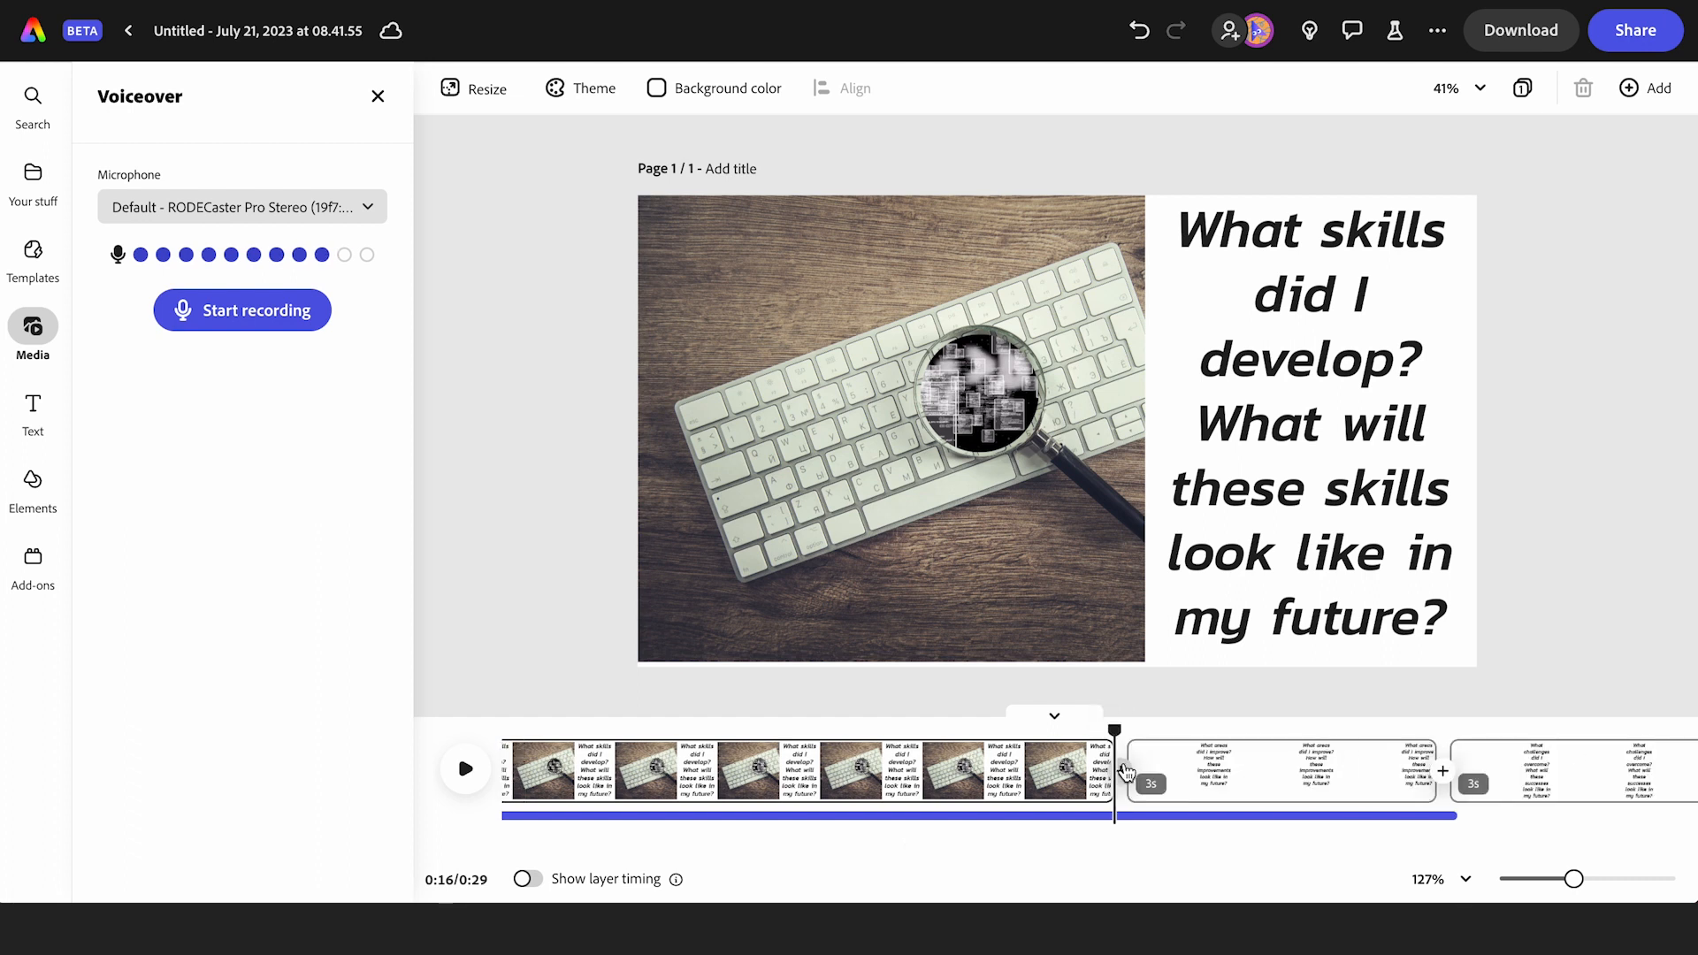
{"action": "left_click_drag", "start_coordinate": [1125, 772], "coordinate": [1449, 776]}
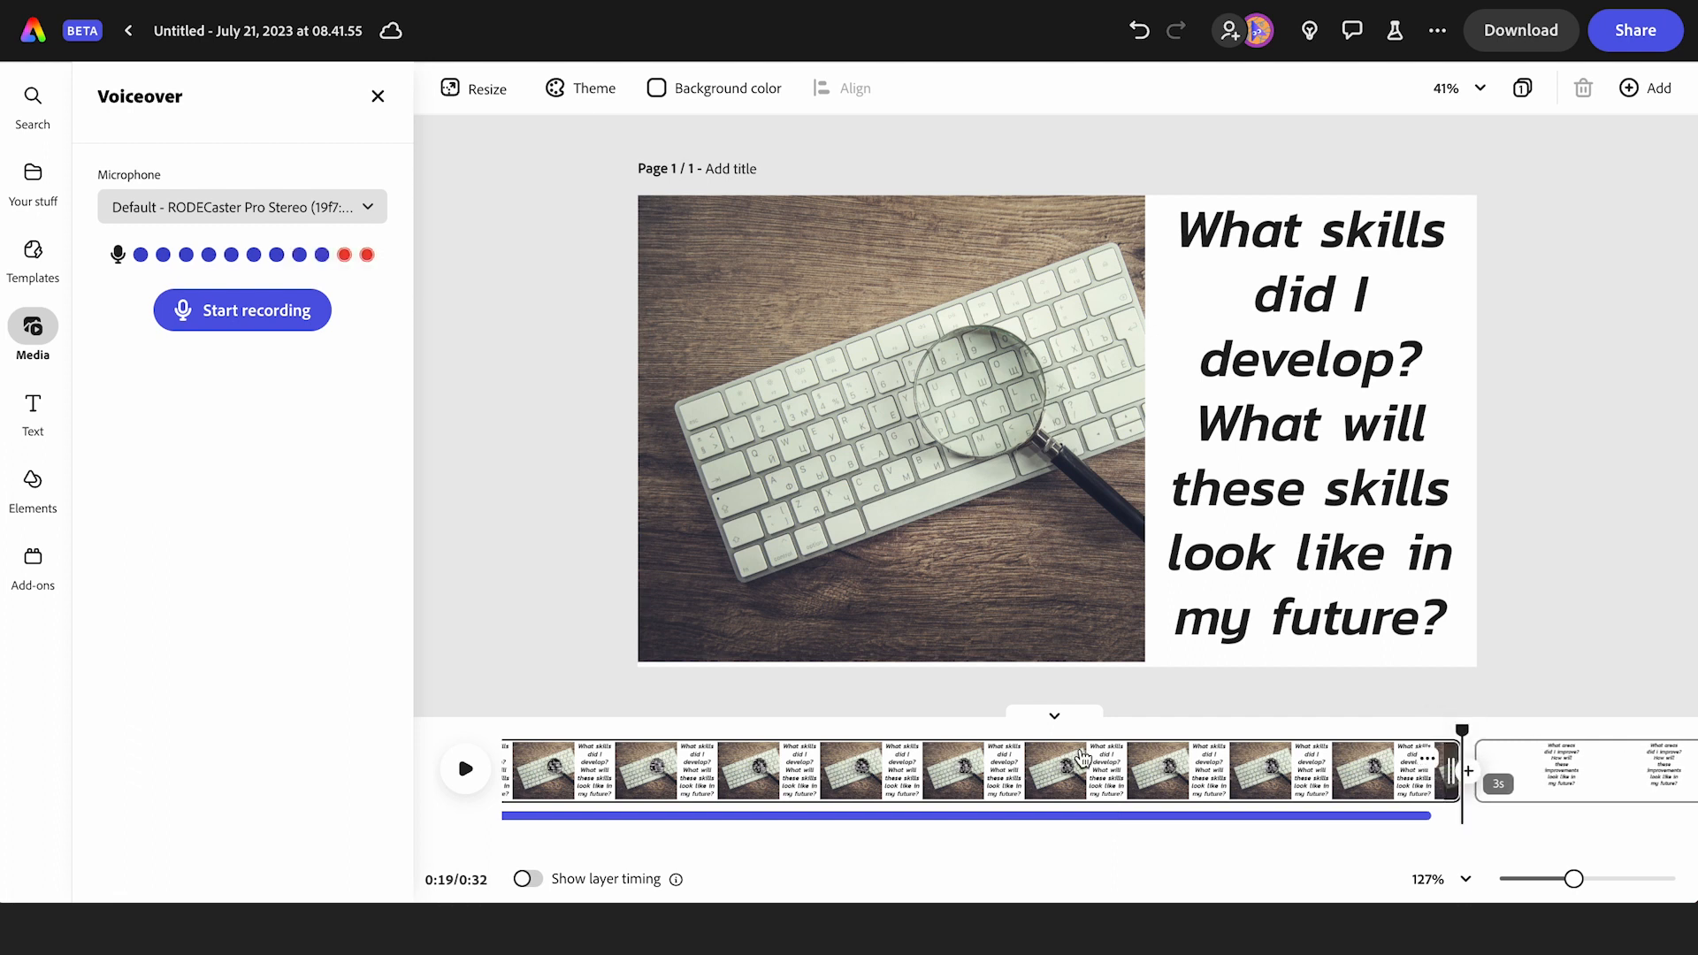
{"action": "left_click_drag", "start_coordinate": [1444, 767], "coordinate": [1426, 774]}
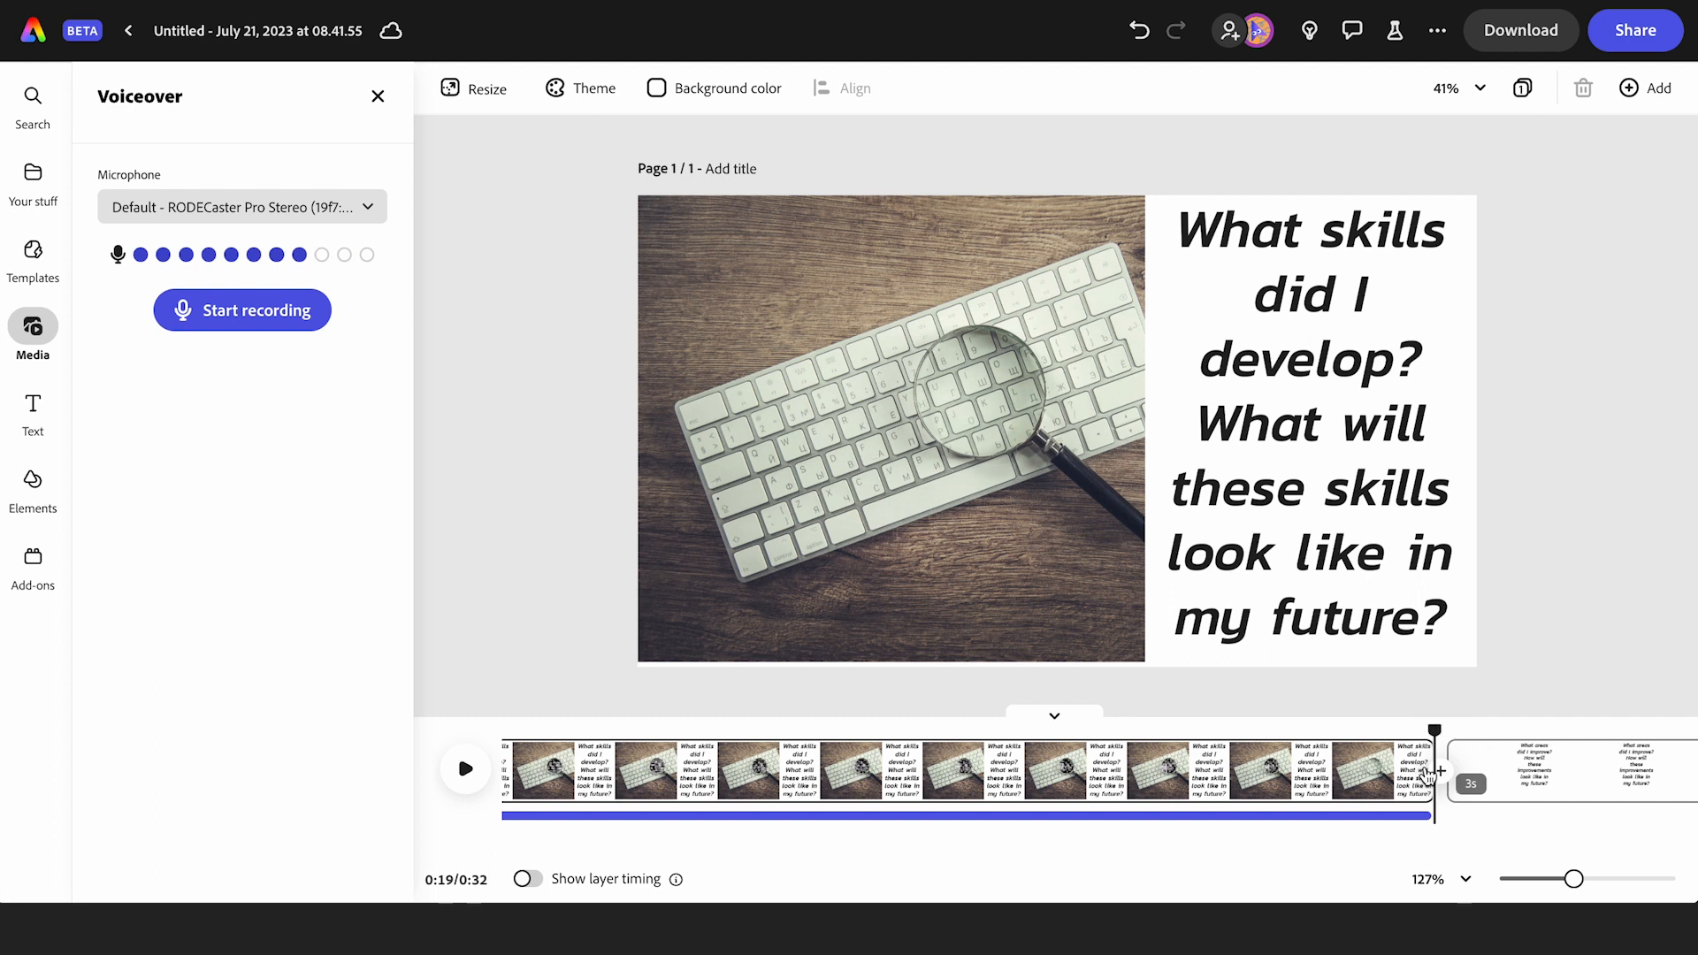
- Play the video from the start through the end of the skills scene to check both voiceovers
{"action": "scroll", "coordinate": [1425, 773], "scroll_direction": "left", "scroll_amount": 10}
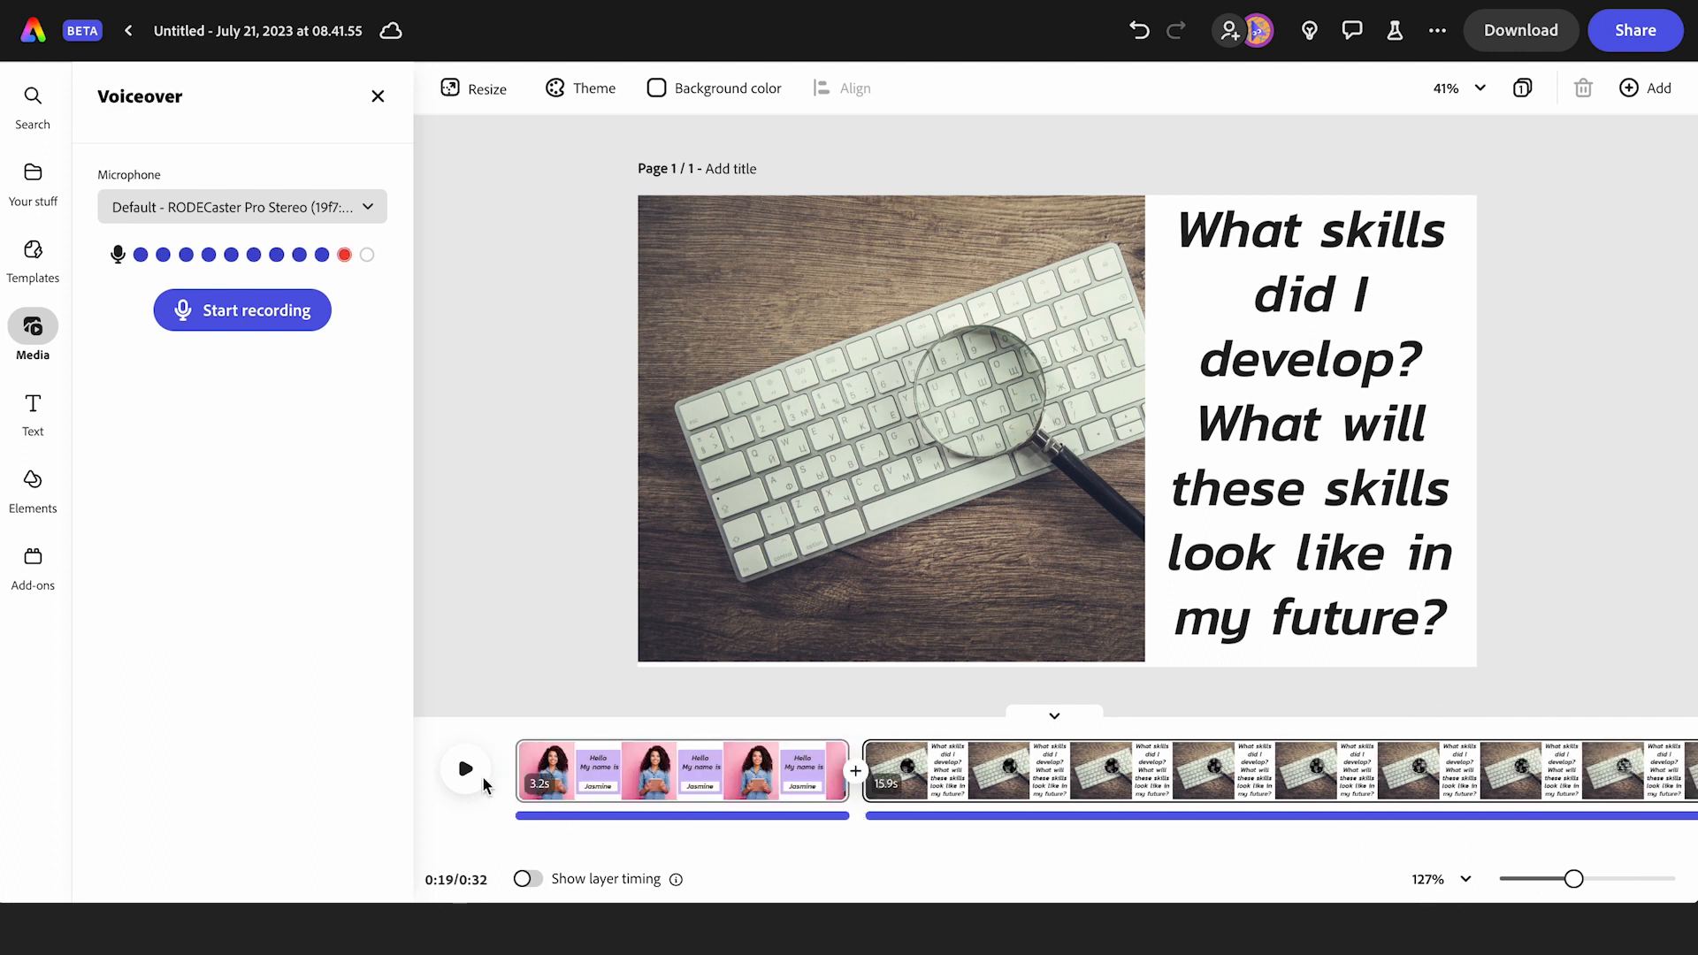
{"action": "left_click", "coordinate": [465, 769]}
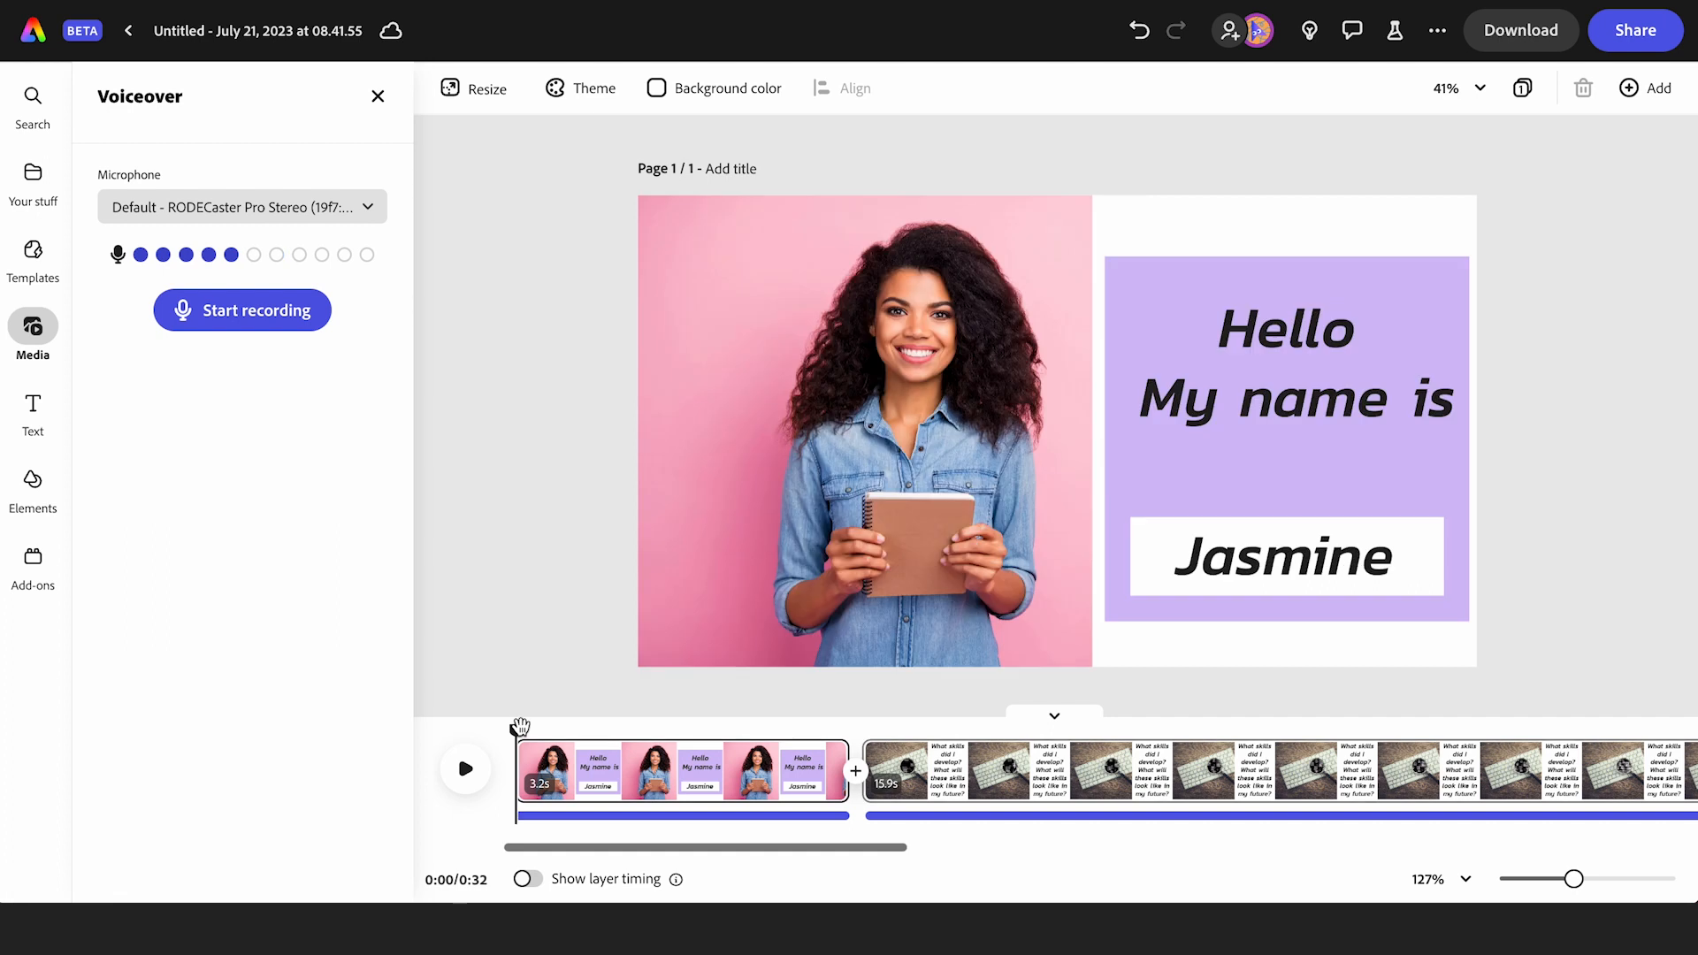
{"action": "left_click", "coordinate": [465, 769]}
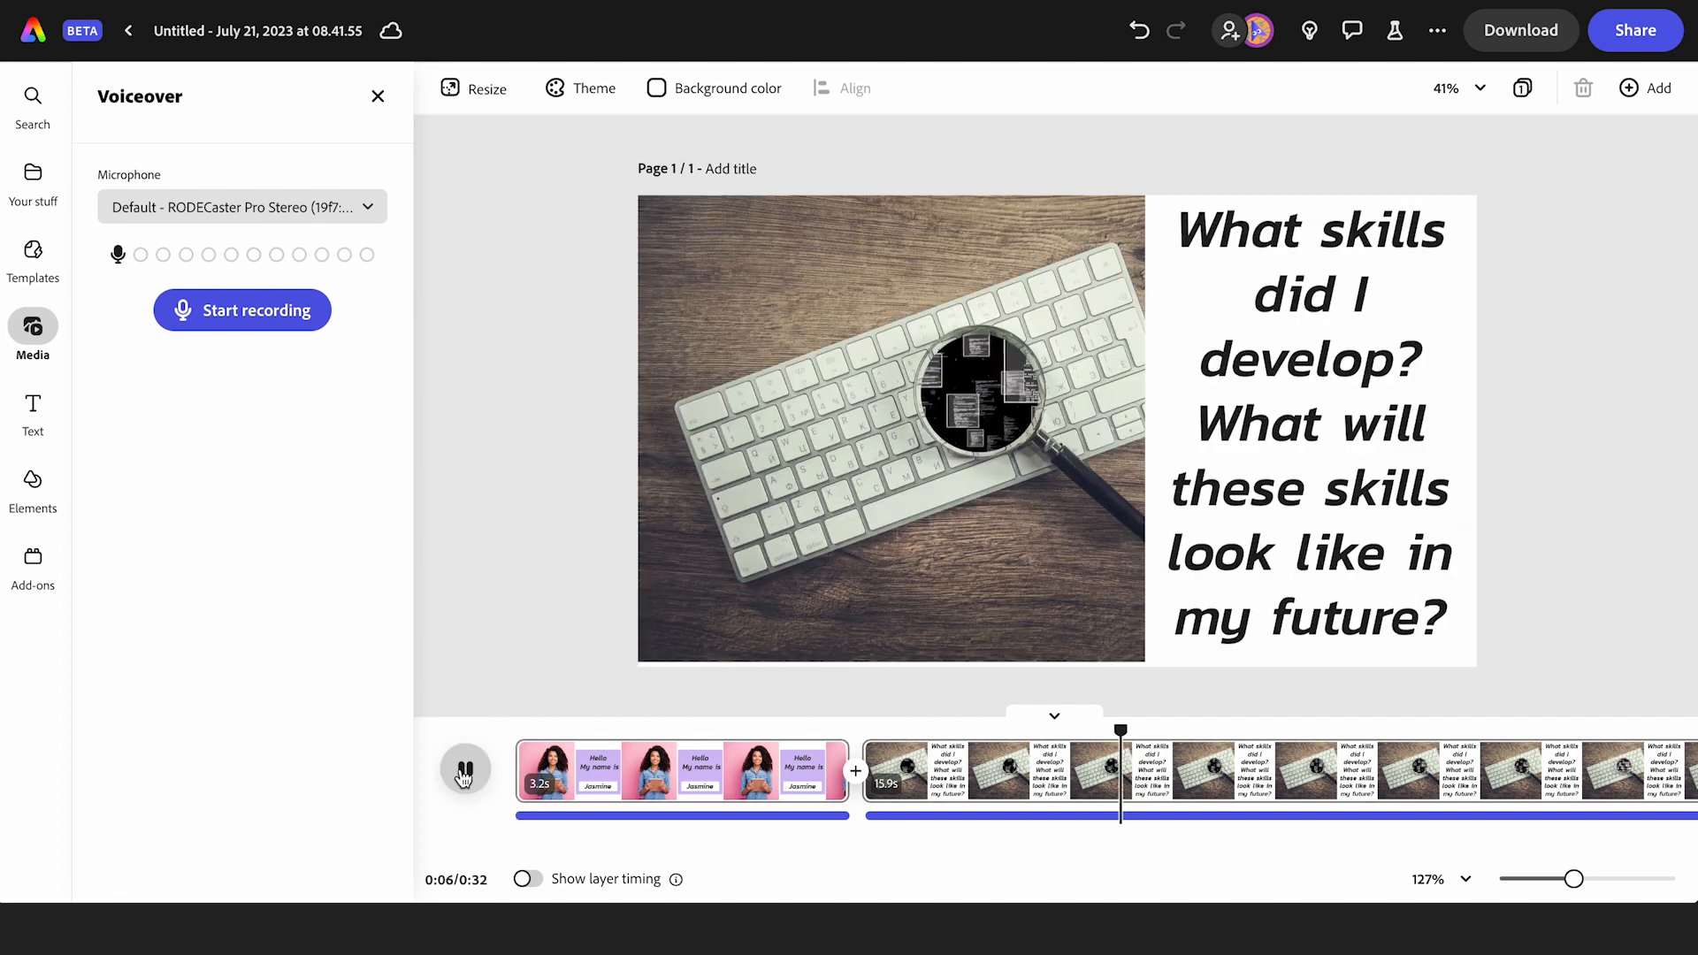
{"action": "left_click", "coordinate": [465, 769]}
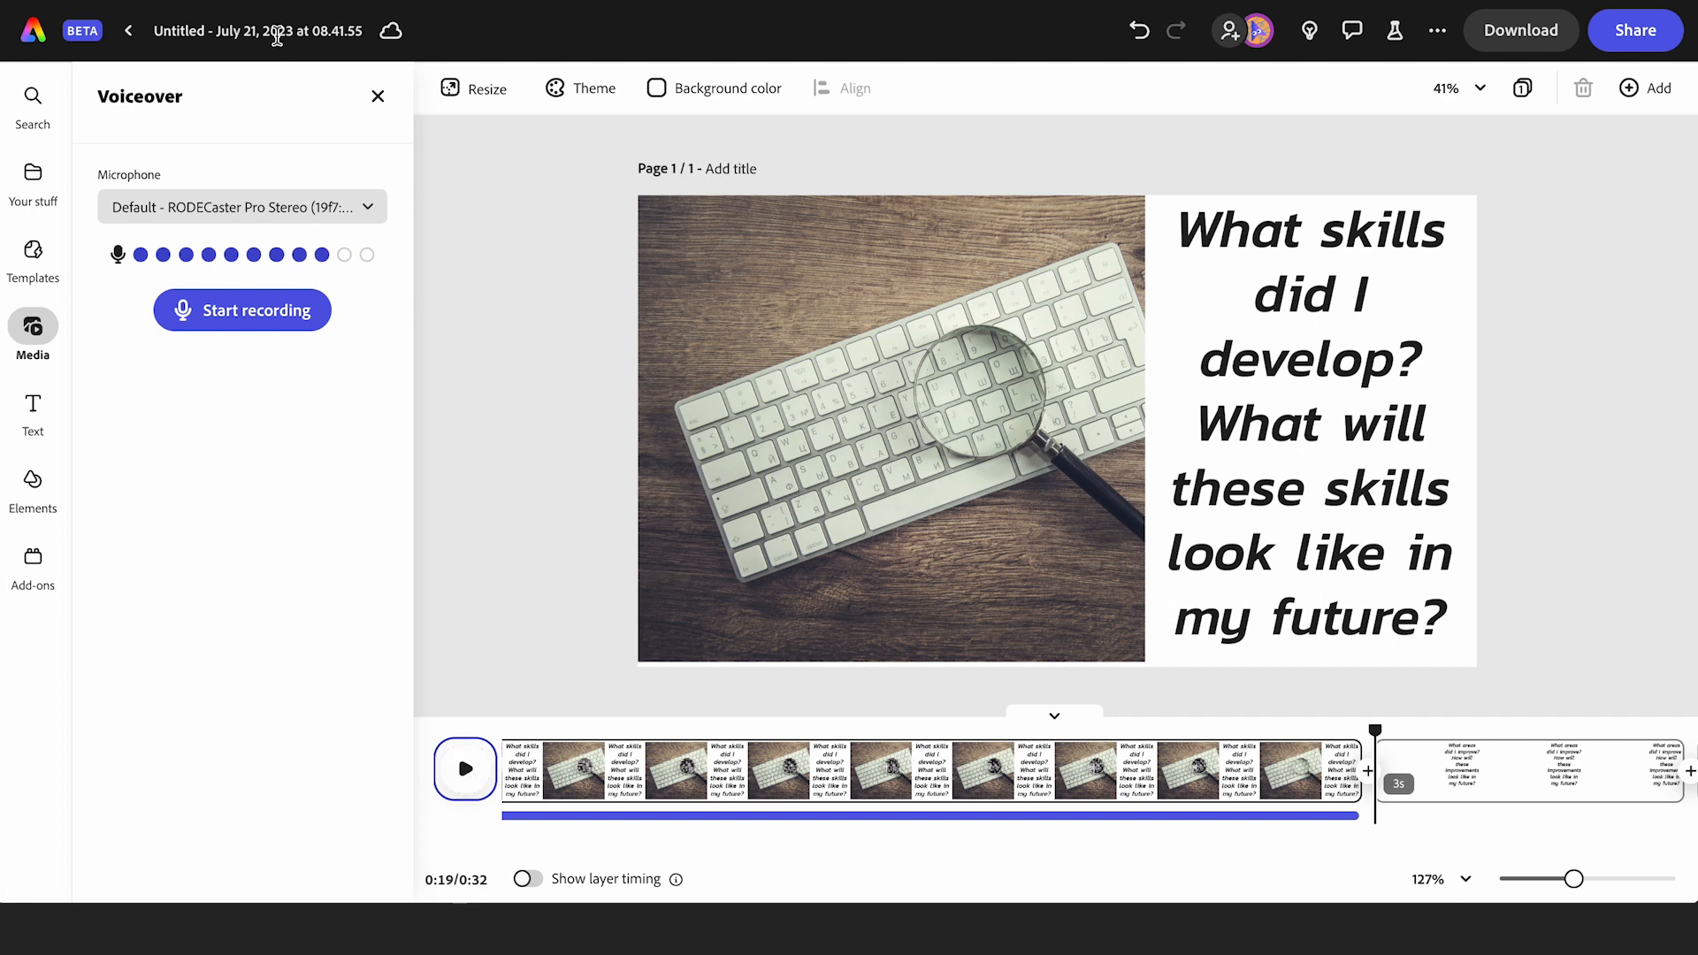
- Rename the project as Reflection Video
{"action": "left_click", "coordinate": [277, 35]}
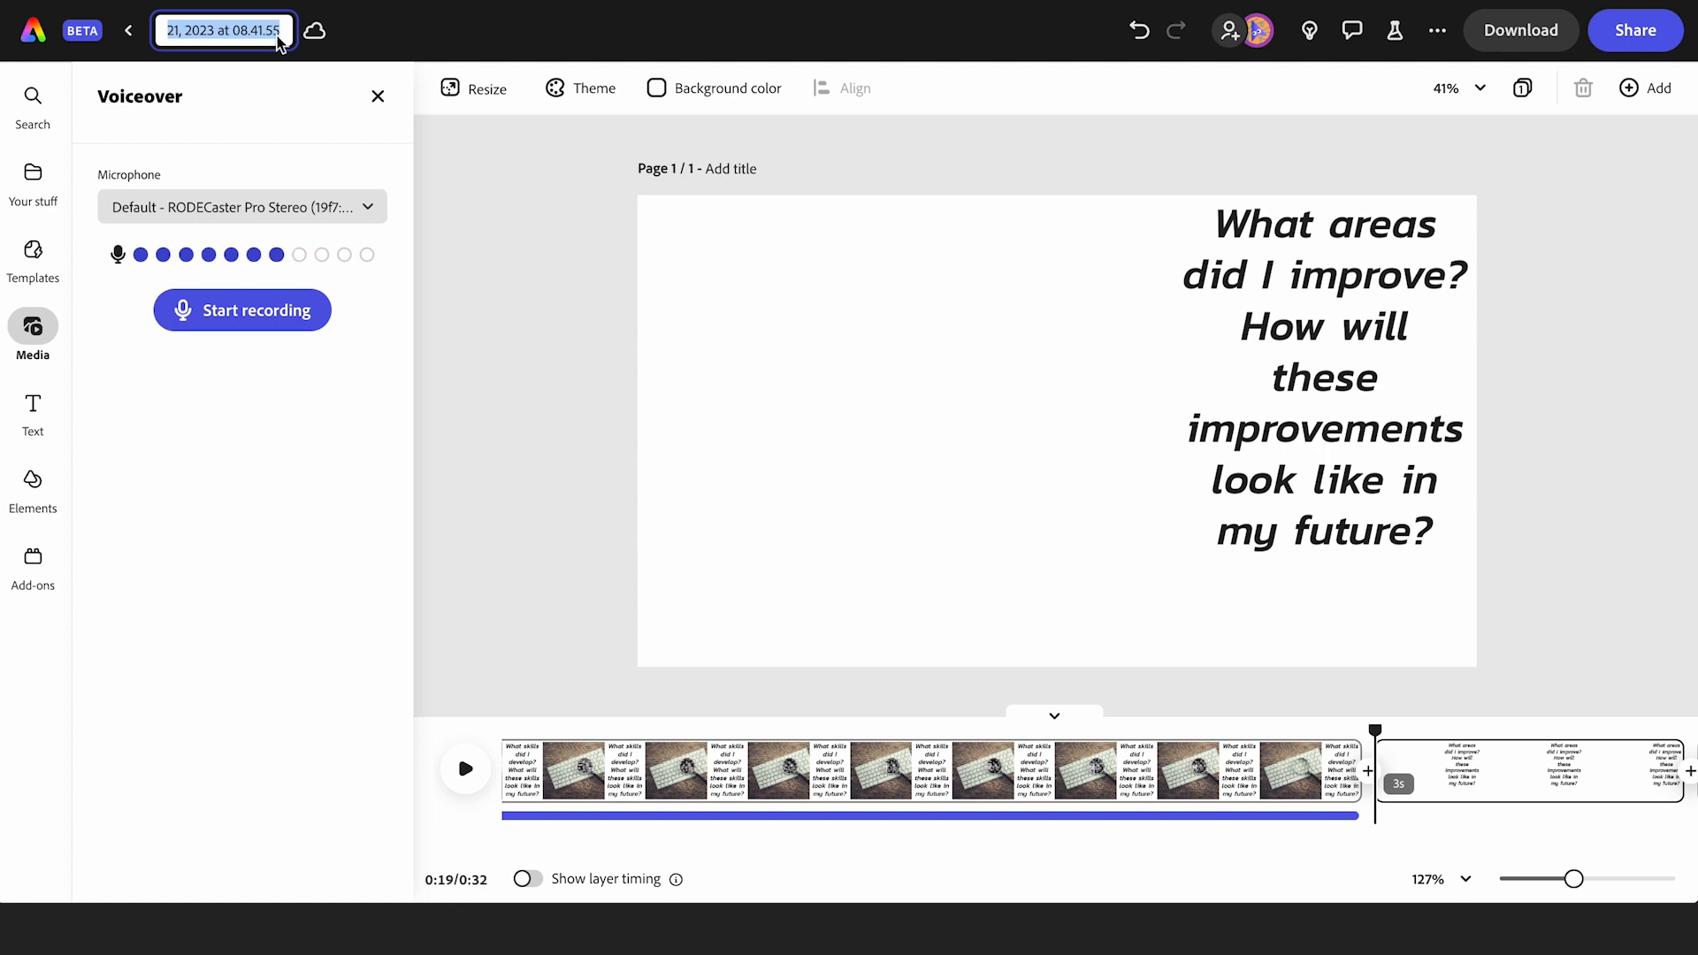
{"action": "type", "text": "Reflect"}
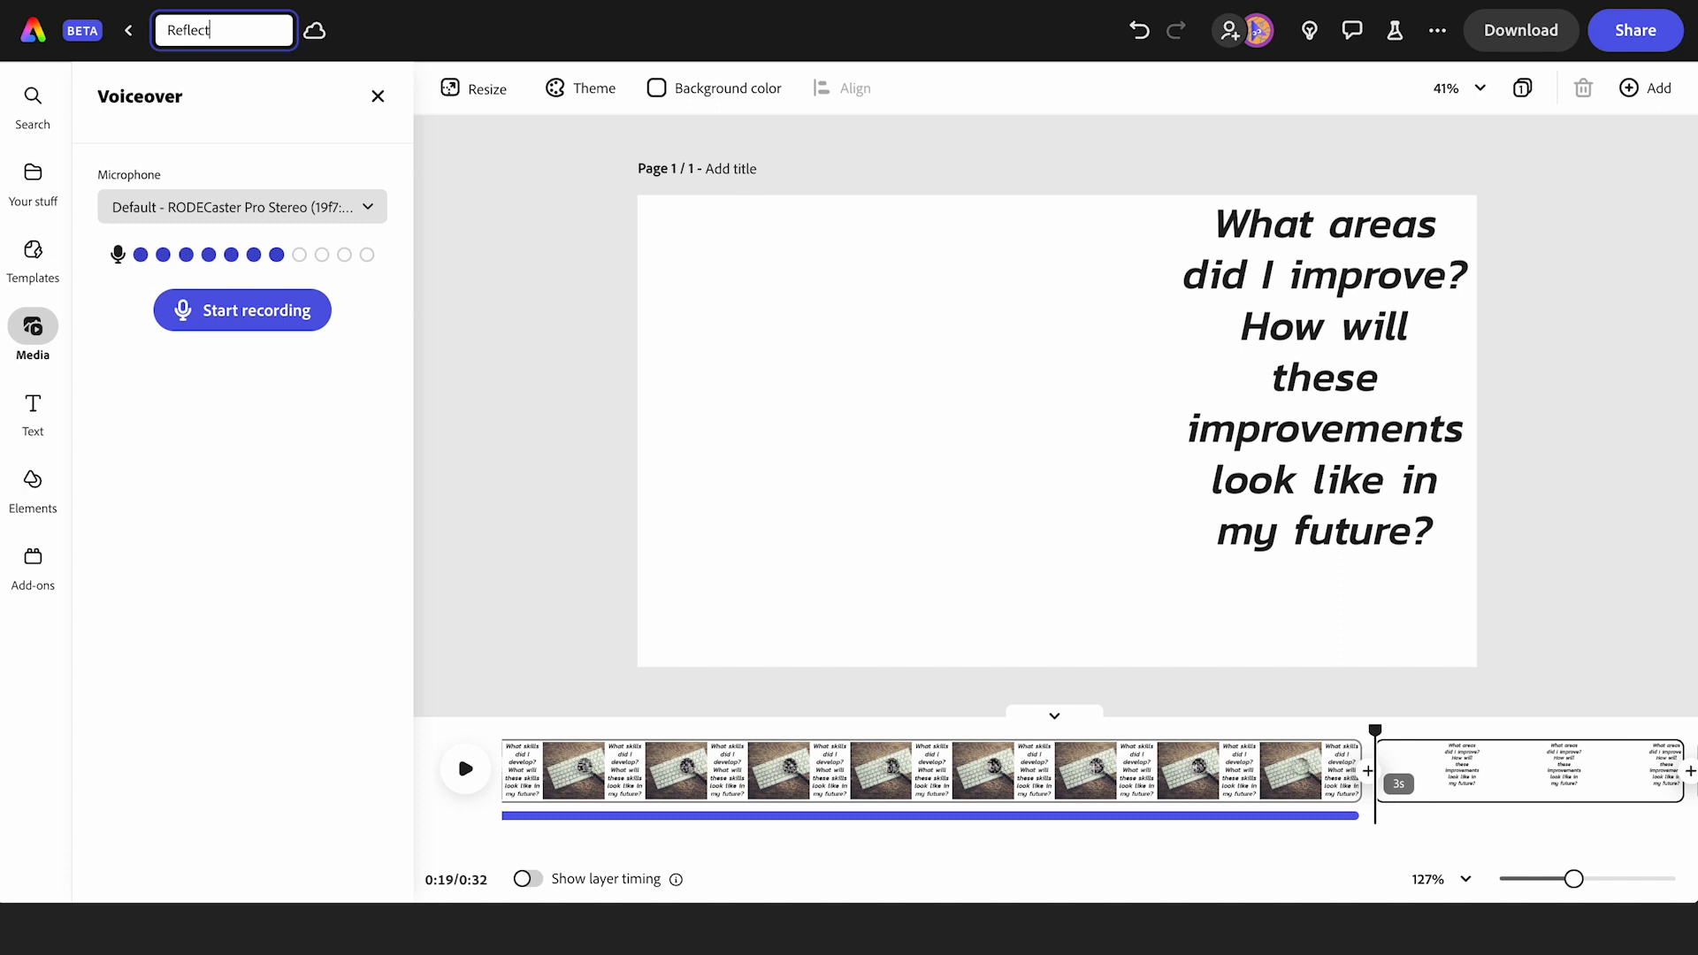
{"action": "type", "text": "ion Video"}
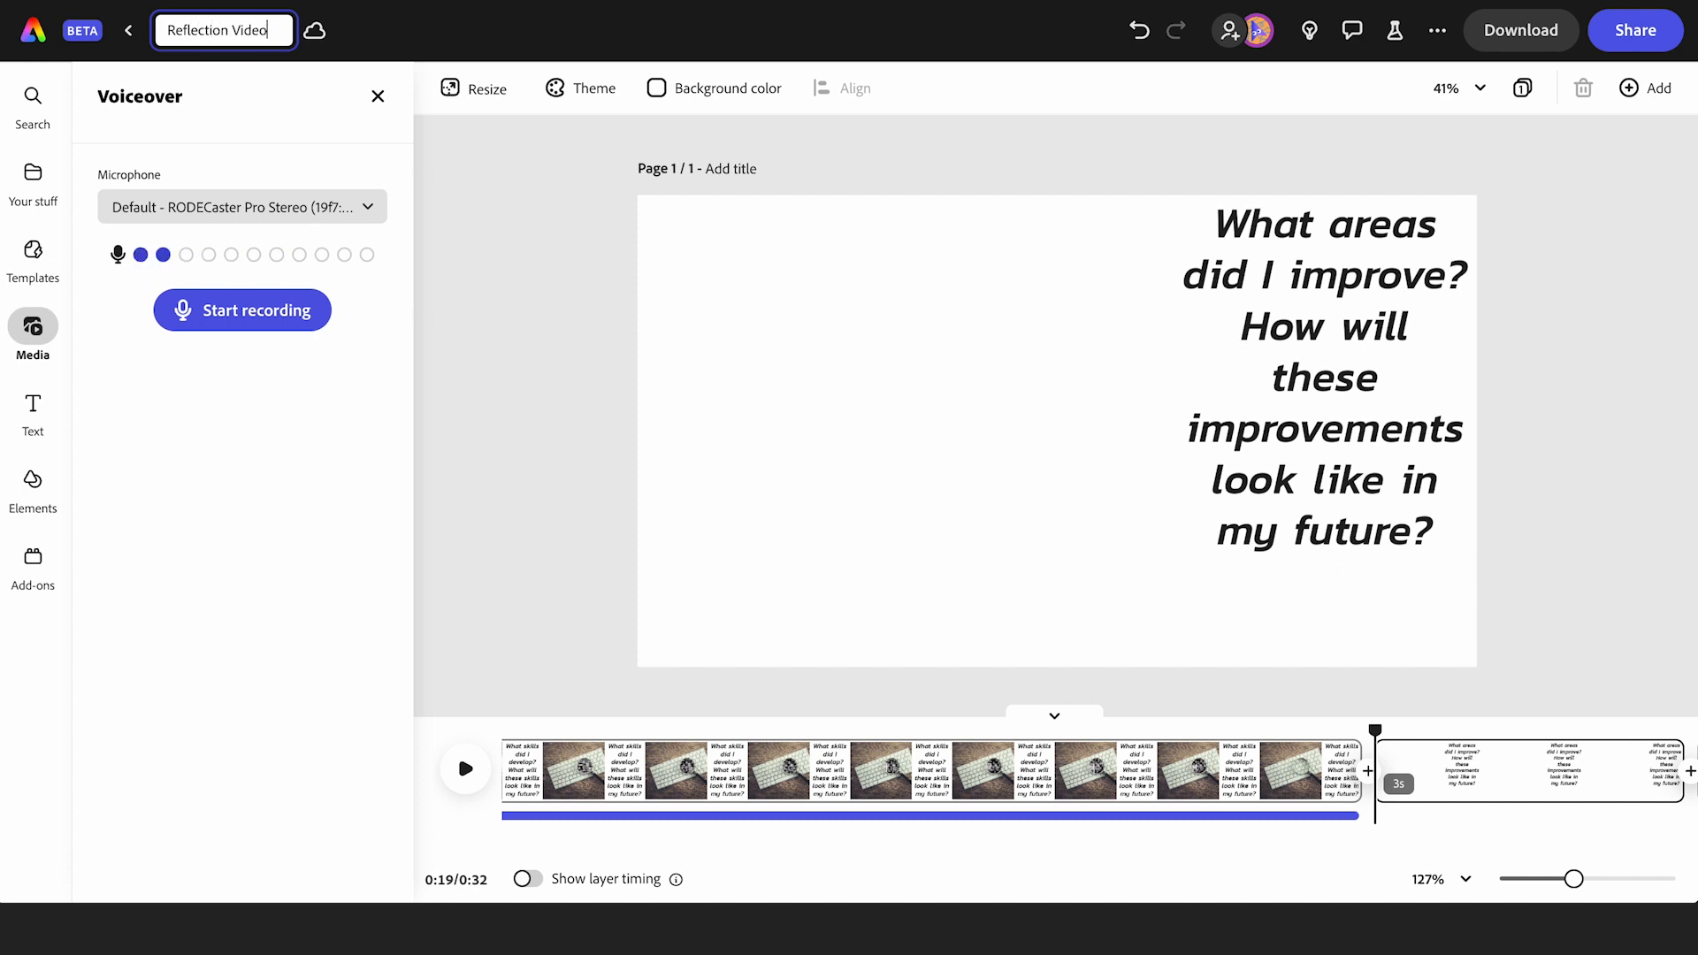
{"action": "key", "text": "Escape"}
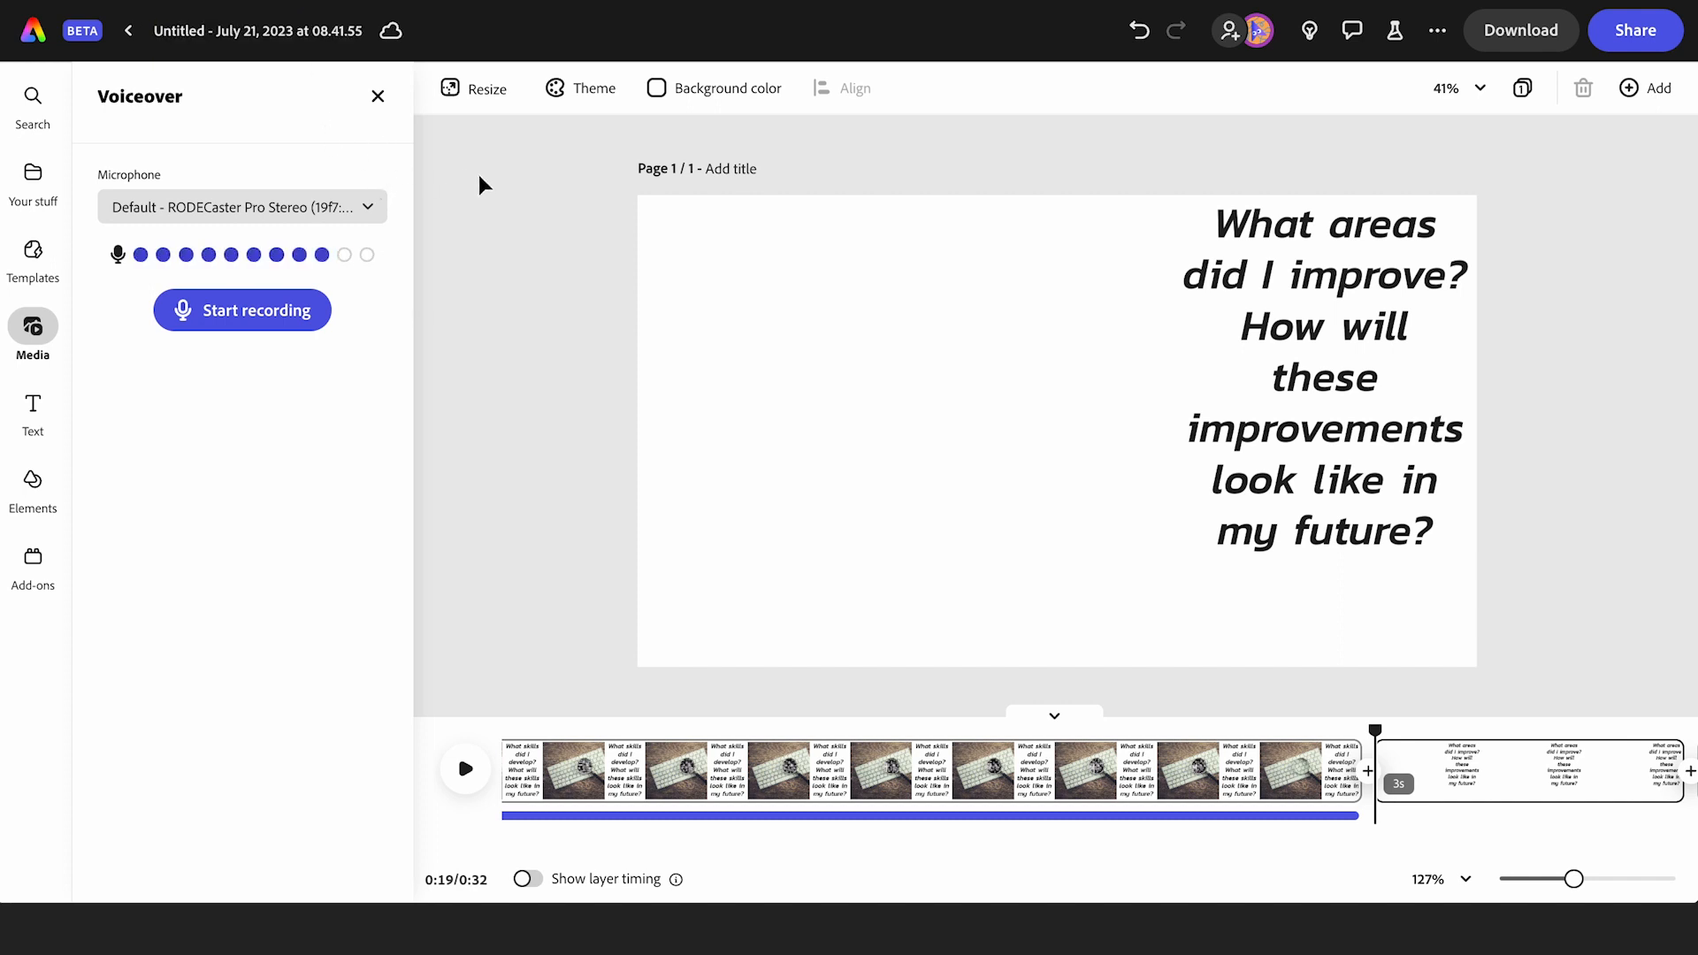
- Return to the home page and open the Animate from audio quick action
{"action": "left_click", "coordinate": [36, 33]}
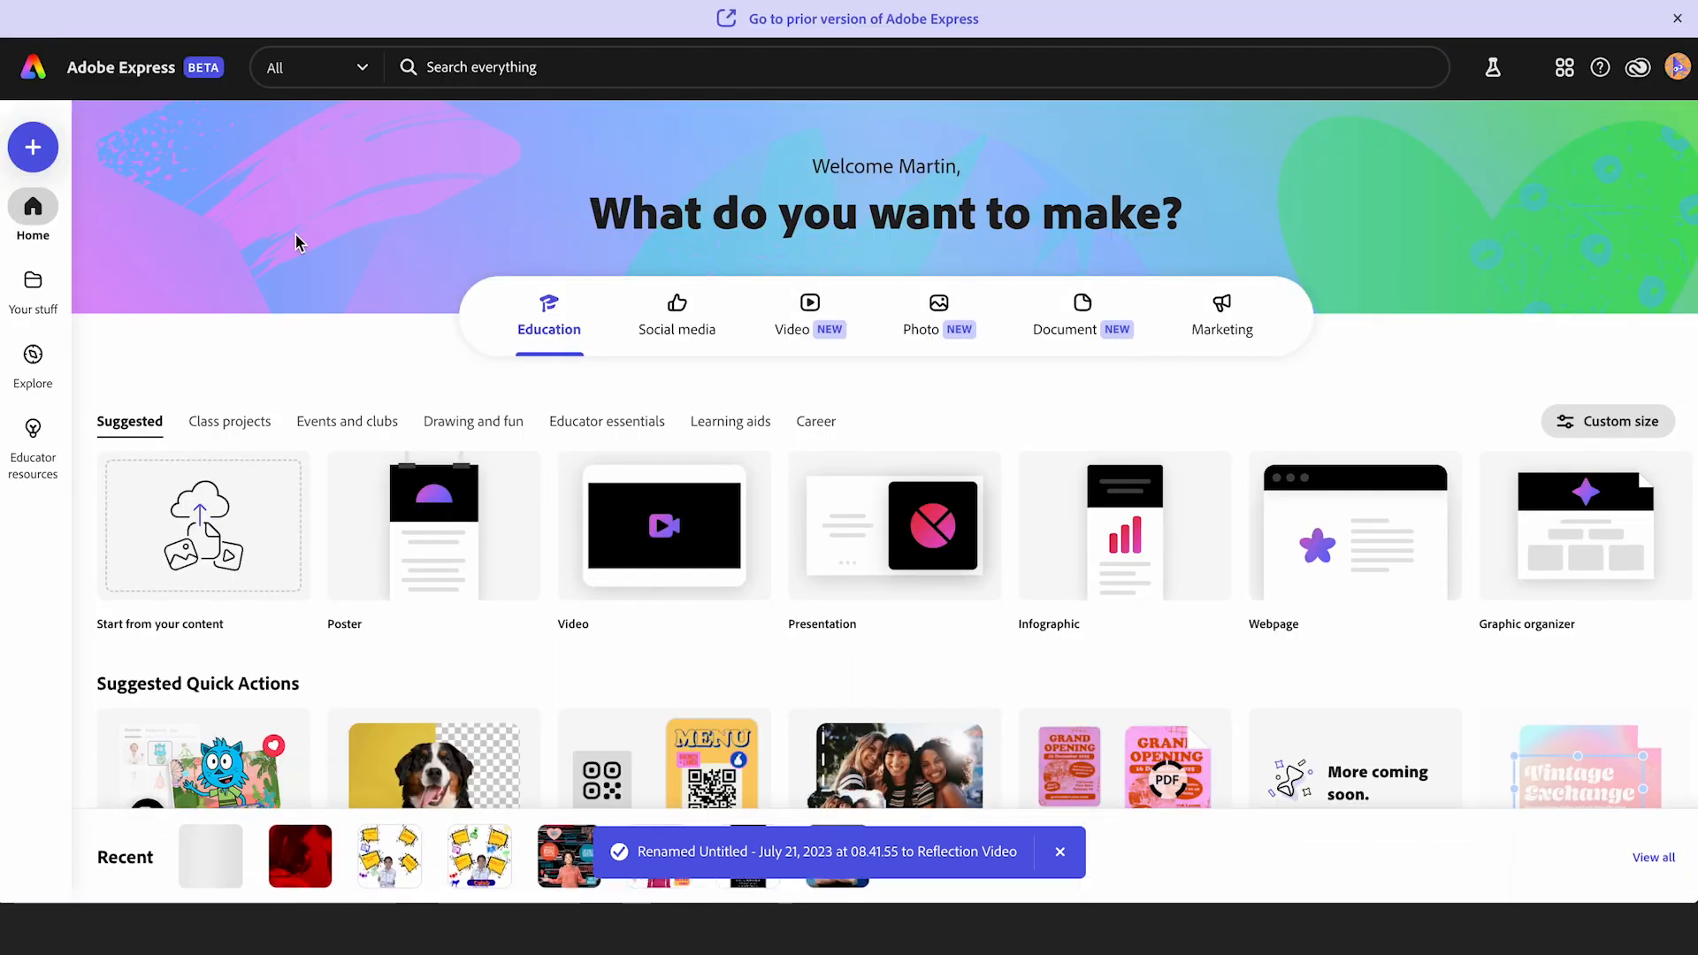
{"action": "scroll", "coordinate": [362, 326], "scroll_direction": "down", "scroll_amount": 2}
{"action": "scroll", "coordinate": [363, 330], "scroll_direction": "down", "scroll_amount": 1}
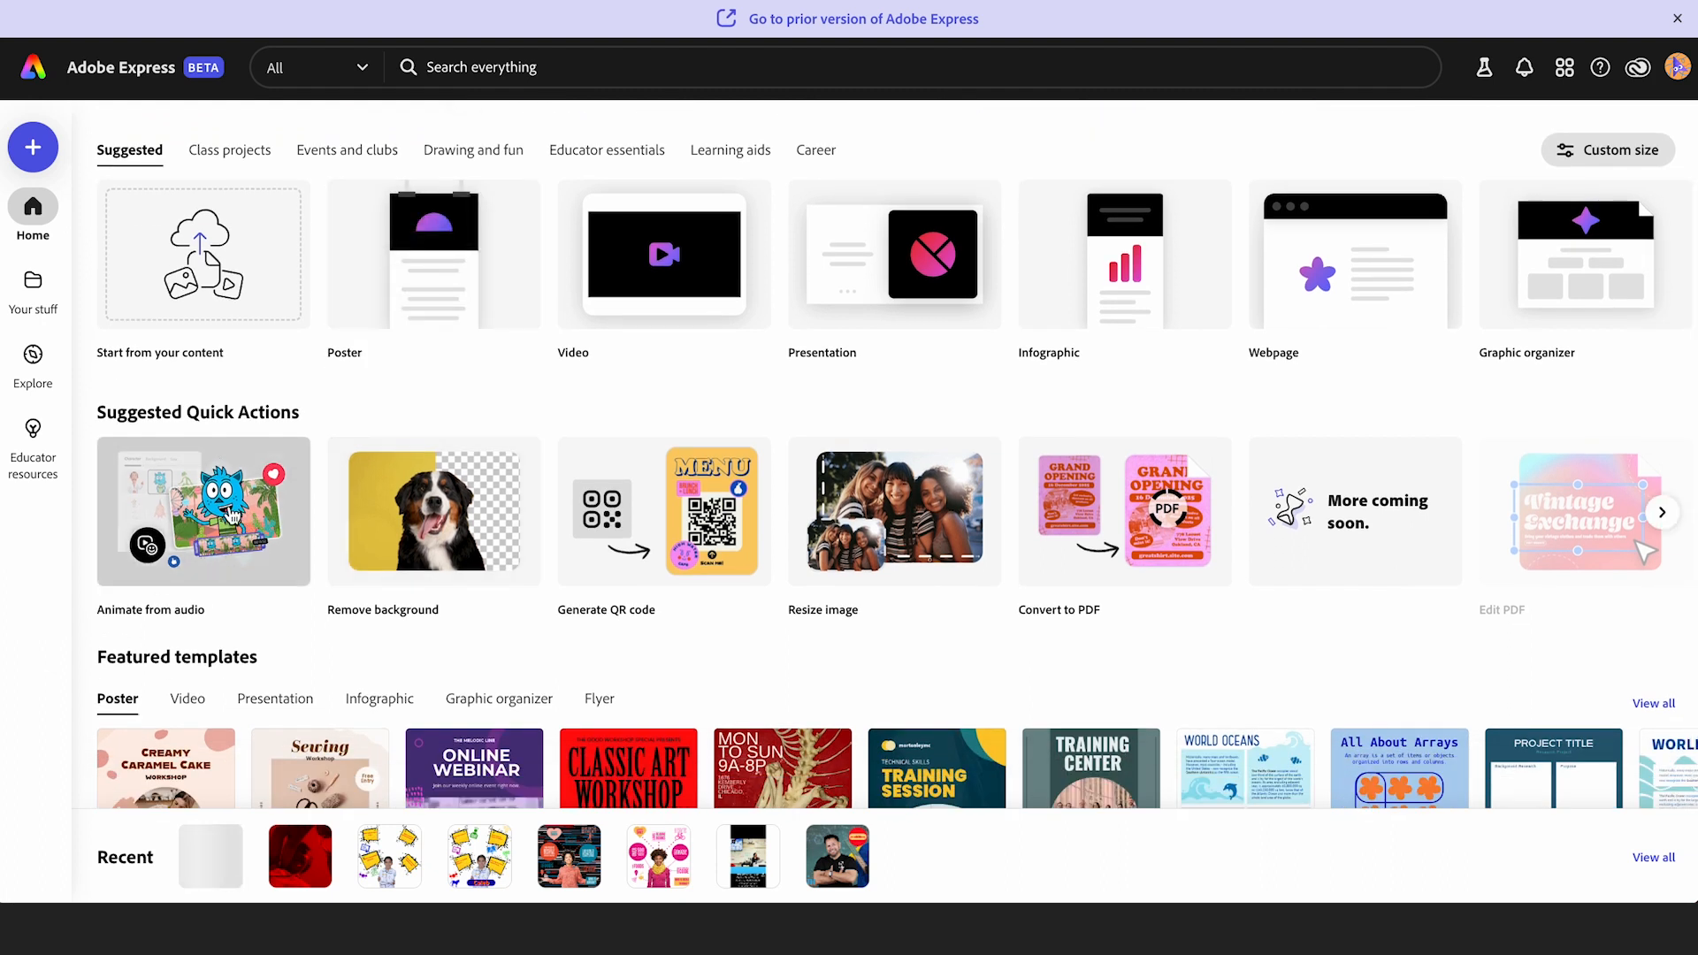
{"action": "left_click", "coordinate": [232, 515]}
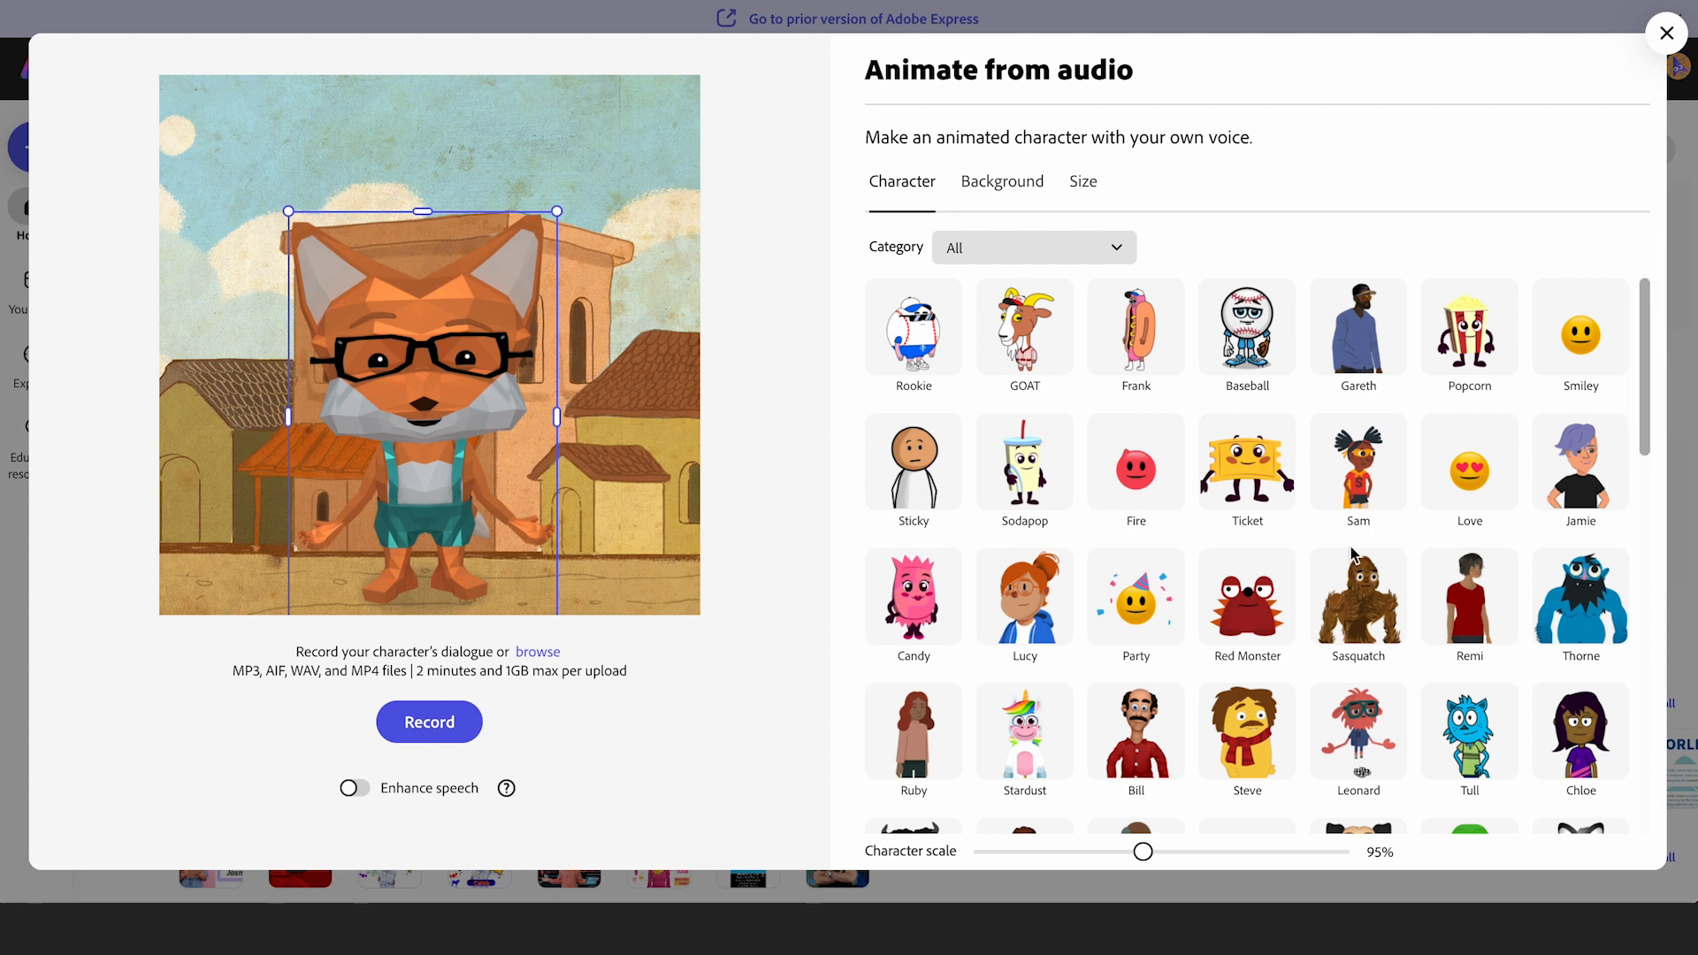
- Try out the Cupcake, Coffee and Bluster characters in the animation preview
{"action": "scroll", "coordinate": [1354, 554], "scroll_direction": "down", "scroll_amount": 12}
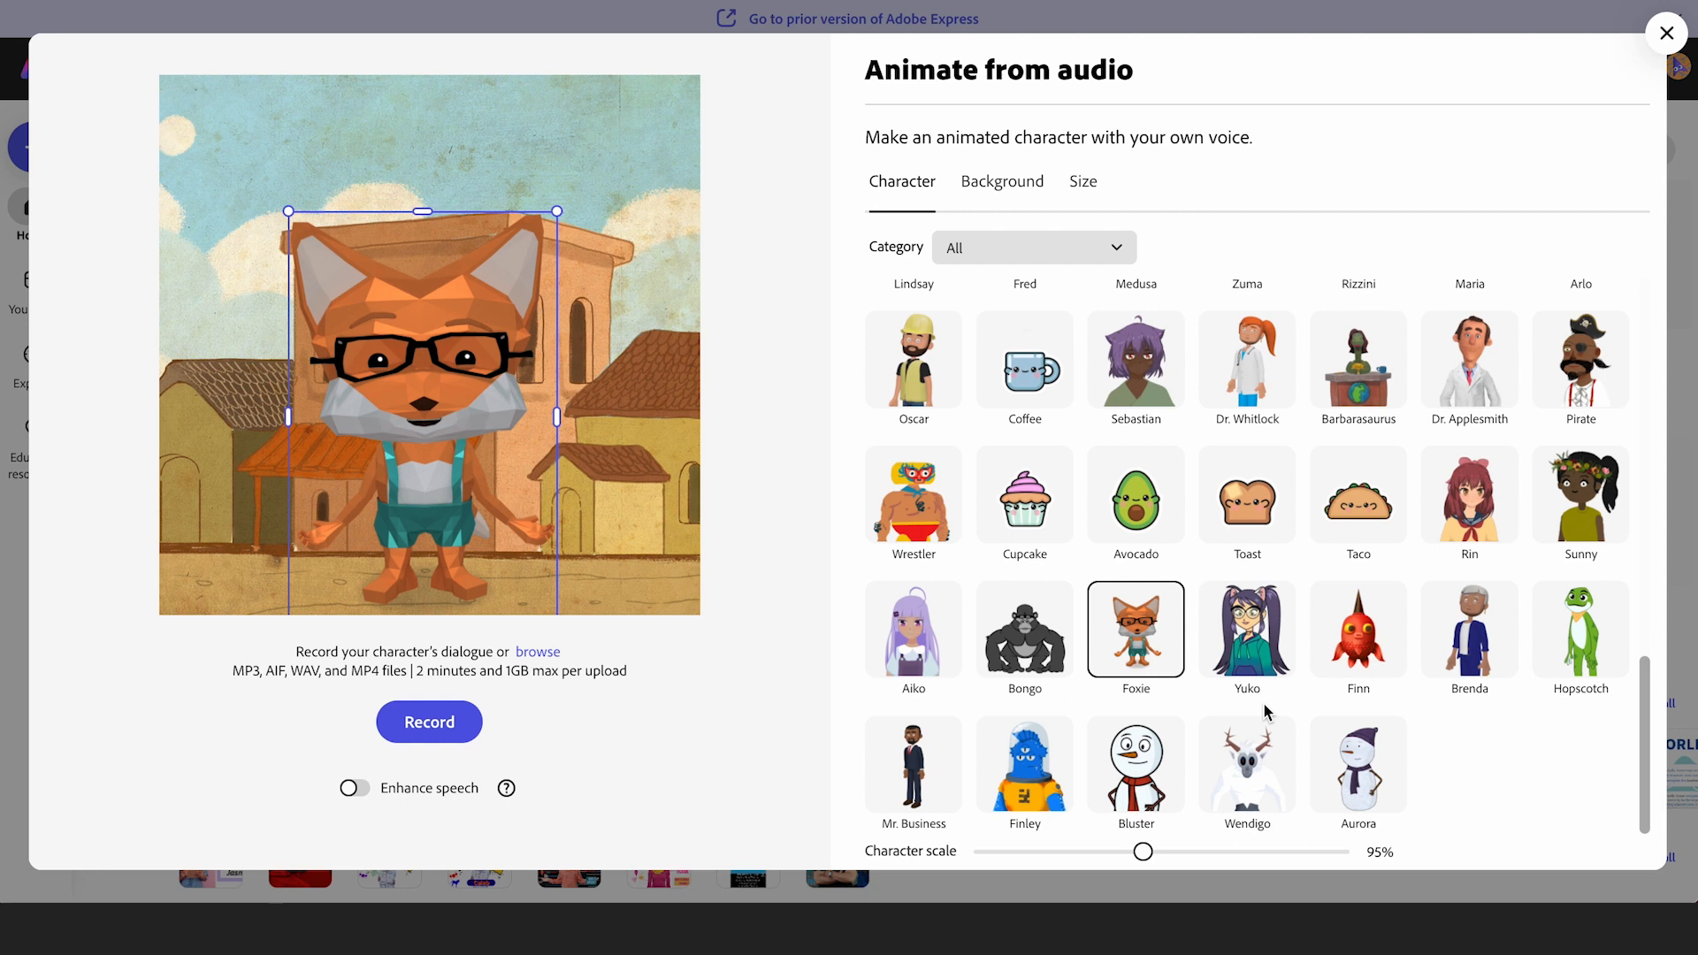
{"action": "left_click", "coordinate": [1279, 528]}
{"action": "left_click", "coordinate": [1031, 502]}
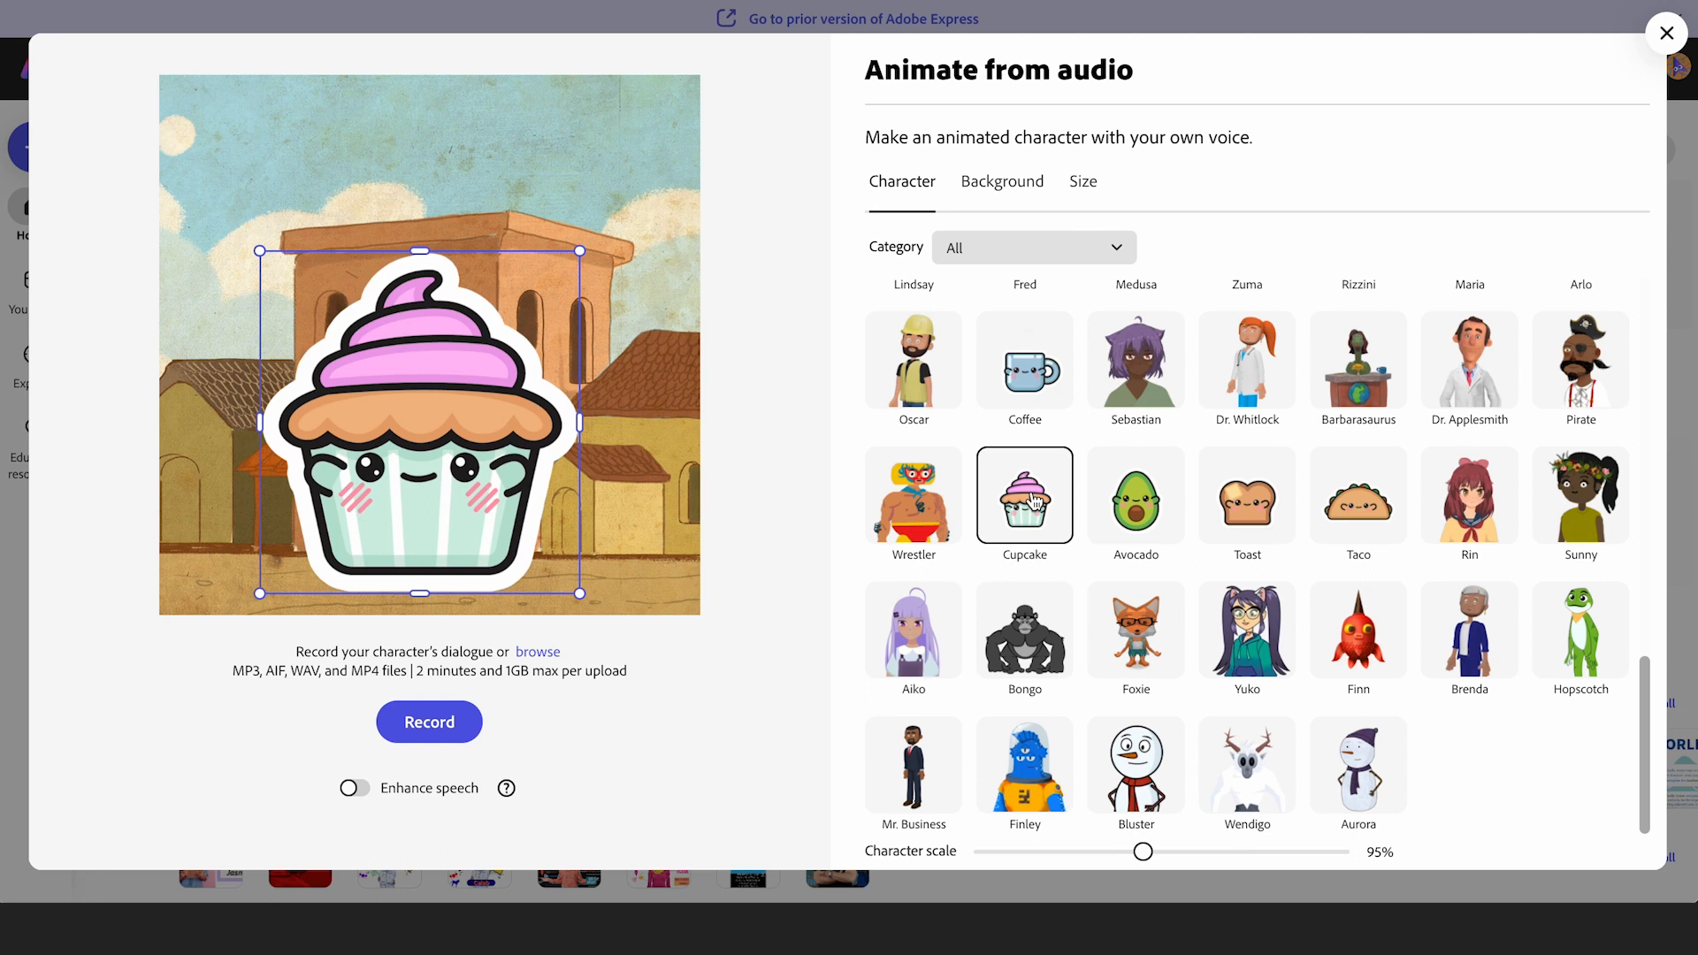
{"action": "left_click", "coordinate": [902, 516]}
{"action": "left_click", "coordinate": [1044, 371]}
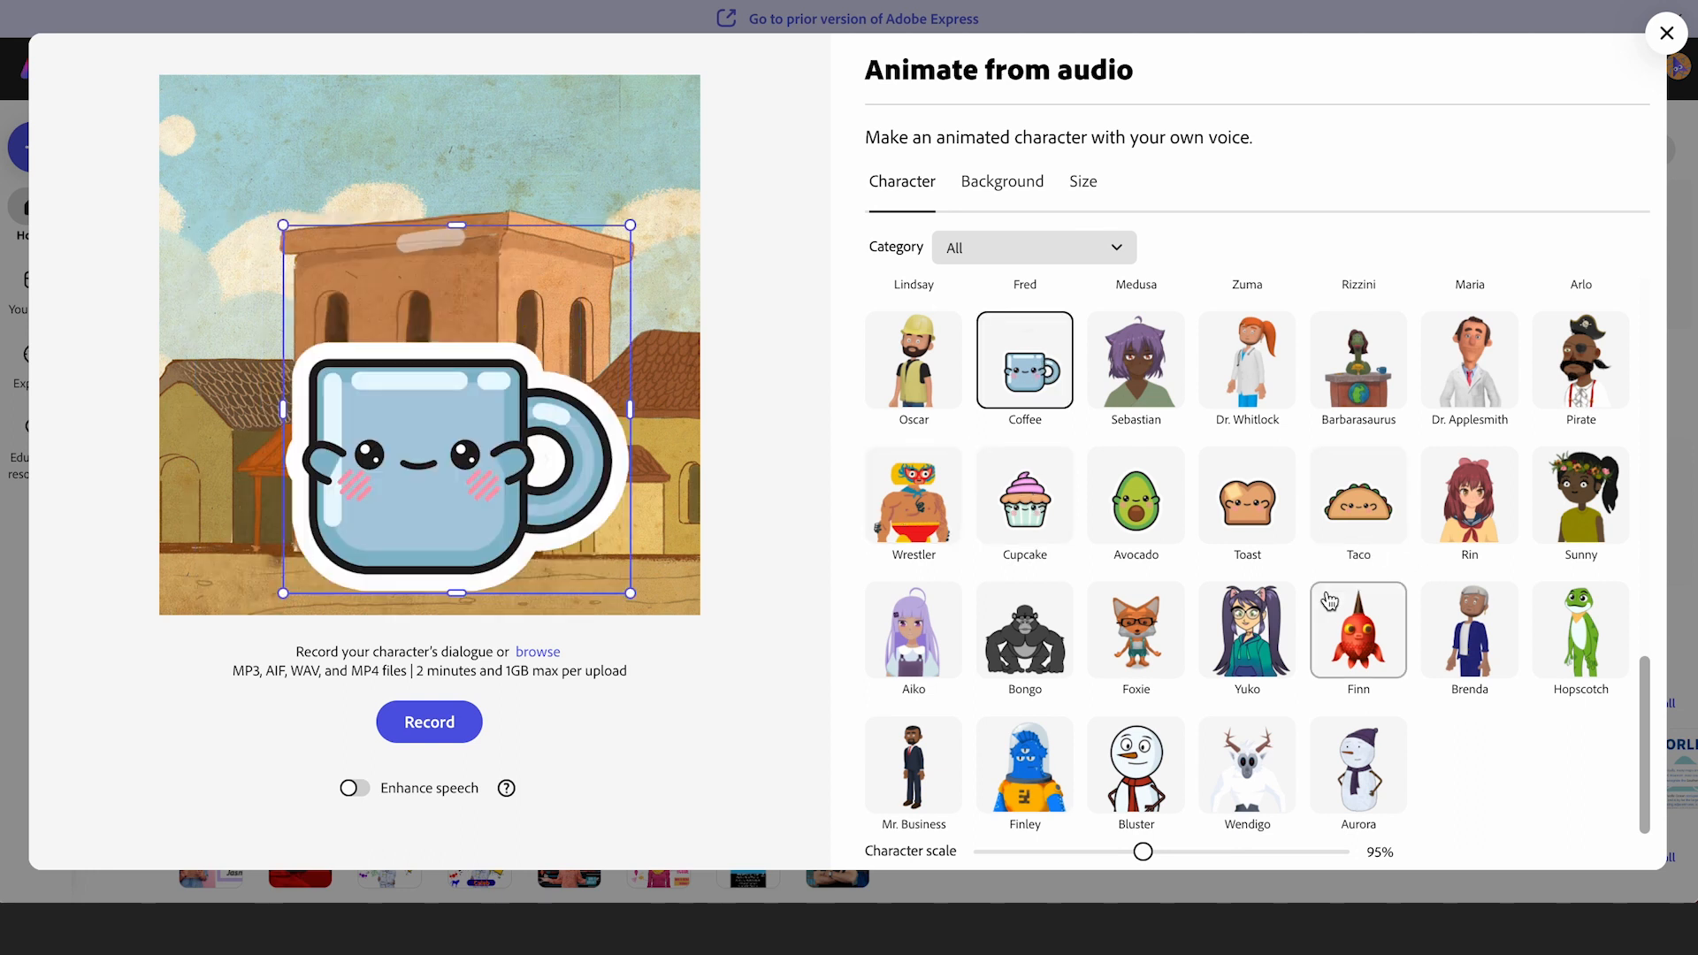
{"action": "left_click", "coordinate": [1159, 769]}
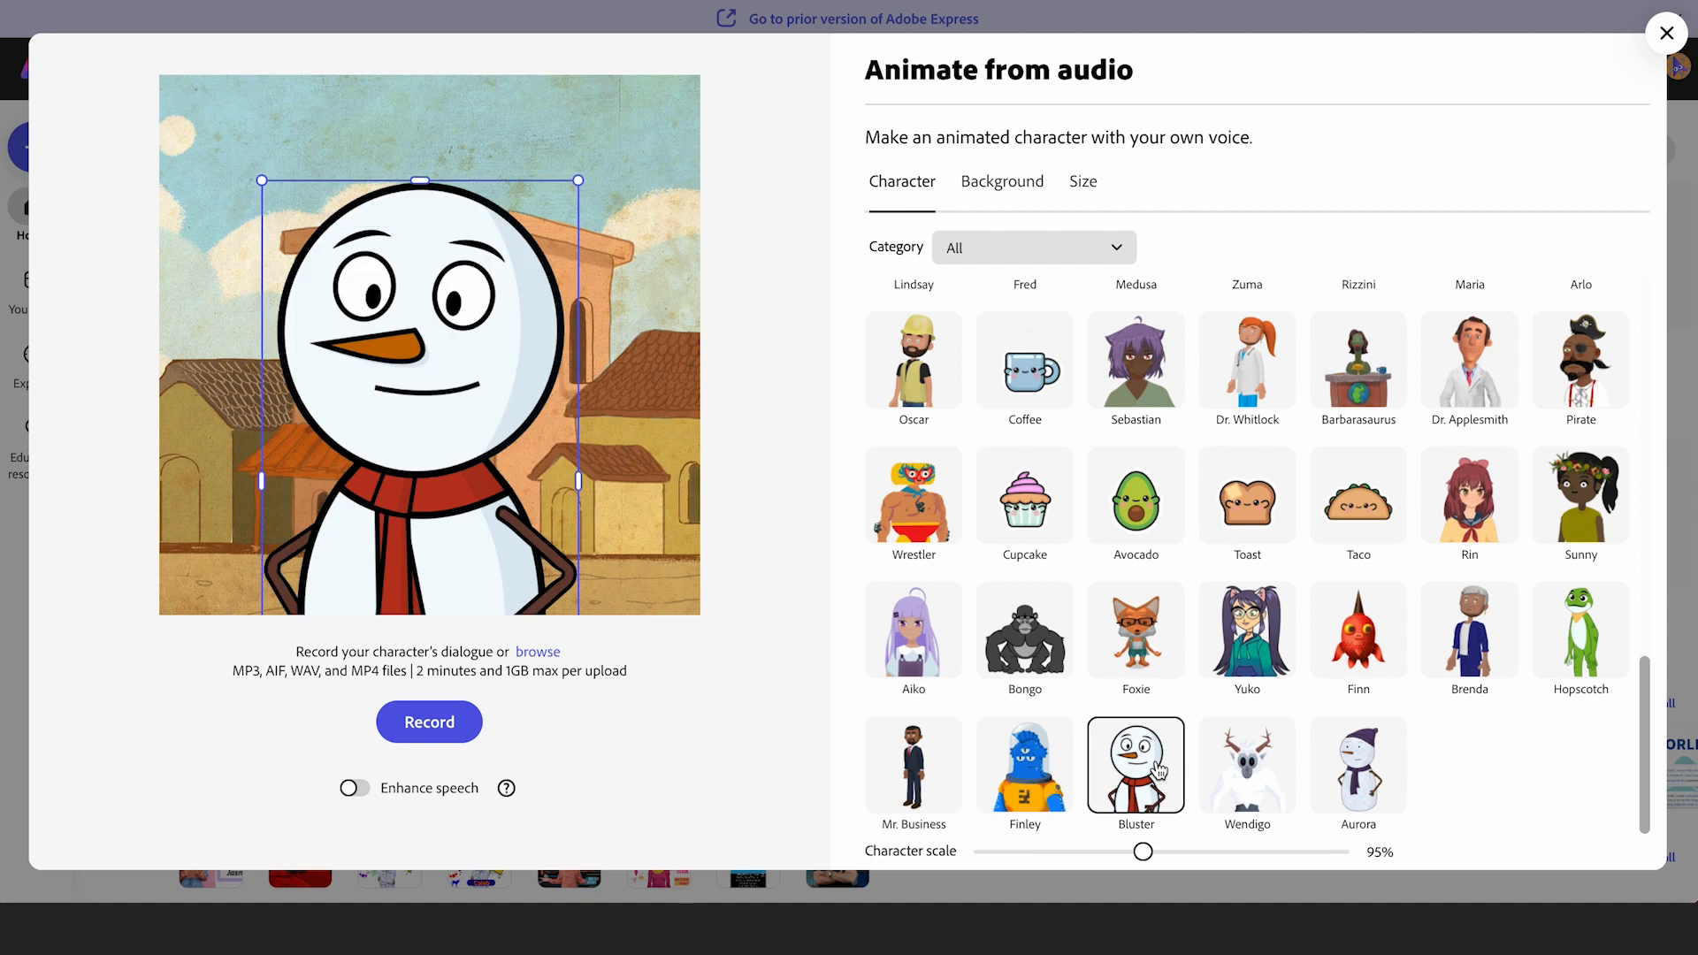
- Choose the bear character Jordan, scale it to 61%, and center it so the whole body stands within the scene
{"action": "scroll", "coordinate": [1158, 769], "scroll_direction": "up", "scroll_amount": 5}
{"action": "left_click", "coordinate": [896, 495]}
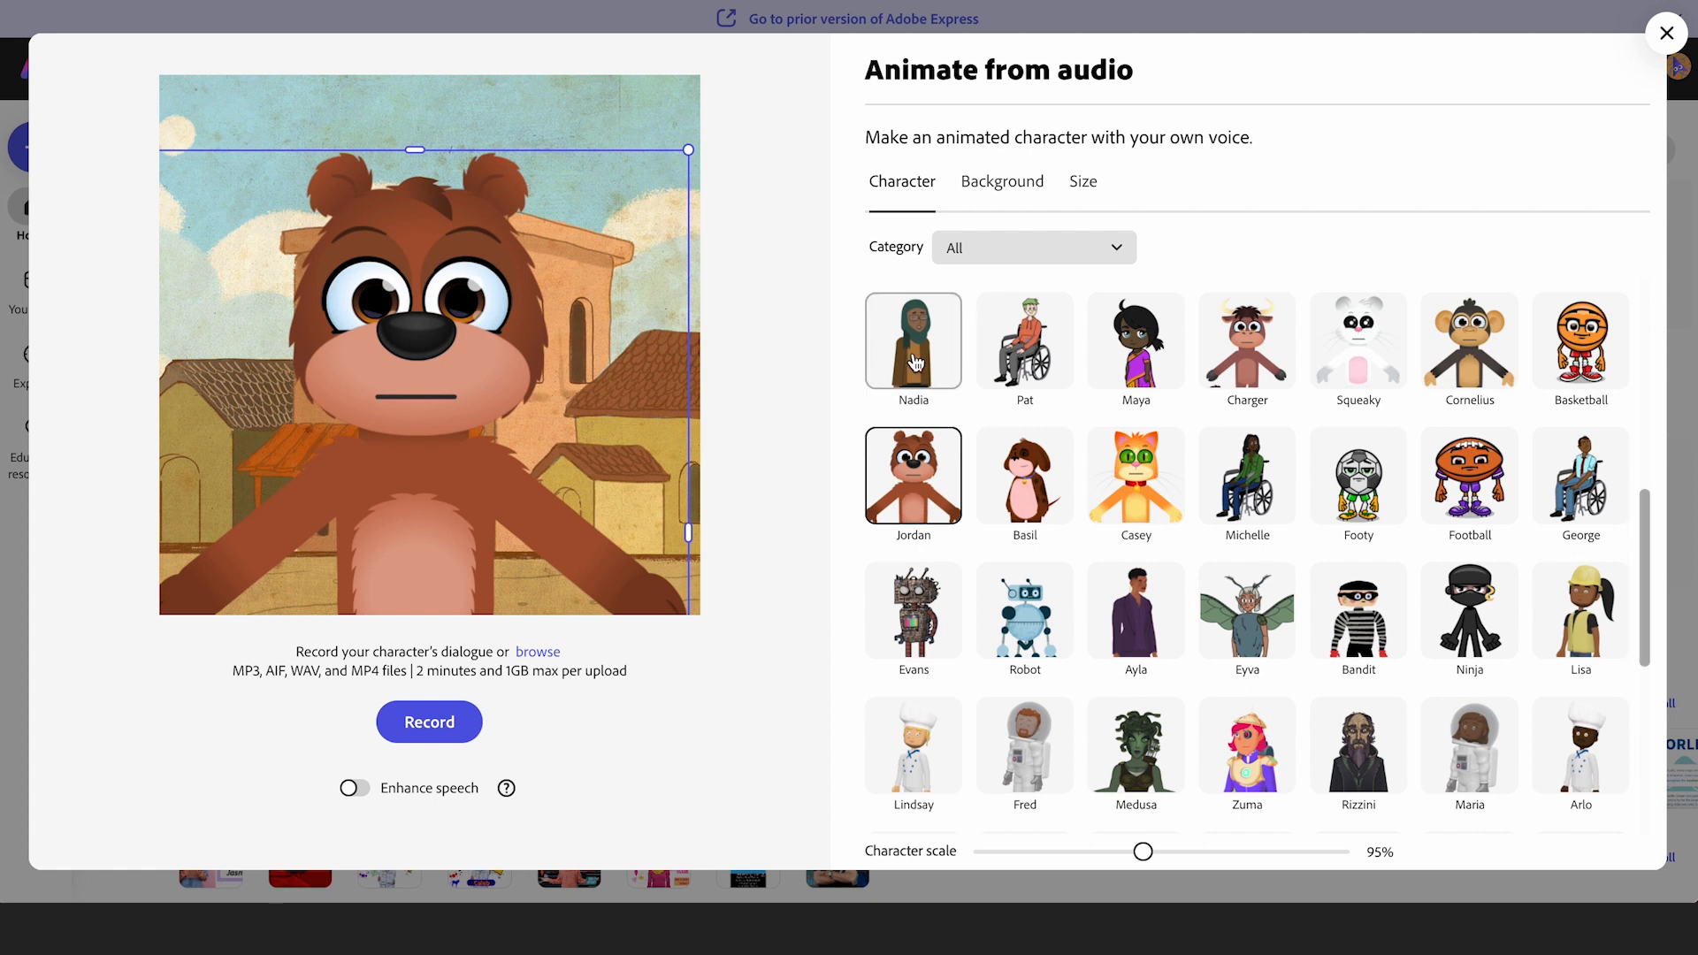
{"action": "left_click_drag", "start_coordinate": [687, 151], "coordinate": [382, 475]}
{"action": "left_click_drag", "start_coordinate": [340, 538], "coordinate": [449, 236]}
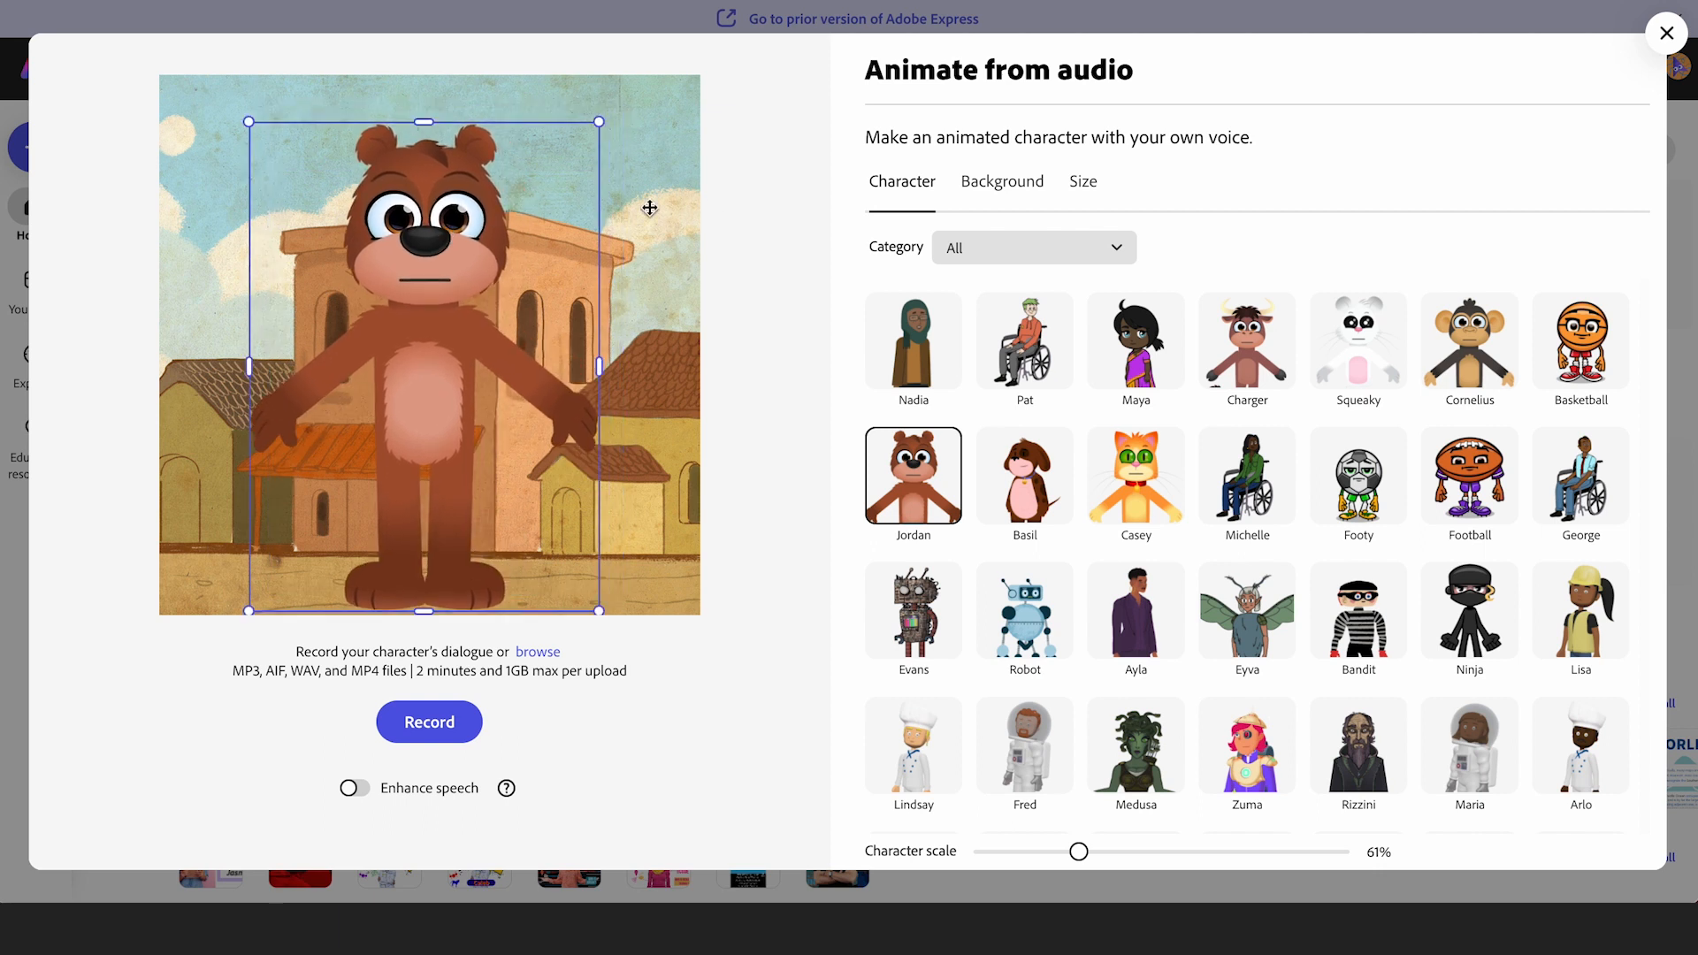
- Try the Spring Season background, and set the animation's background to City
{"action": "left_click", "coordinate": [1000, 197]}
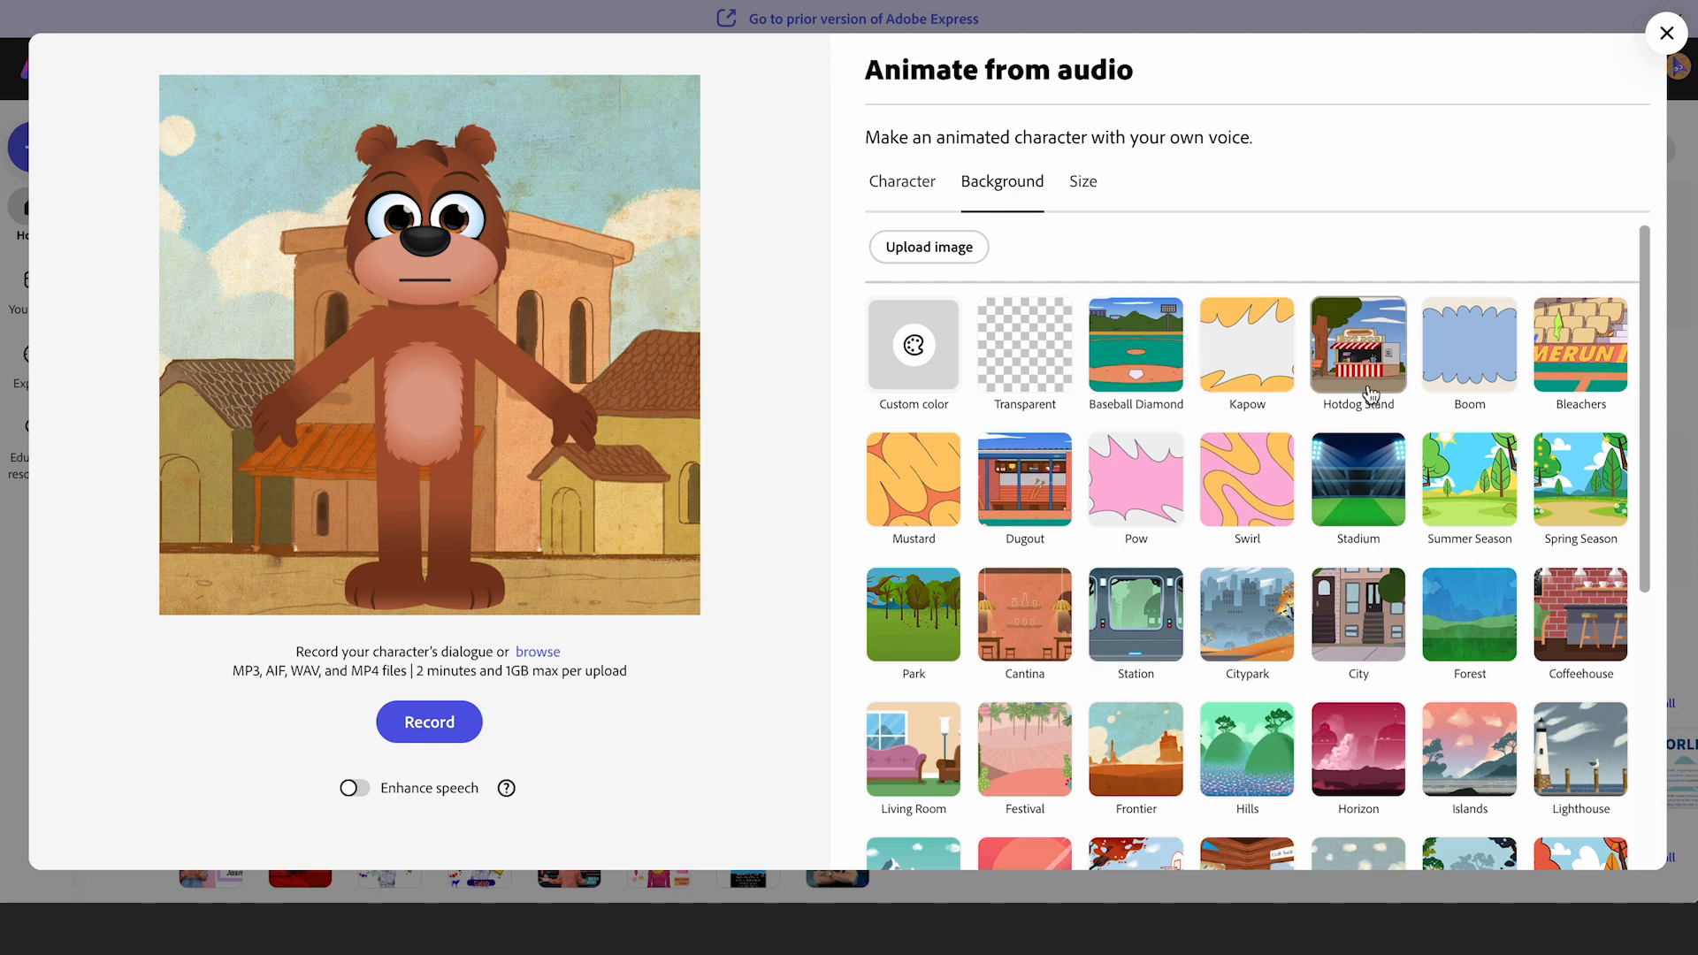
{"action": "left_click", "coordinate": [1593, 353]}
{"action": "left_click", "coordinate": [1577, 489]}
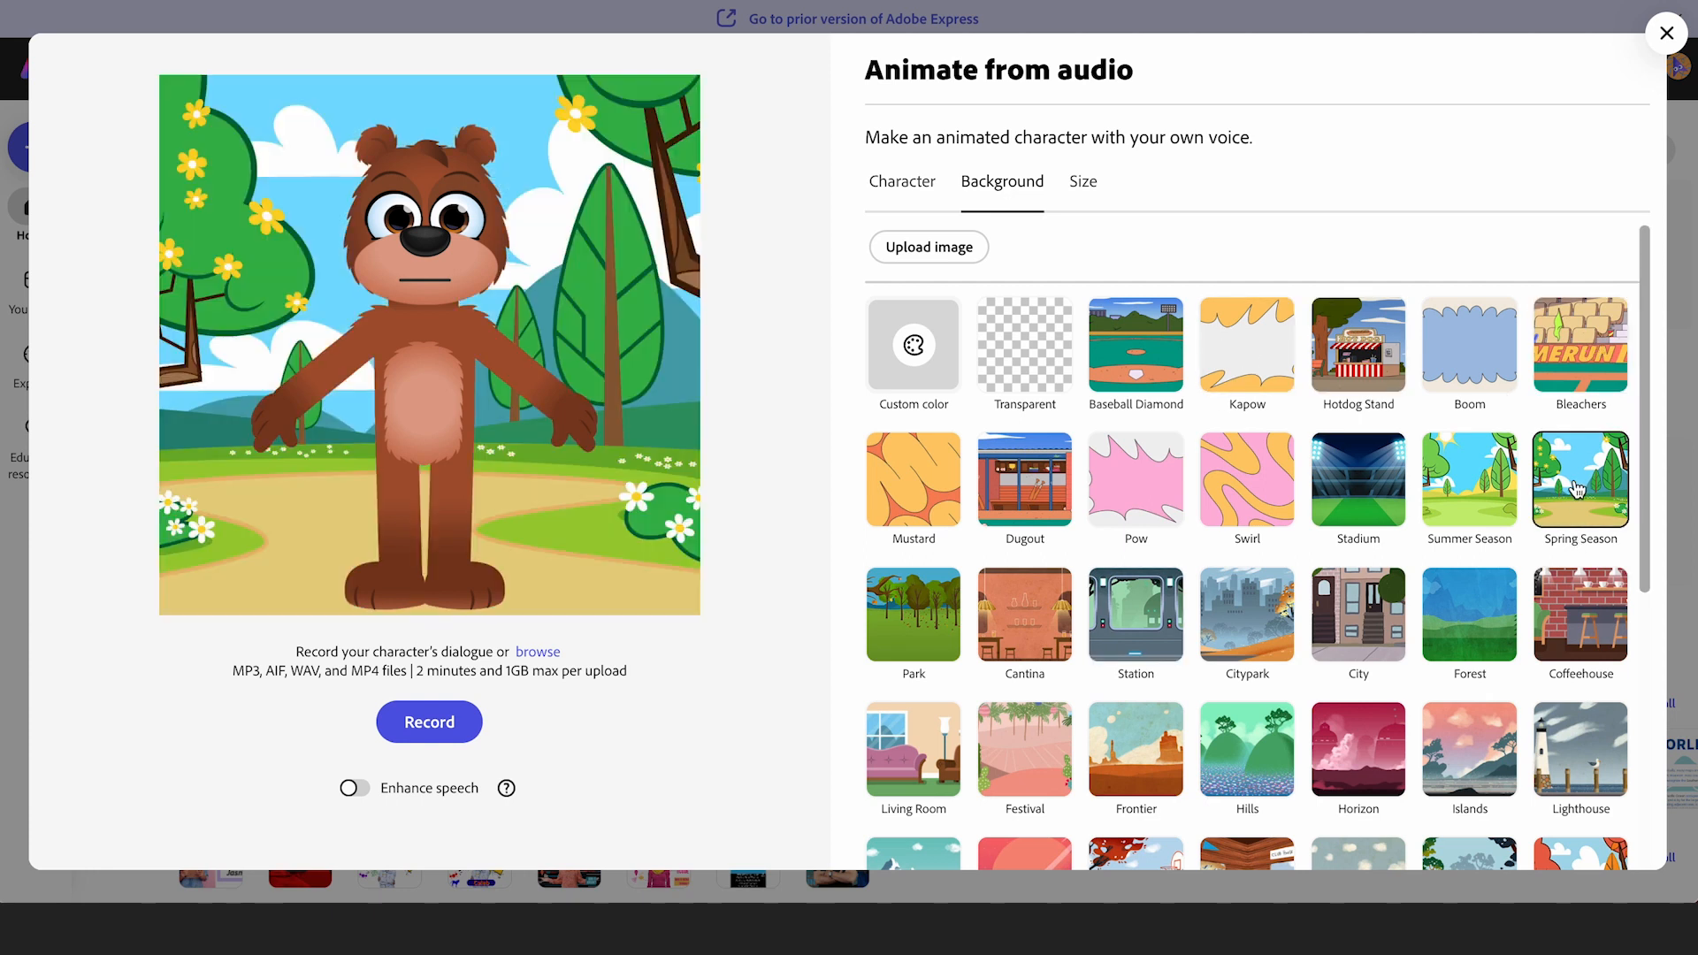
{"action": "left_click", "coordinate": [1362, 623]}
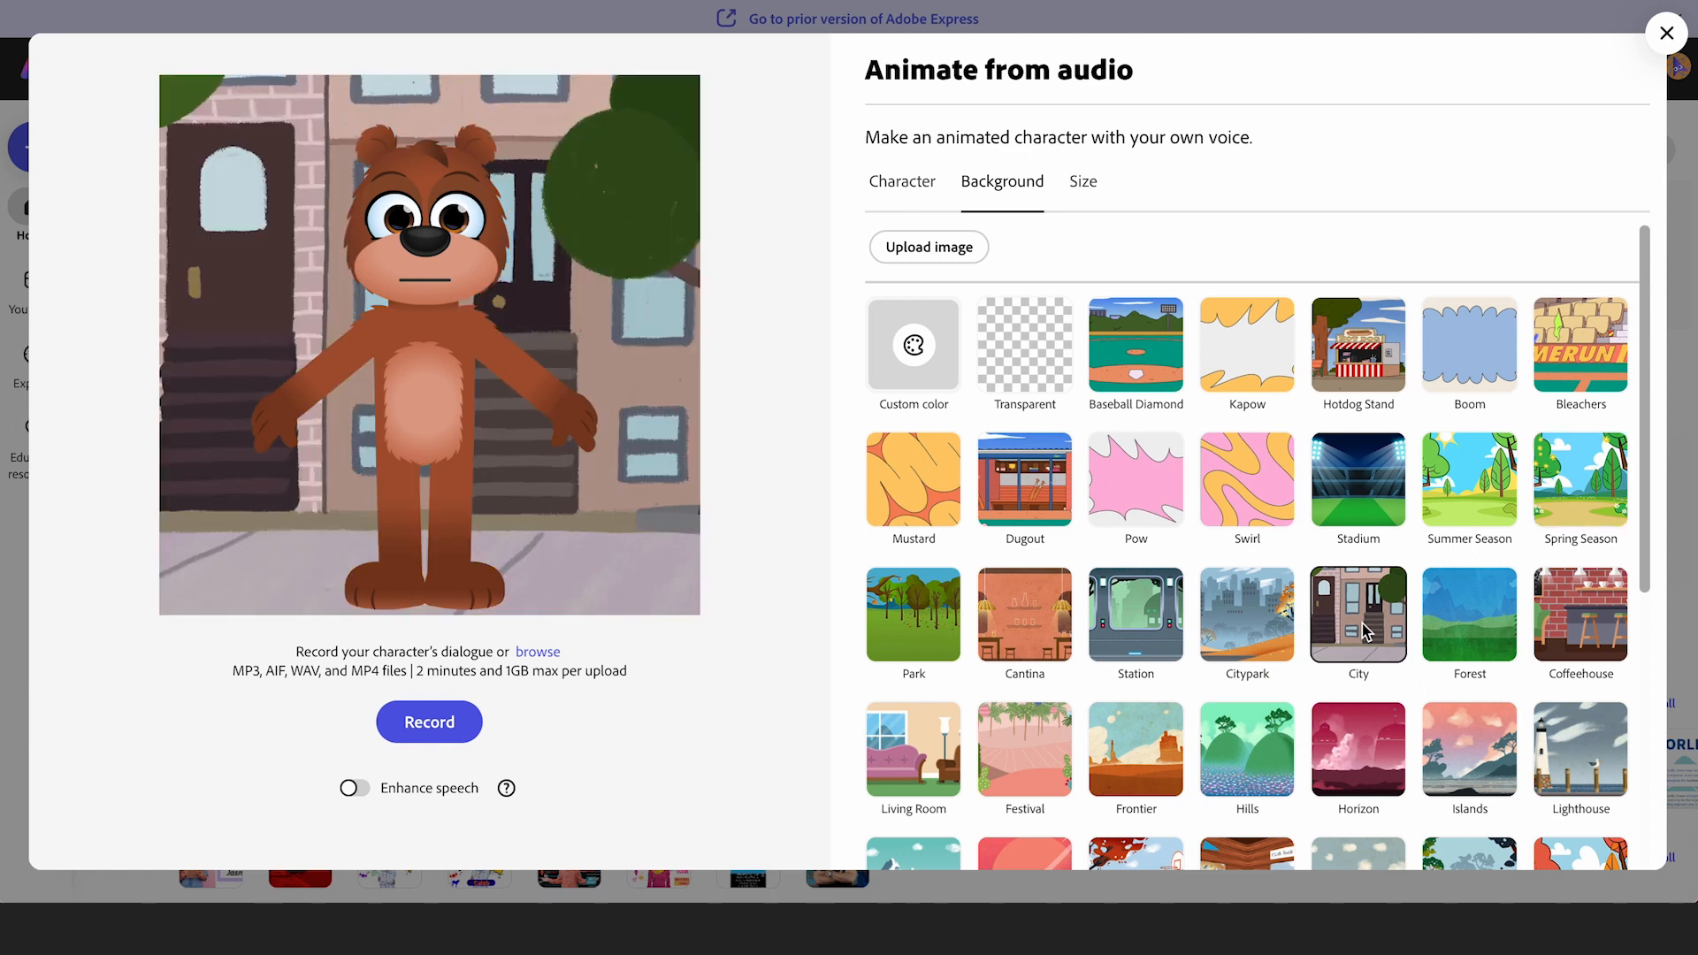
{"action": "scroll", "coordinate": [1428, 635], "scroll_direction": "down", "scroll_amount": 1}
{"action": "scroll", "coordinate": [1428, 635], "scroll_direction": "up", "scroll_amount": 1}
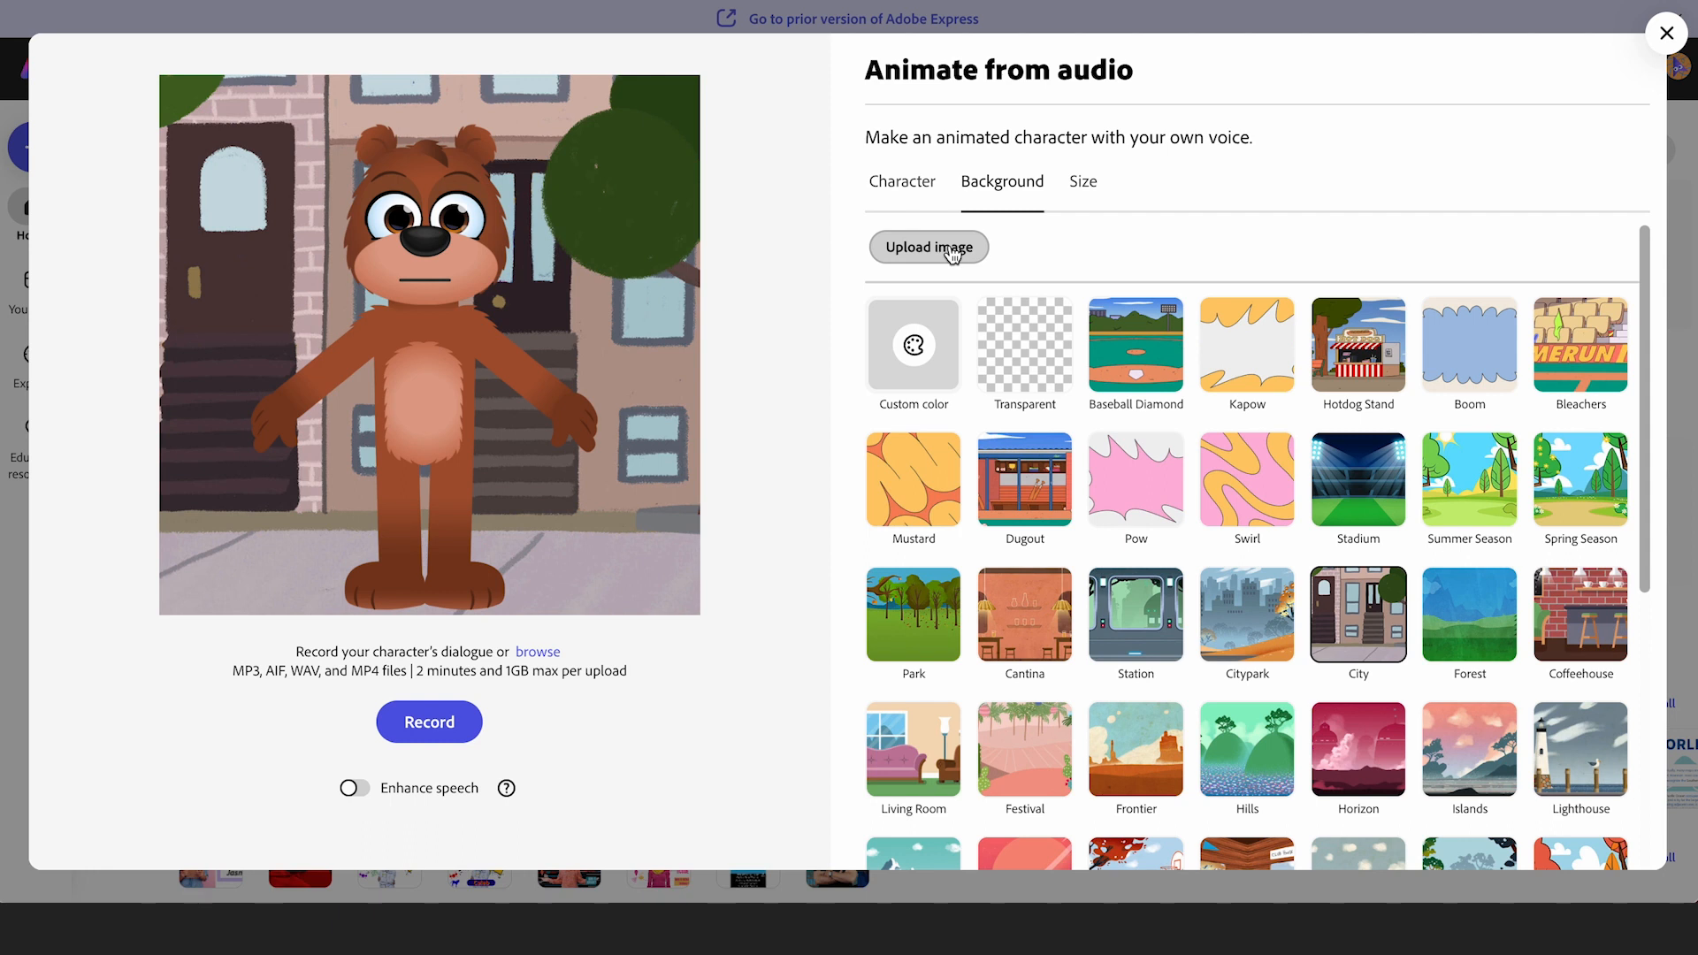
- Look over the character choices and the Instagram size presets, and return to the background choices
{"action": "left_click", "coordinate": [911, 181]}
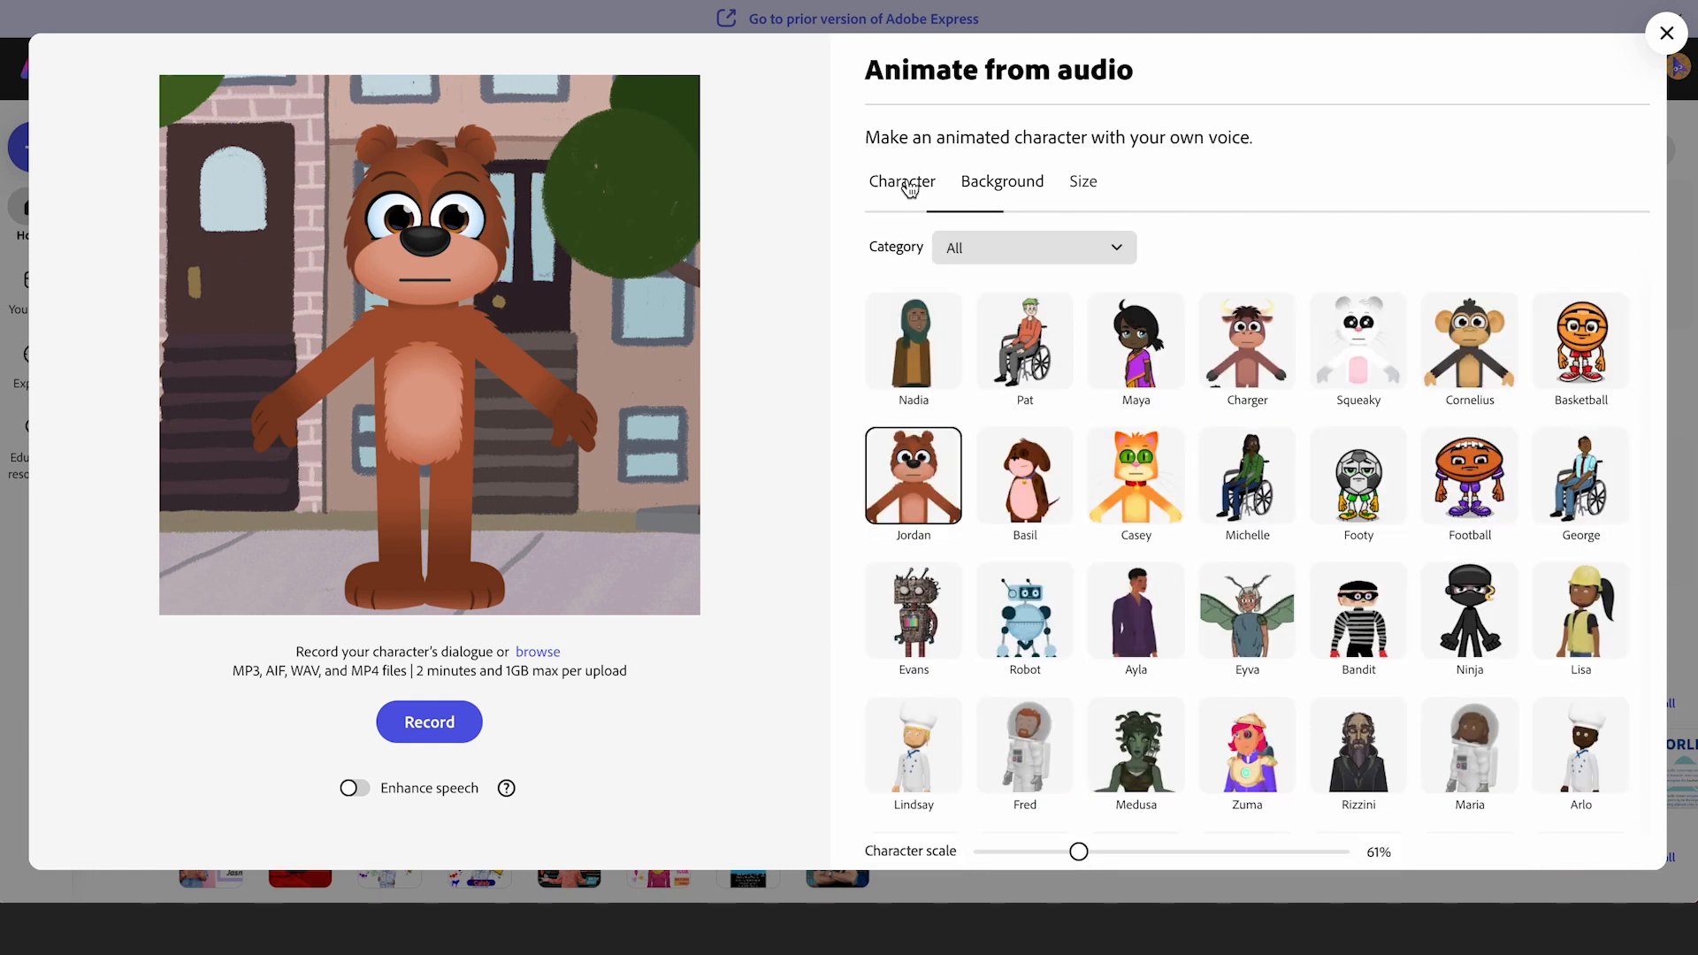
{"action": "left_click", "coordinate": [988, 186]}
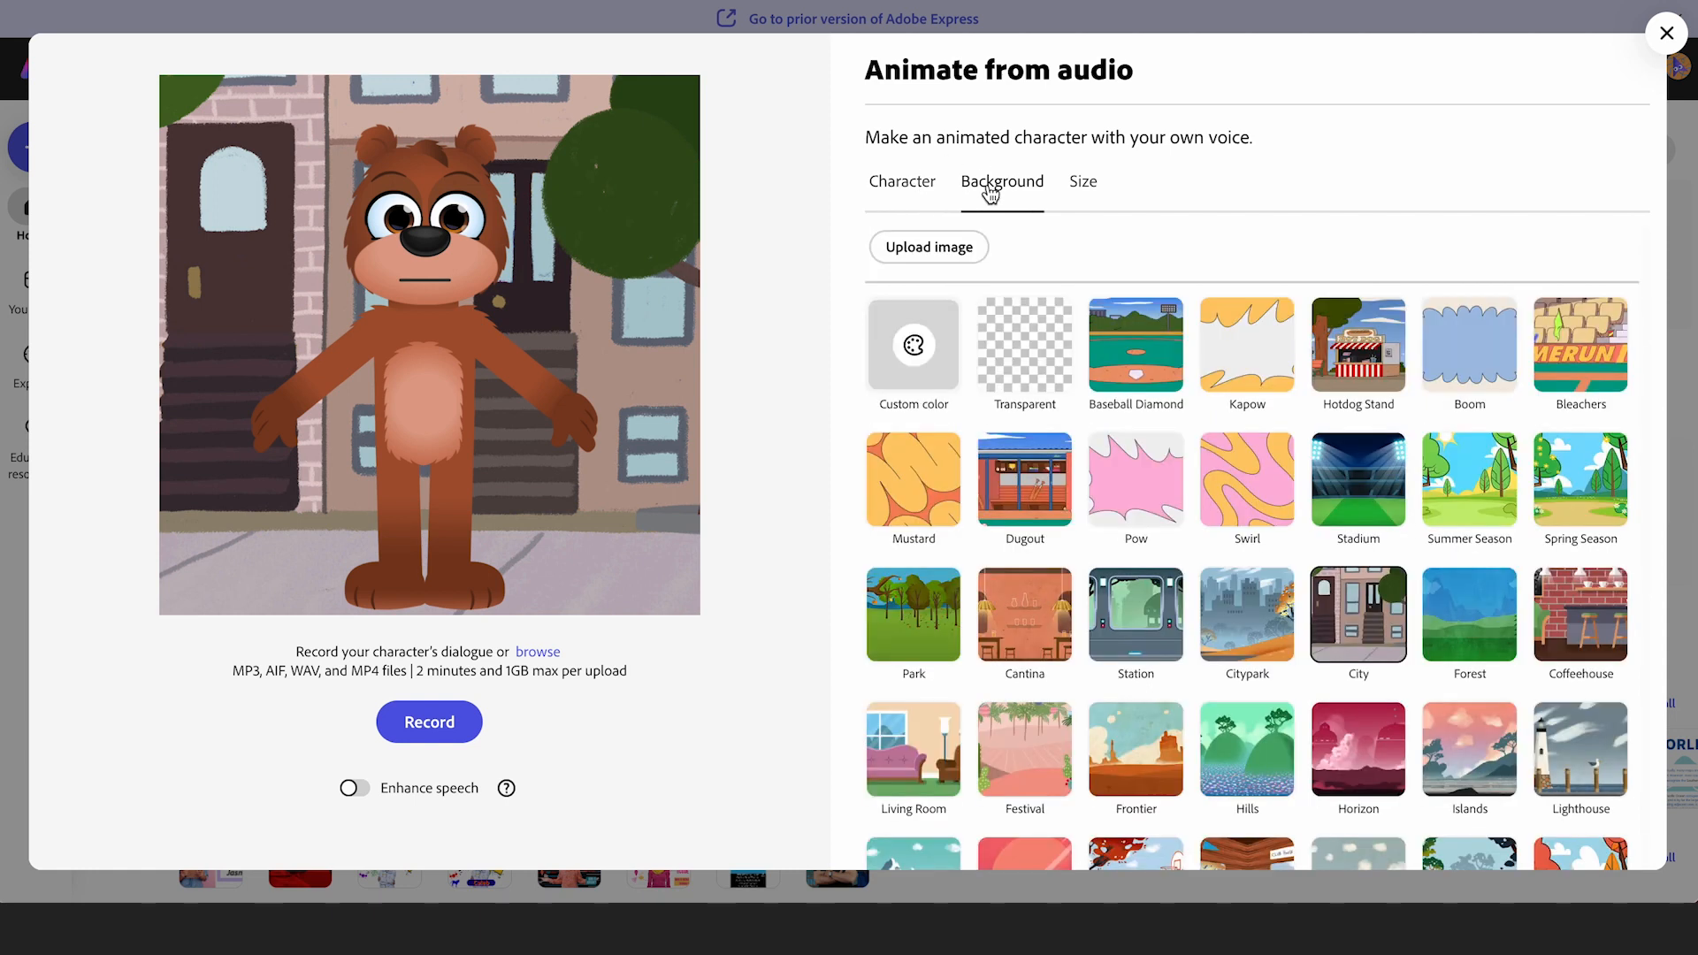
{"action": "left_click", "coordinate": [1083, 195]}
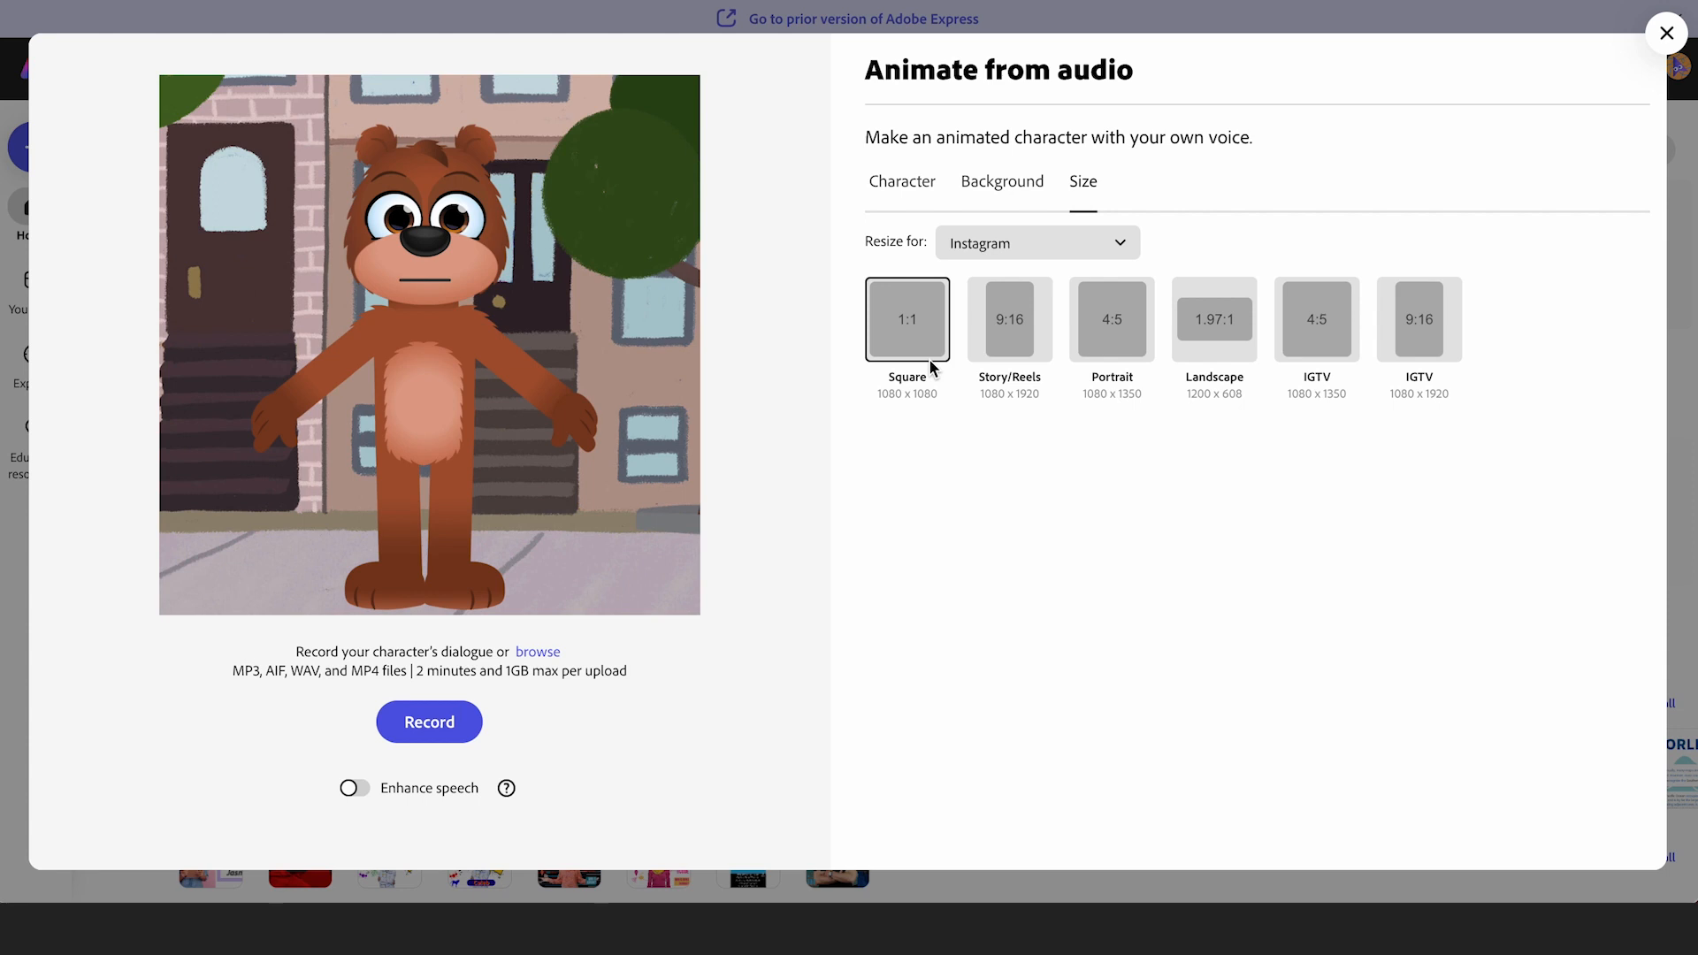
{"action": "left_click", "coordinate": [1003, 182]}
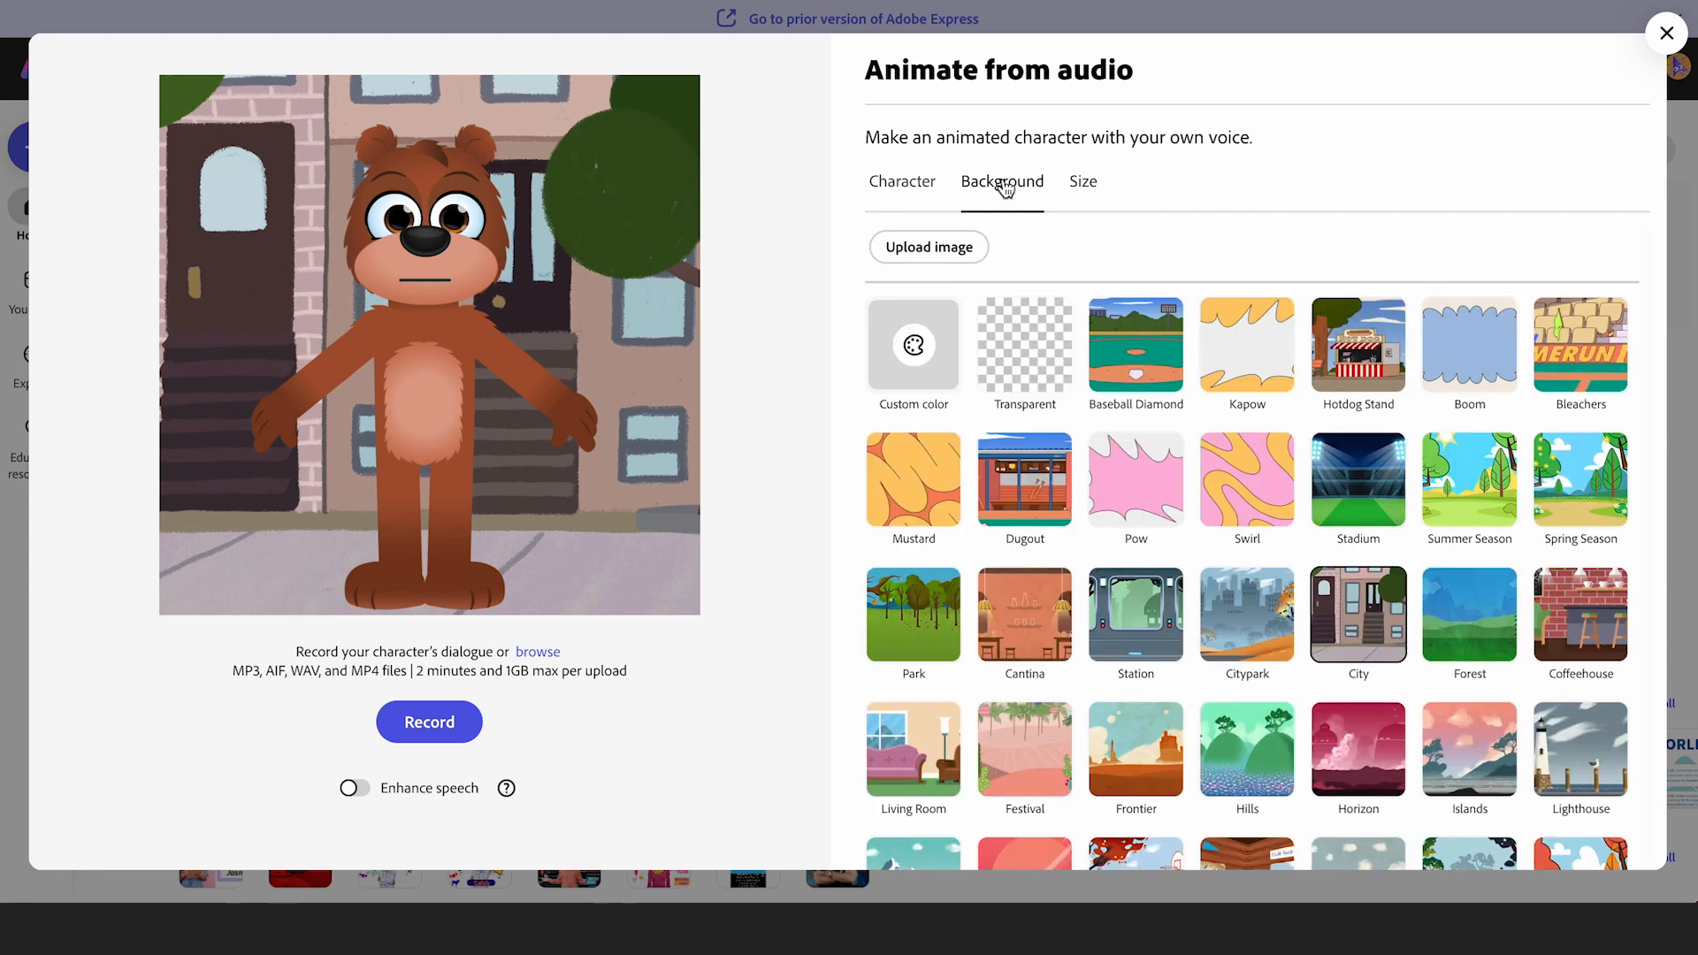
- Try the Citypark background behind the bear, and set the animation's background to Pond
{"action": "left_click", "coordinate": [1250, 642]}
{"action": "scroll", "coordinate": [1459, 619], "scroll_direction": "down", "scroll_amount": 5}
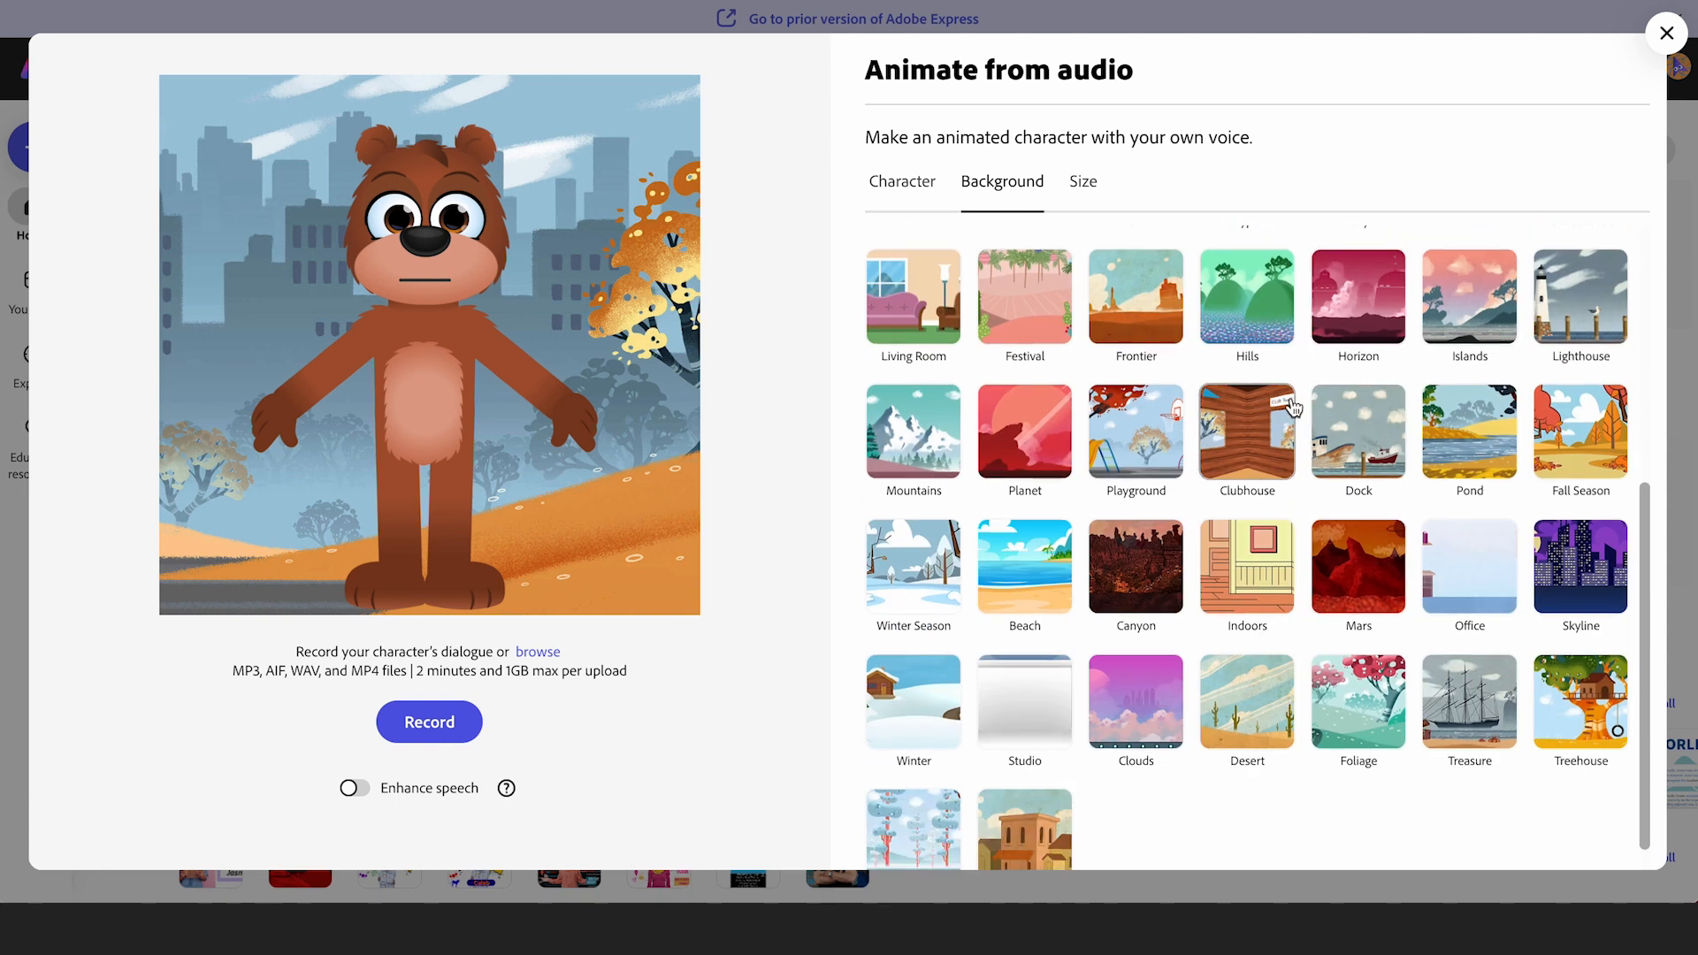
{"action": "left_click", "coordinate": [1475, 455]}
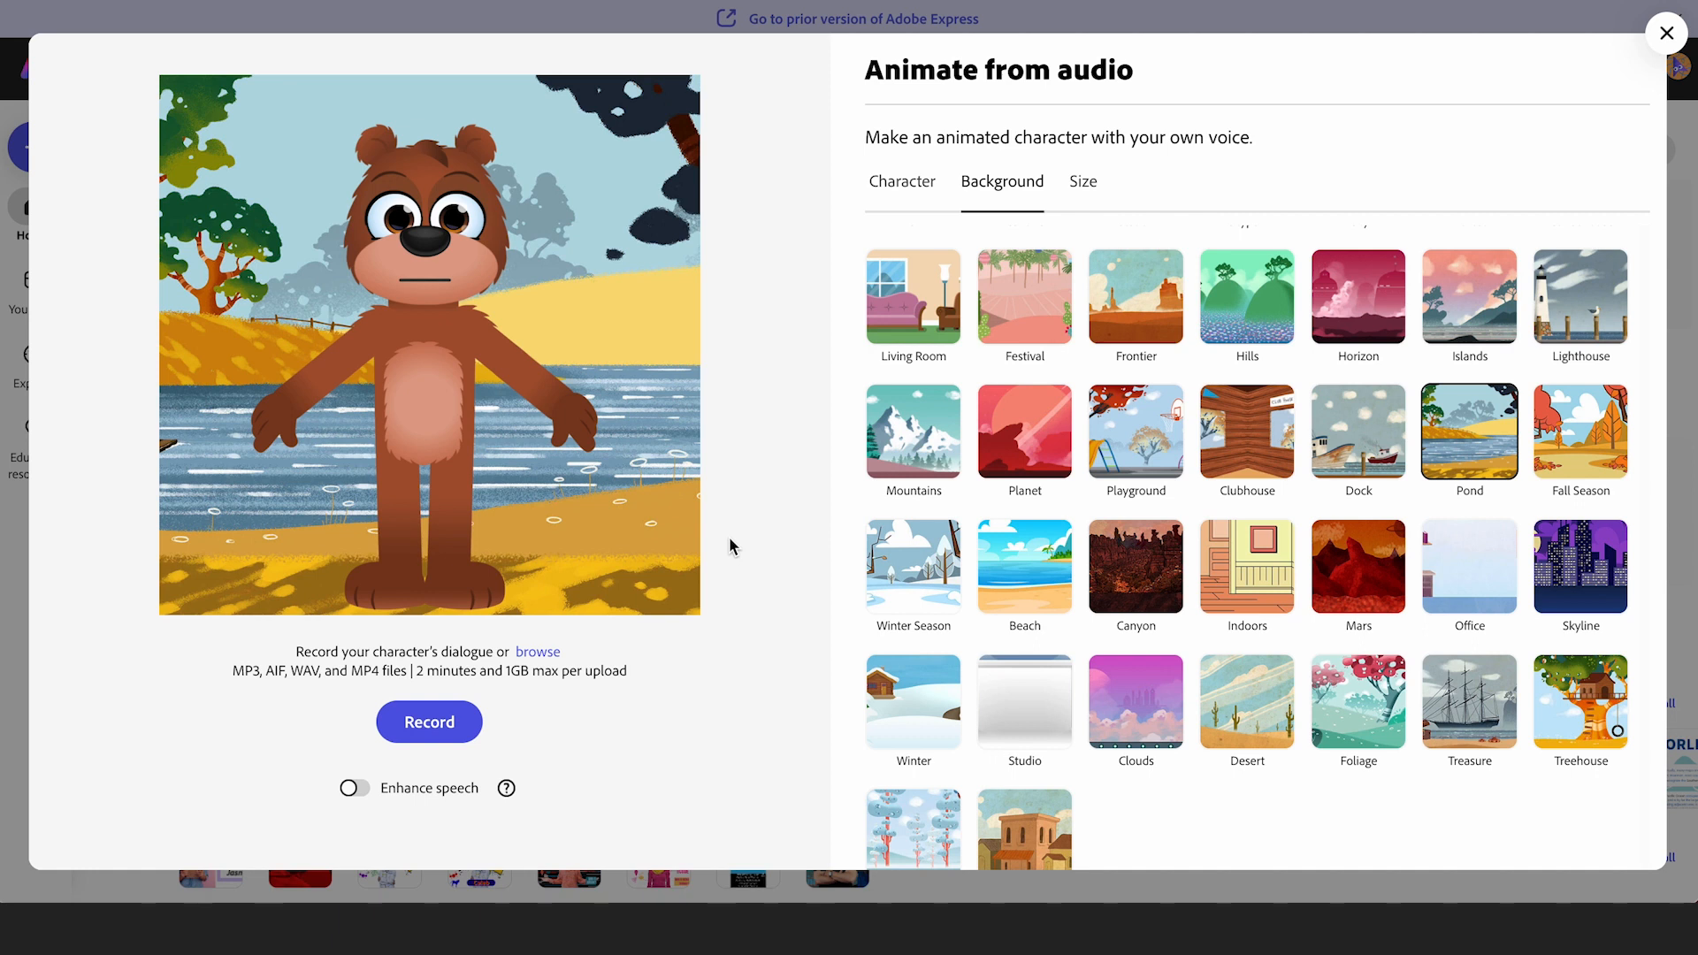
- Record the bear character's spoken dialogue and finish the recording to generate the animation
{"action": "left_click", "coordinate": [429, 728]}
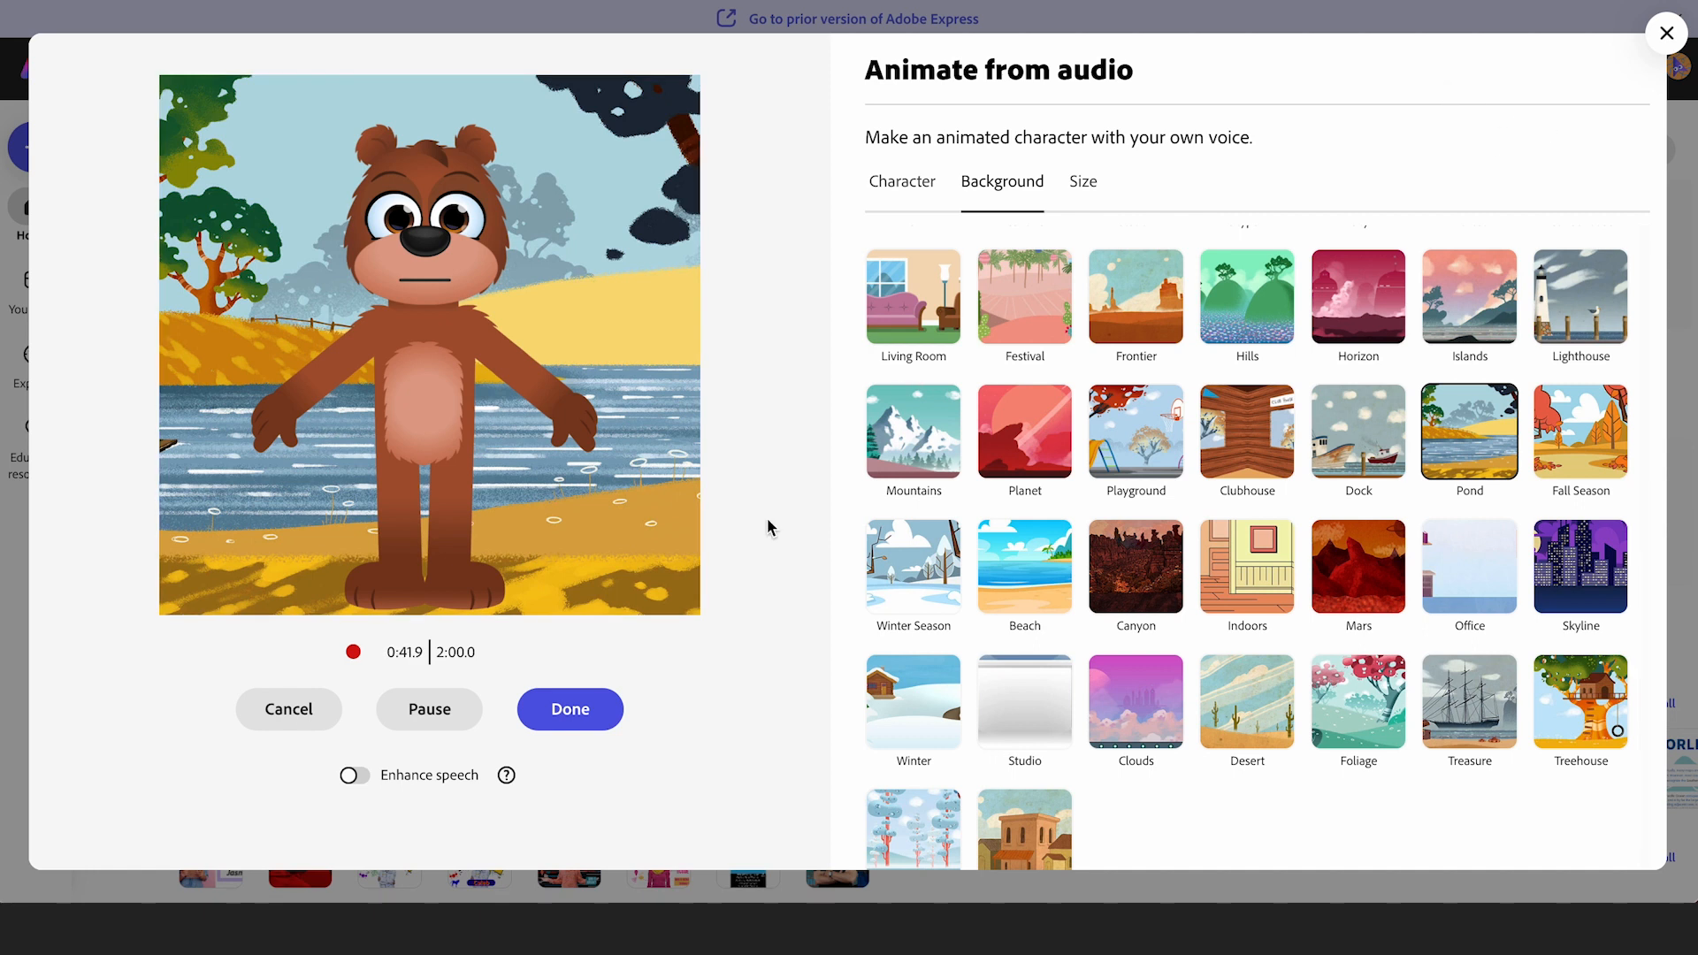
{"action": "left_click", "coordinate": [571, 713]}
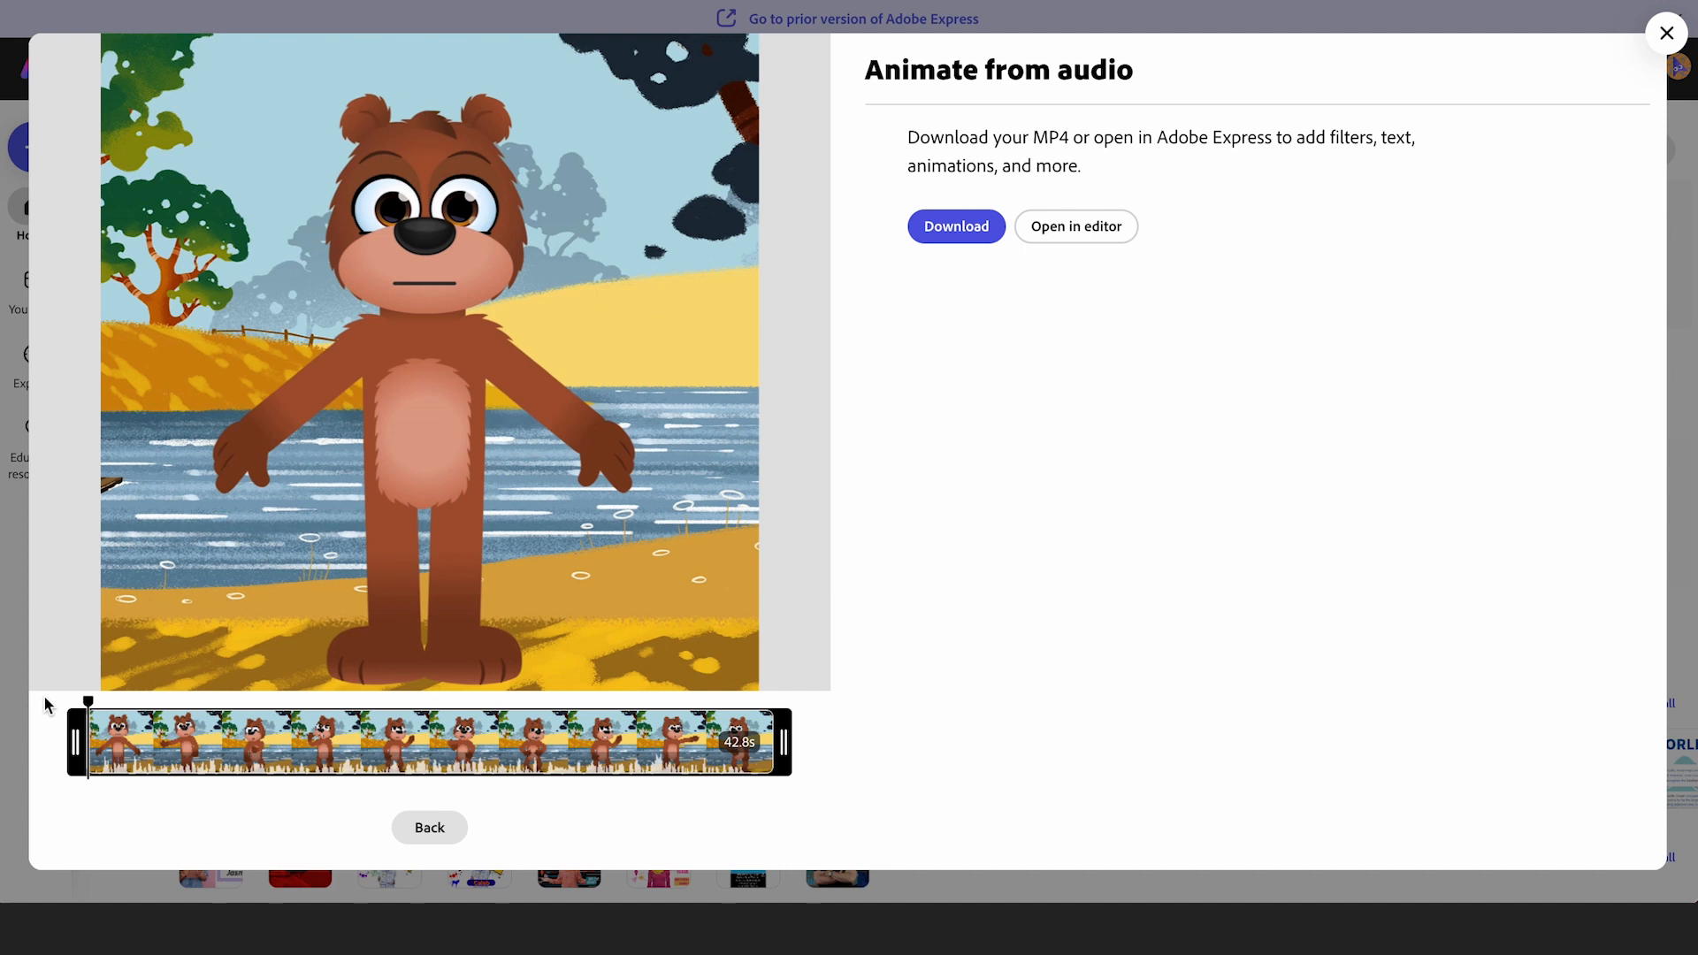
- Play back the generated bear animation and download it as an MP4
{"action": "mouse_move", "coordinate": [132, 571]}
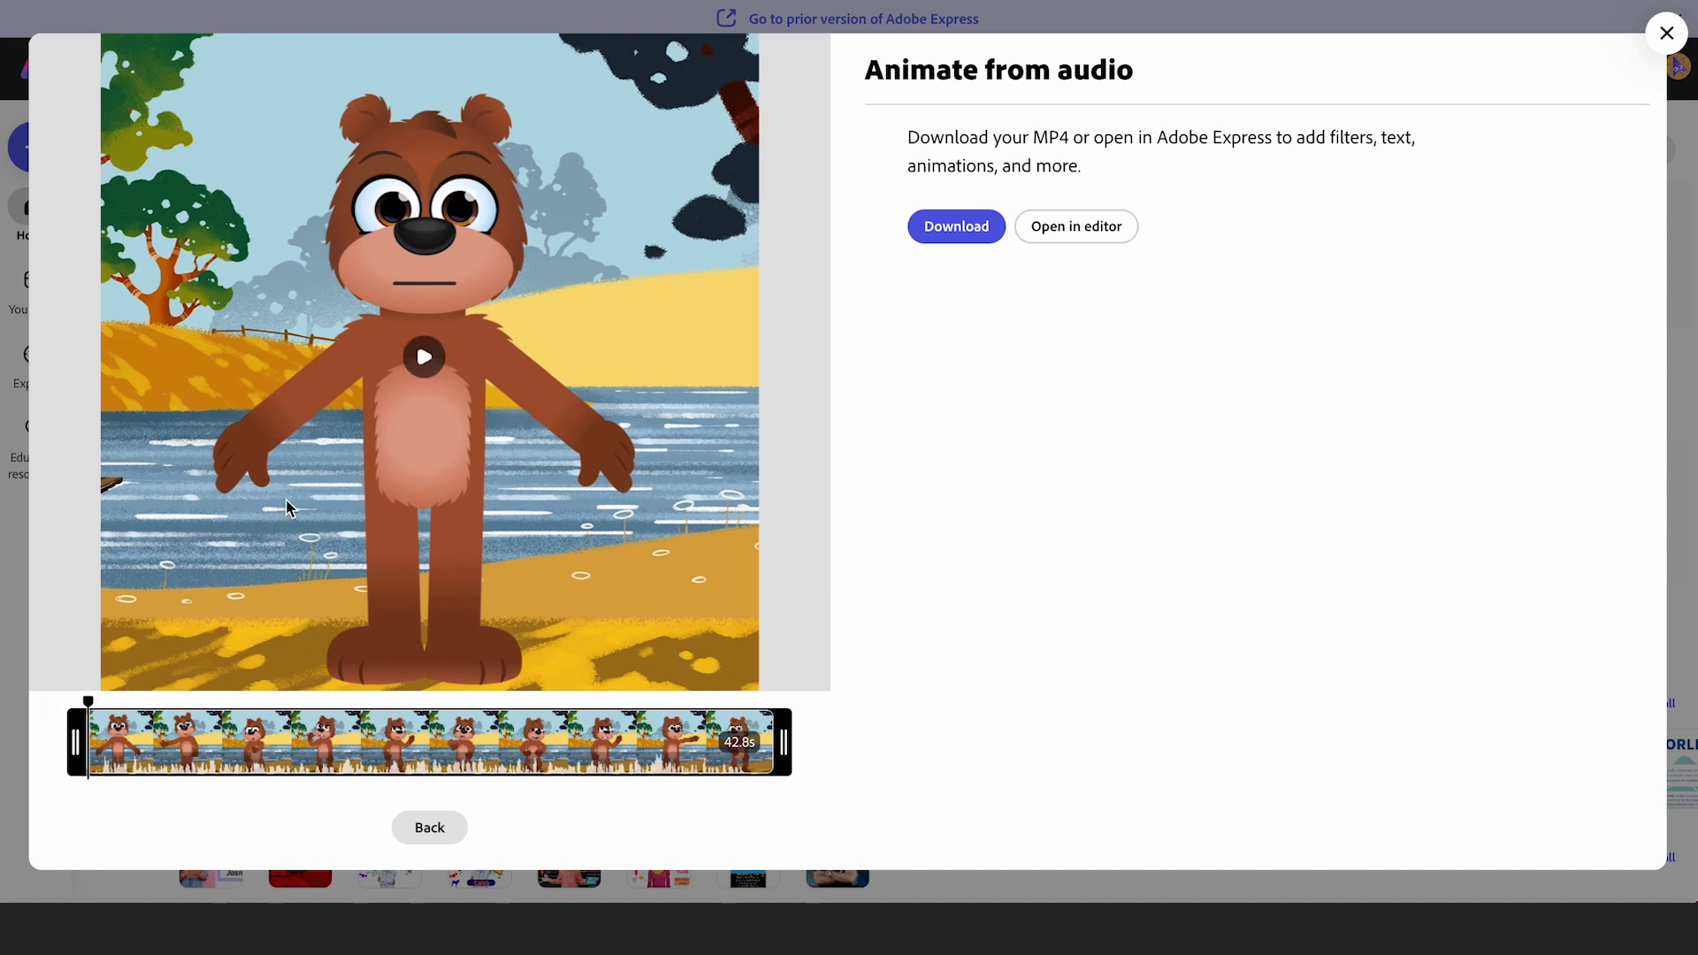
{"action": "left_click", "coordinate": [424, 358]}
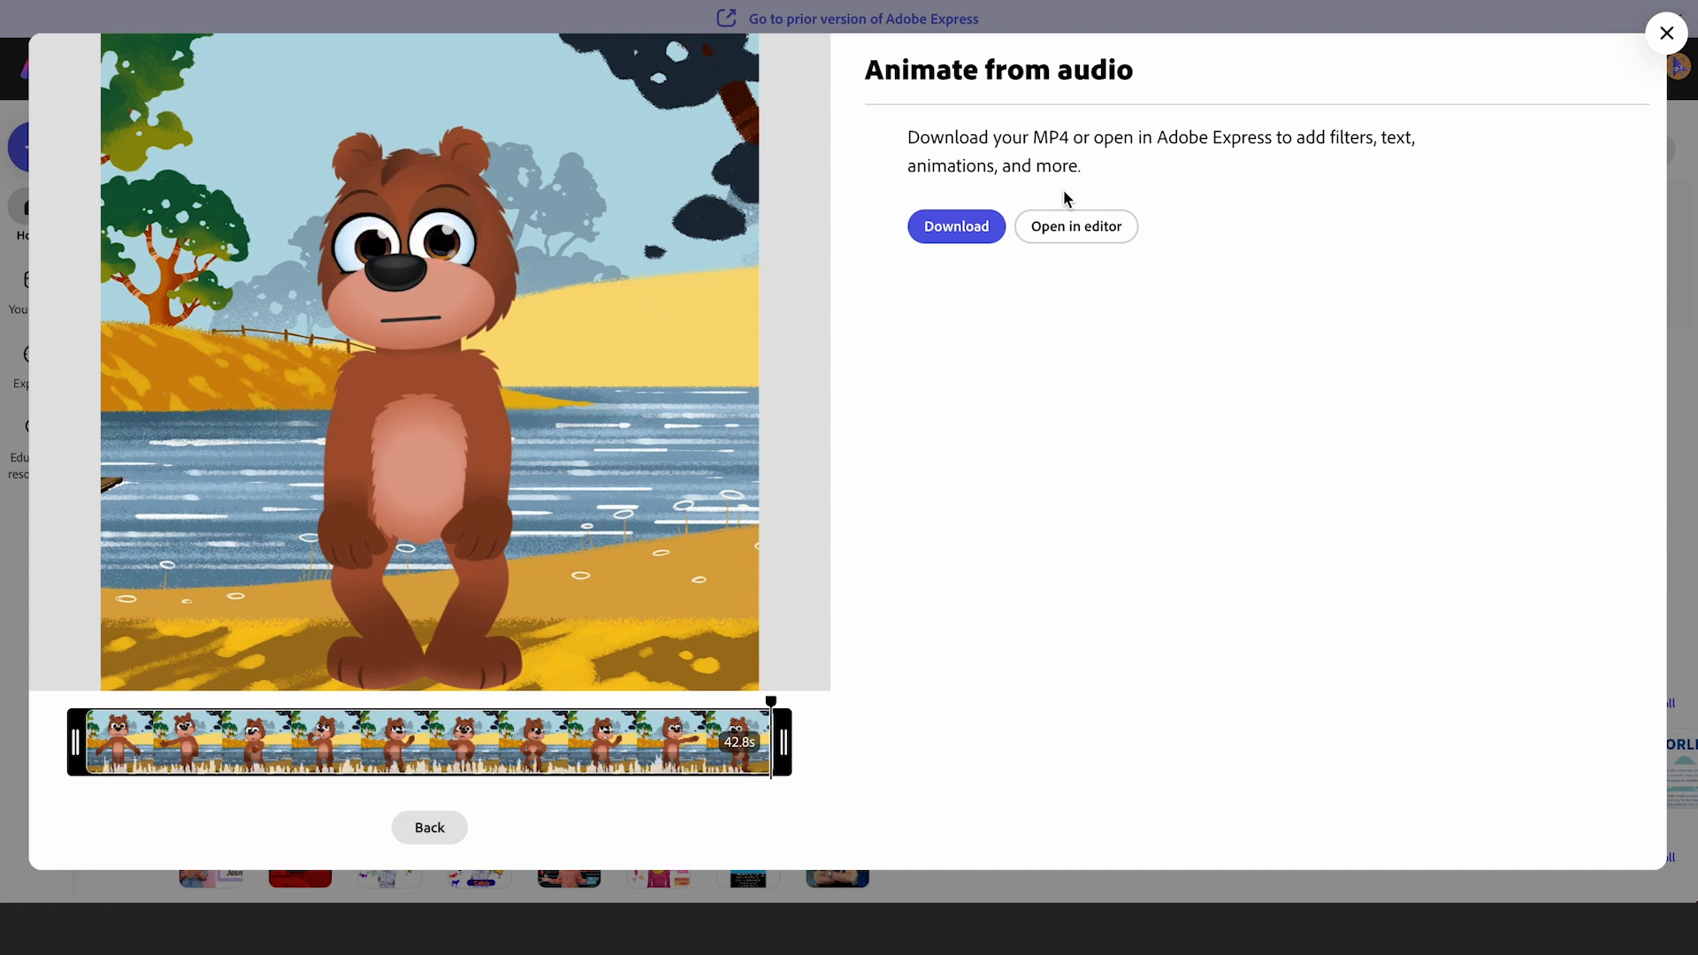
{"action": "left_click", "coordinate": [963, 231]}
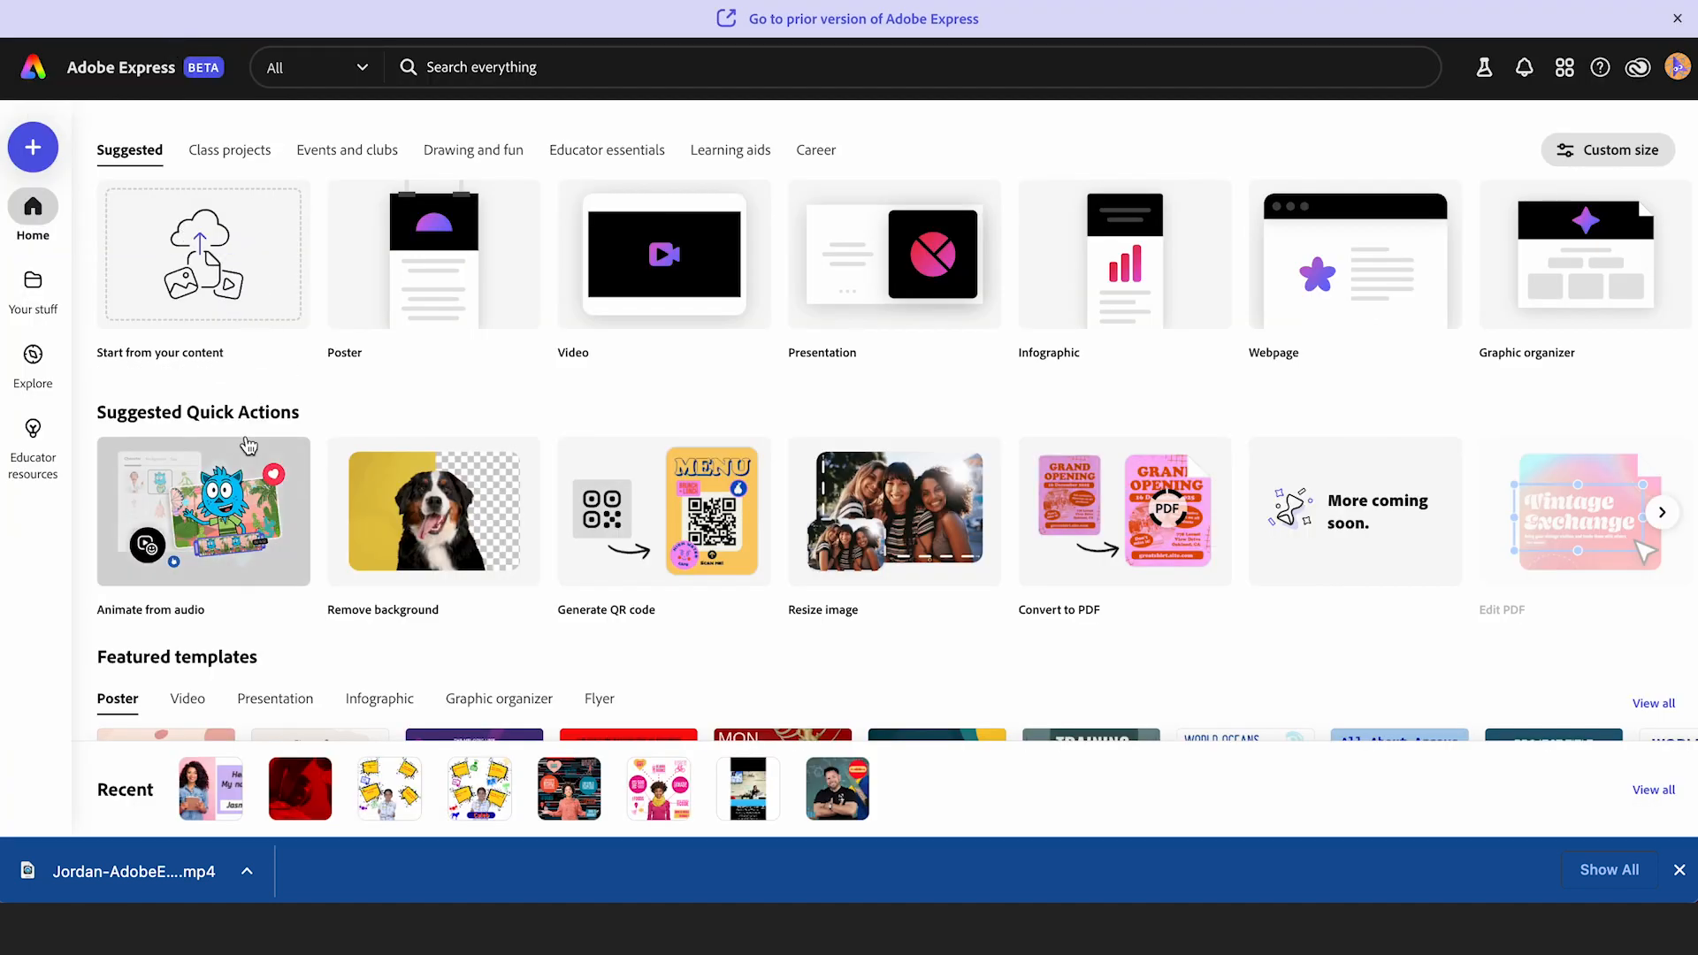
- Open the Reflection Video project and play it from the start up to the "What areas did I improve?" scene
{"action": "left_click", "coordinate": [204, 803]}
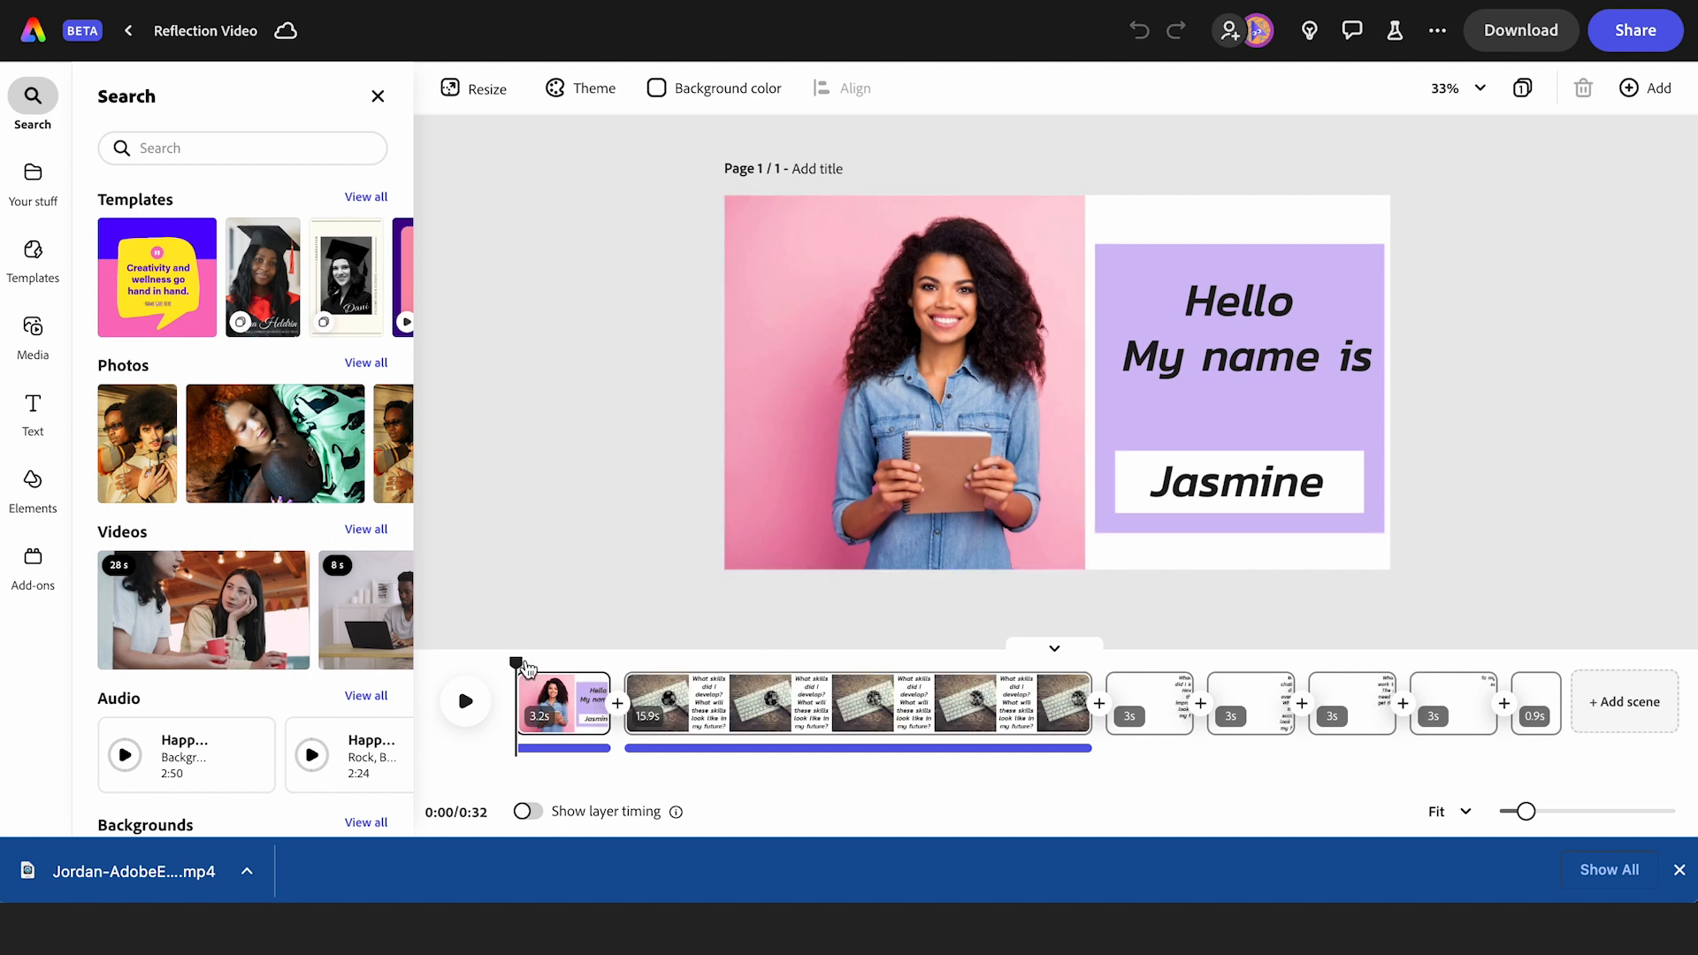
{"action": "left_click_drag", "start_coordinate": [538, 660], "coordinate": [487, 660]}
{"action": "left_click", "coordinate": [469, 705]}
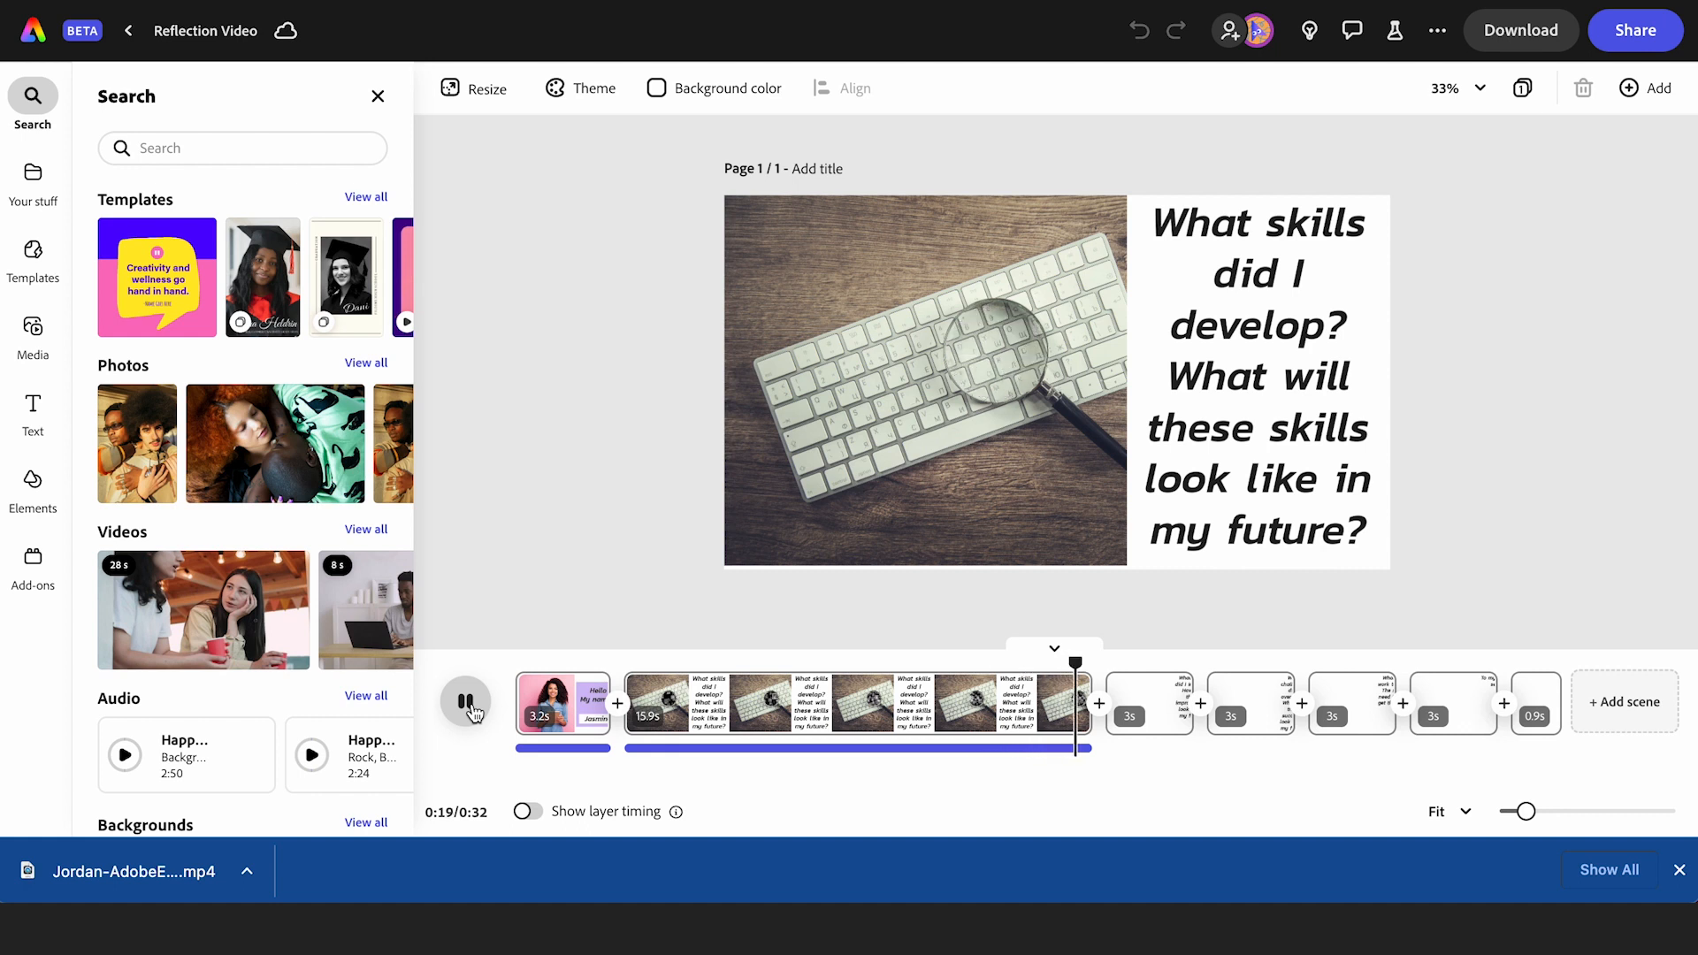
{"action": "left_click", "coordinate": [466, 702]}
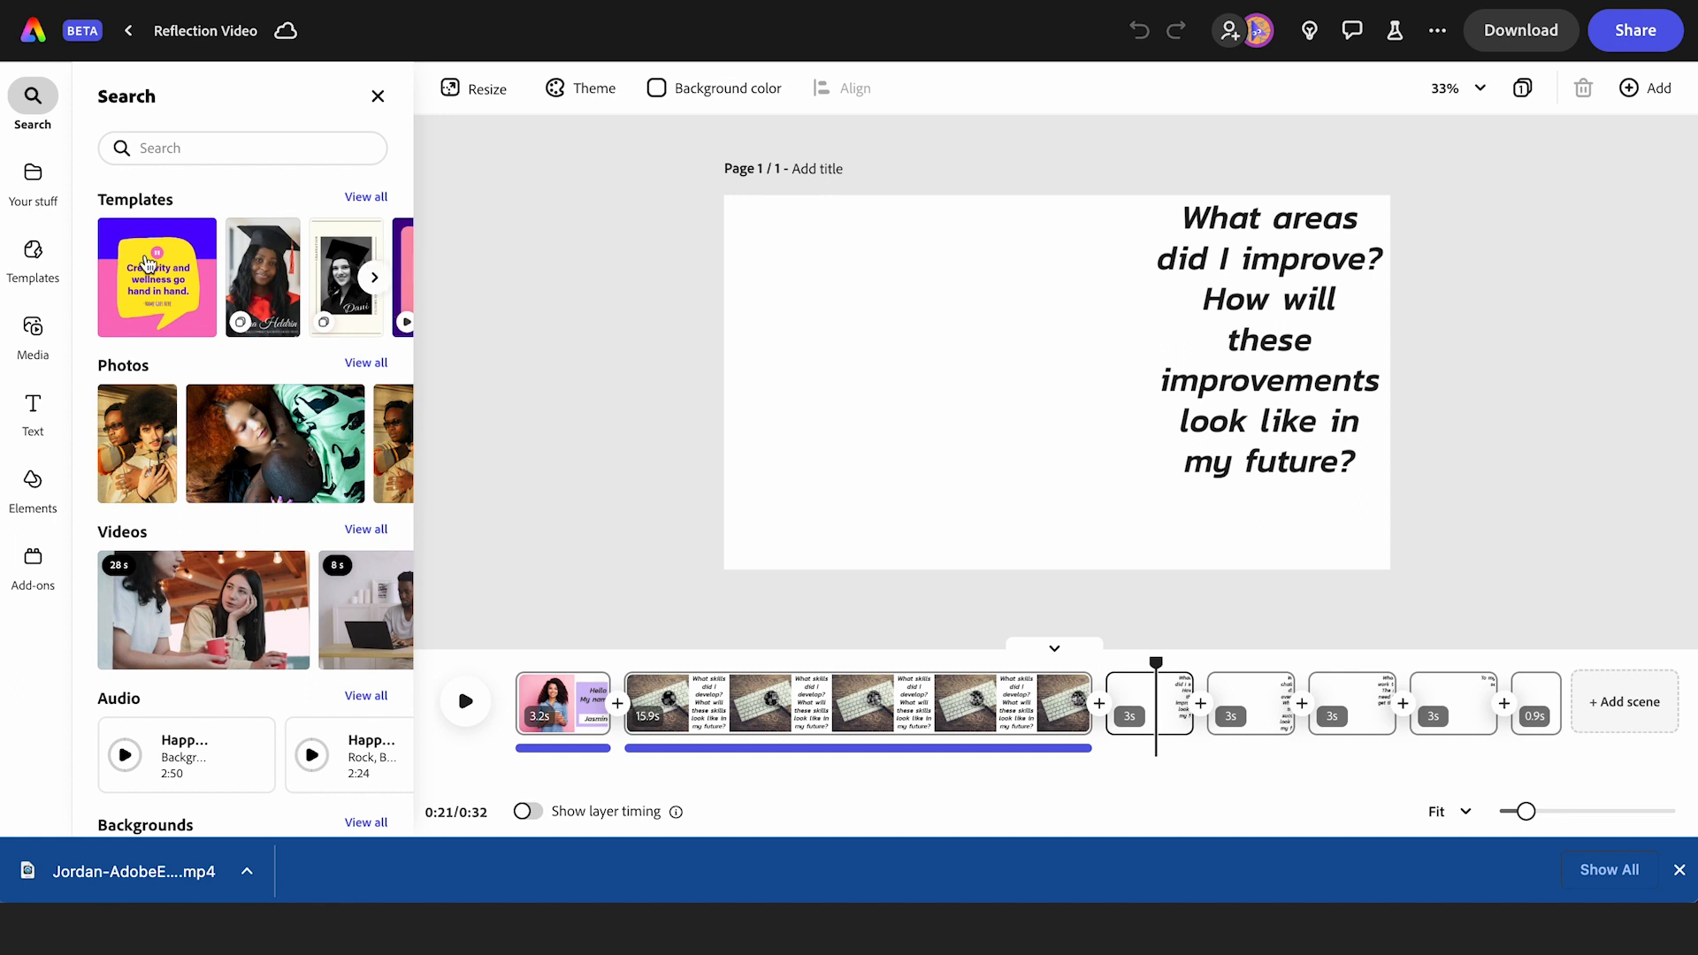
- Upload the video Jordan-AdobeExpress.mp4 from the Downloads folder into the "What areas did I improve?" scene
{"action": "left_click", "coordinate": [33, 331]}
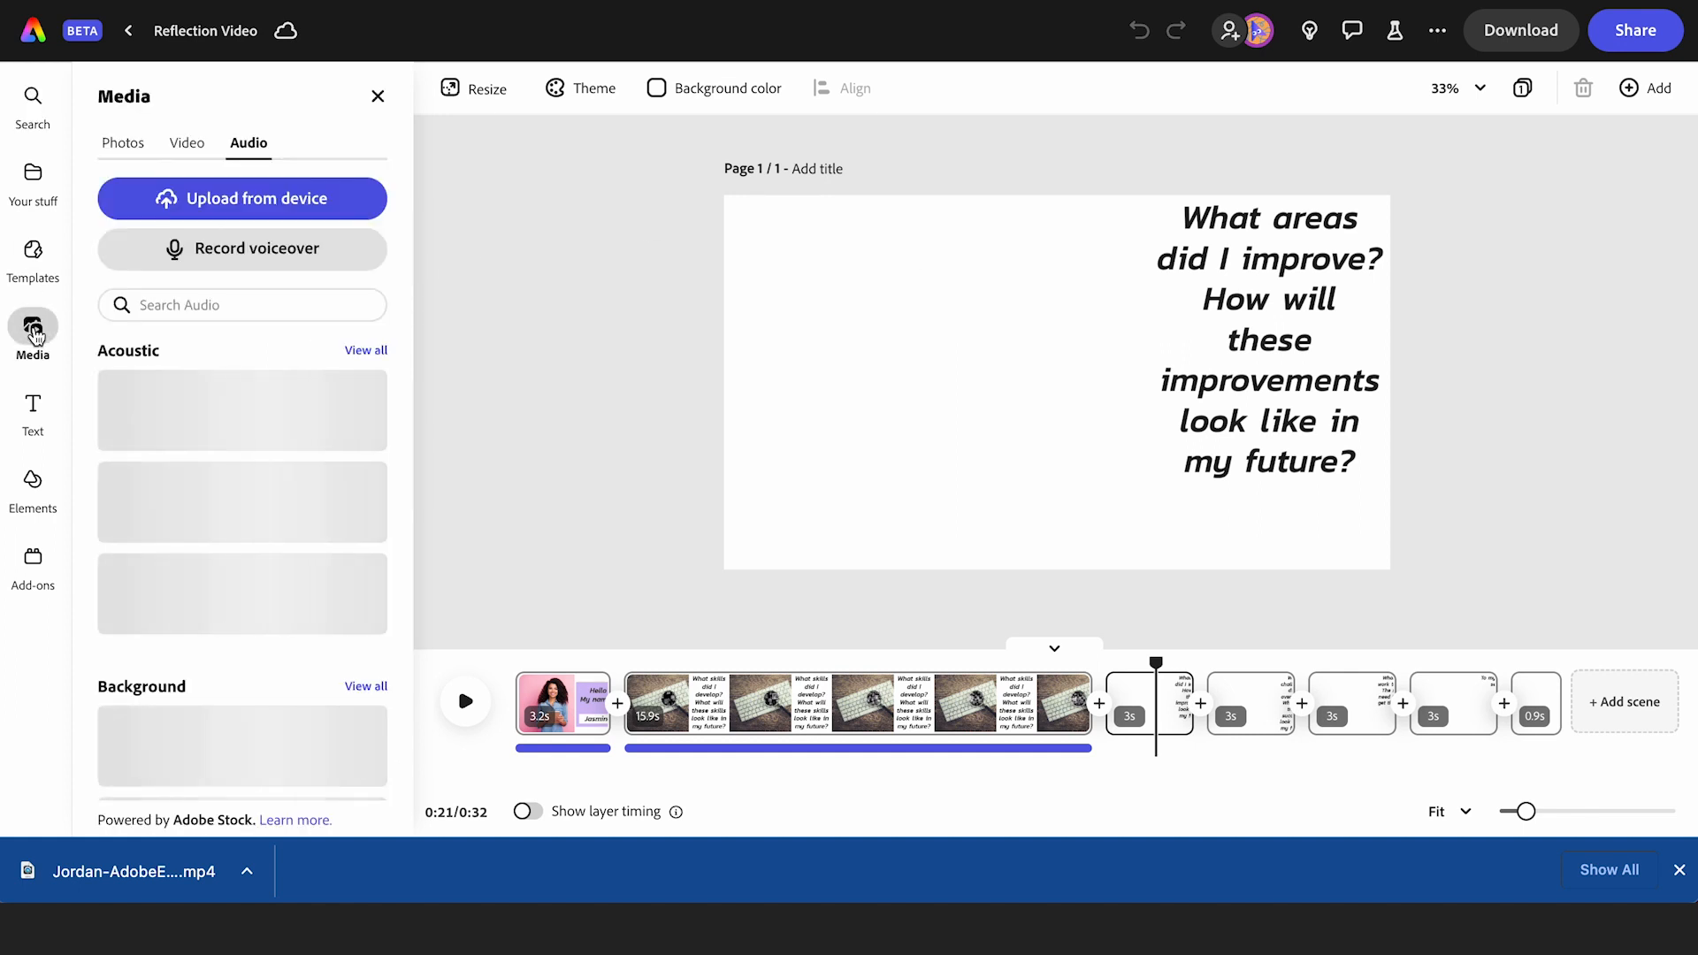
{"action": "left_click", "coordinate": [187, 145]}
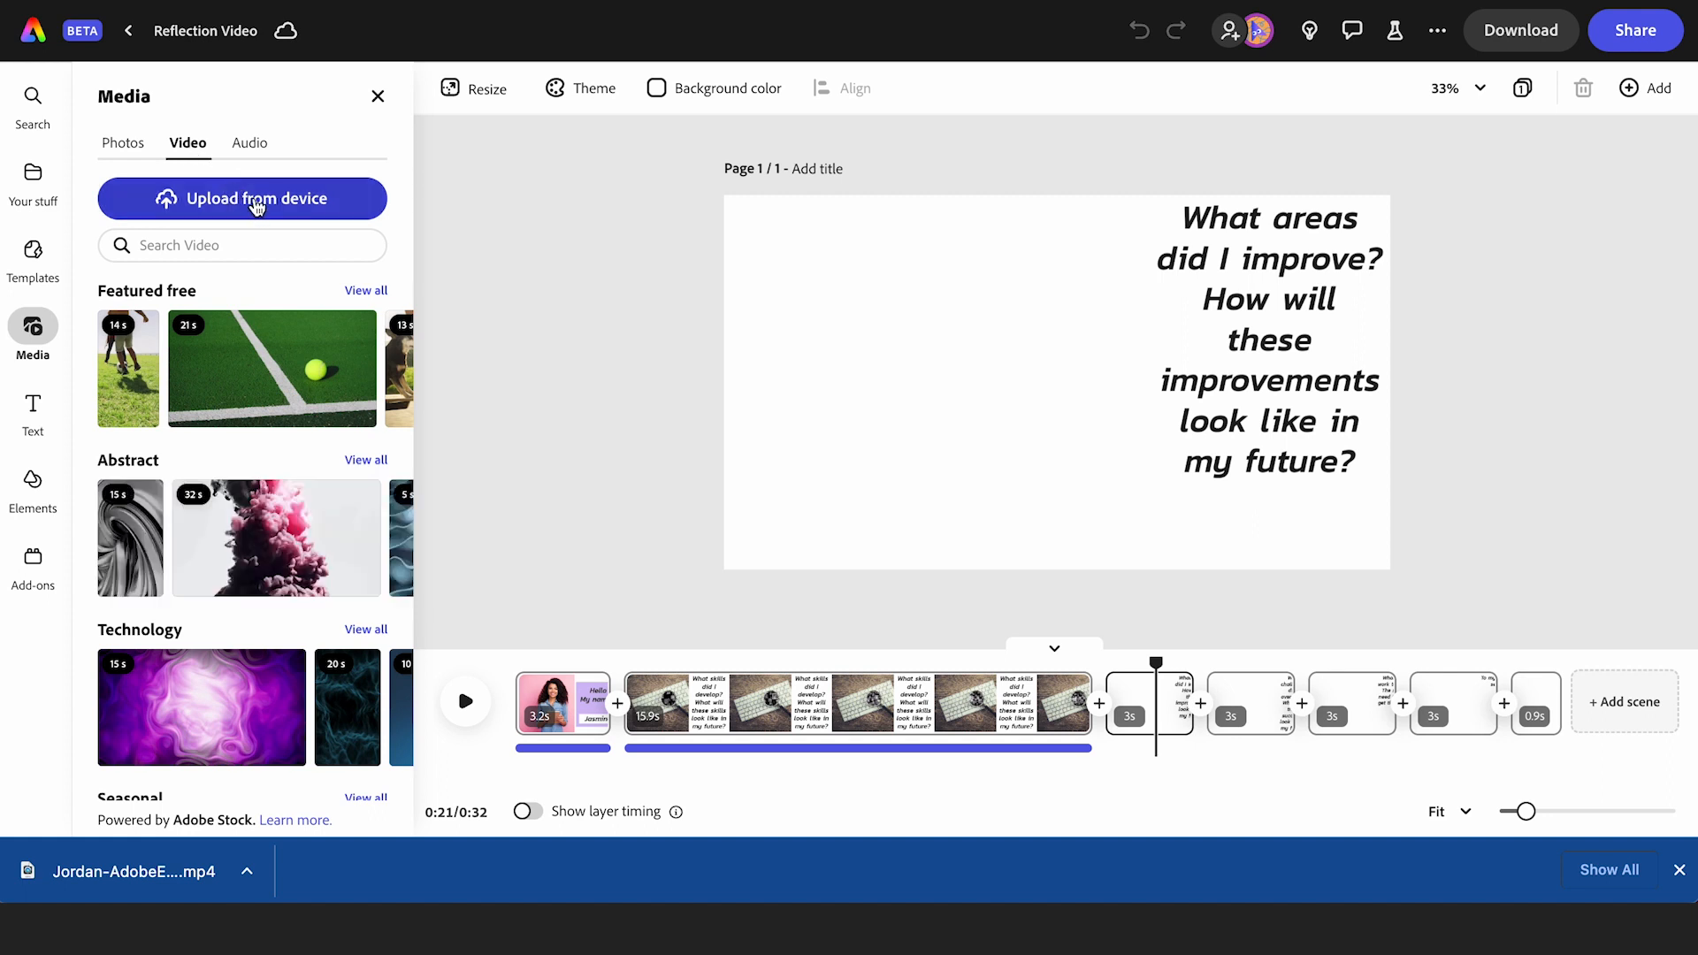
{"action": "left_click", "coordinate": [257, 199]}
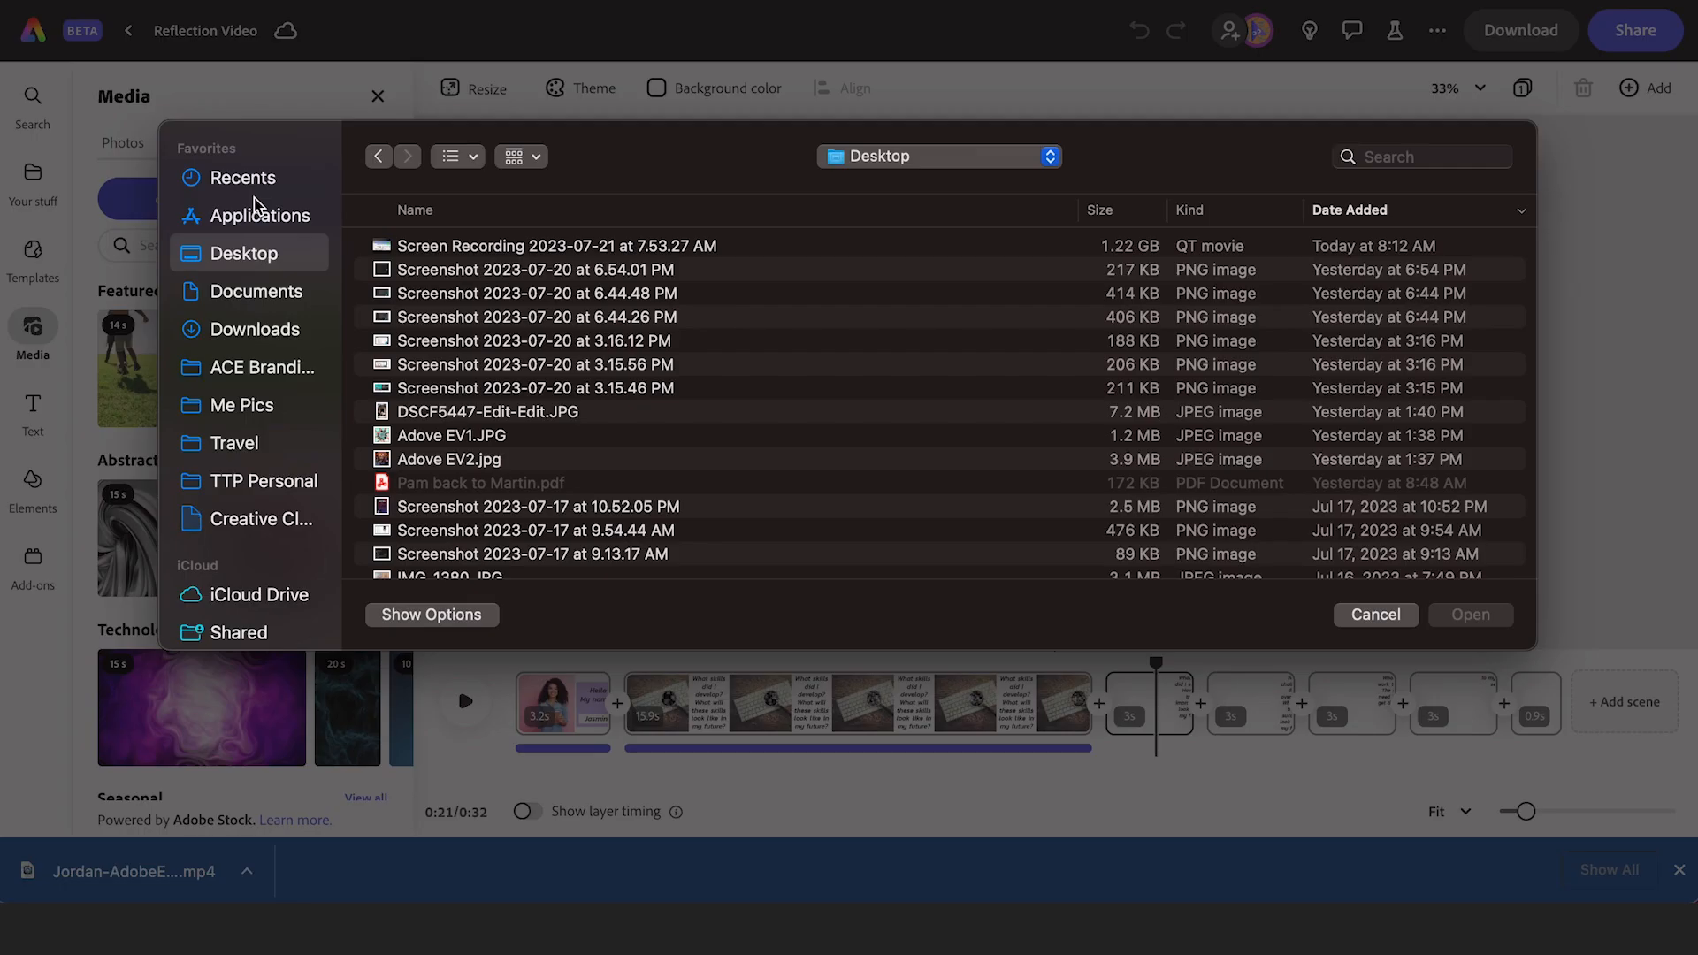
{"action": "left_click", "coordinate": [257, 331]}
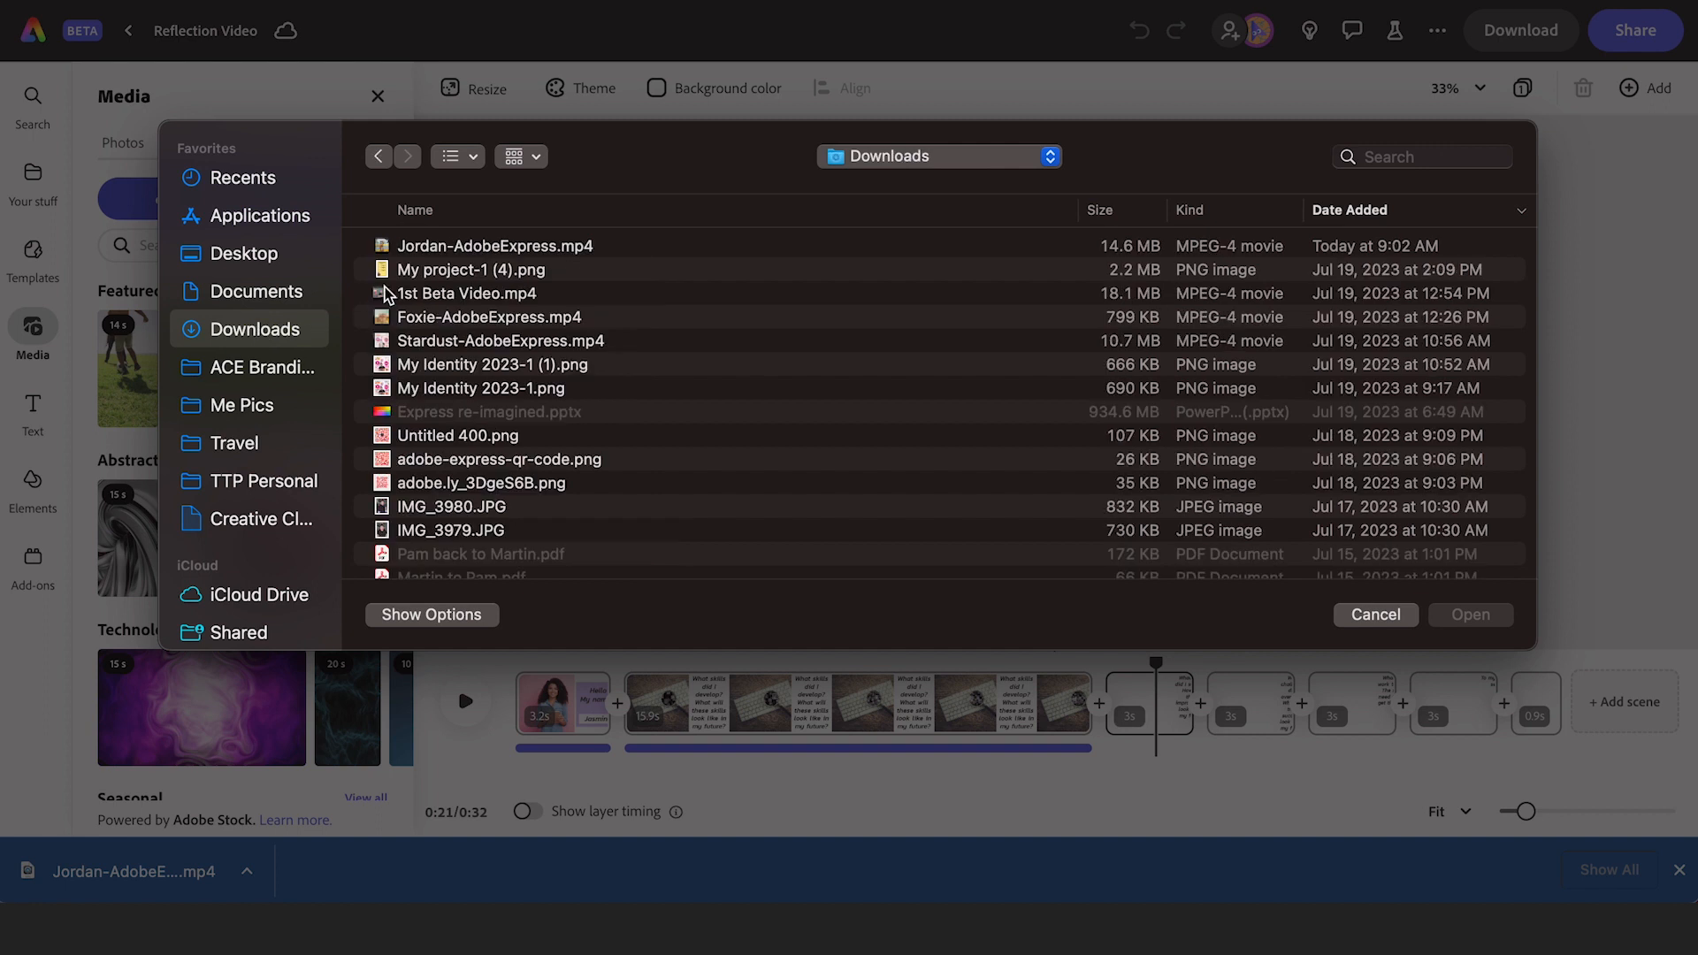
{"action": "left_click", "coordinate": [424, 252]}
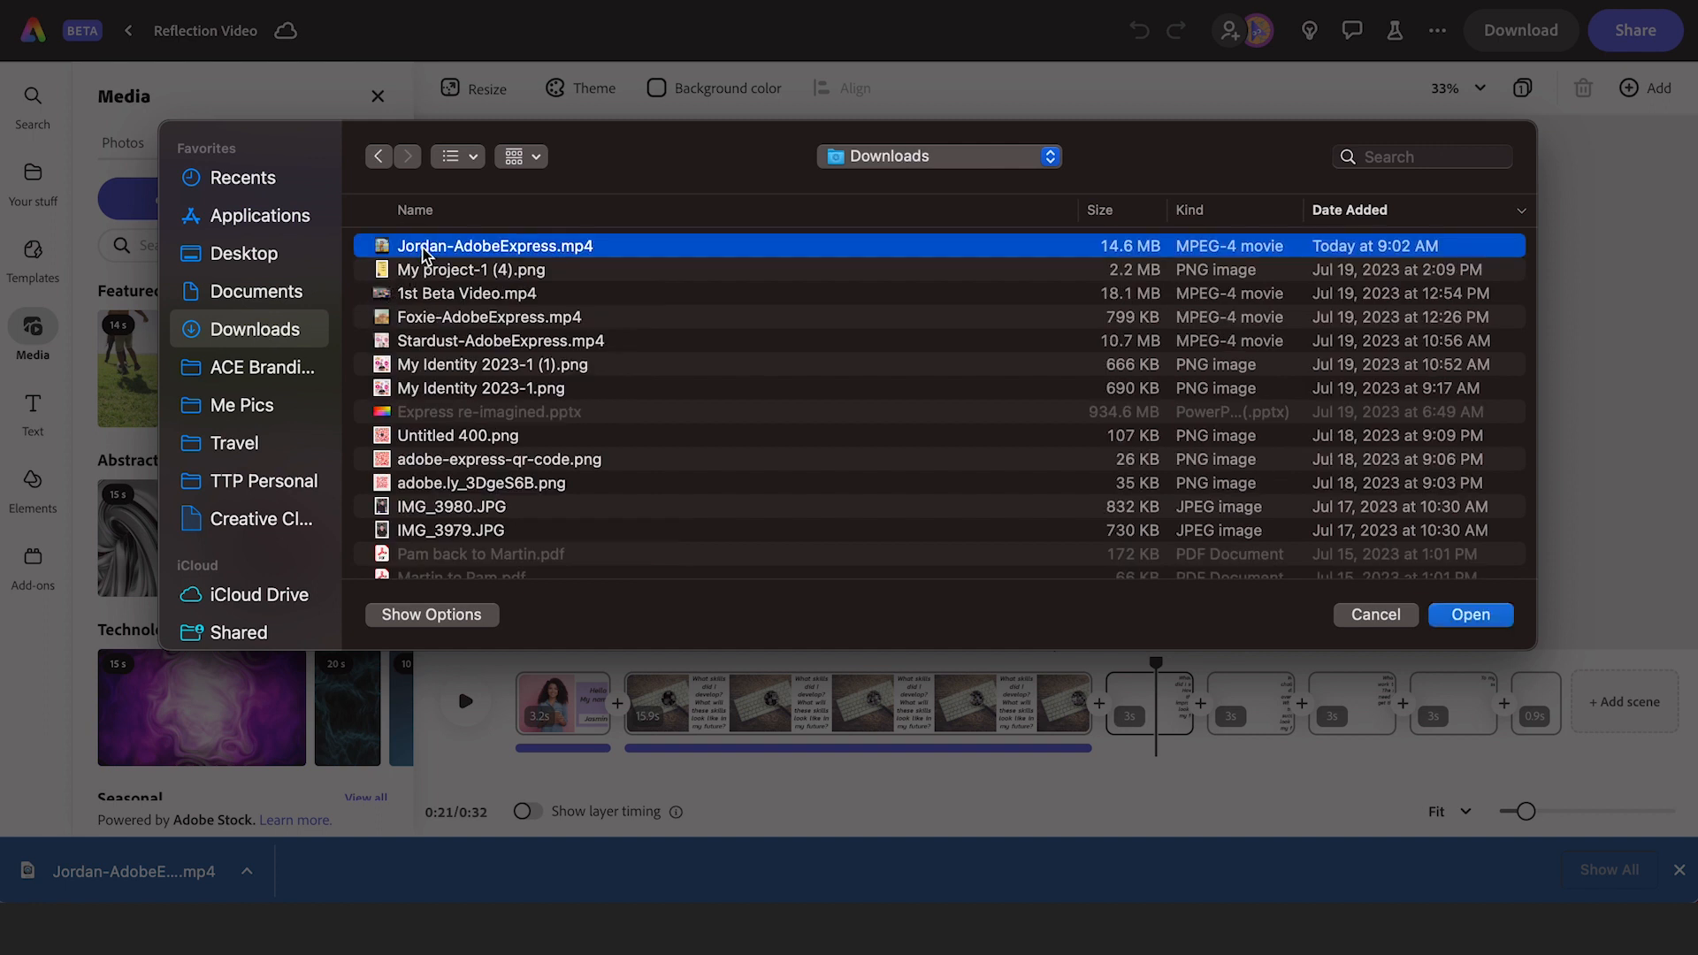
{"action": "left_click", "coordinate": [1469, 615]}
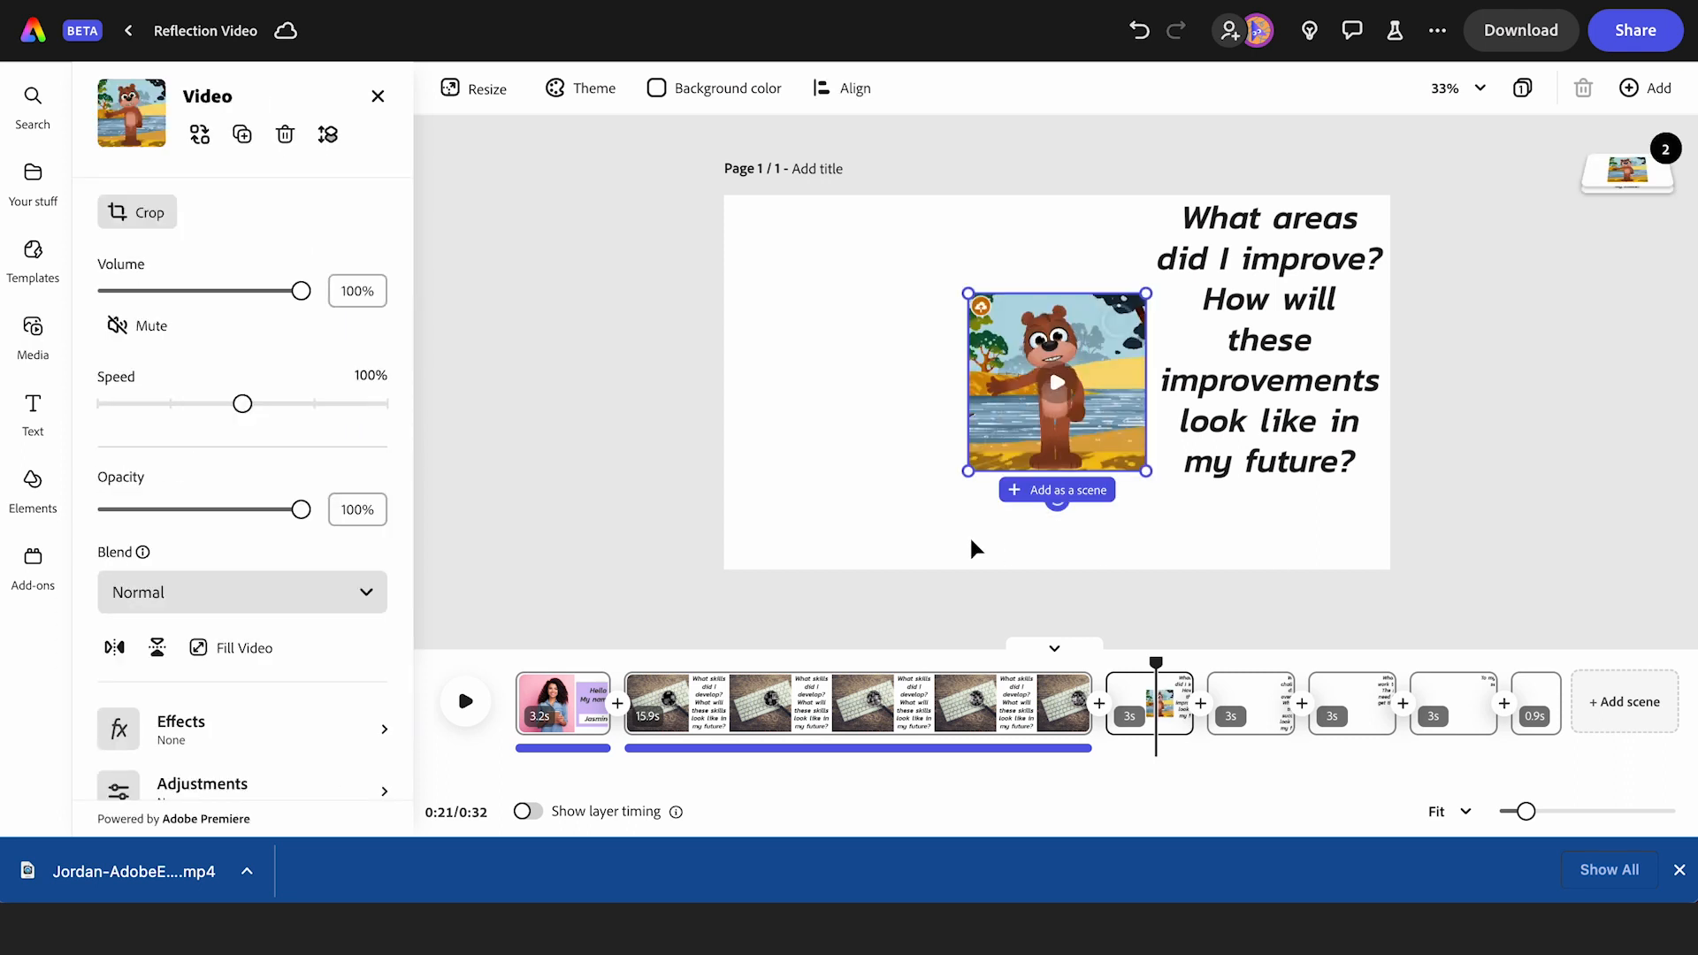
- Place the bear video in the scene's upper-left corner, enlarge it to the full scene height, and rewind its preview to the beginning
{"action": "left_click", "coordinate": [1062, 387]}
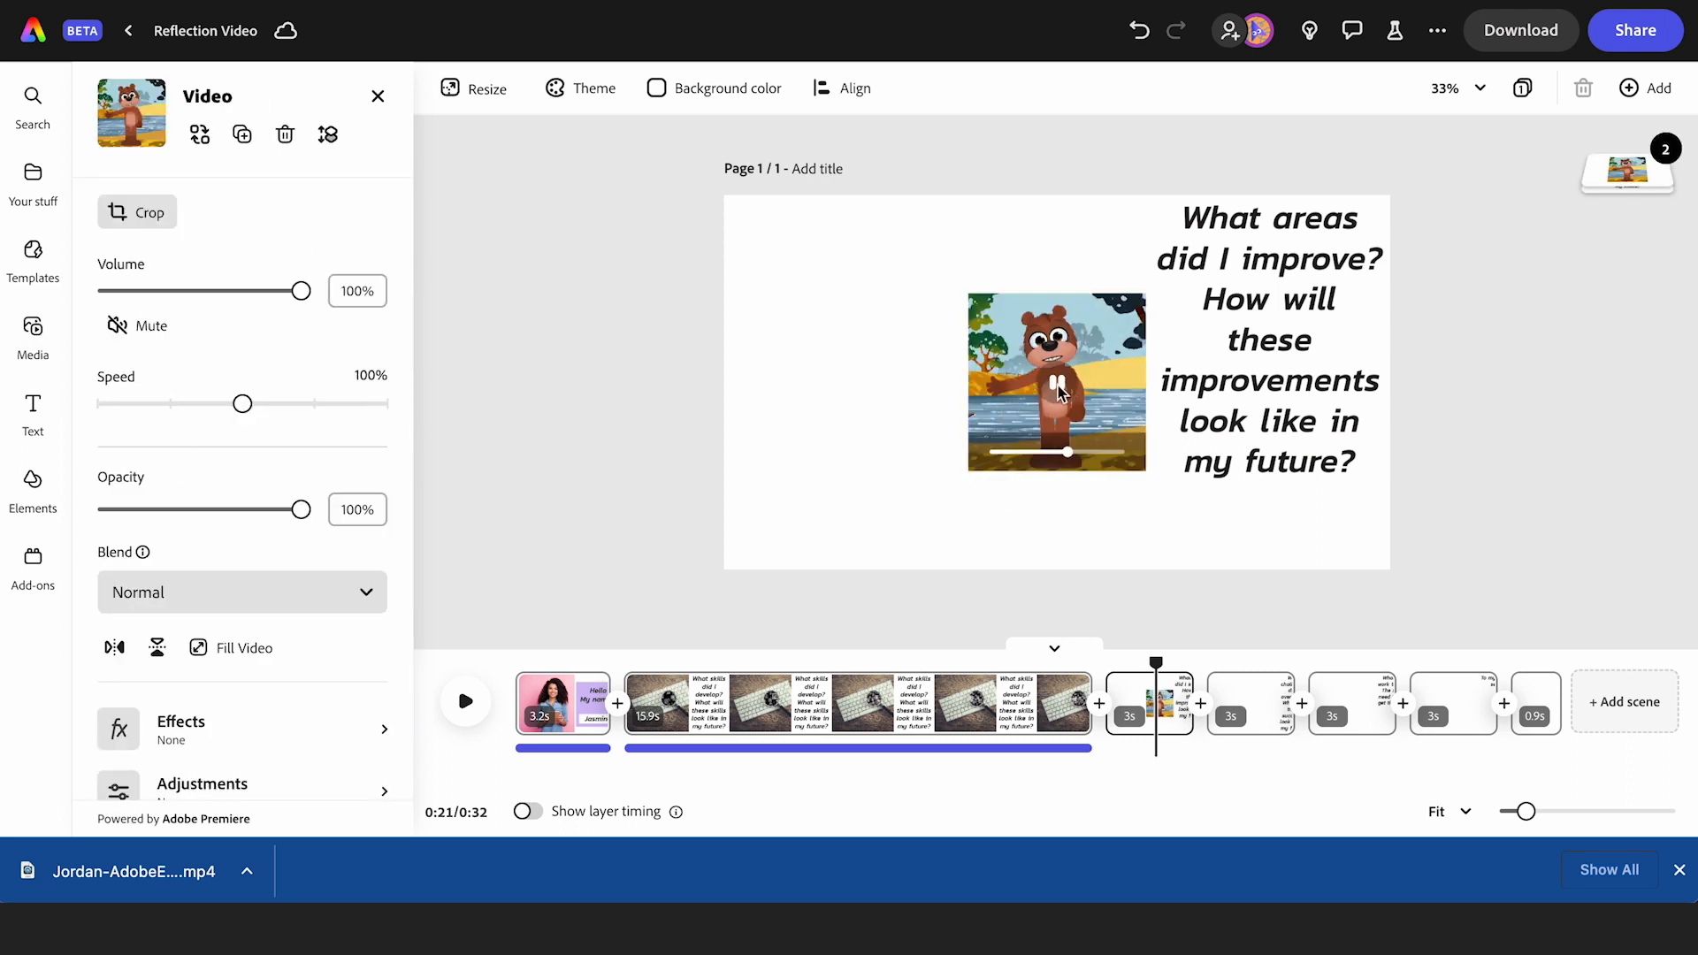
{"action": "left_click", "coordinate": [1058, 339]}
{"action": "left_click_drag", "start_coordinate": [1058, 339], "coordinate": [813, 238]}
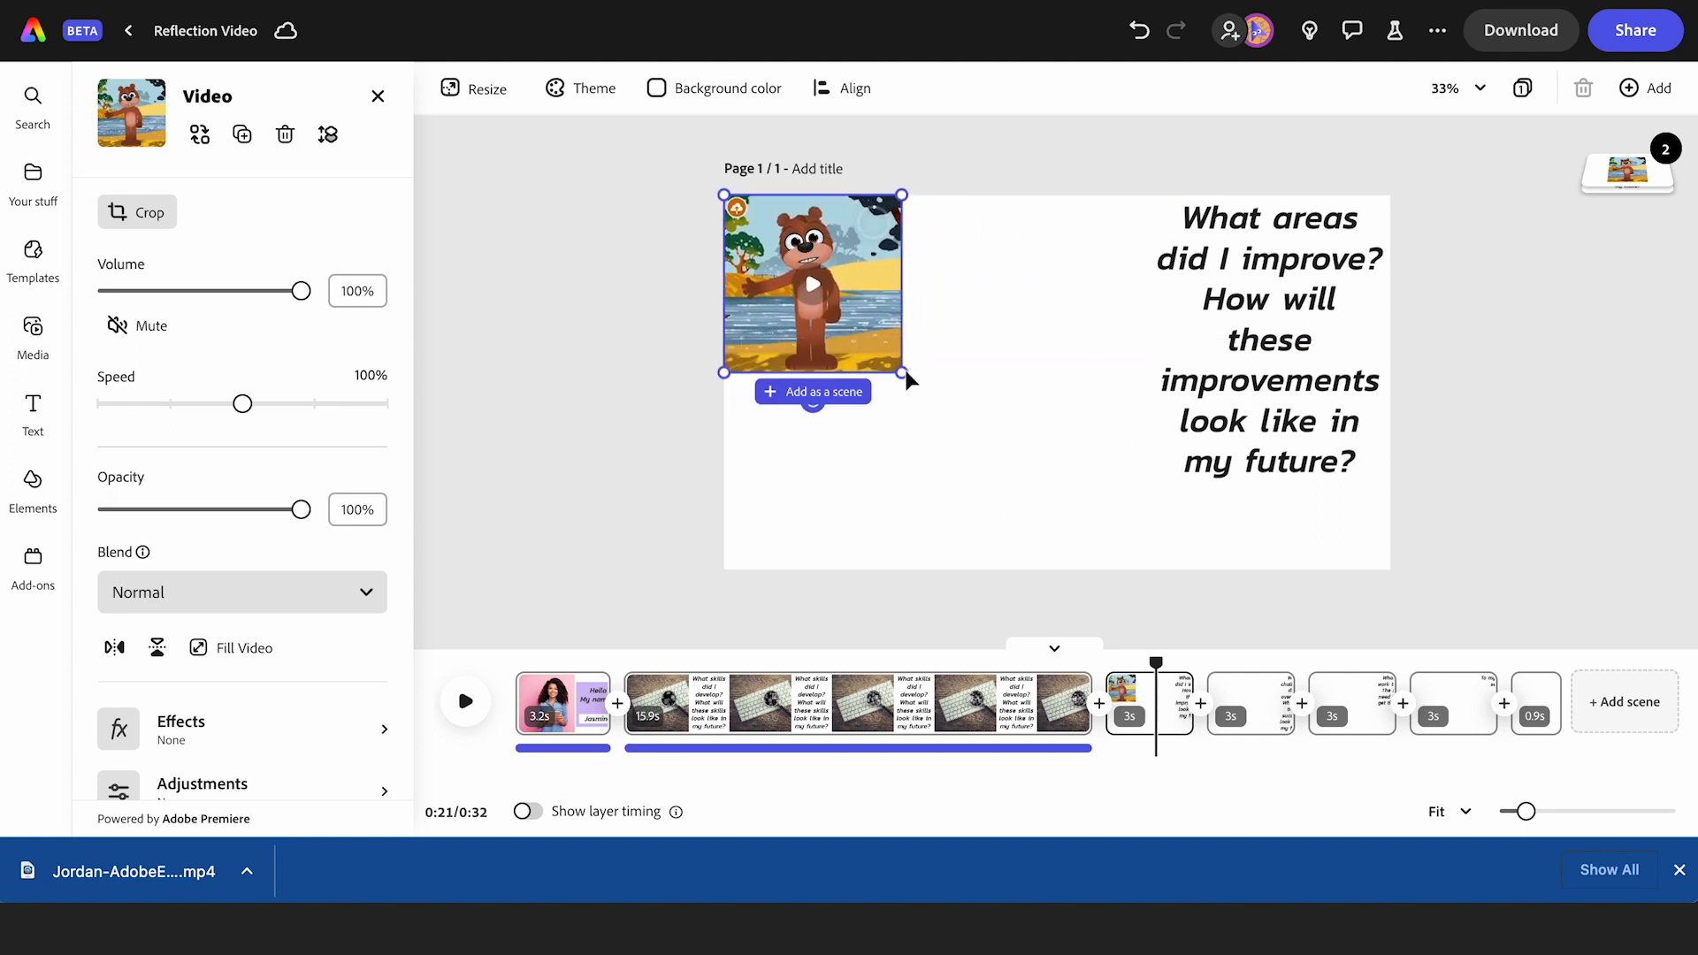
{"action": "left_click_drag", "start_coordinate": [903, 372], "coordinate": [1109, 558]}
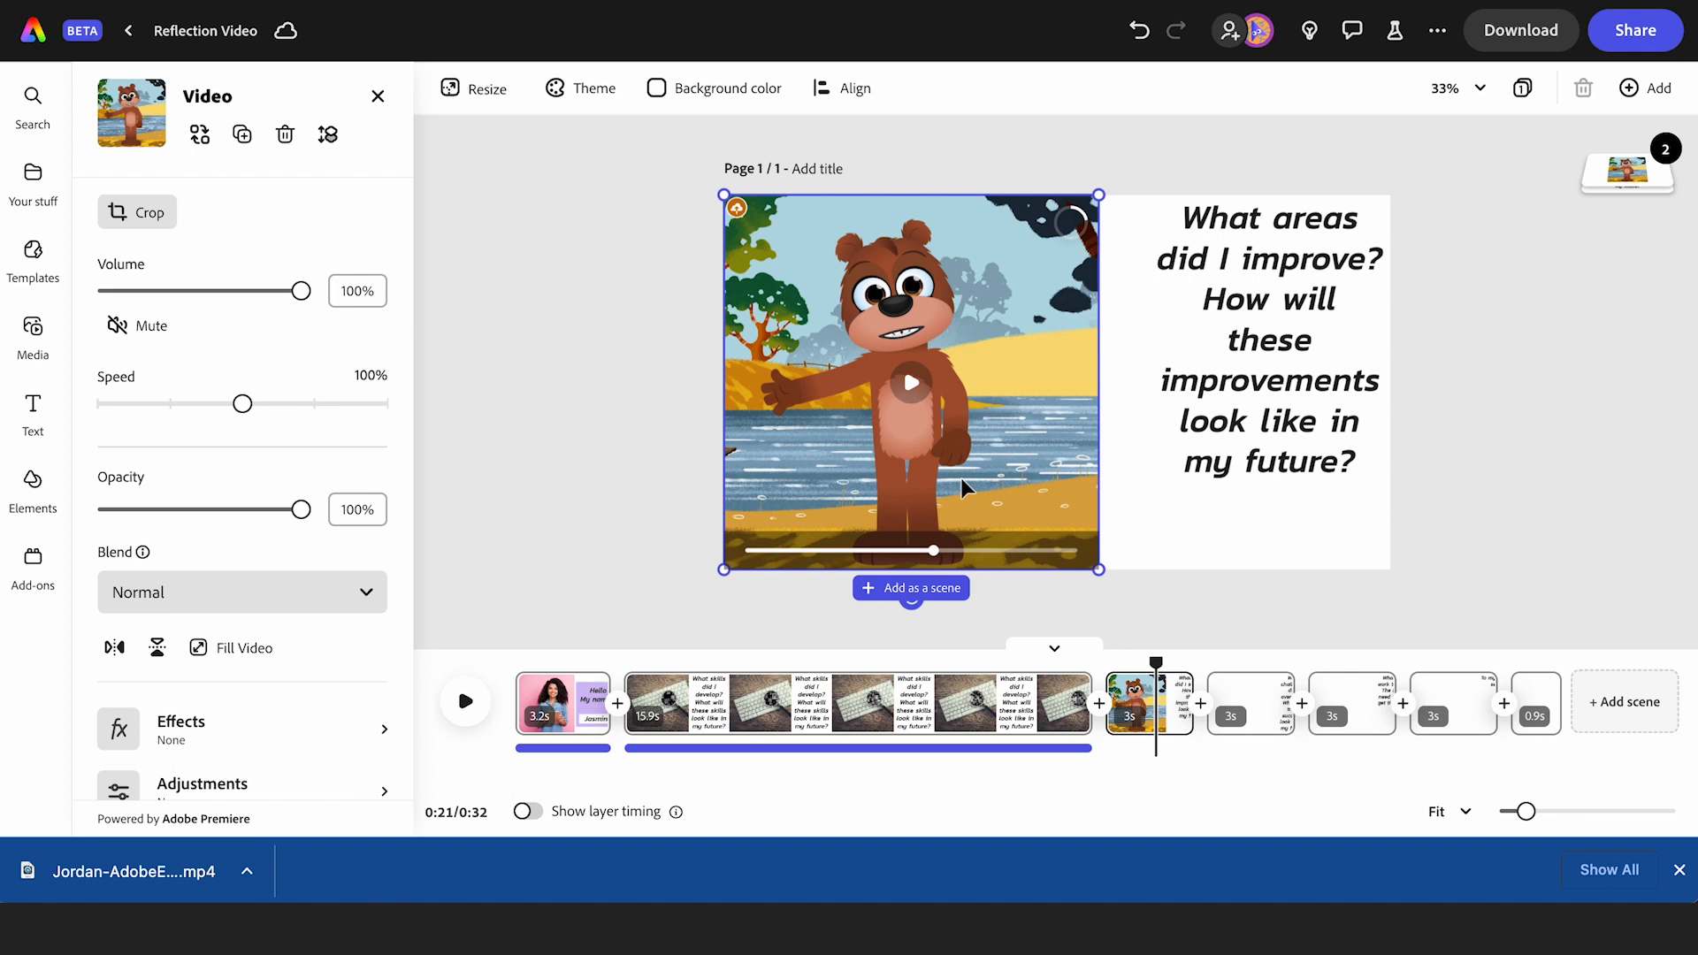
{"action": "left_click_drag", "start_coordinate": [934, 555], "coordinate": [772, 573]}
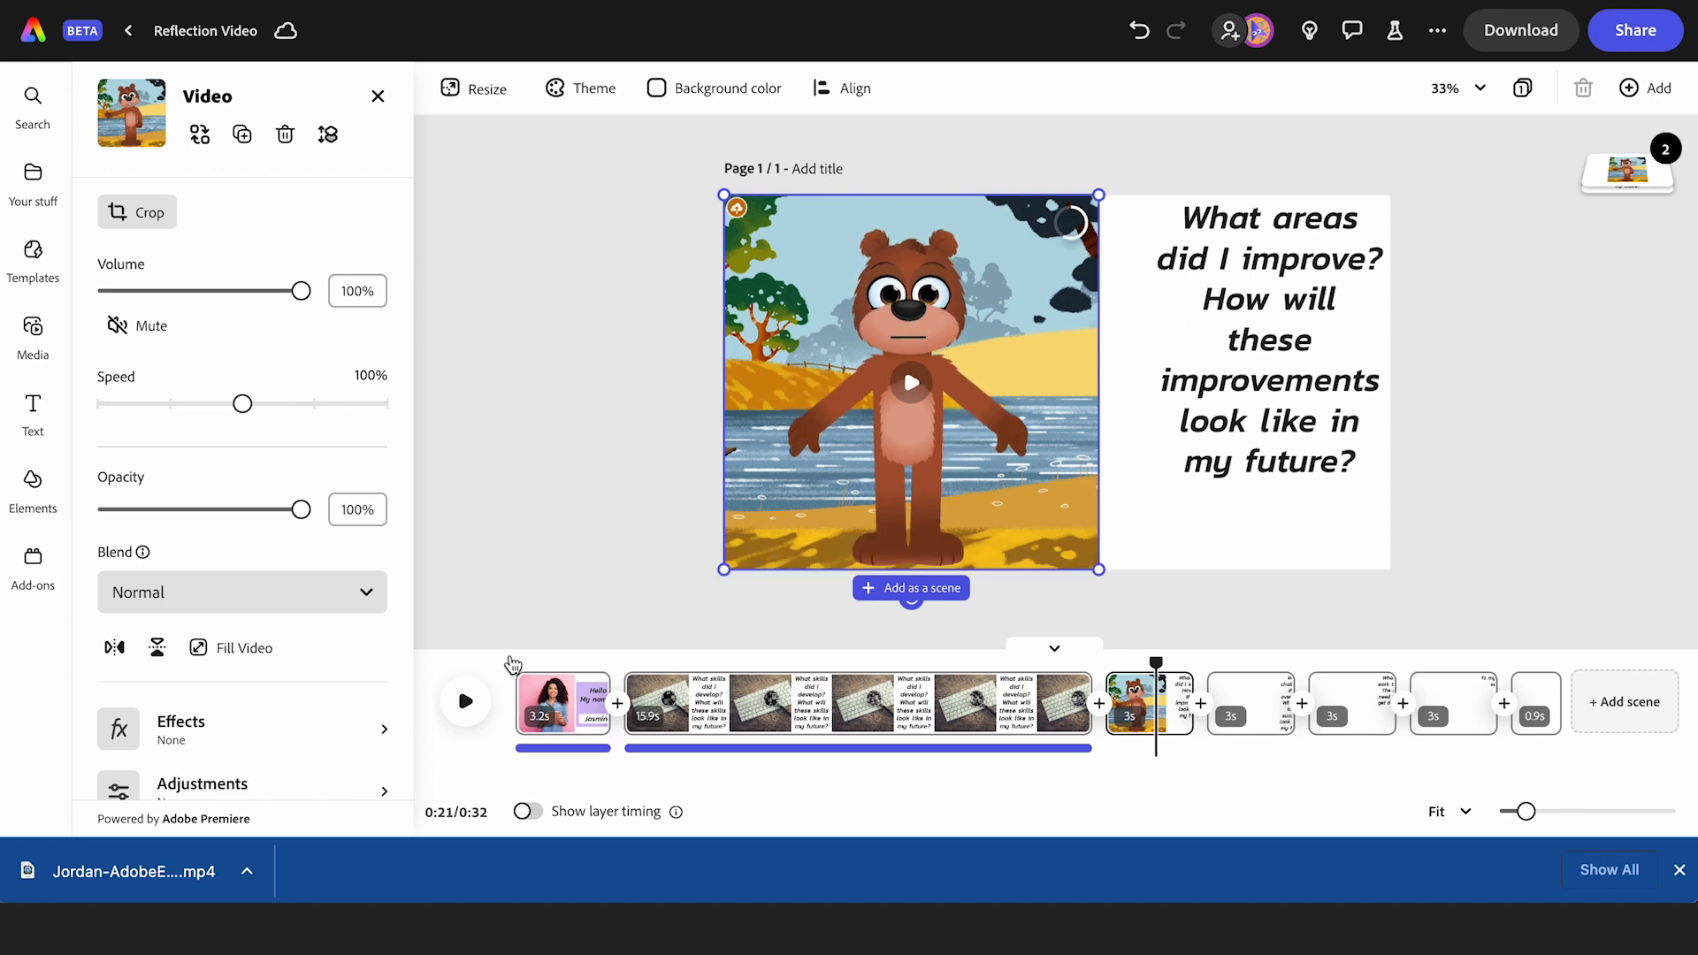
- Play the project from 0:00 through the bear scene to check how the clip runs
{"action": "left_click", "coordinate": [556, 665]}
{"action": "left_click_drag", "start_coordinate": [554, 665], "coordinate": [516, 665]}
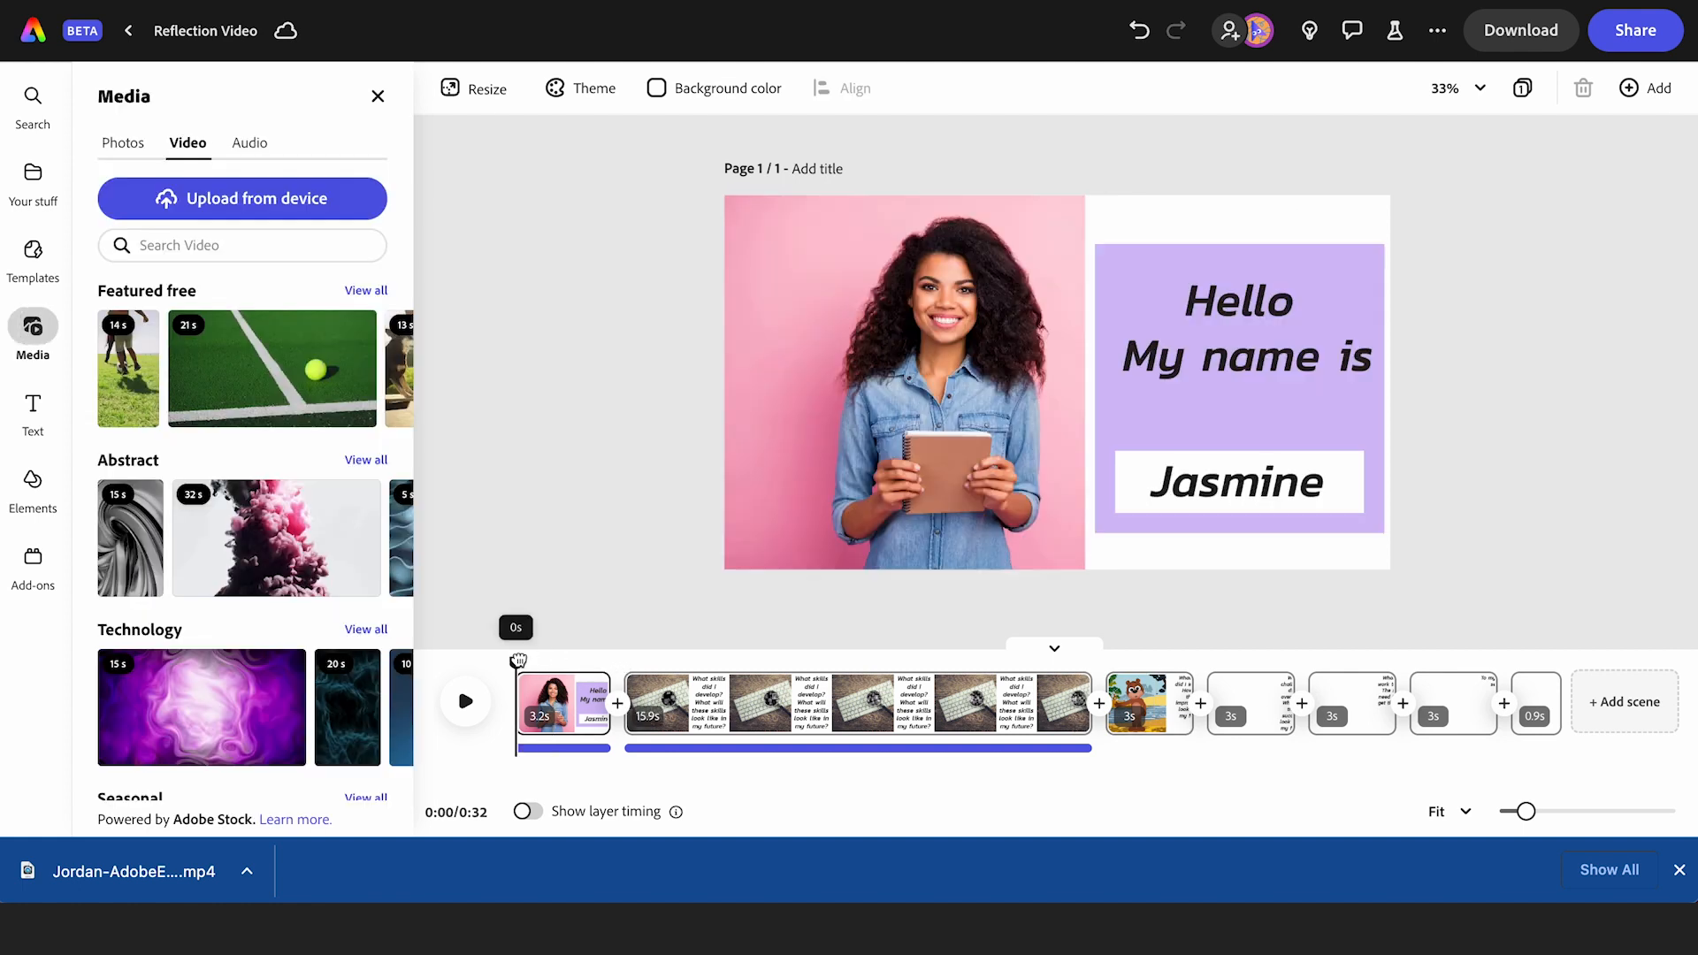
{"action": "left_click", "coordinate": [467, 703]}
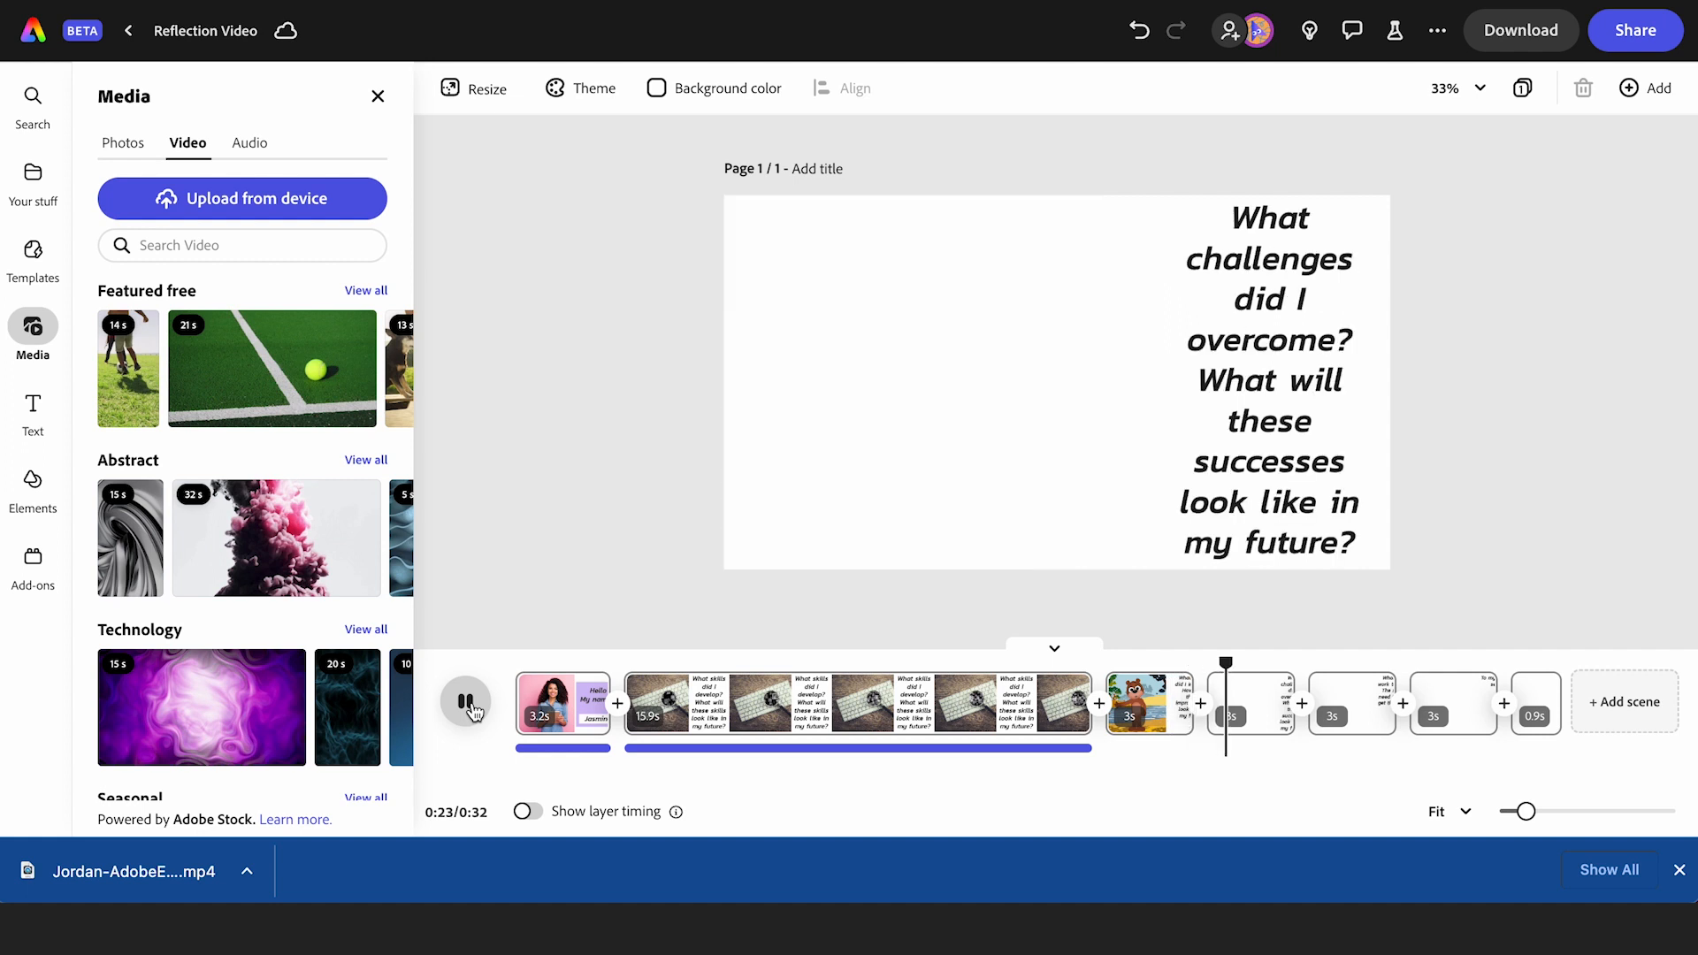
{"action": "left_click", "coordinate": [467, 703]}
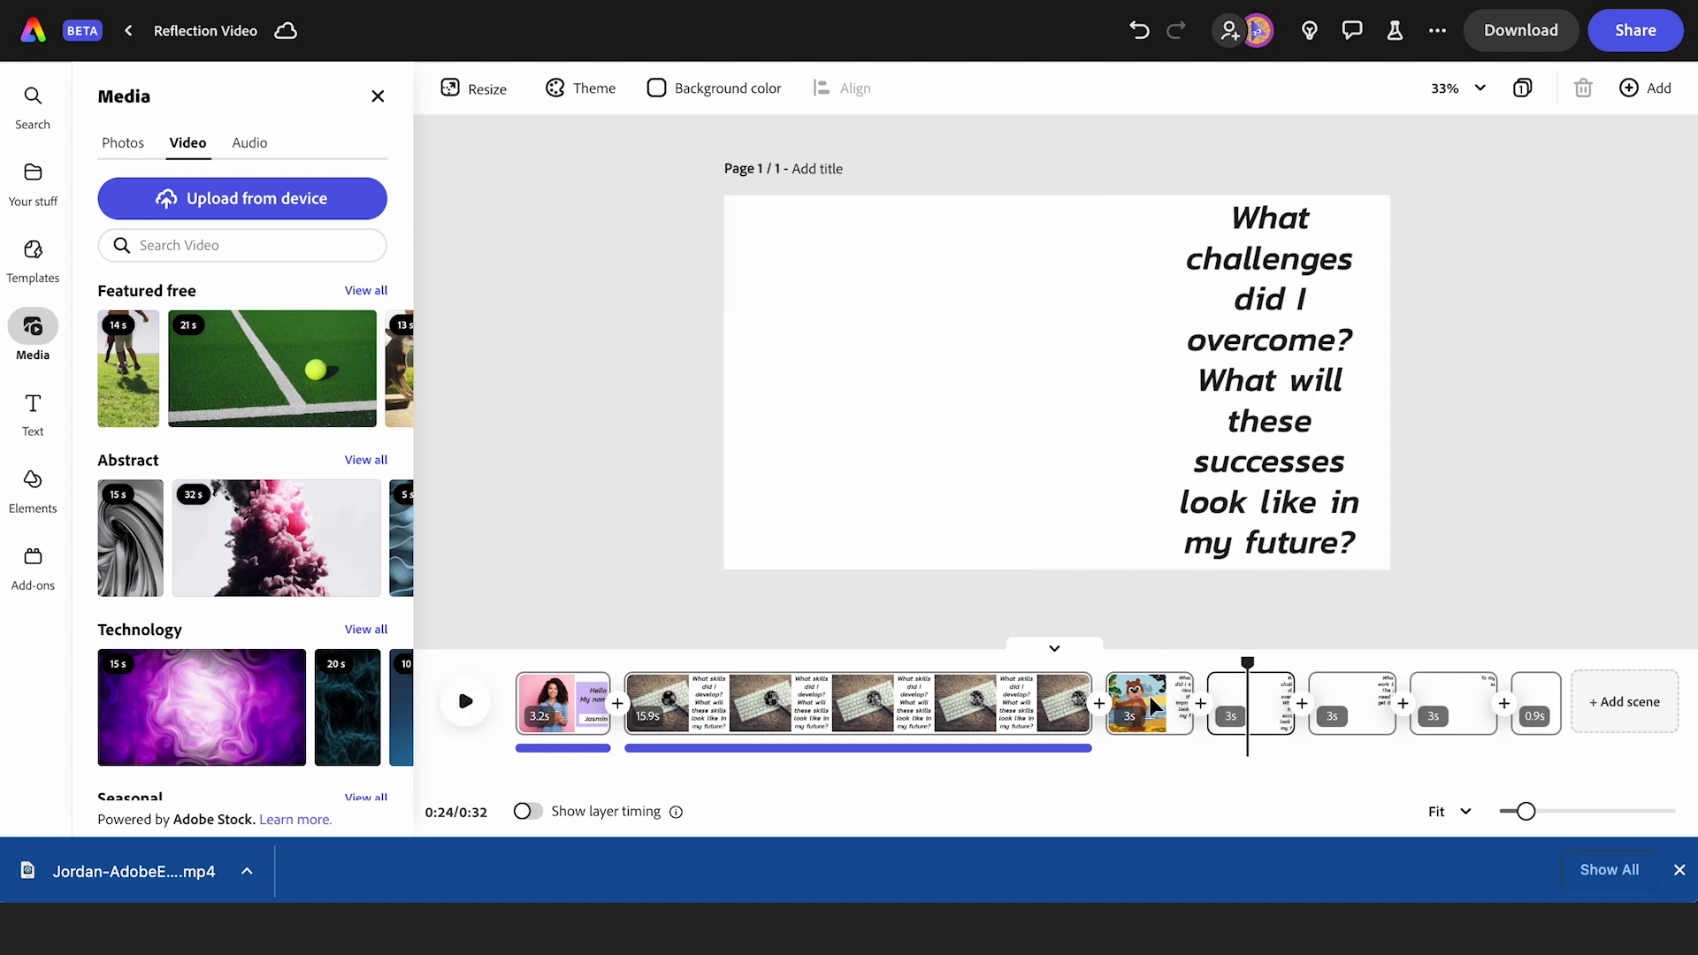
- Extend the bear scene on the timeline to 42.1 s to fit the whole recorded animation
{"action": "mouse_move", "coordinate": [1155, 718]}
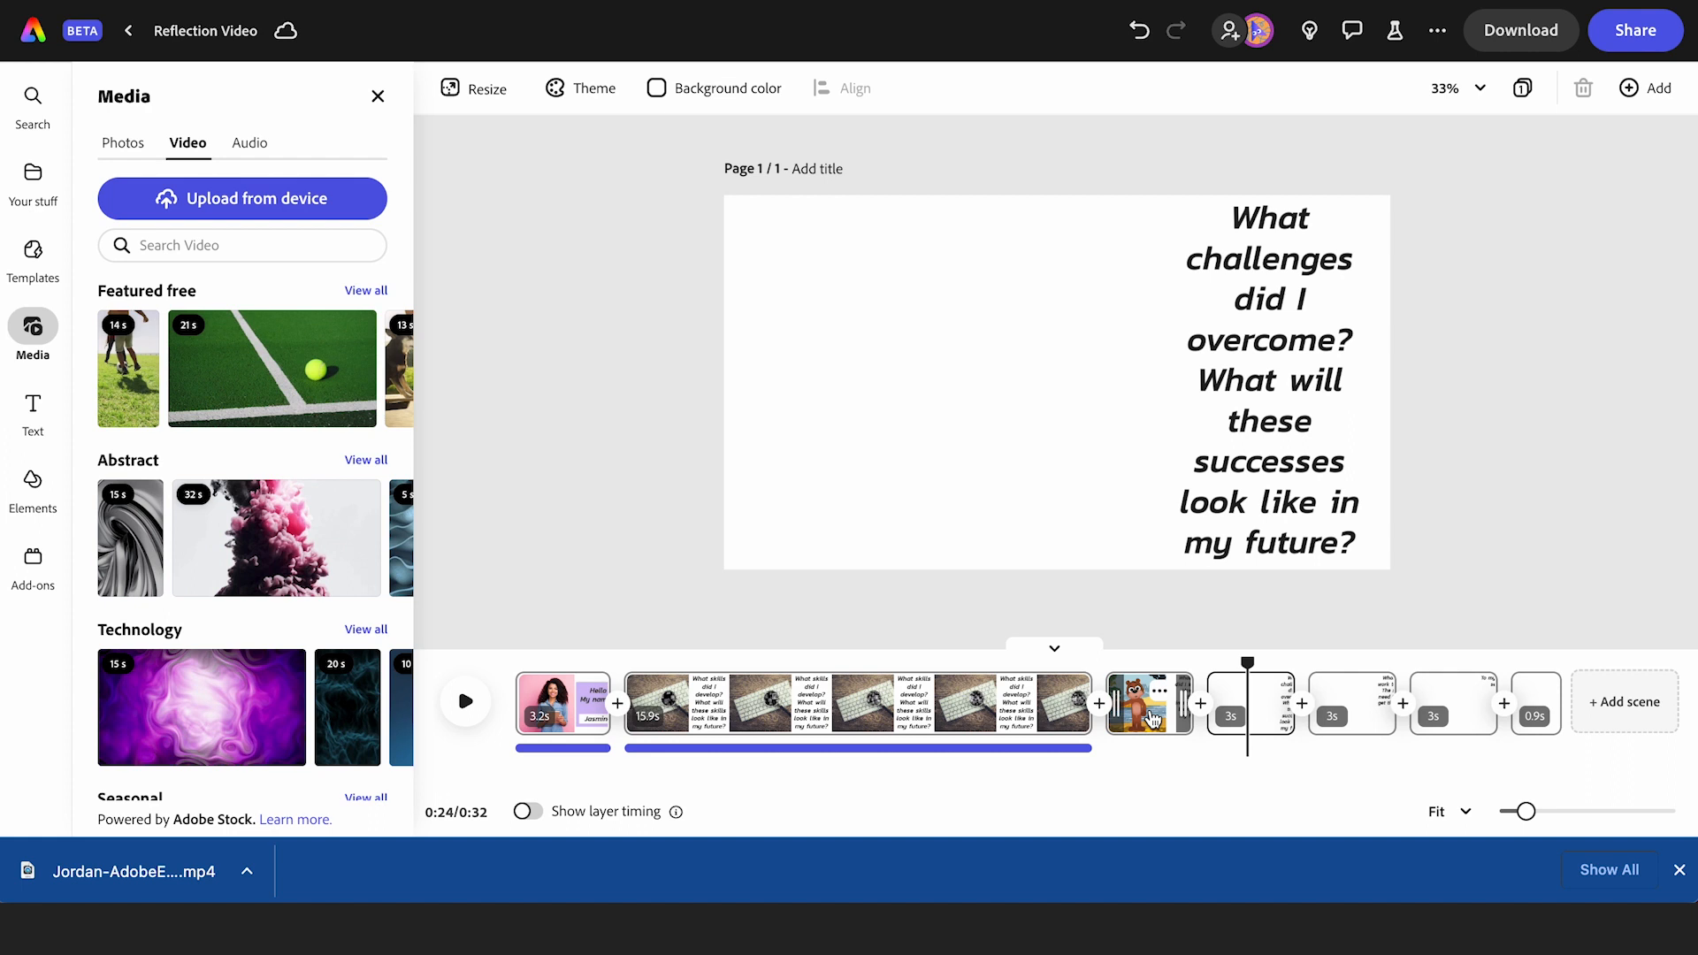
{"action": "left_click", "coordinate": [1153, 719]}
{"action": "left_click_drag", "start_coordinate": [1183, 703], "coordinate": [1405, 695]}
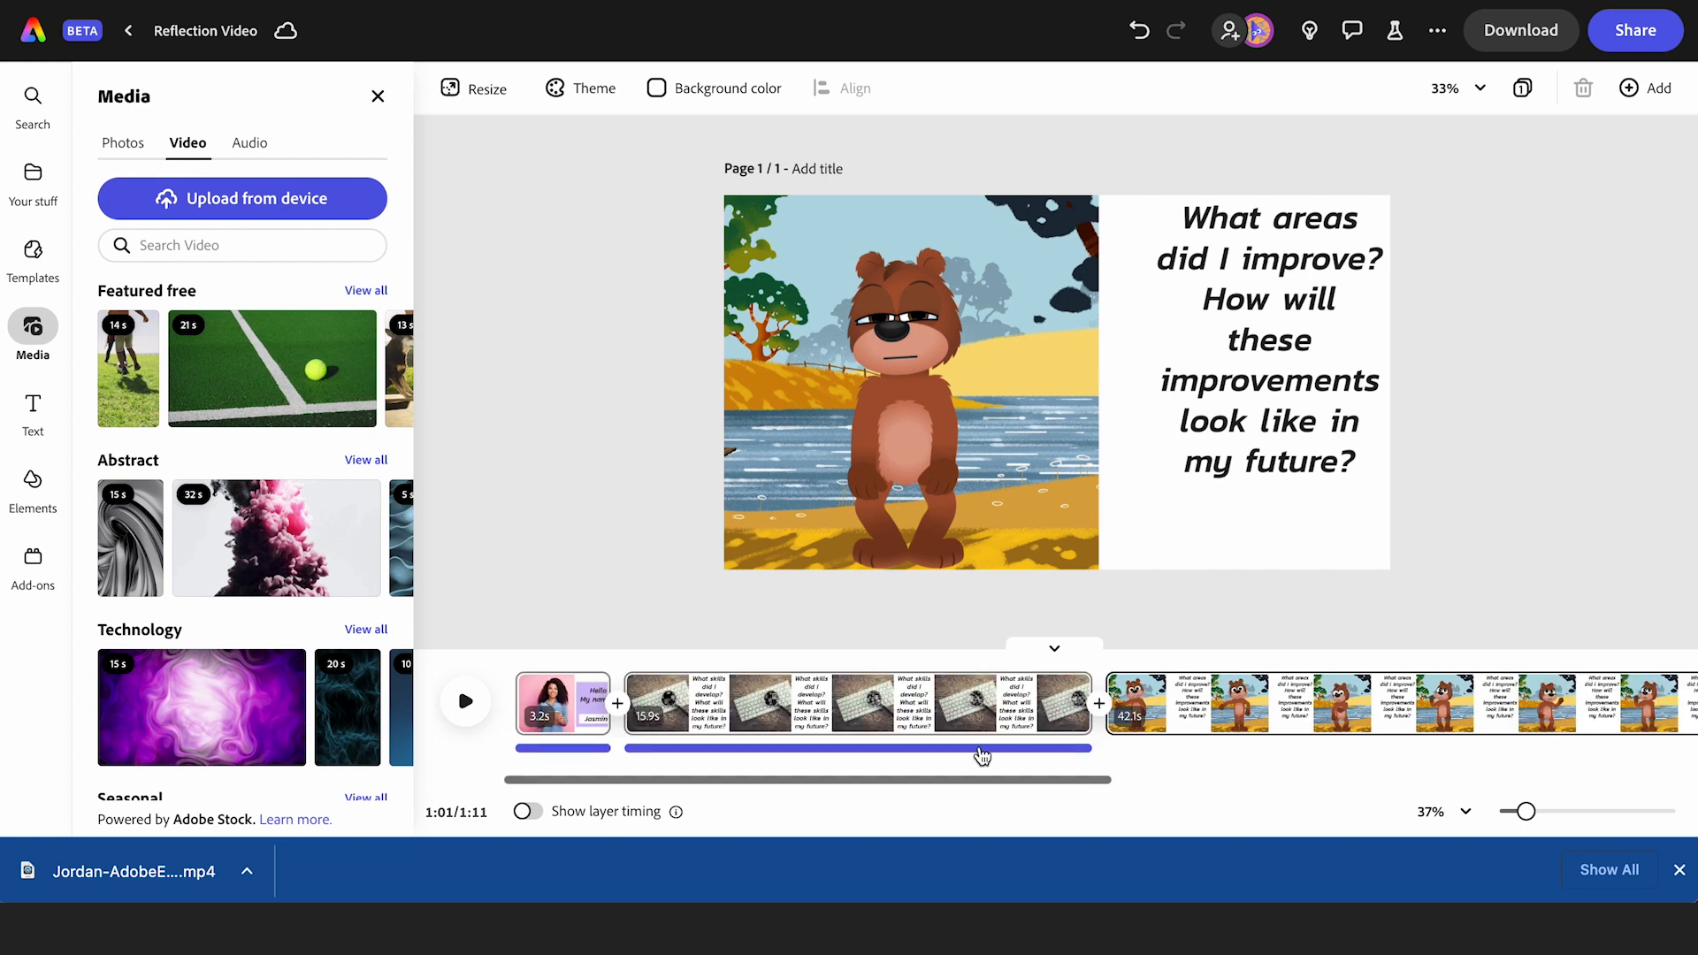
- Play the project again from the start to the end of the extended bear scene
{"action": "left_click", "coordinate": [548, 660]}
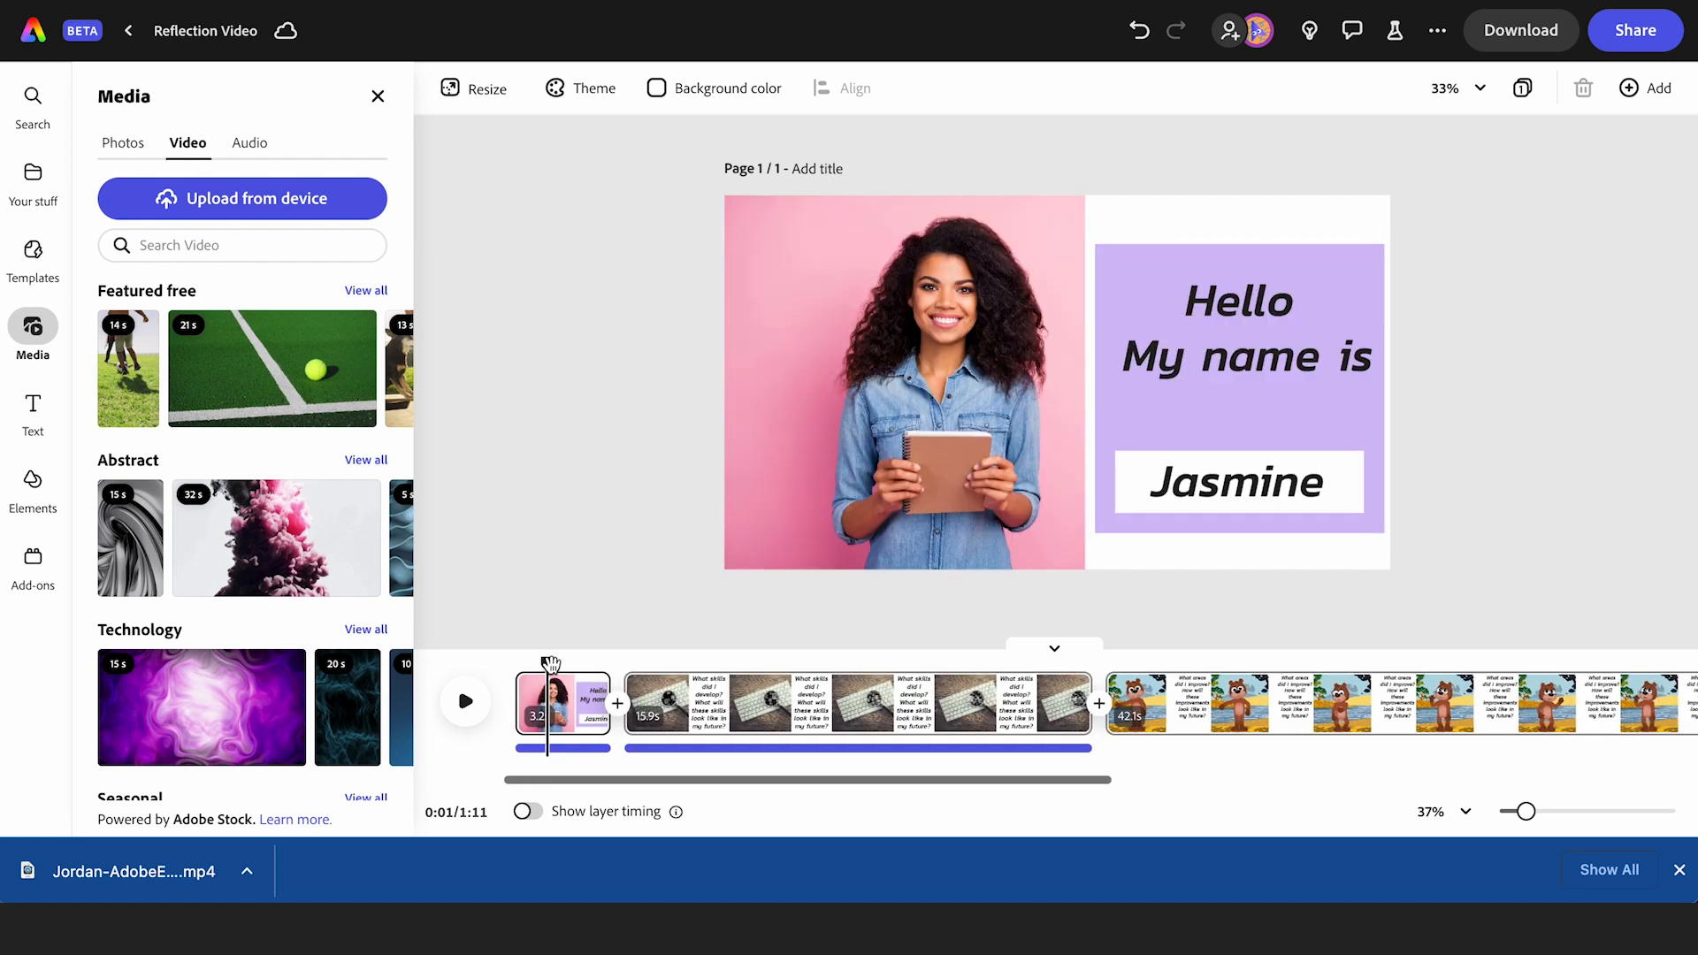
{"action": "left_click_drag", "start_coordinate": [546, 665], "coordinate": [511, 665]}
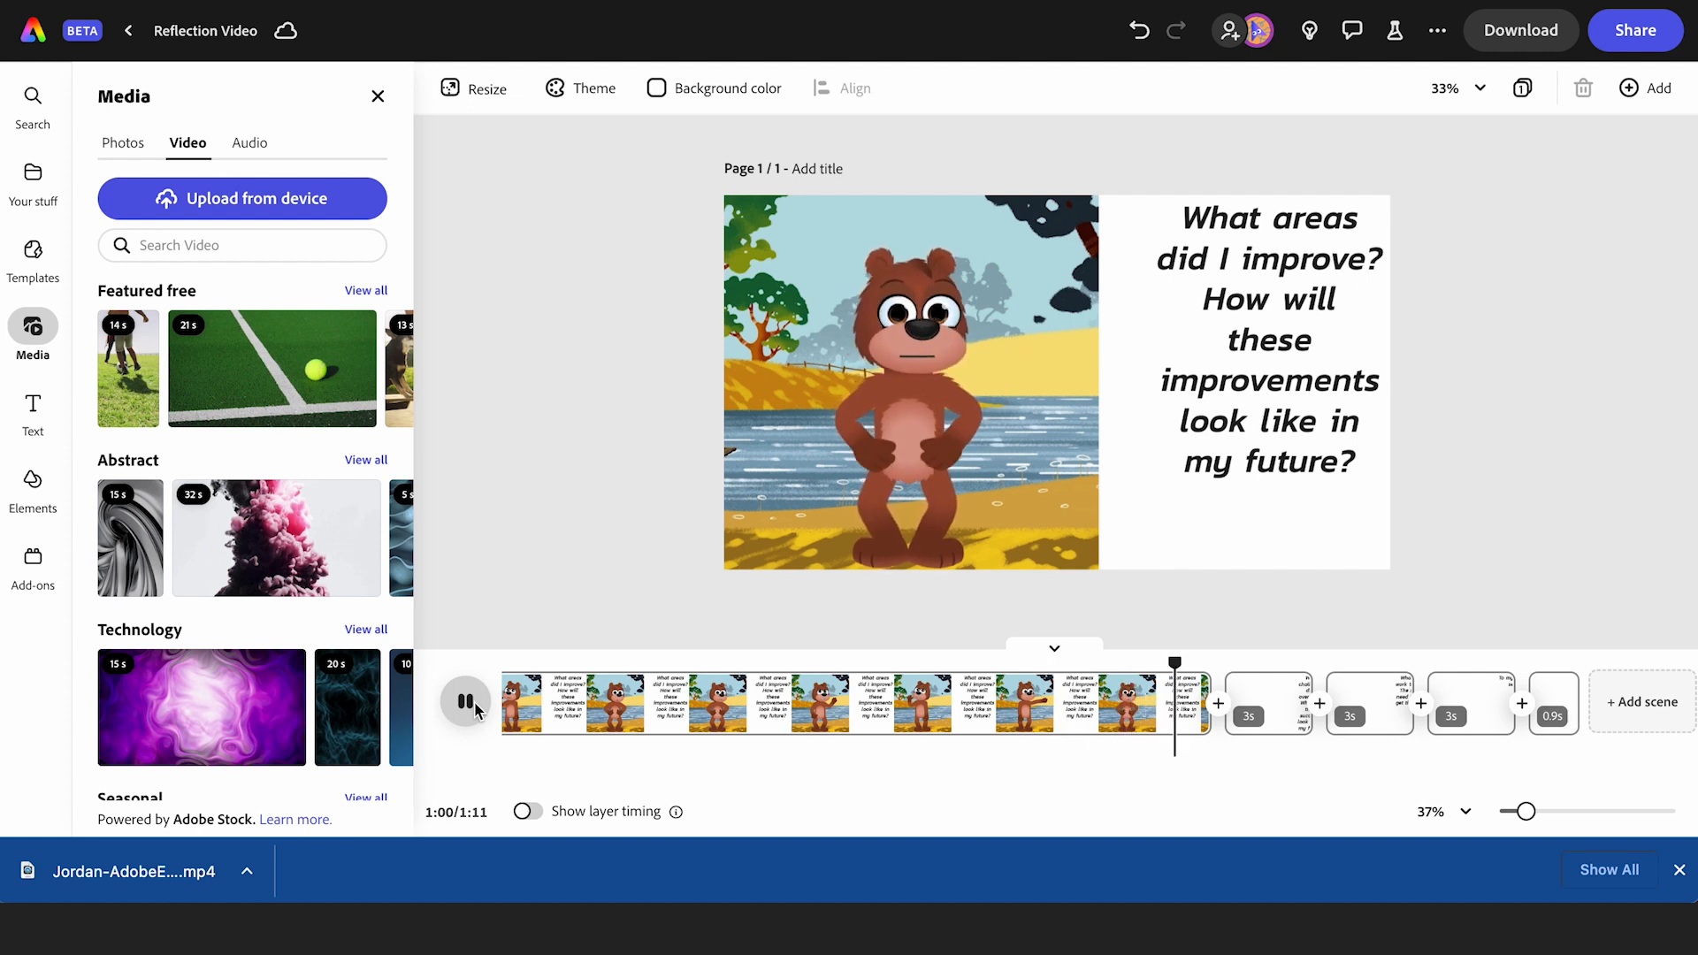
{"action": "left_click", "coordinate": [469, 703]}
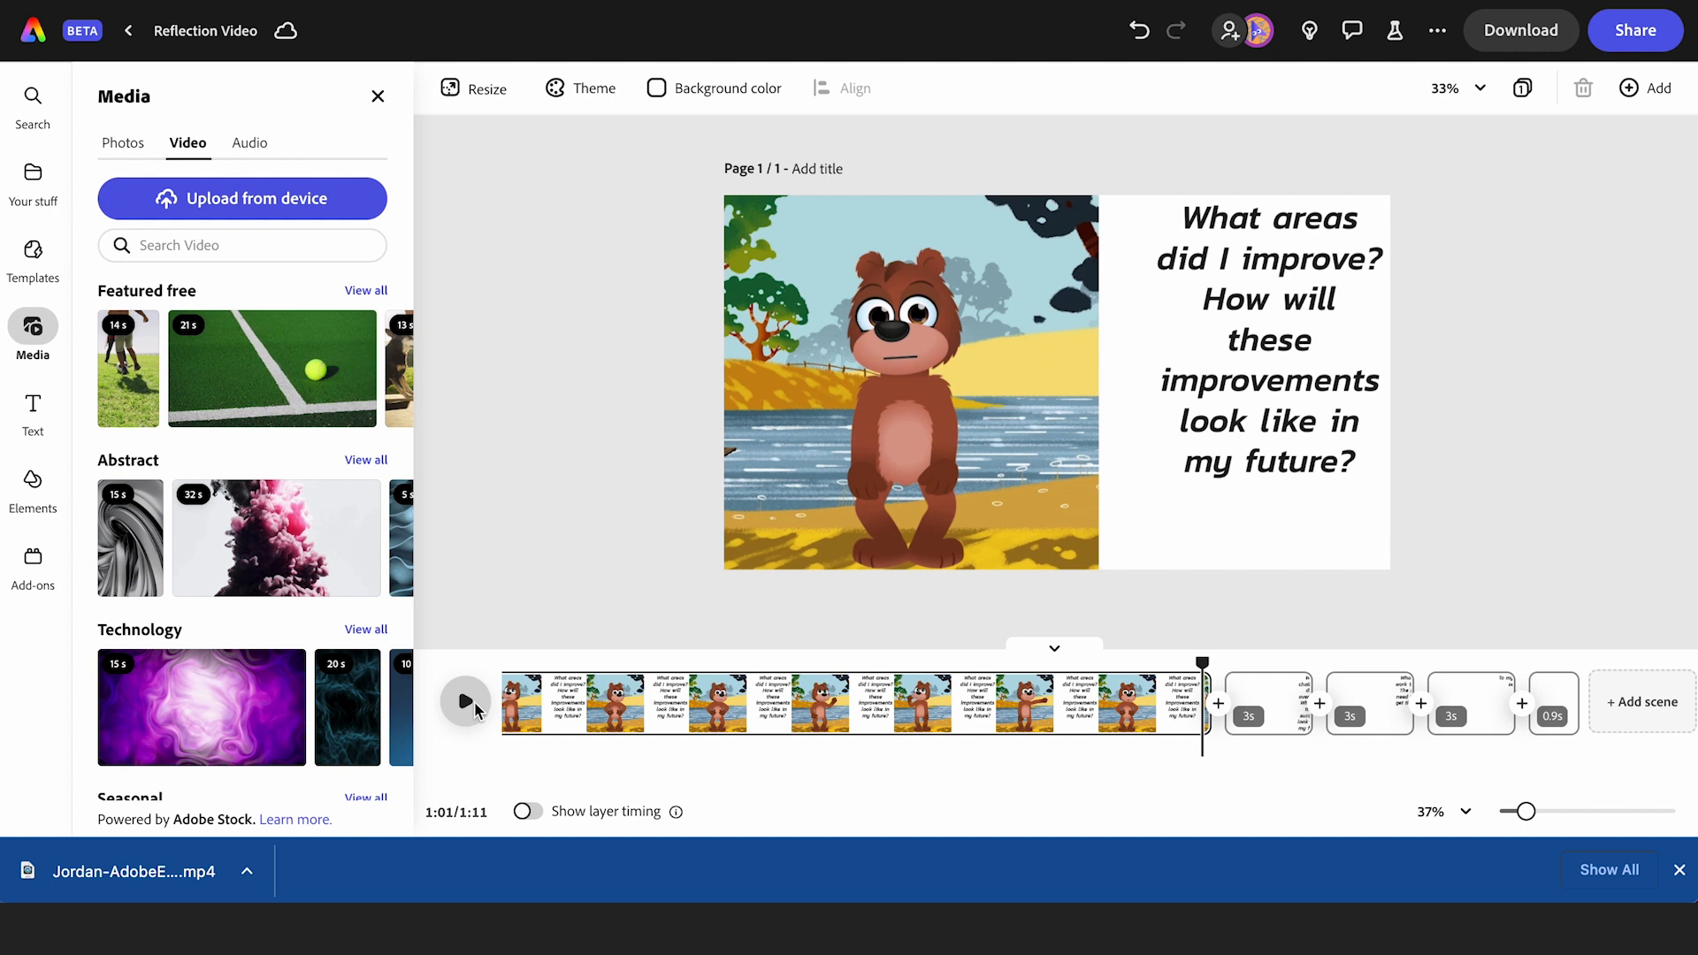
- Scrub the timeline from the intro scene into the bear scene and look over the scenes that follow
{"action": "scroll", "coordinate": [639, 722], "scroll_direction": "left", "scroll_amount": 5}
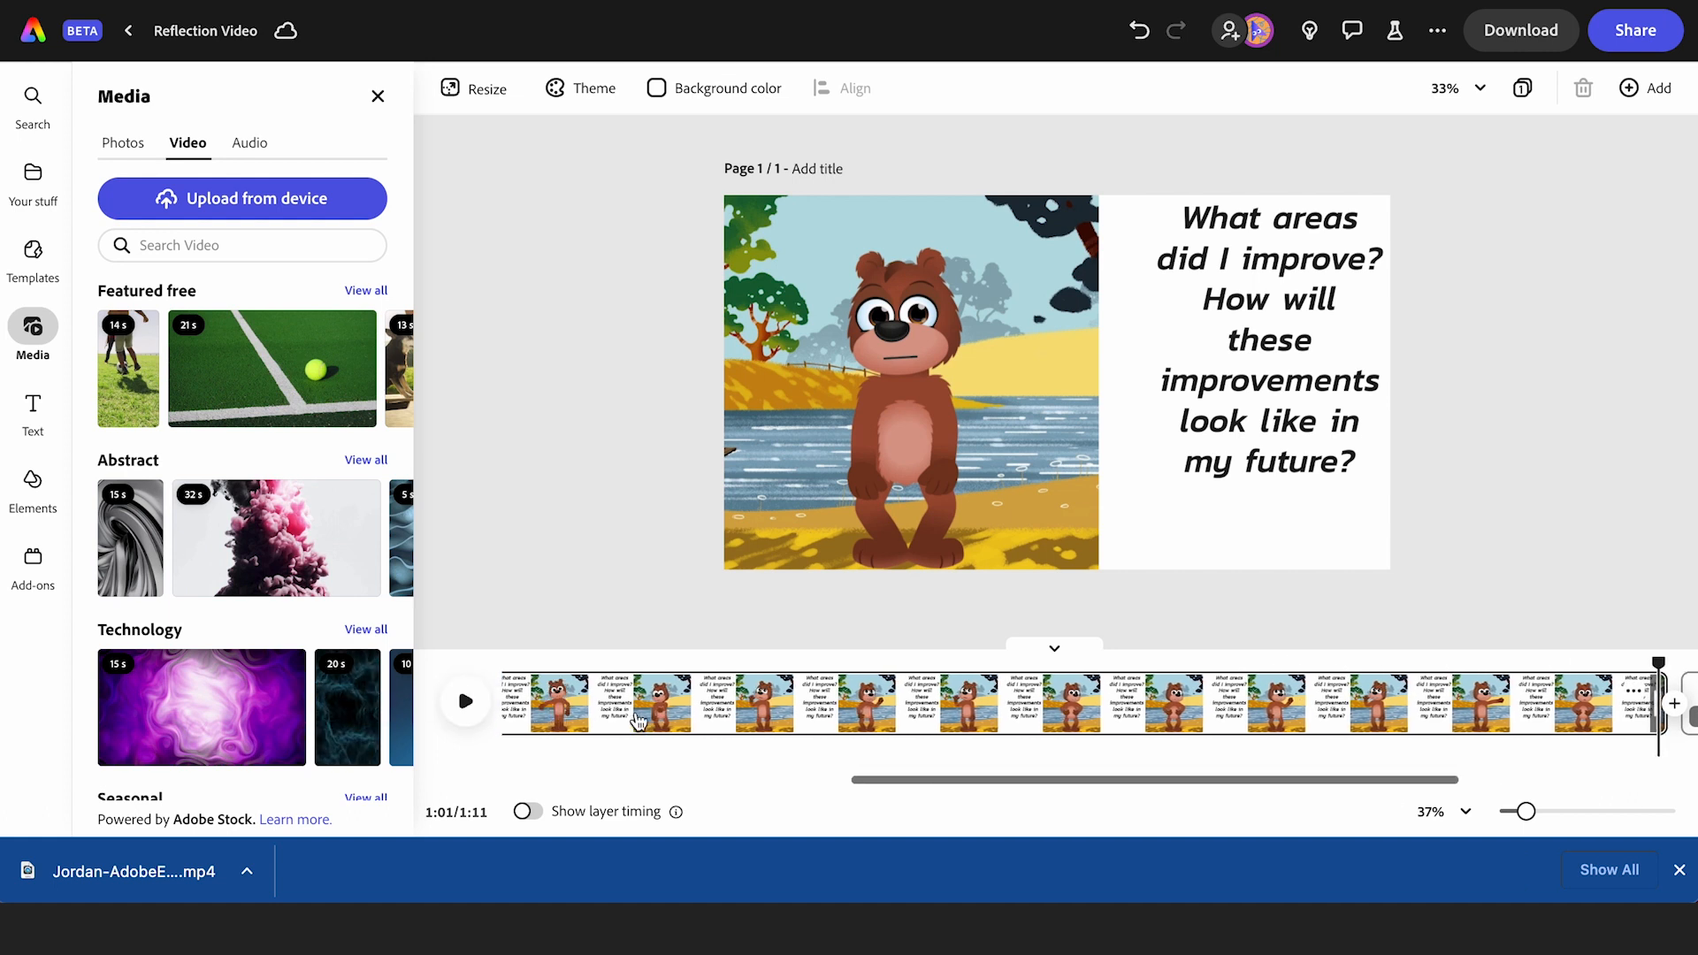
{"action": "scroll", "coordinate": [639, 722], "scroll_direction": "left", "scroll_amount": 2}
{"action": "left_click", "coordinate": [557, 656]}
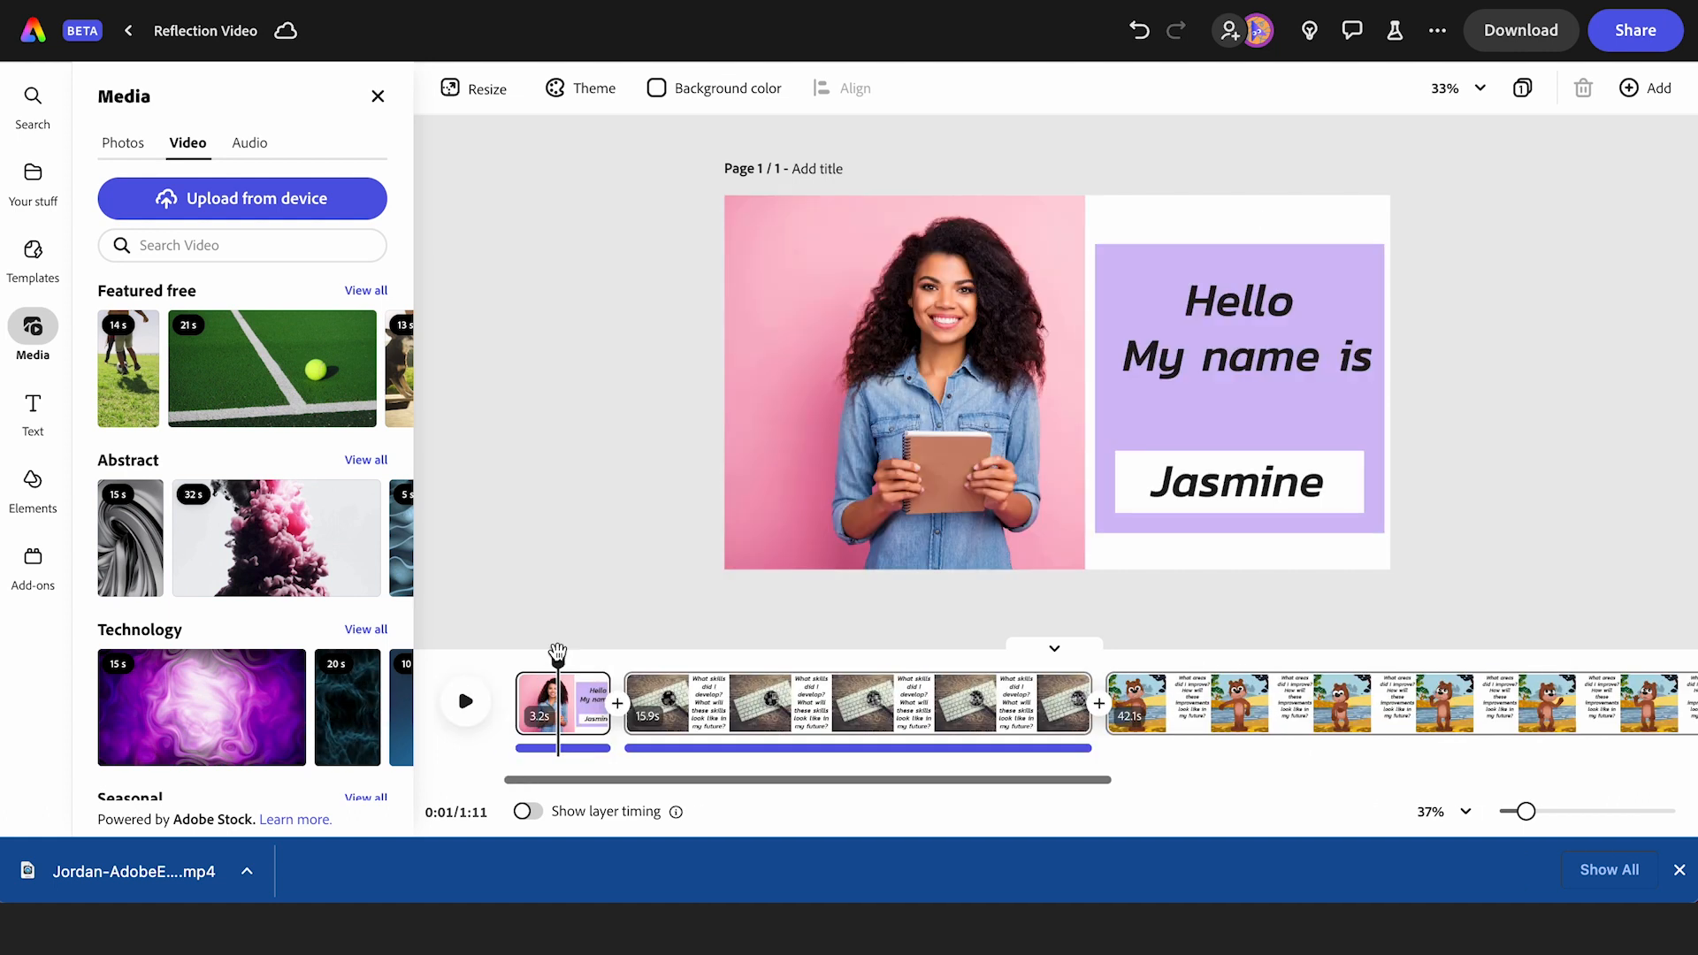
{"action": "left_click_drag", "start_coordinate": [557, 656], "coordinate": [1283, 724]}
{"action": "scroll", "coordinate": [1283, 724], "scroll_direction": "right", "scroll_amount": 10}
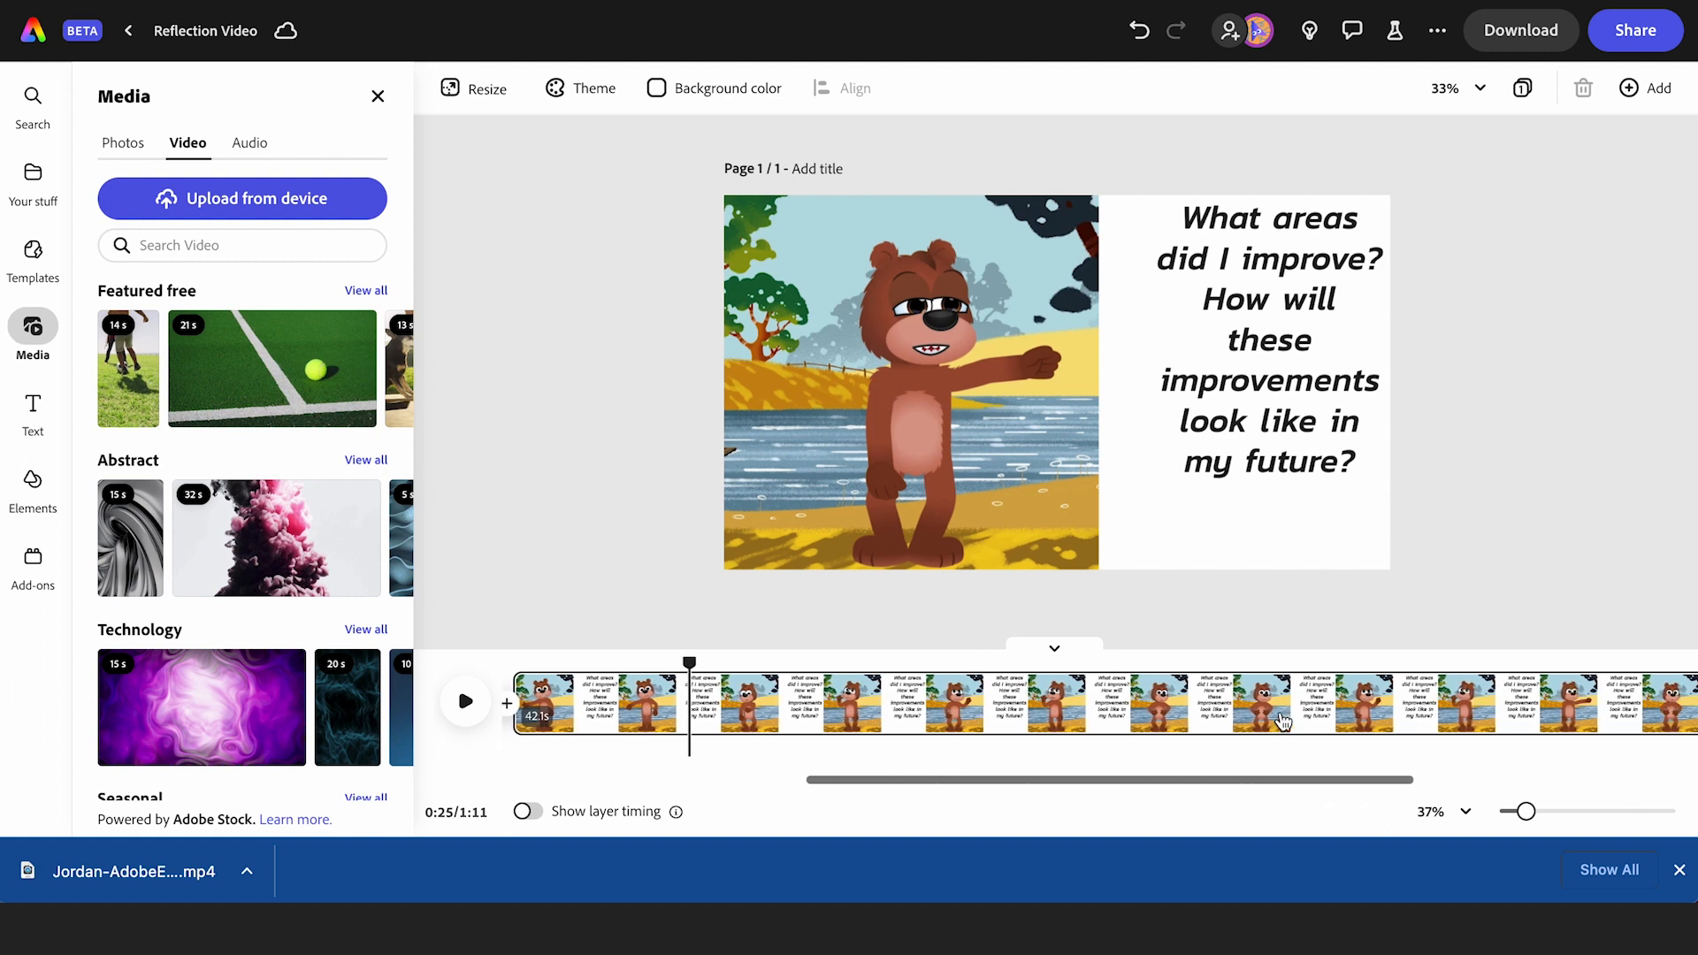
{"action": "scroll", "coordinate": [1284, 723], "scroll_direction": "right", "scroll_amount": 3}
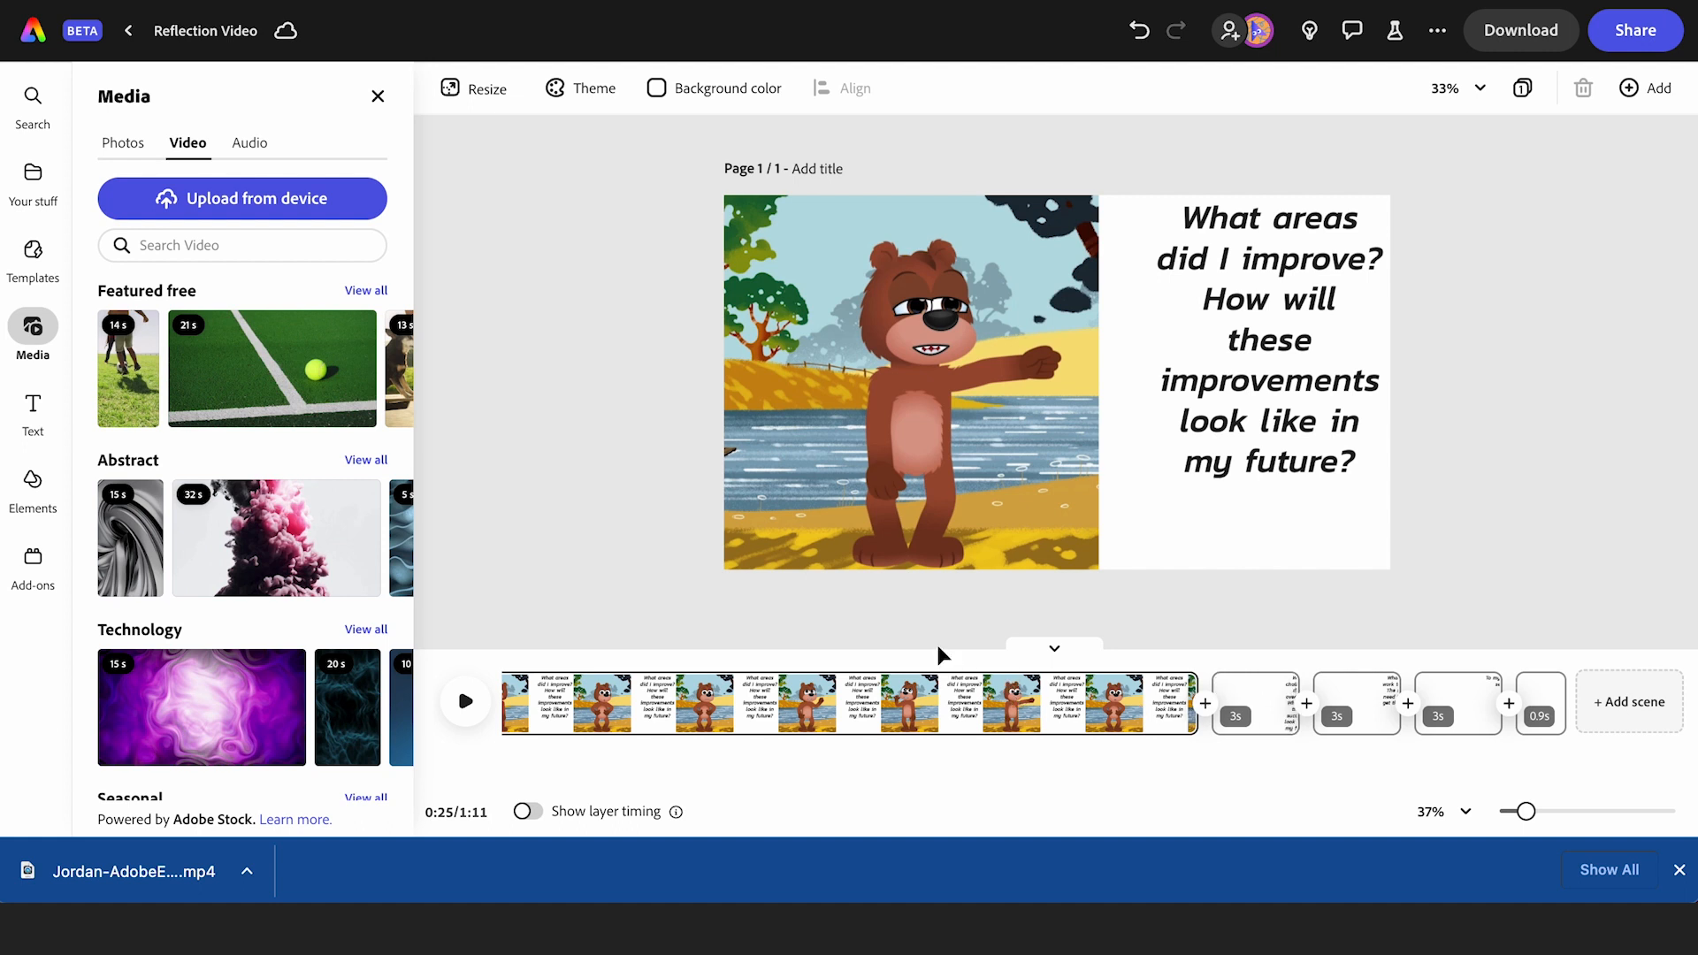
- Center the "What areas did I improve?" question text in the white area beside the bear video
{"action": "left_click", "coordinate": [931, 672]}
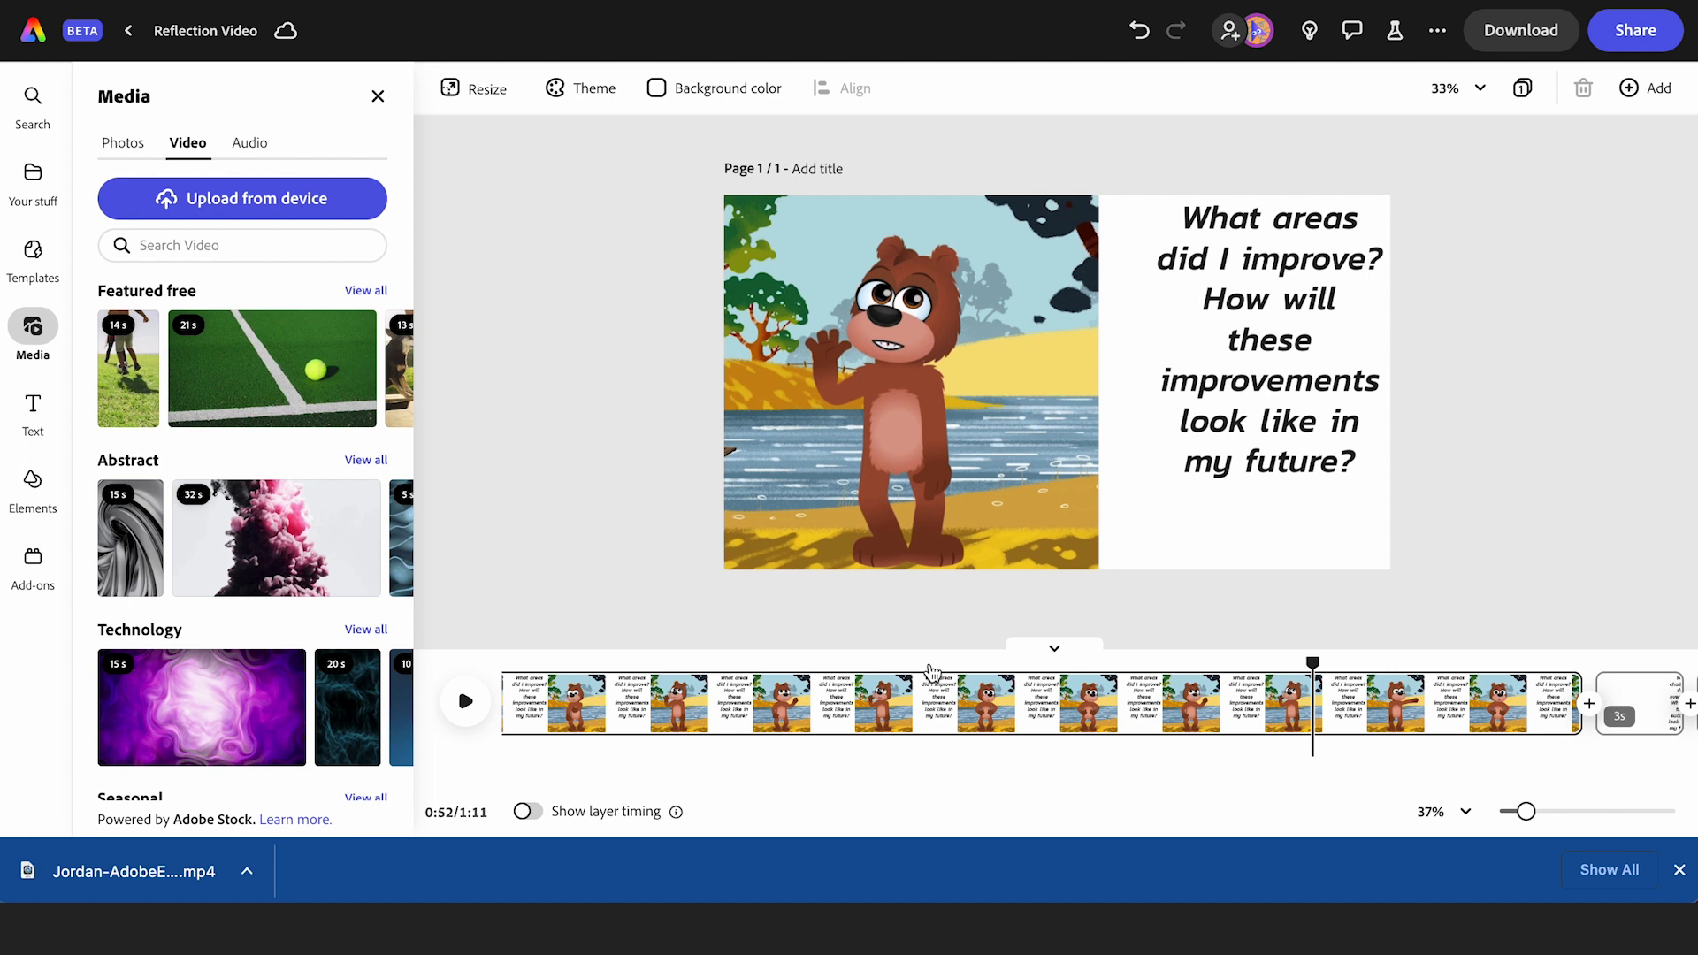
{"action": "left_click", "coordinate": [1304, 389]}
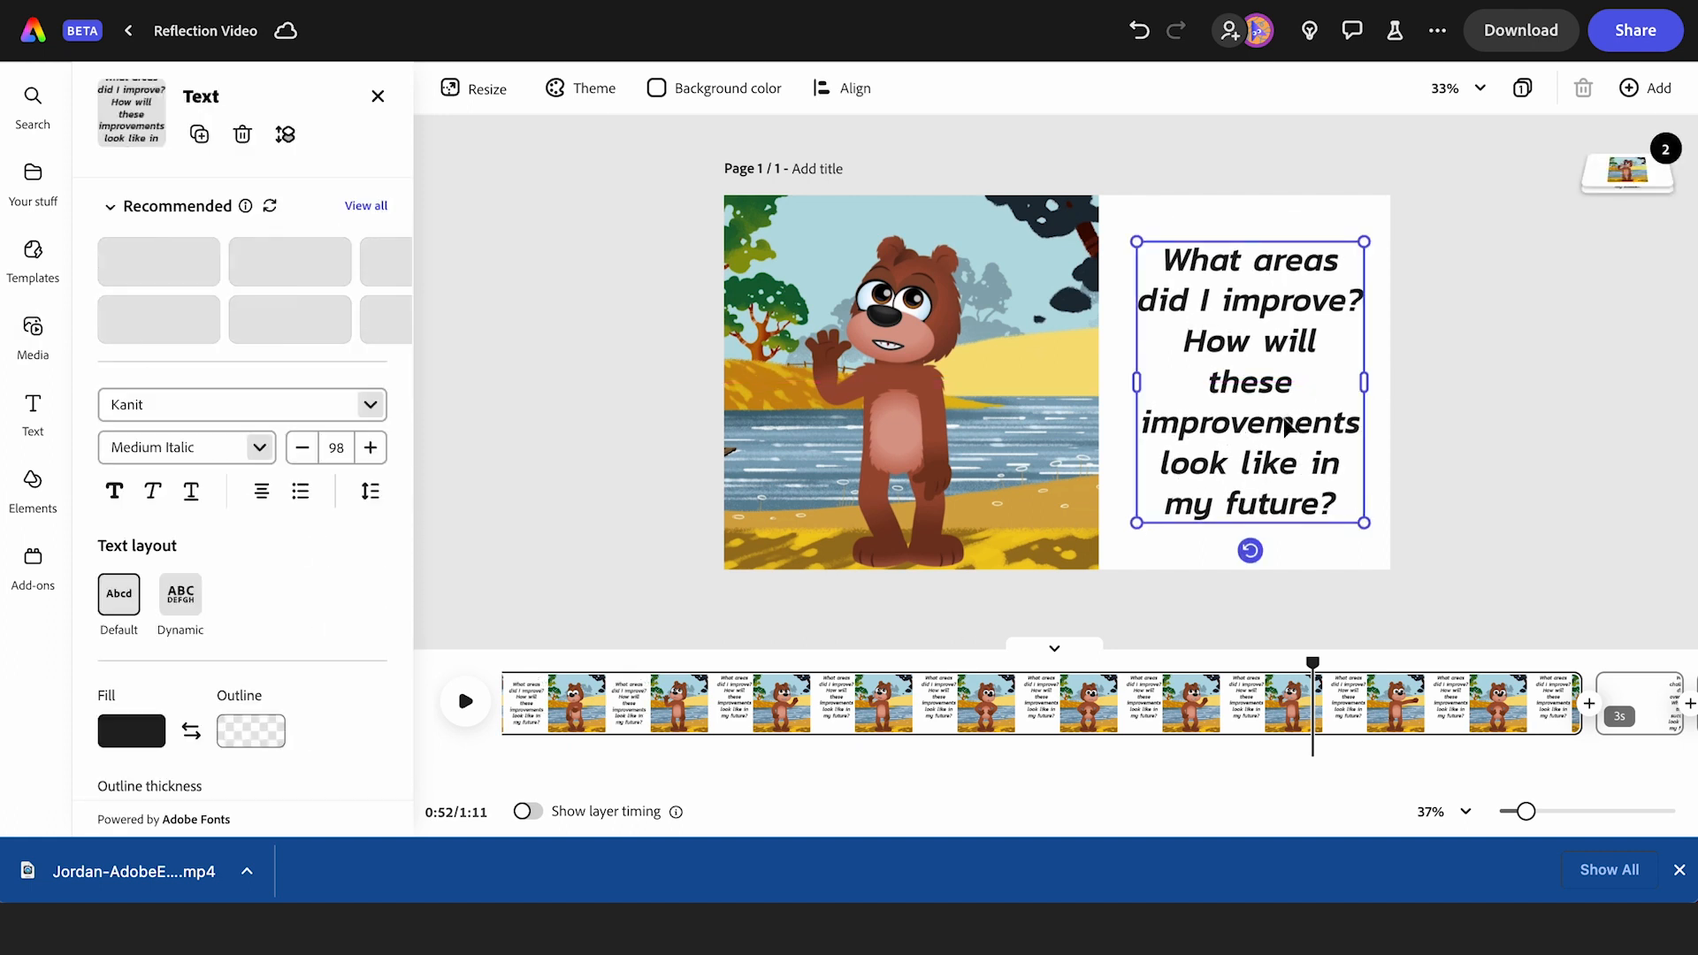